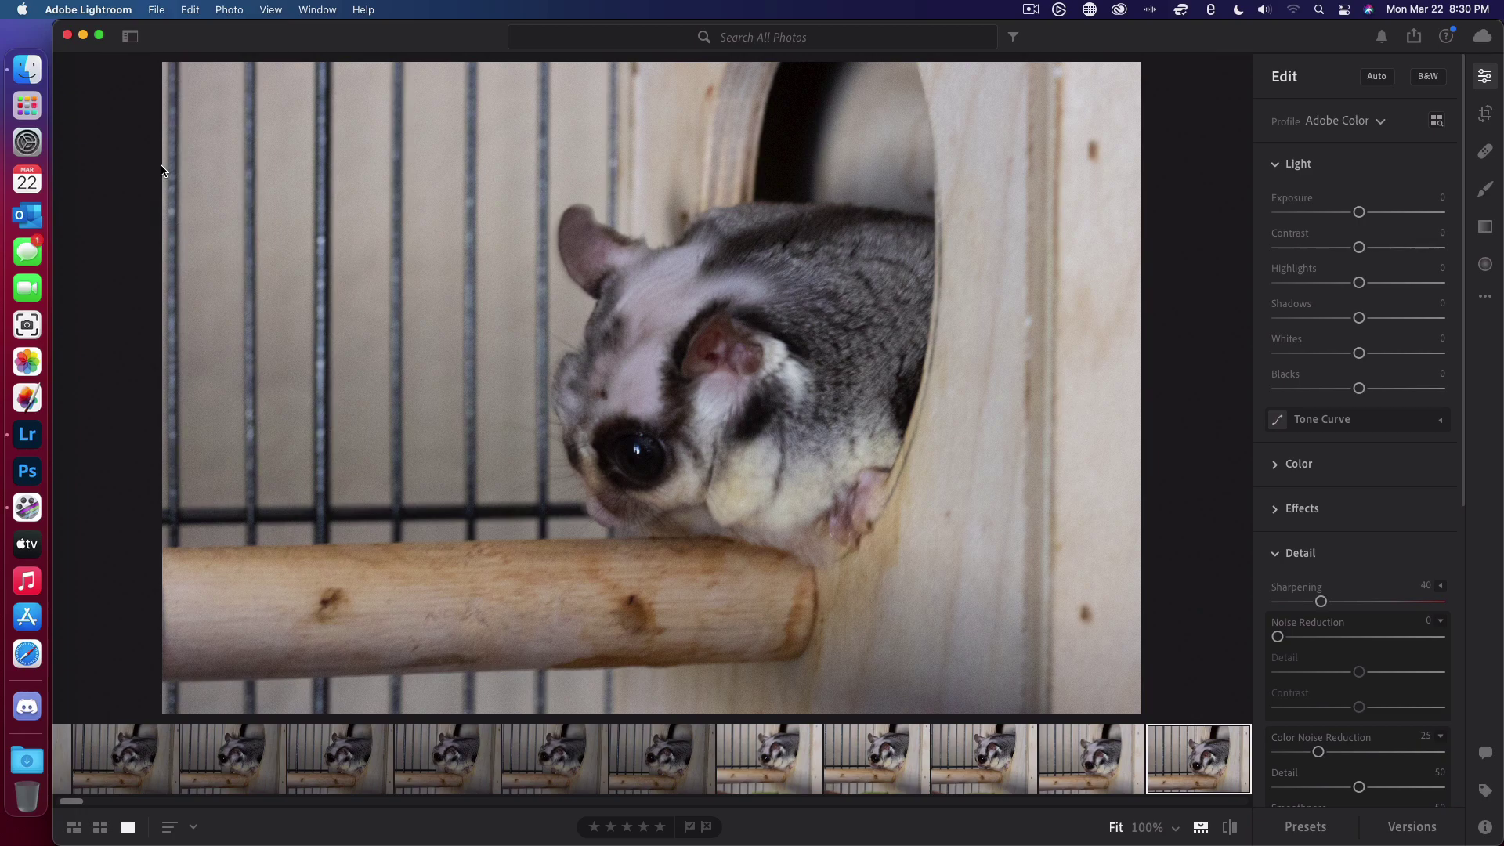
Step: Show the album list and review the Local Storage preferences, closing them without making changes
click(143, 772)
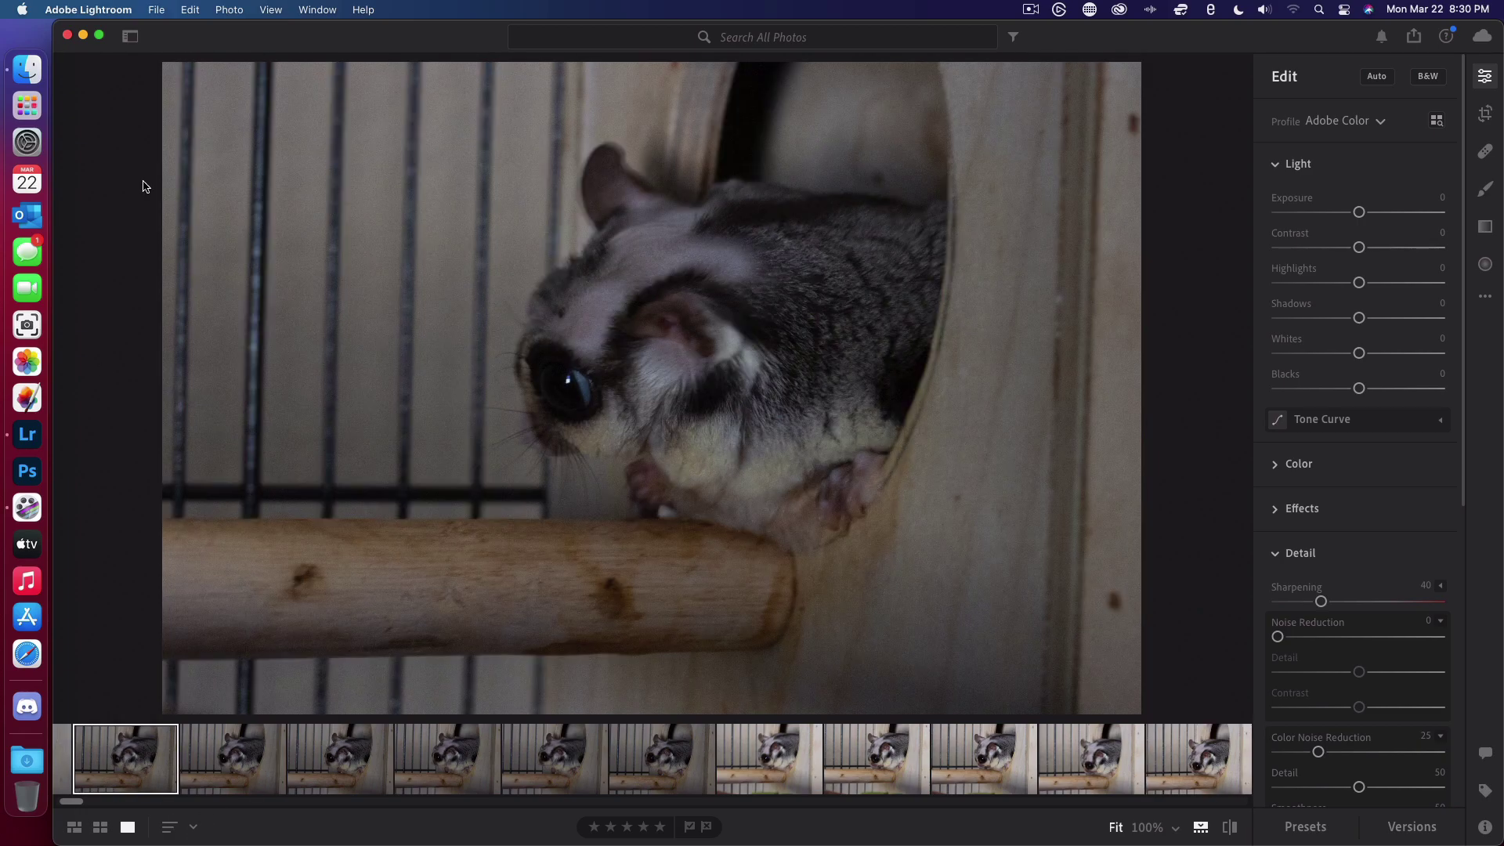
click(130, 35)
click(116, 9)
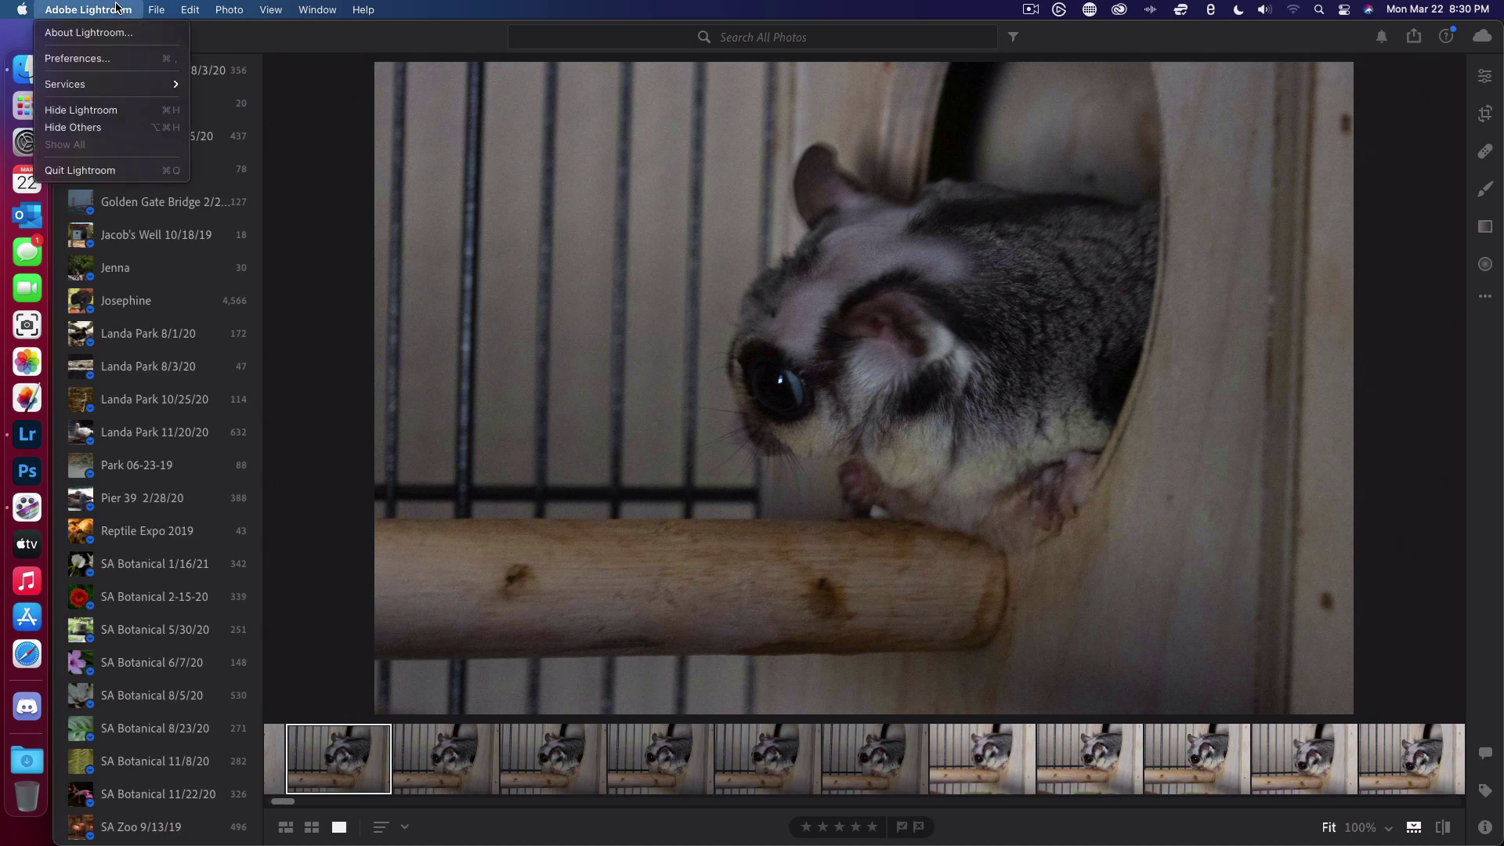
click(77, 58)
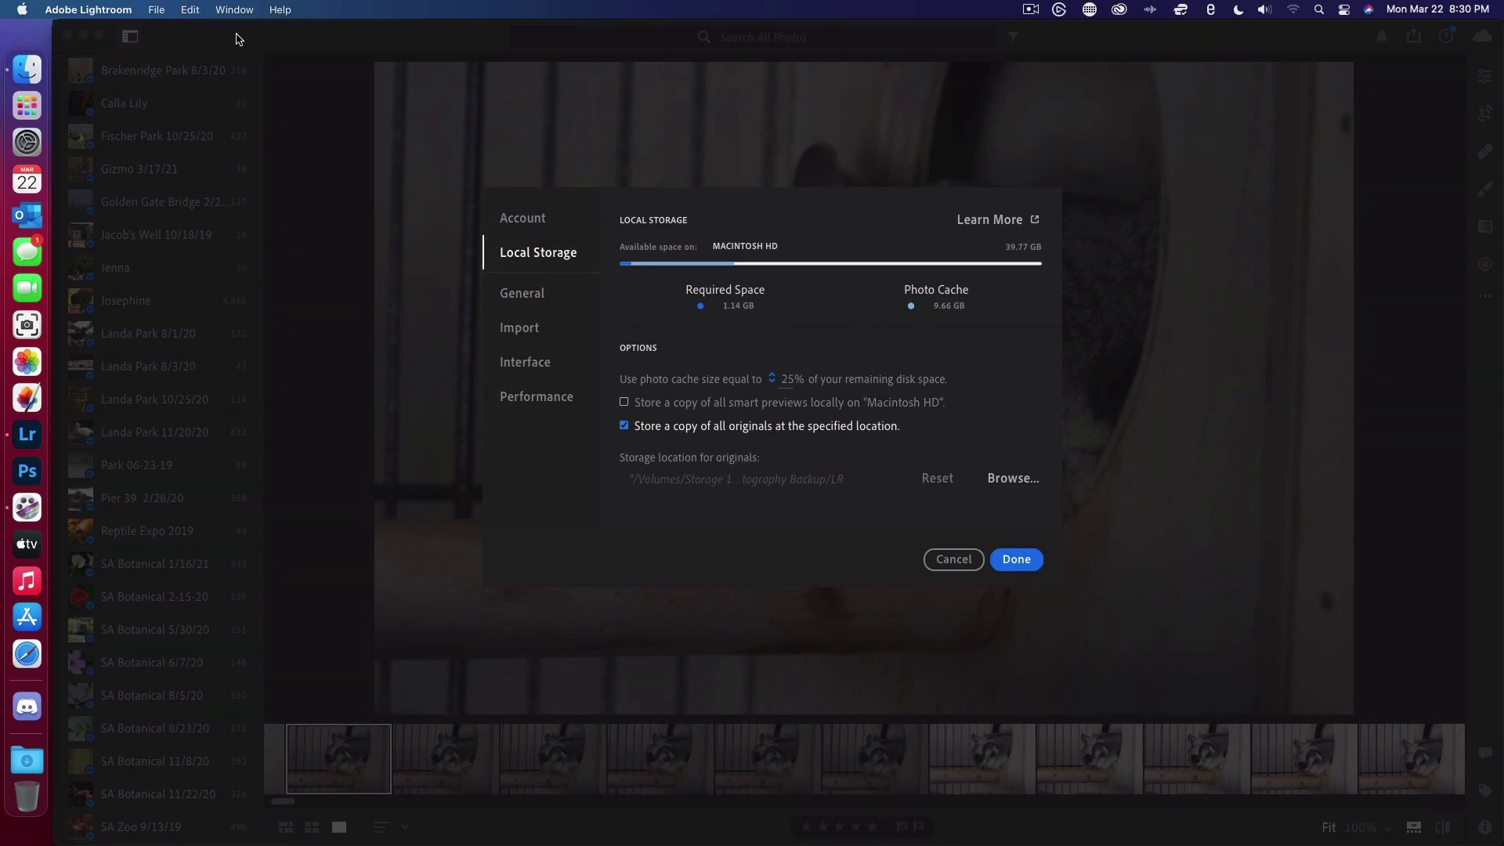
click(119, 11)
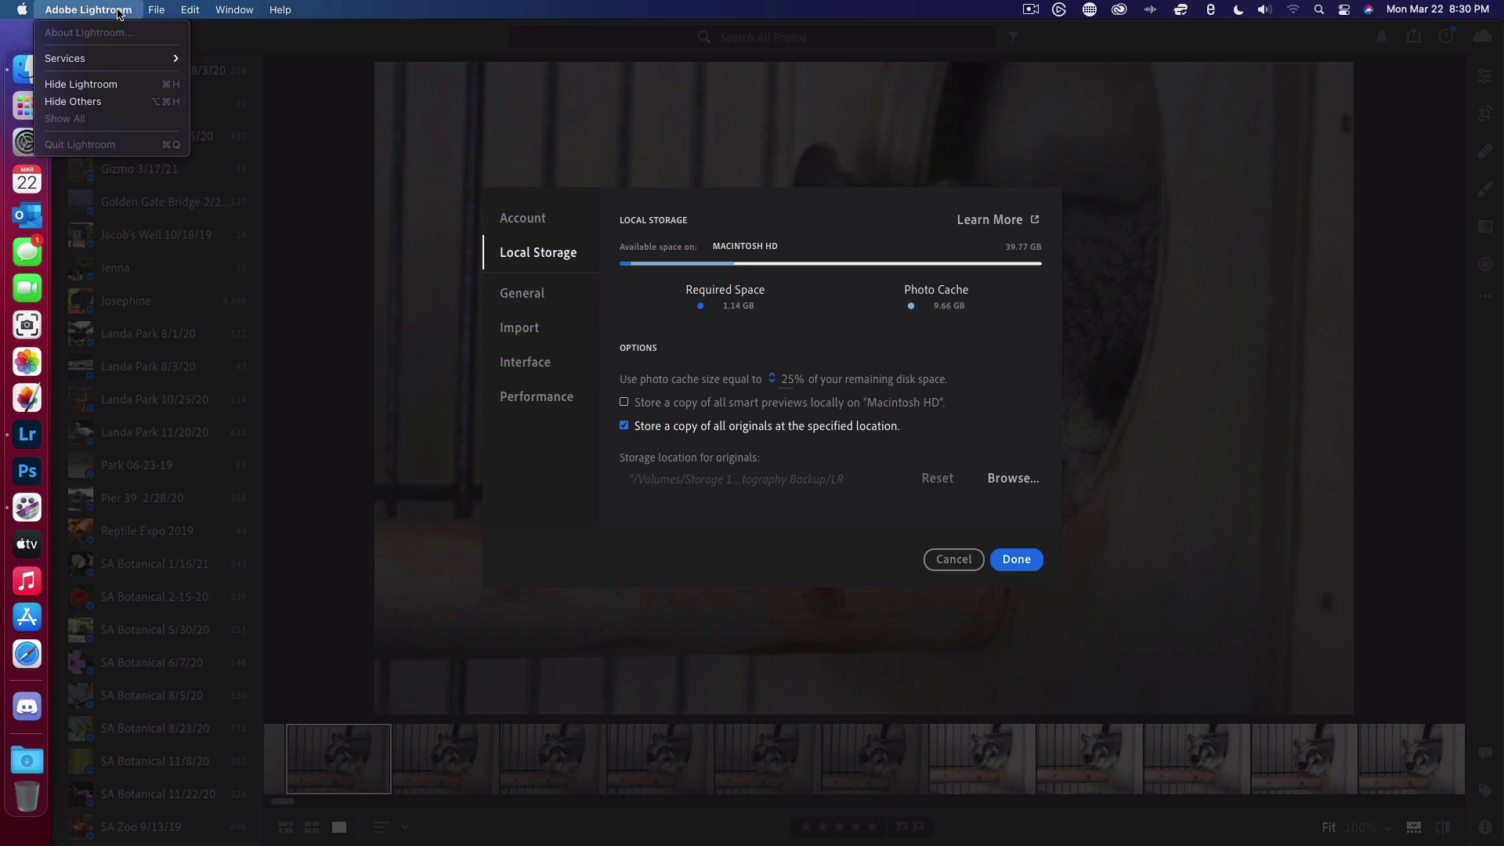
click(162, 35)
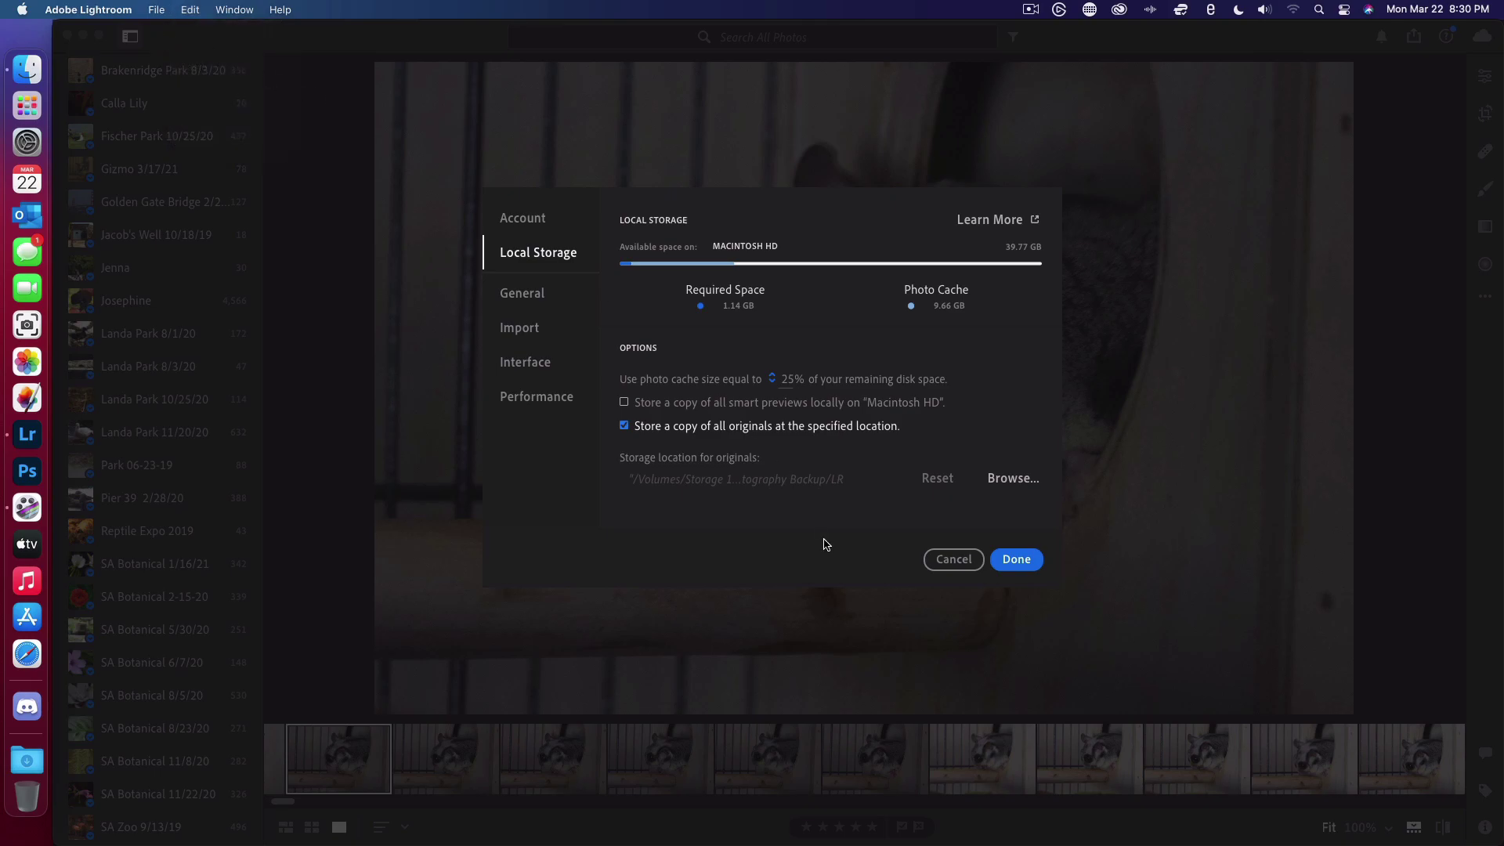
click(929, 559)
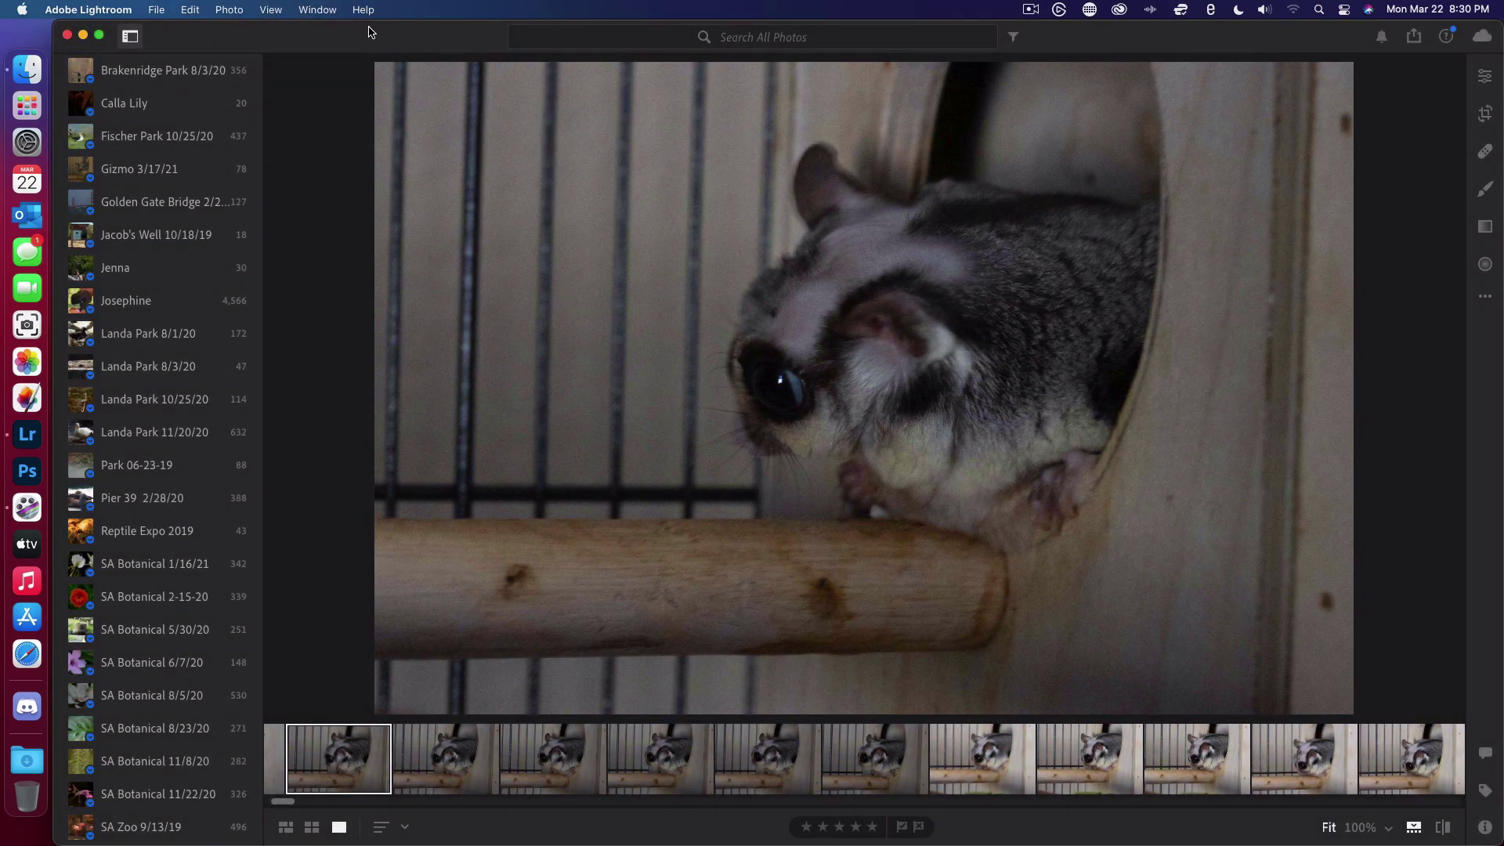
Step: Reopen the Local Storage preferences and check the folder choices for storing originals, cancelling the folder selection
click(110, 9)
click(96, 57)
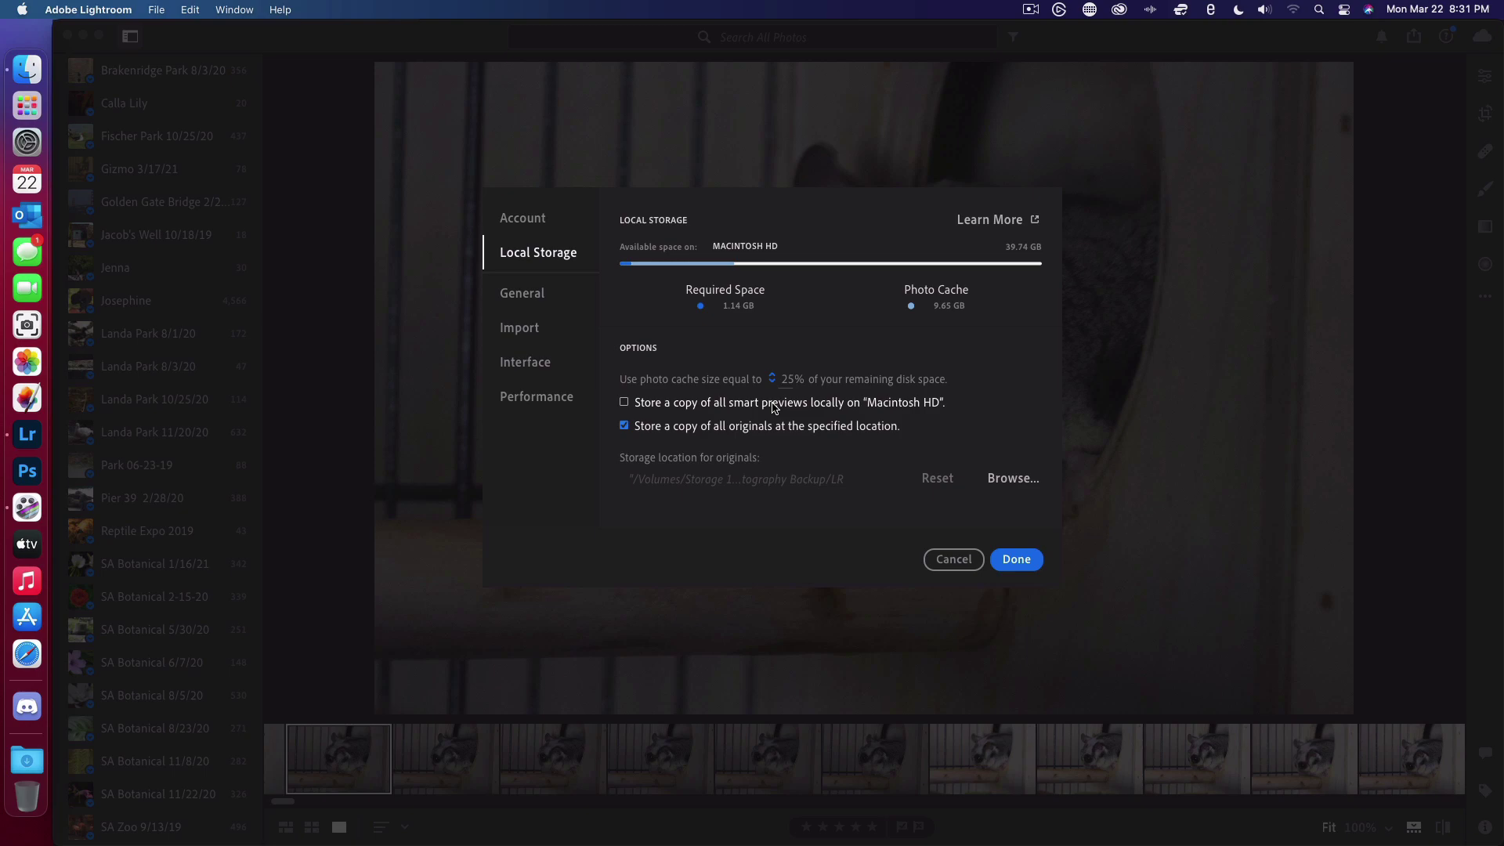
click(1011, 480)
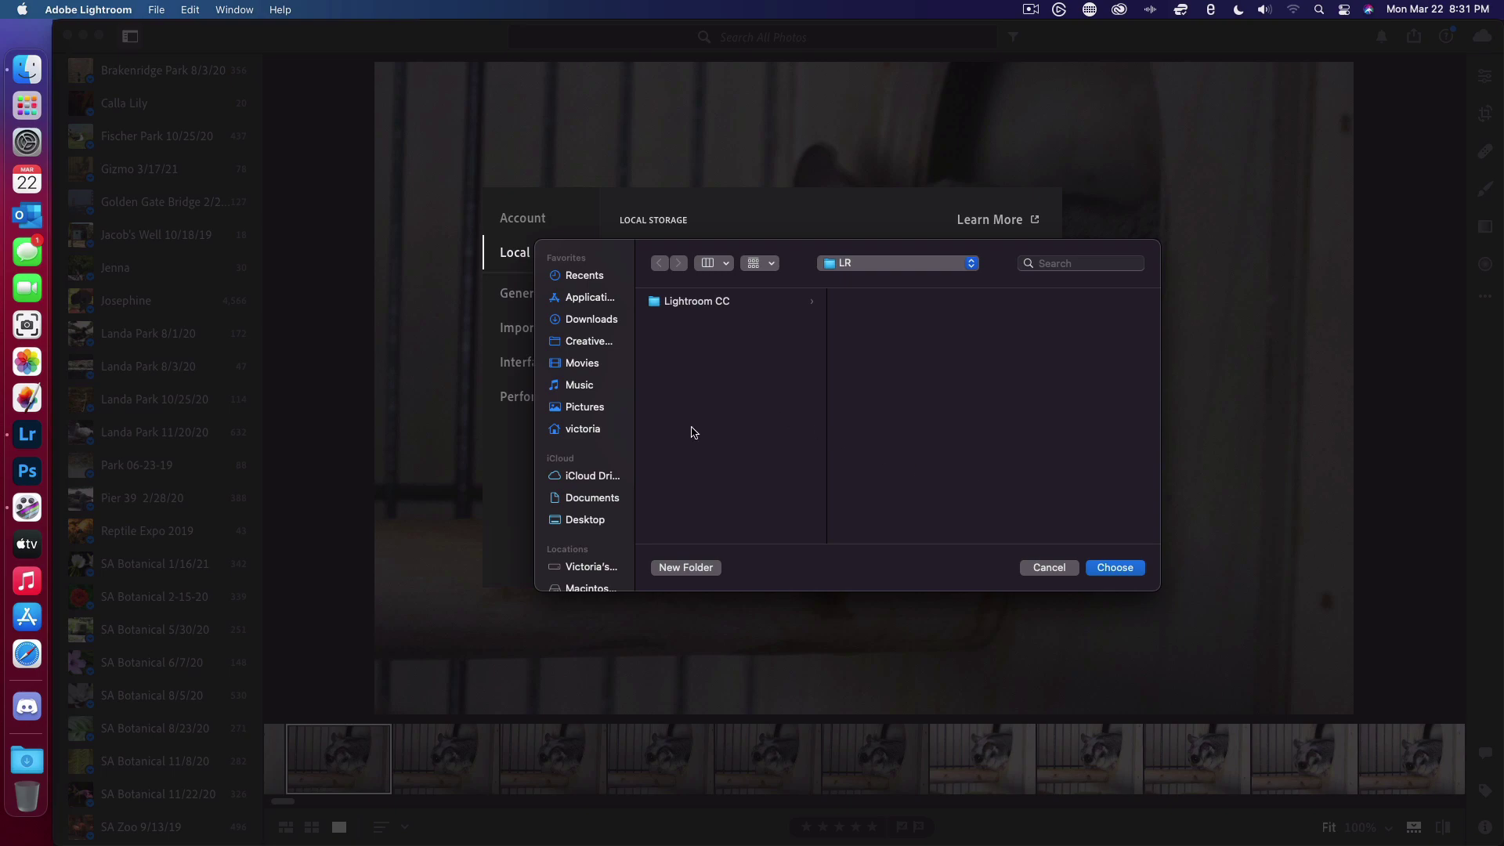
click(878, 268)
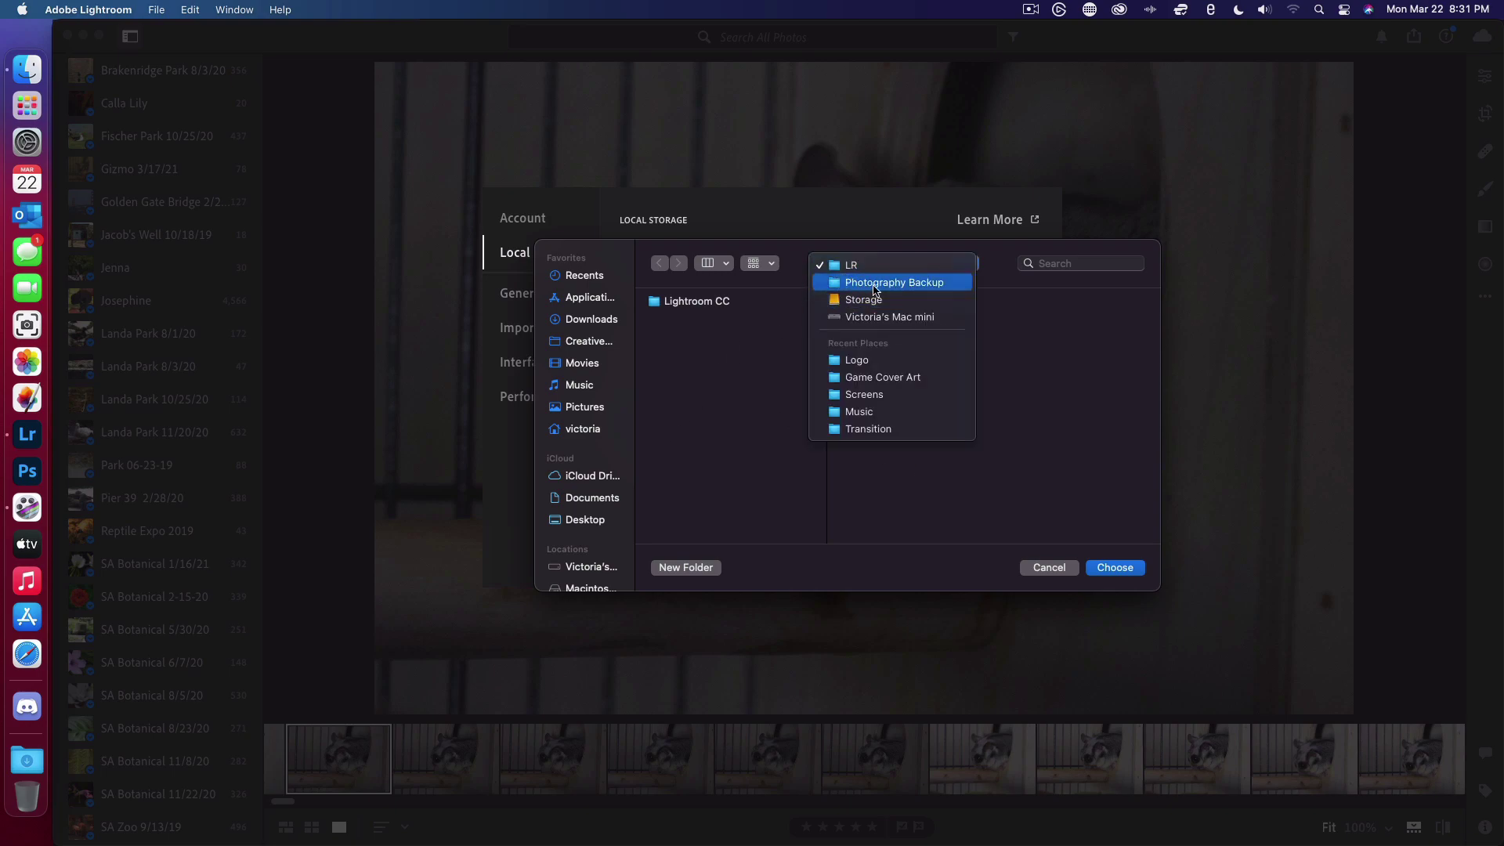
click(781, 443)
click(1064, 570)
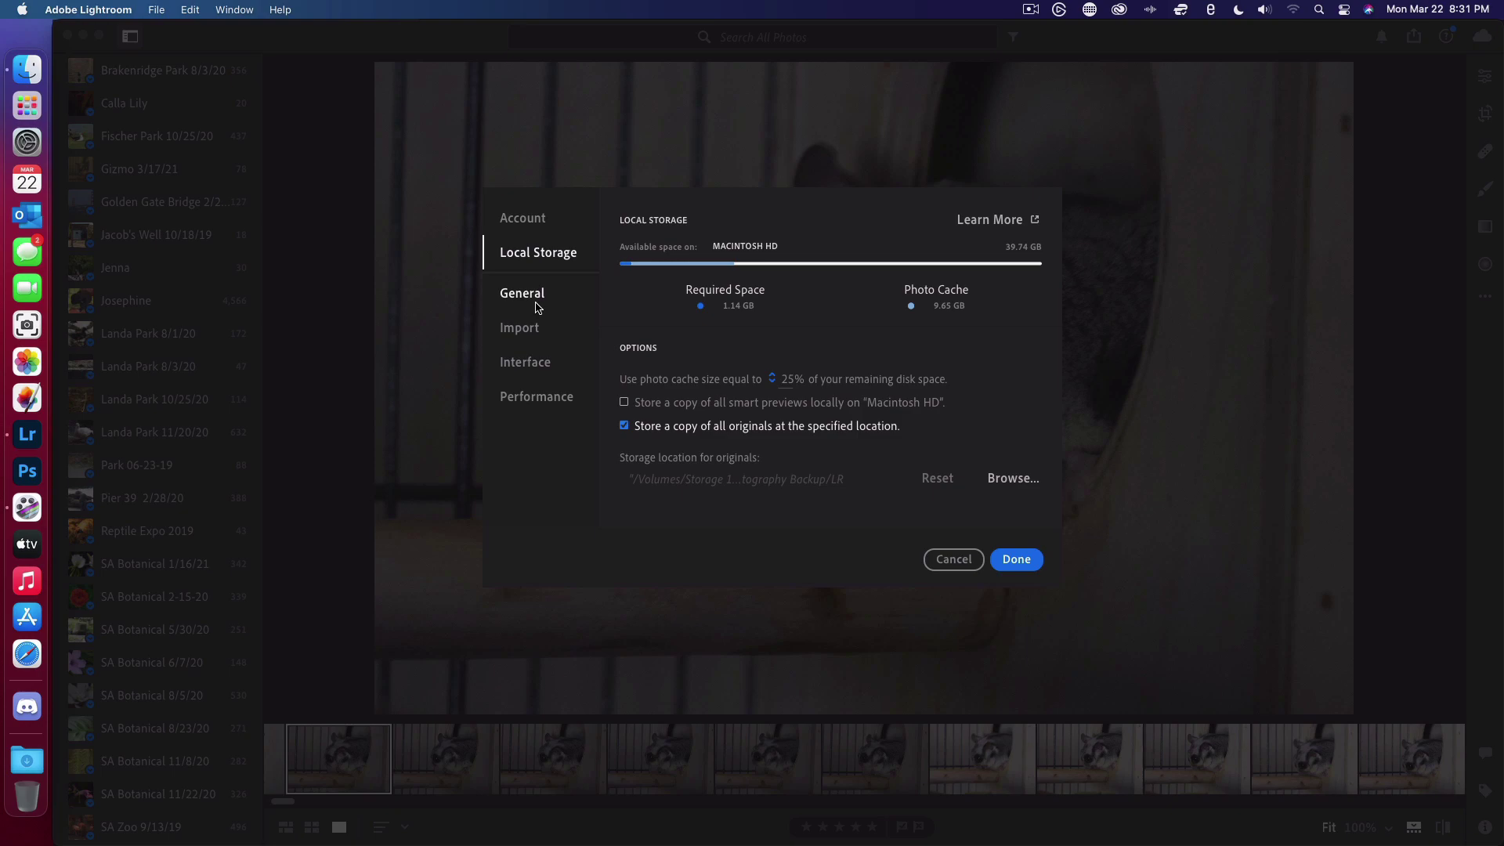
Step: Review the General, Import and Interface preferences, checking the text size choices and keeping Large
click(538, 308)
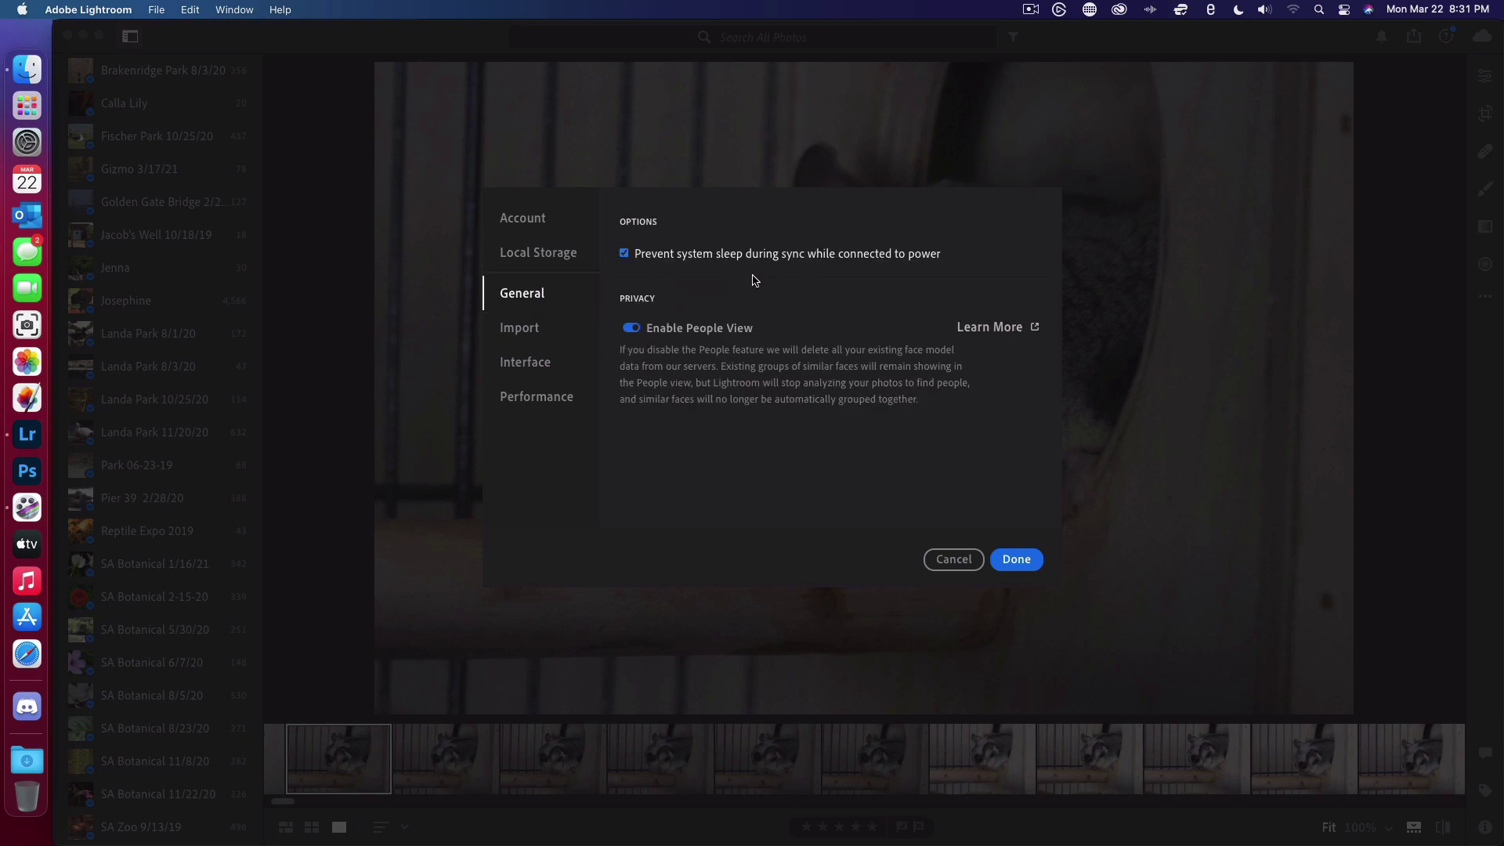
click(521, 328)
click(672, 288)
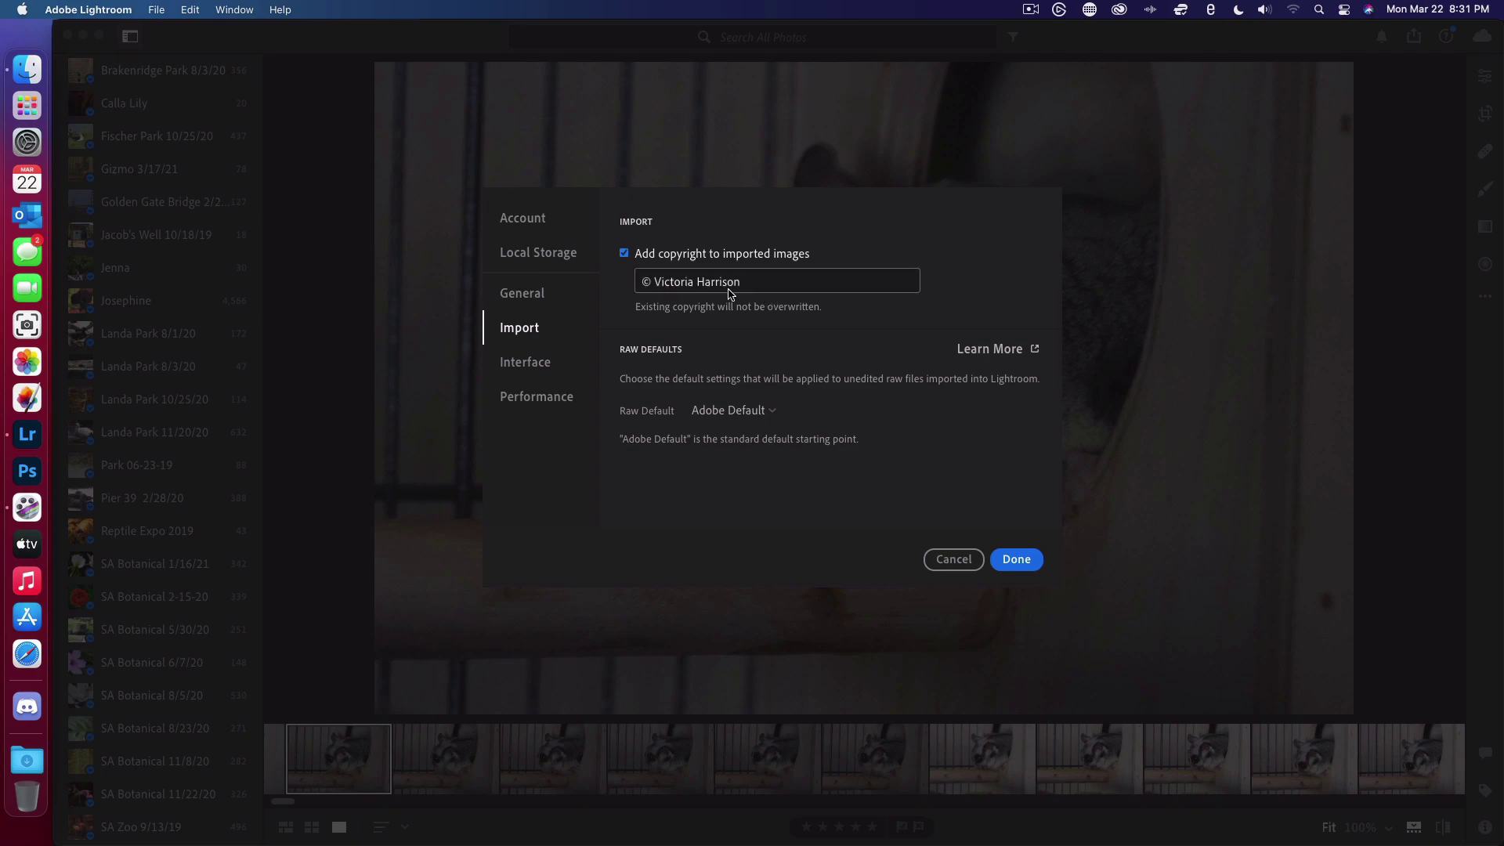
click(539, 363)
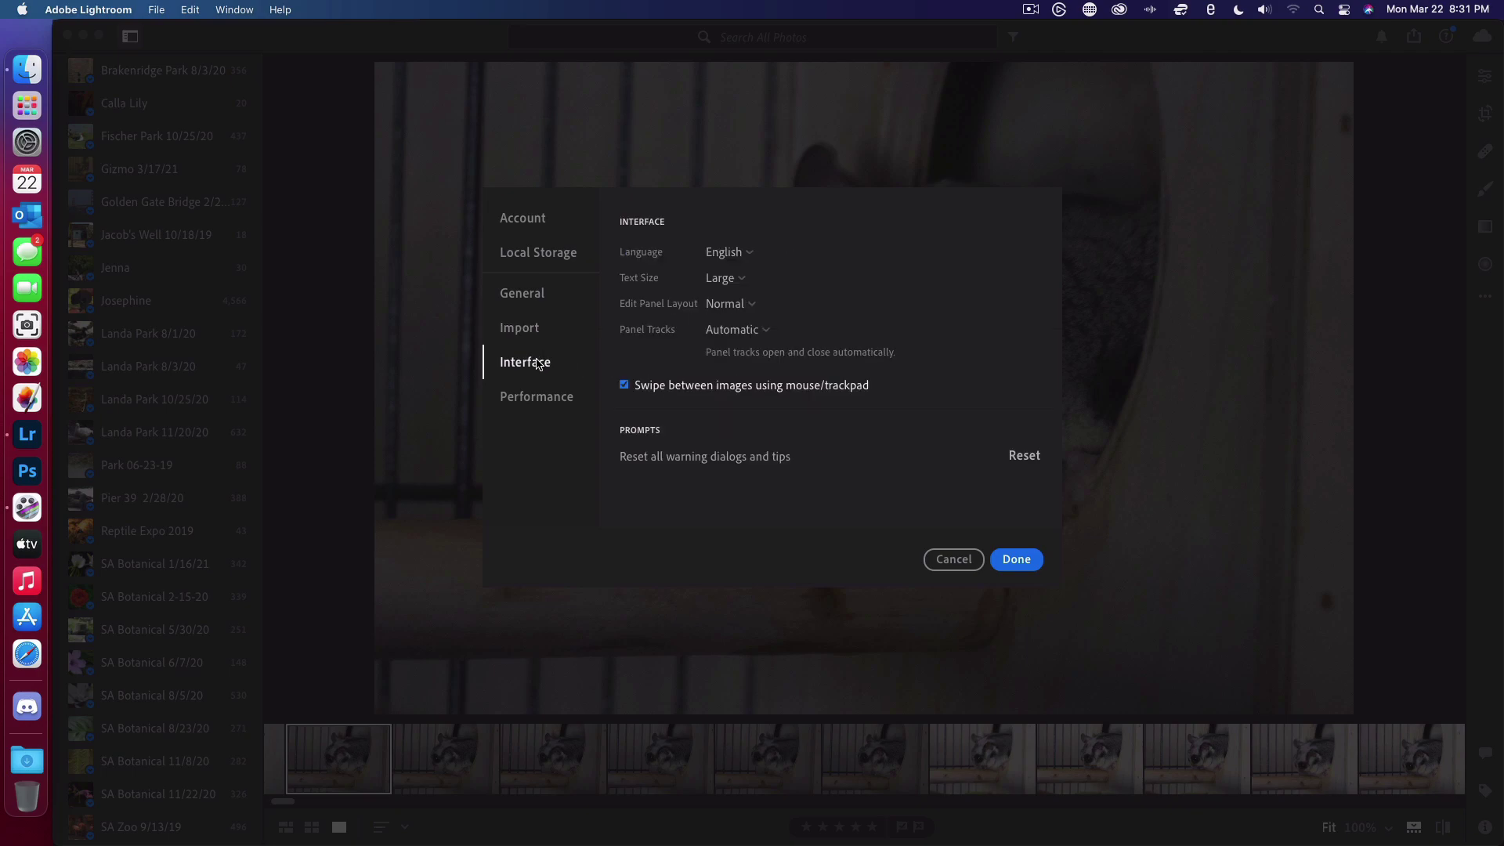
click(726, 290)
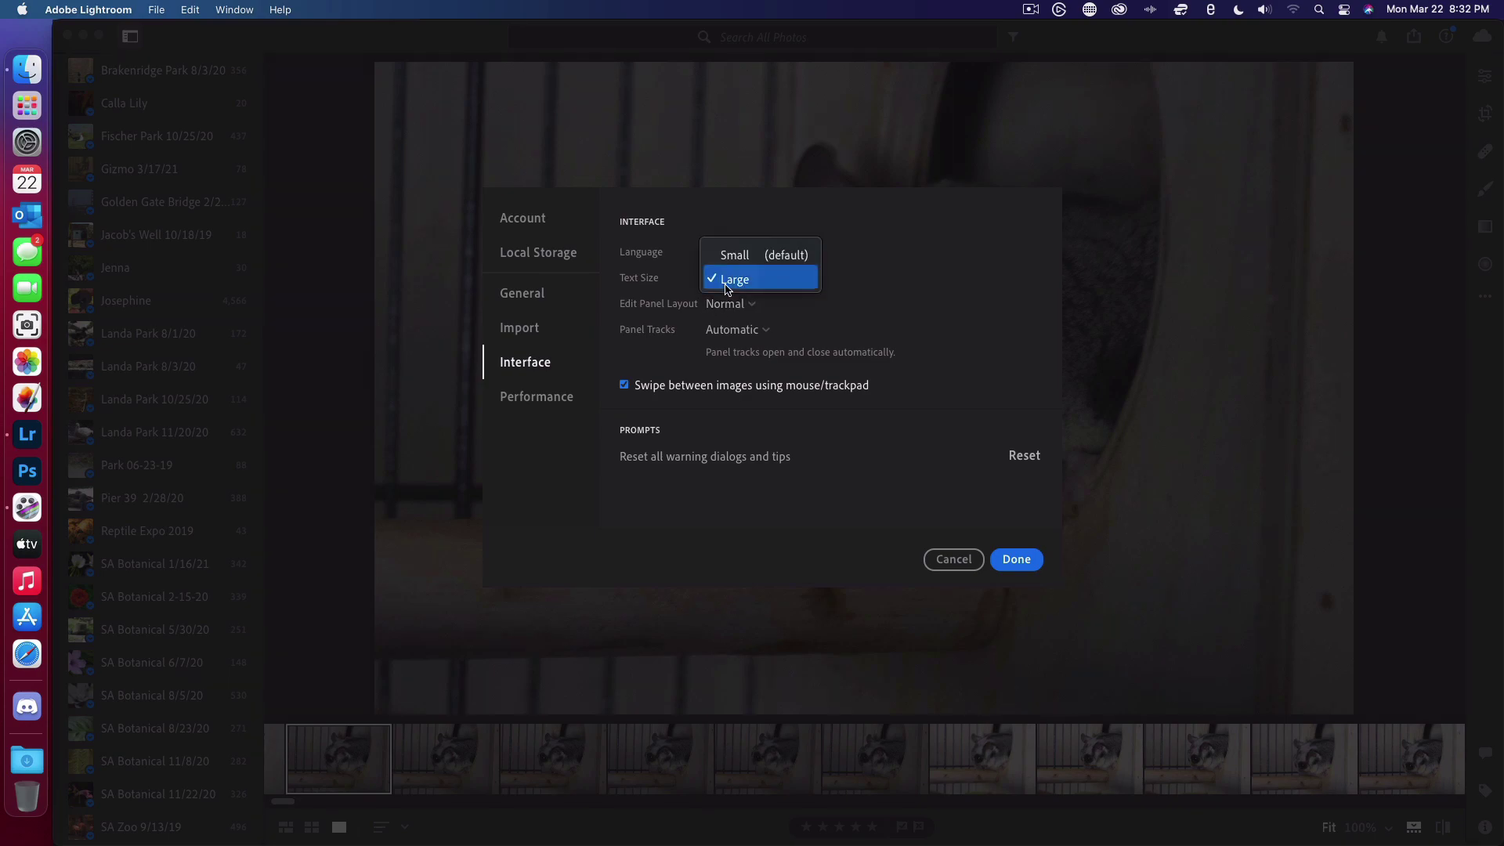
click(727, 282)
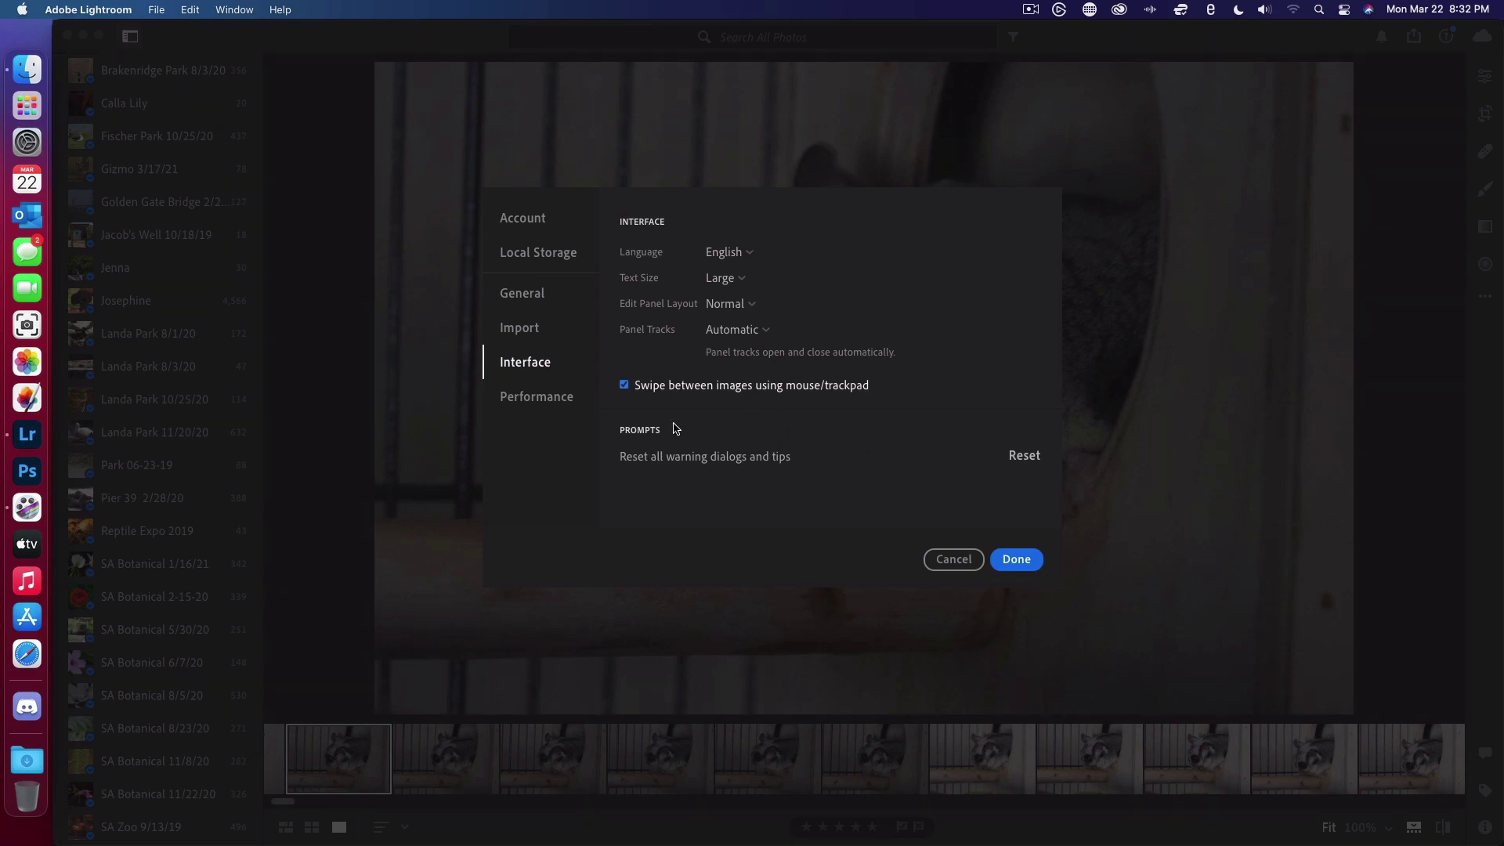
Step: Review the graphics processor options in the Performance preferences, keep Custom, and accept the preferences
click(537, 400)
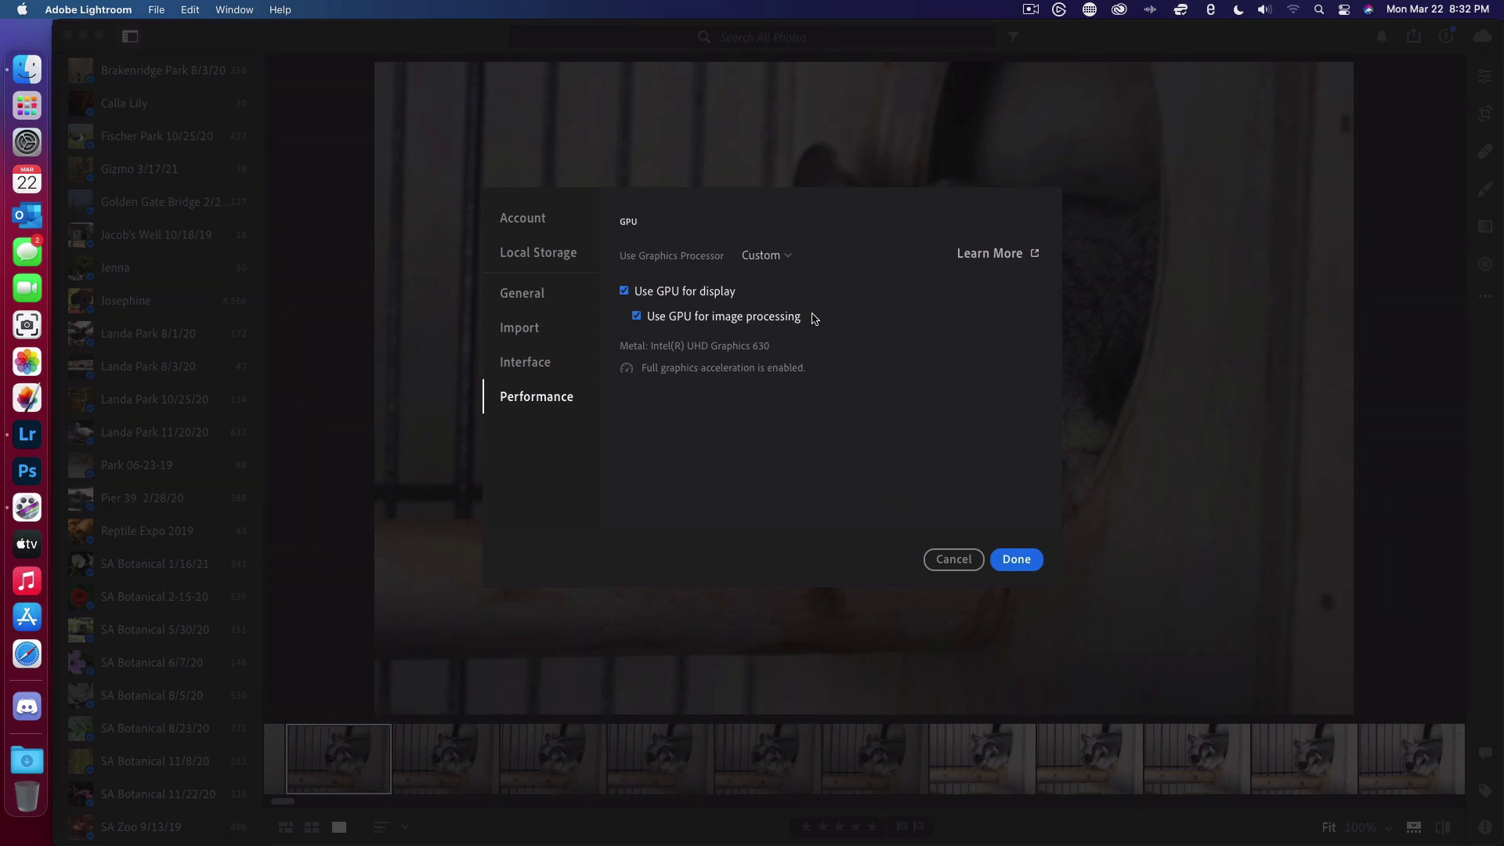
click(785, 256)
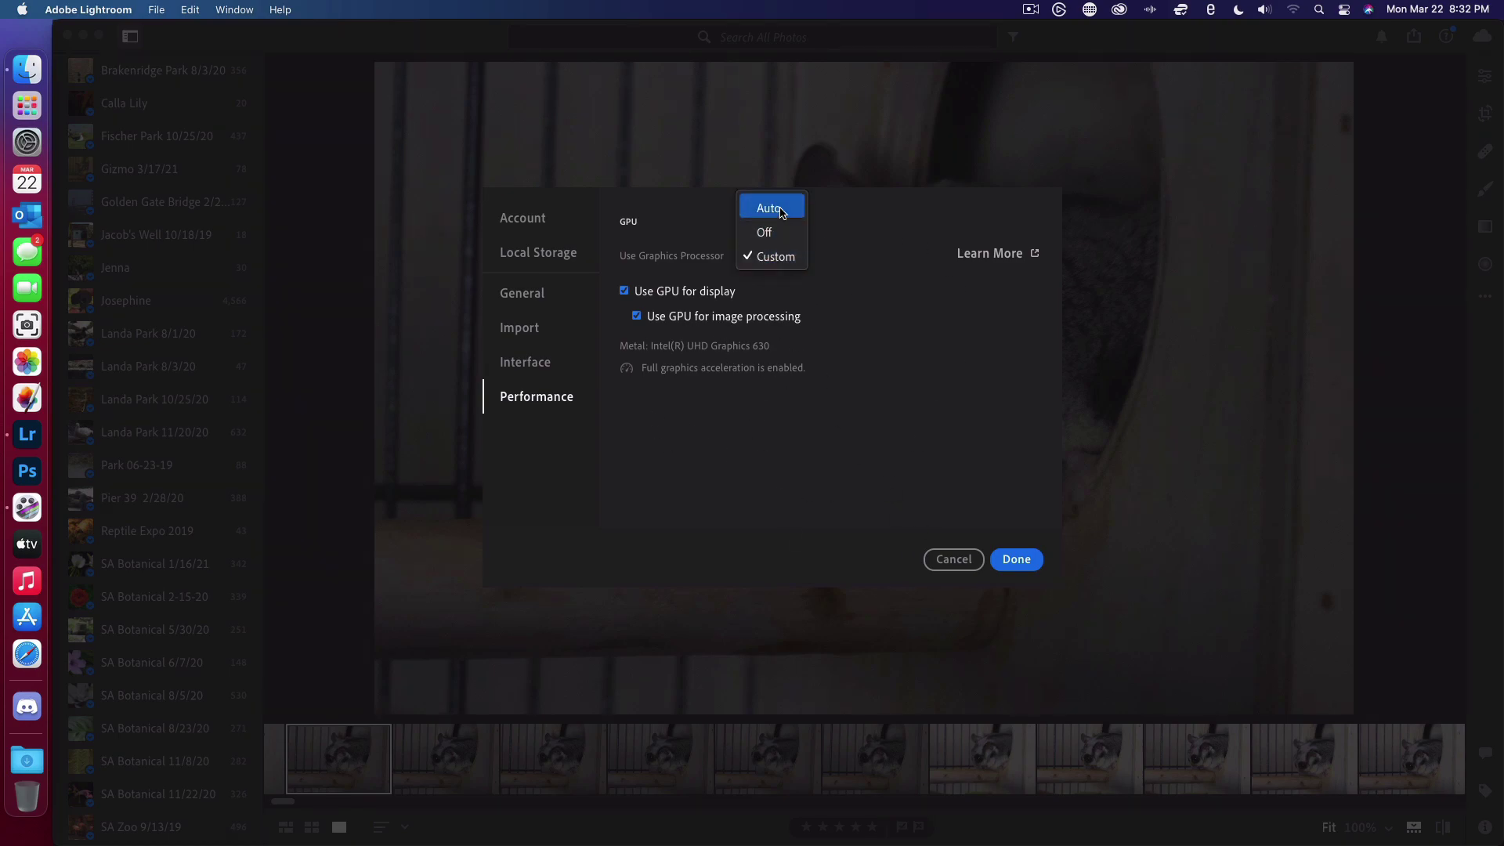
click(779, 439)
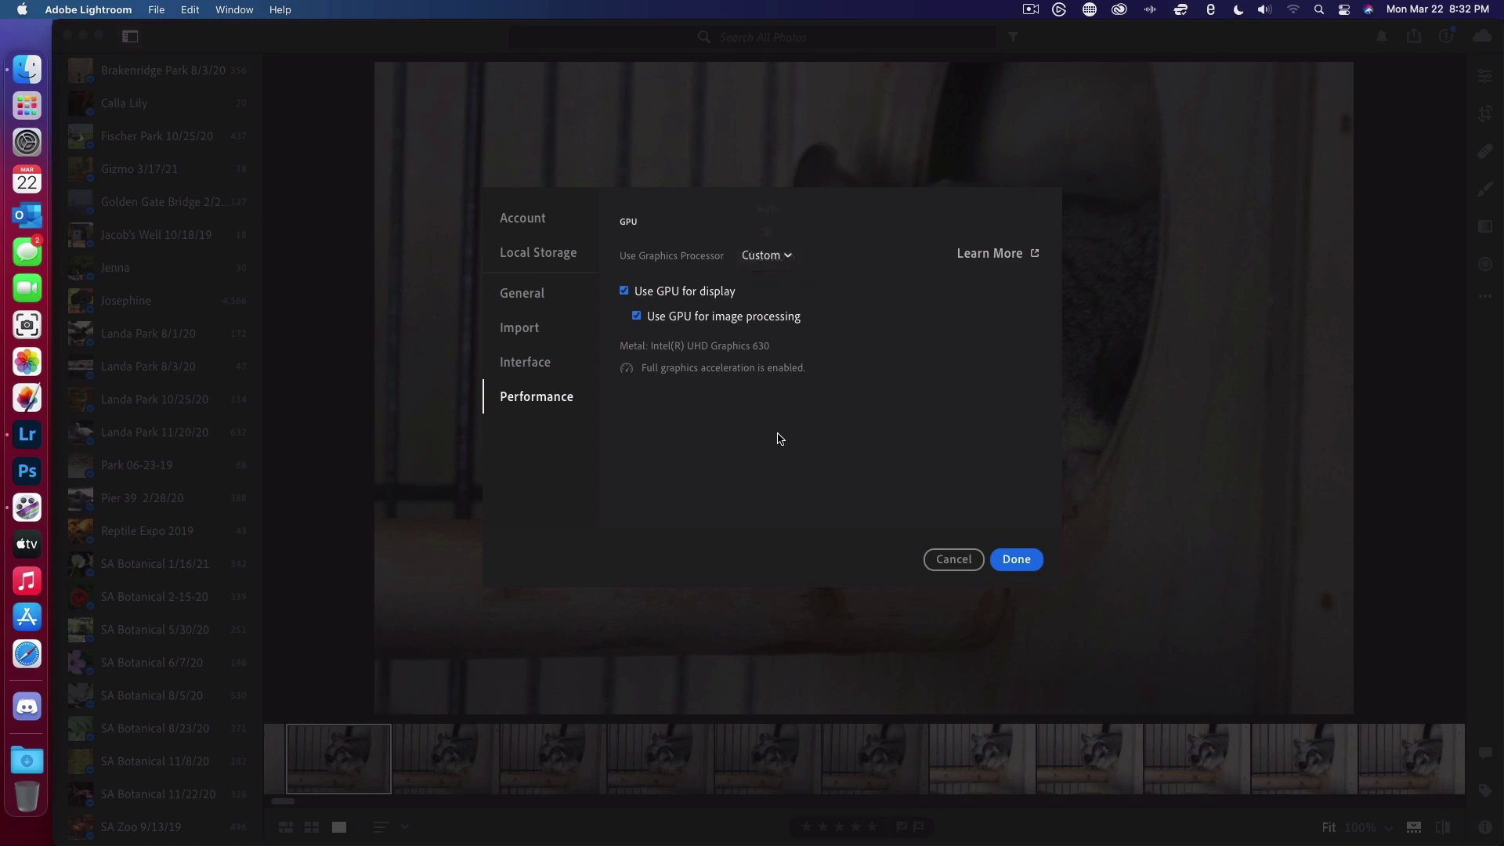
click(1018, 560)
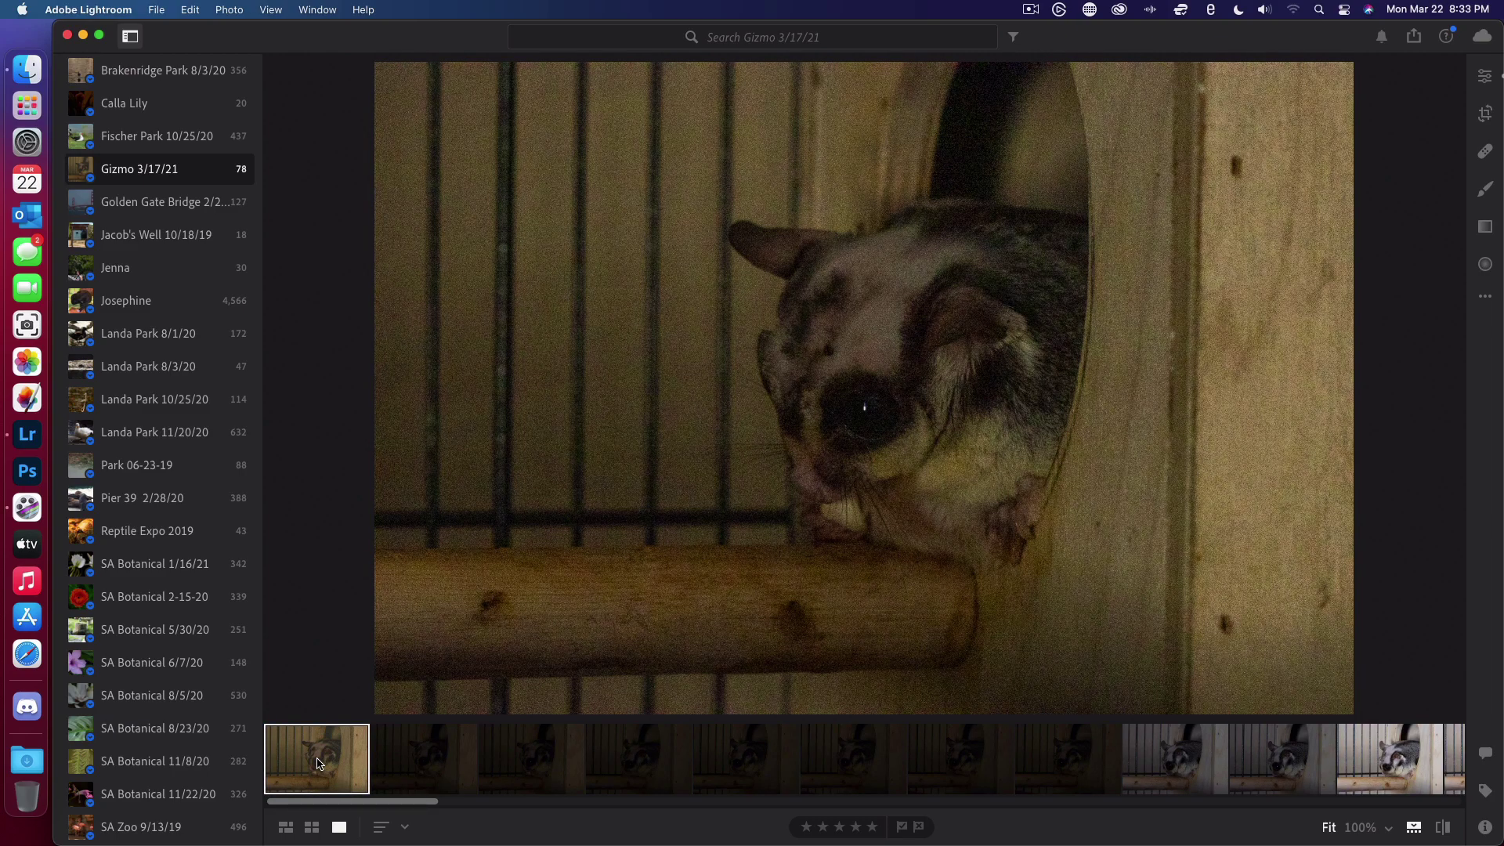
key(Right)
key(Left)
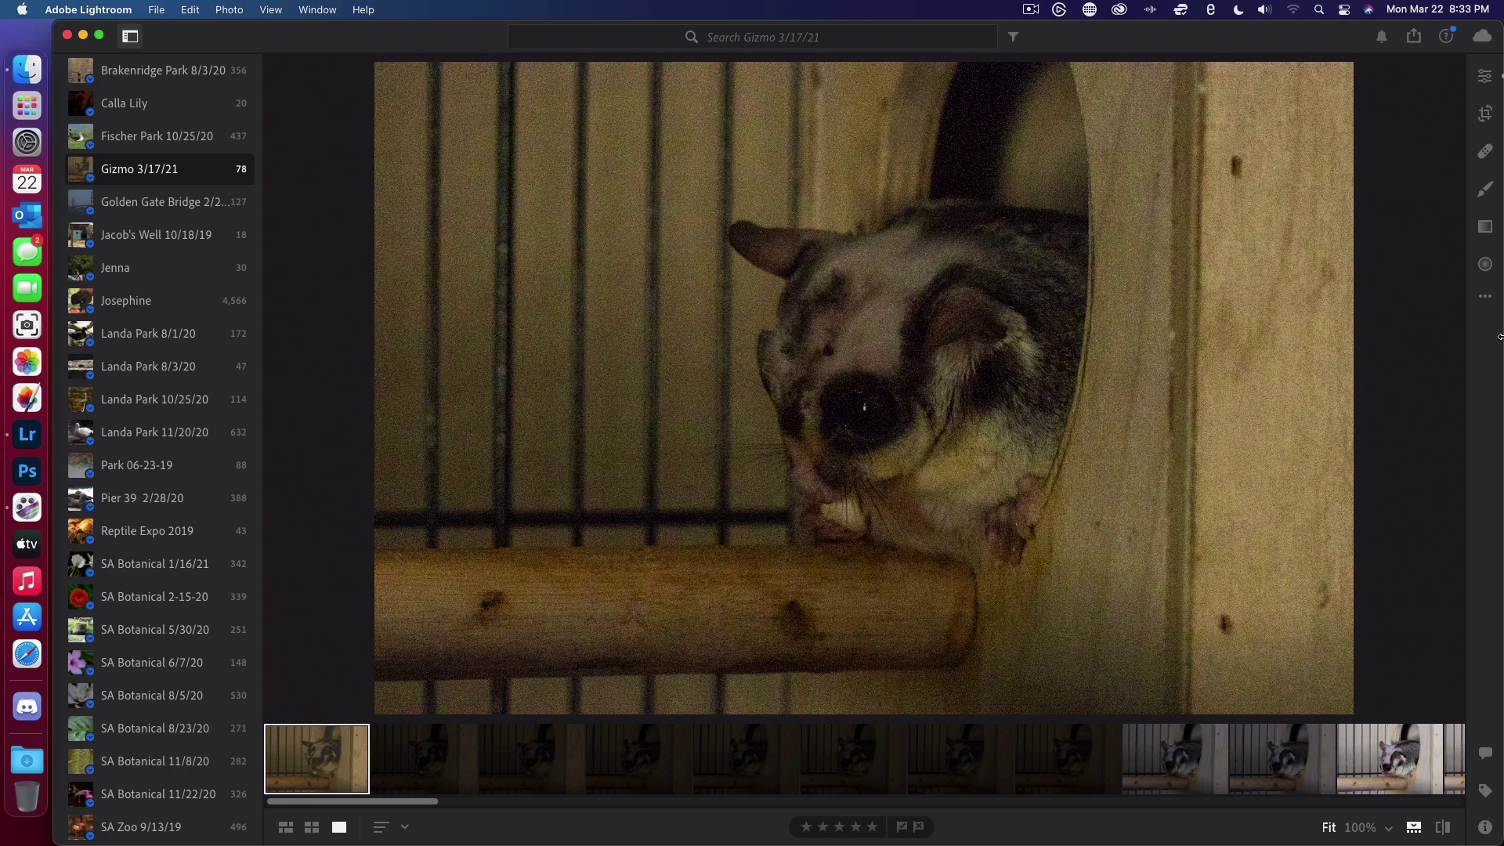
click(1486, 297)
click(1447, 269)
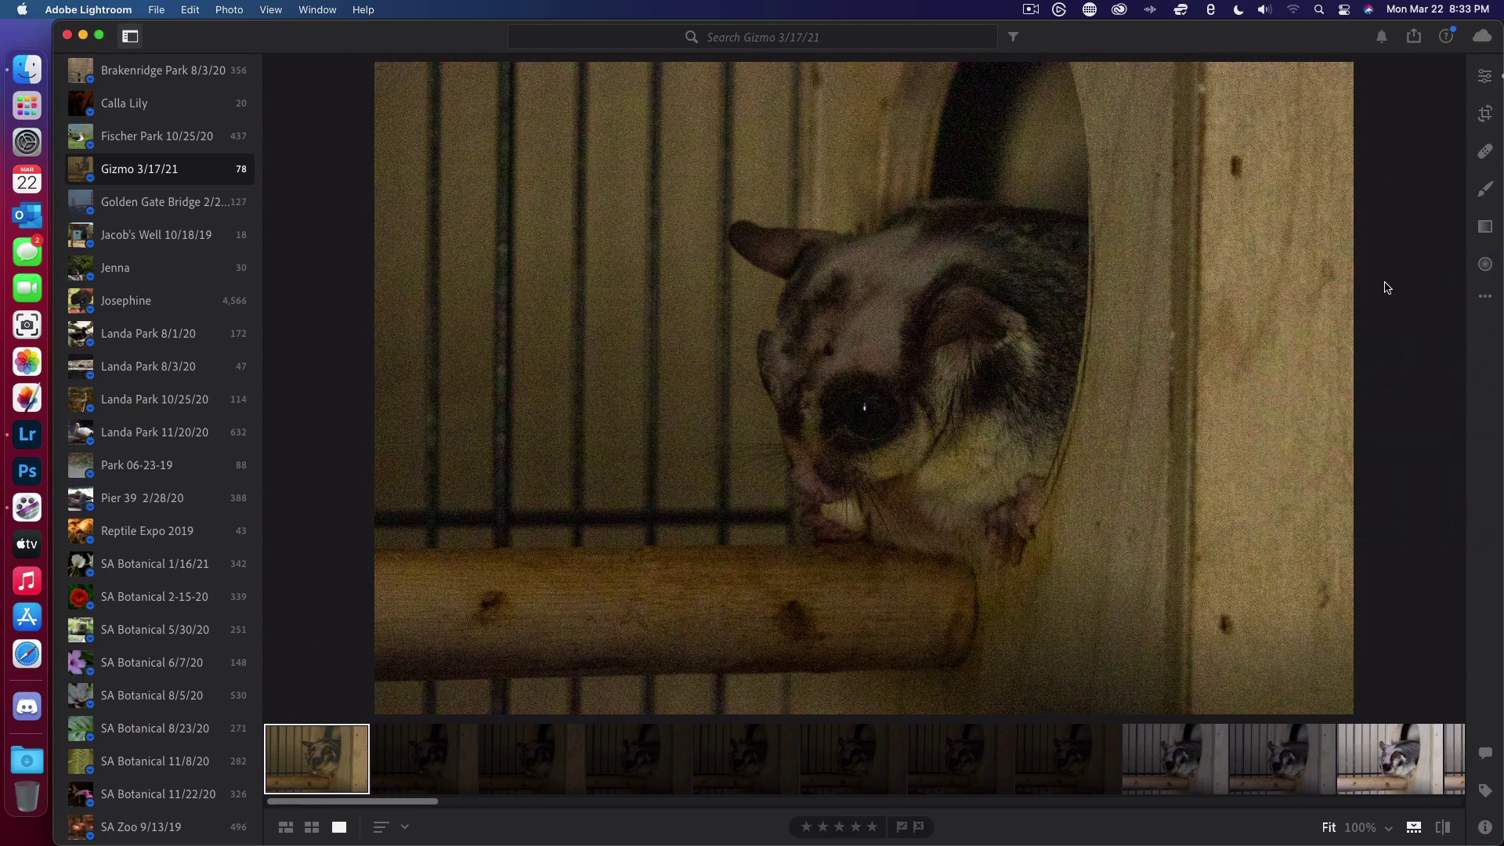
right_click(603, 390)
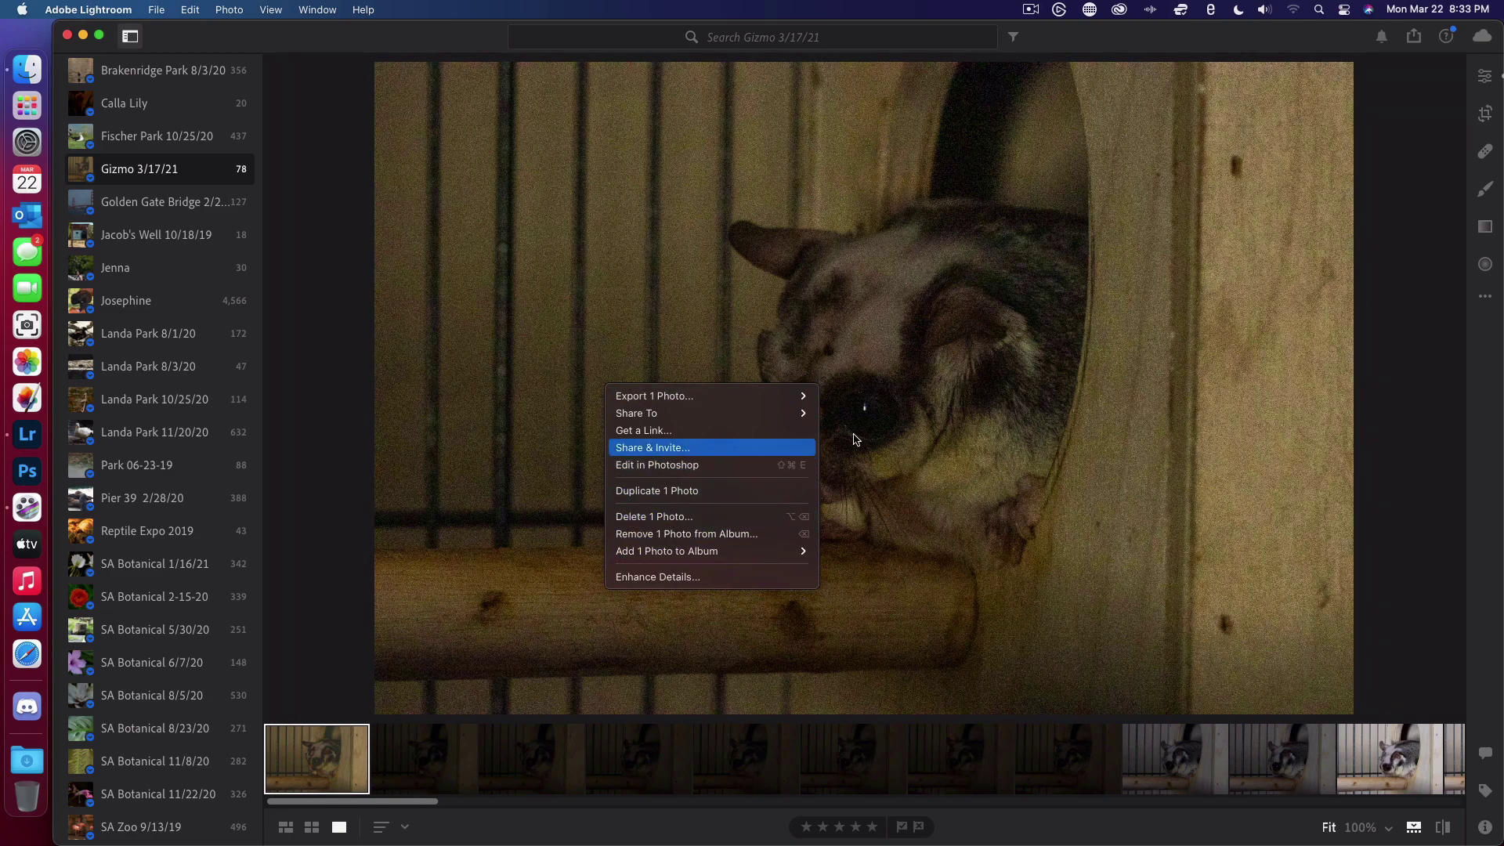
click(1442, 367)
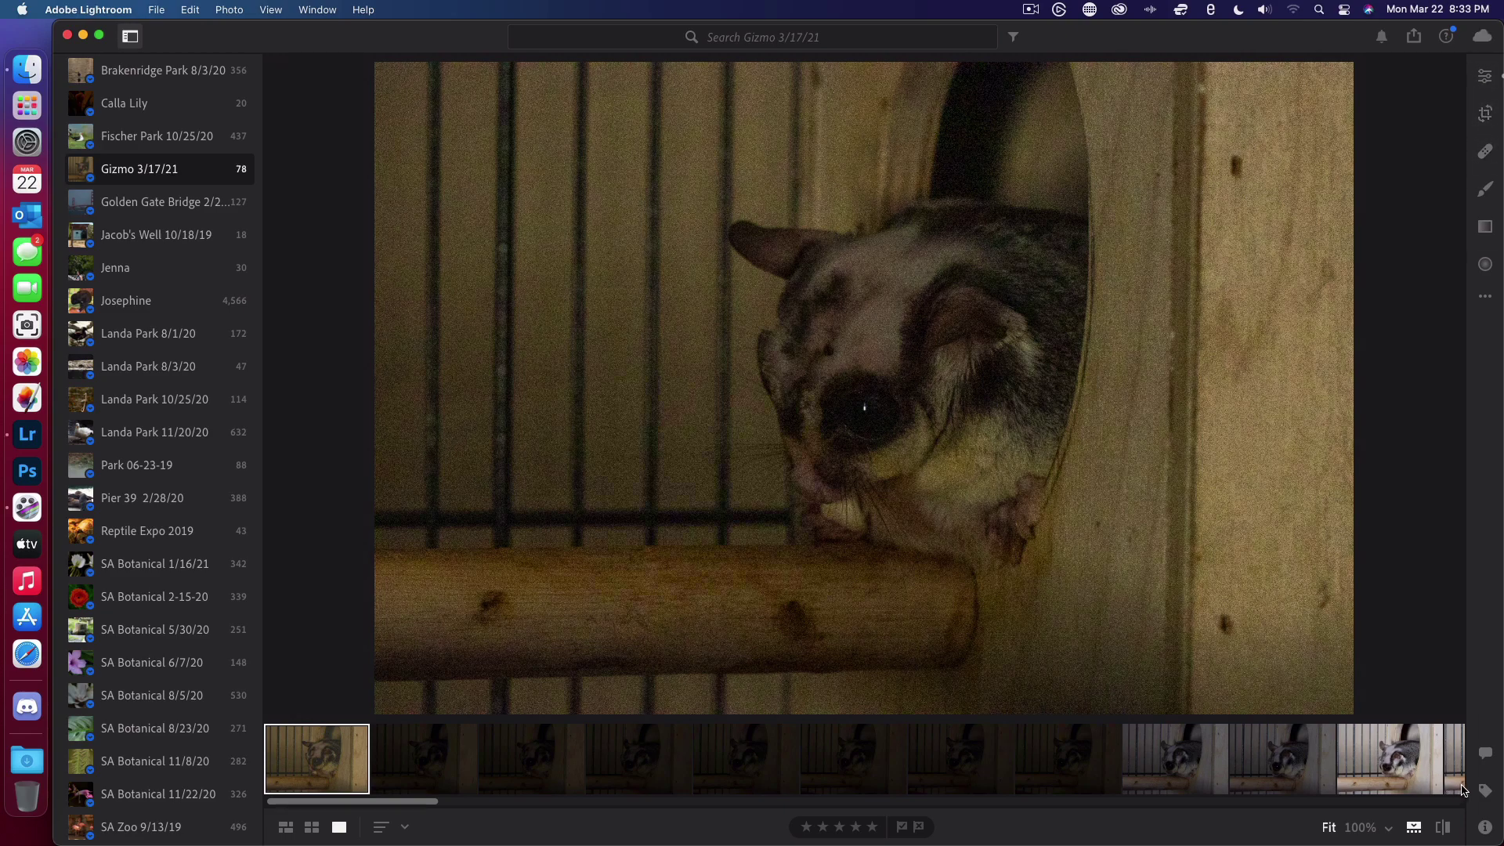
Step: Check the keywords of the first photo in the Gizmo 3/17/21 album and display its capture information
click(1485, 792)
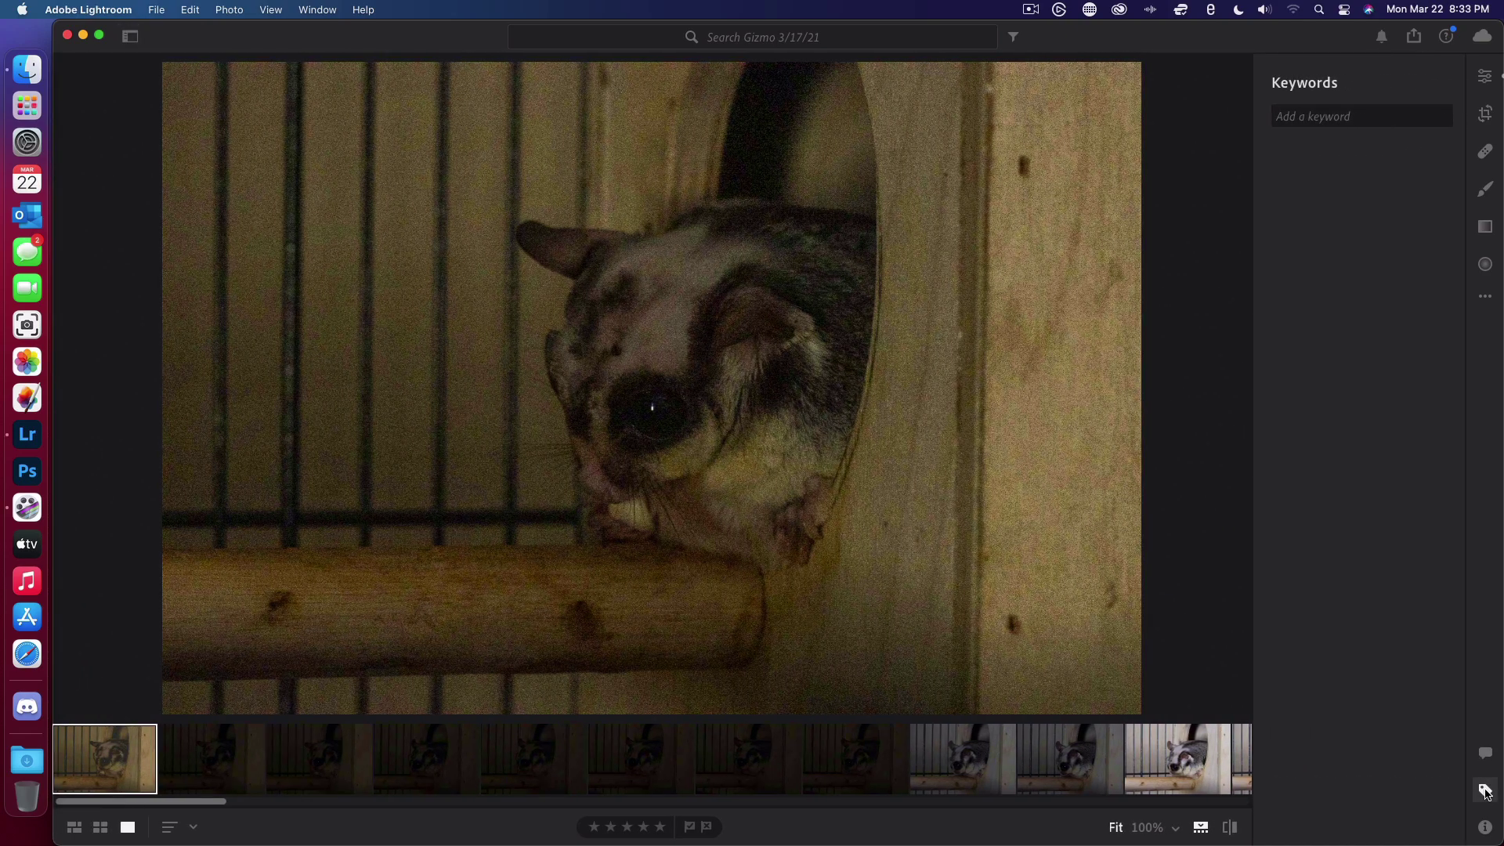
click(1485, 827)
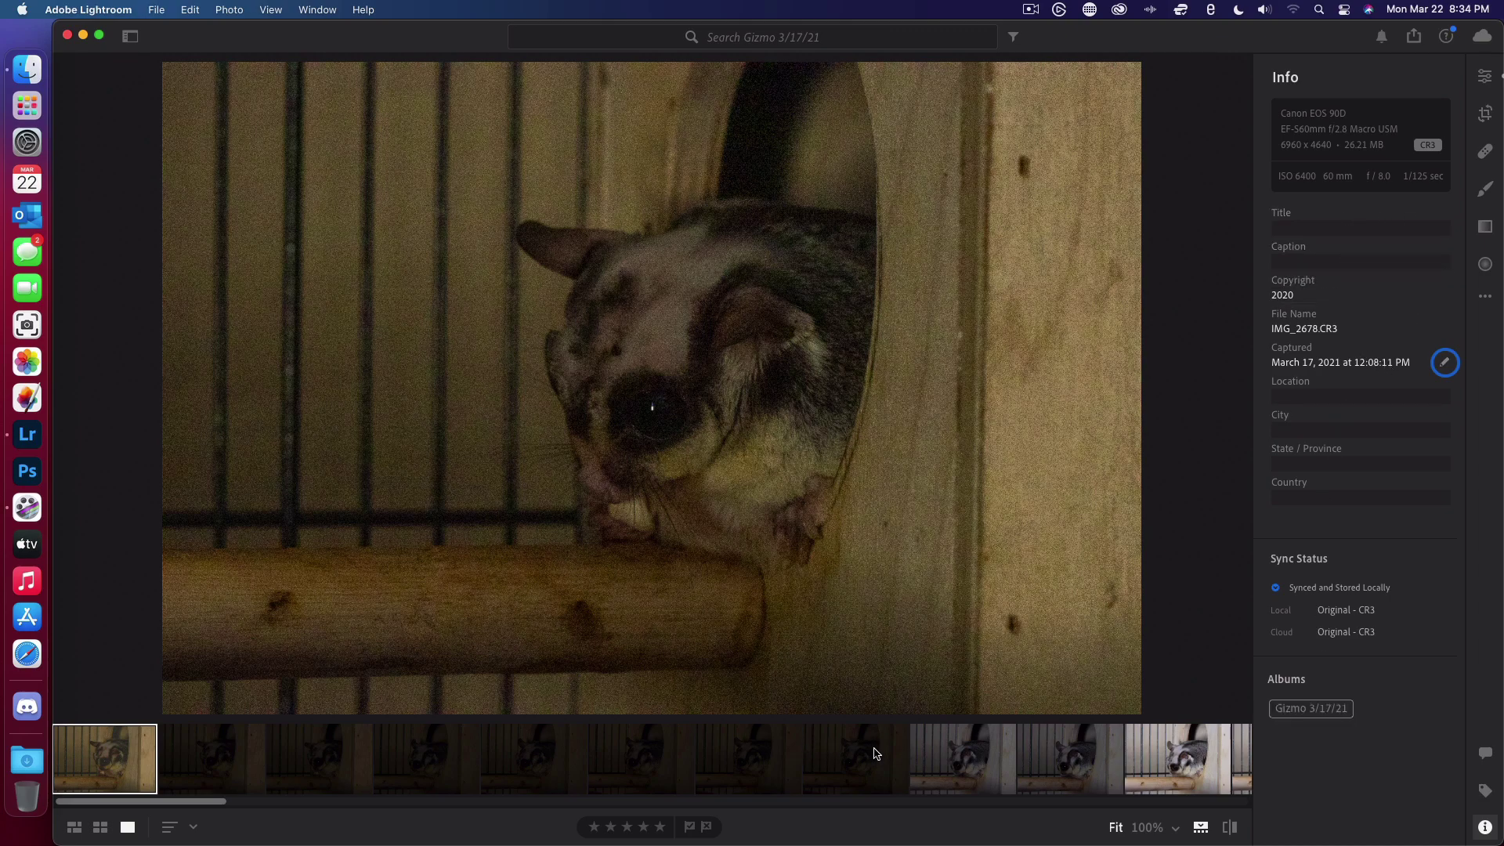
Step: Step through the very dark photos from IMG_2679.CR3 to IMG_2685.CR3 and examine their exposure settings
click(243, 769)
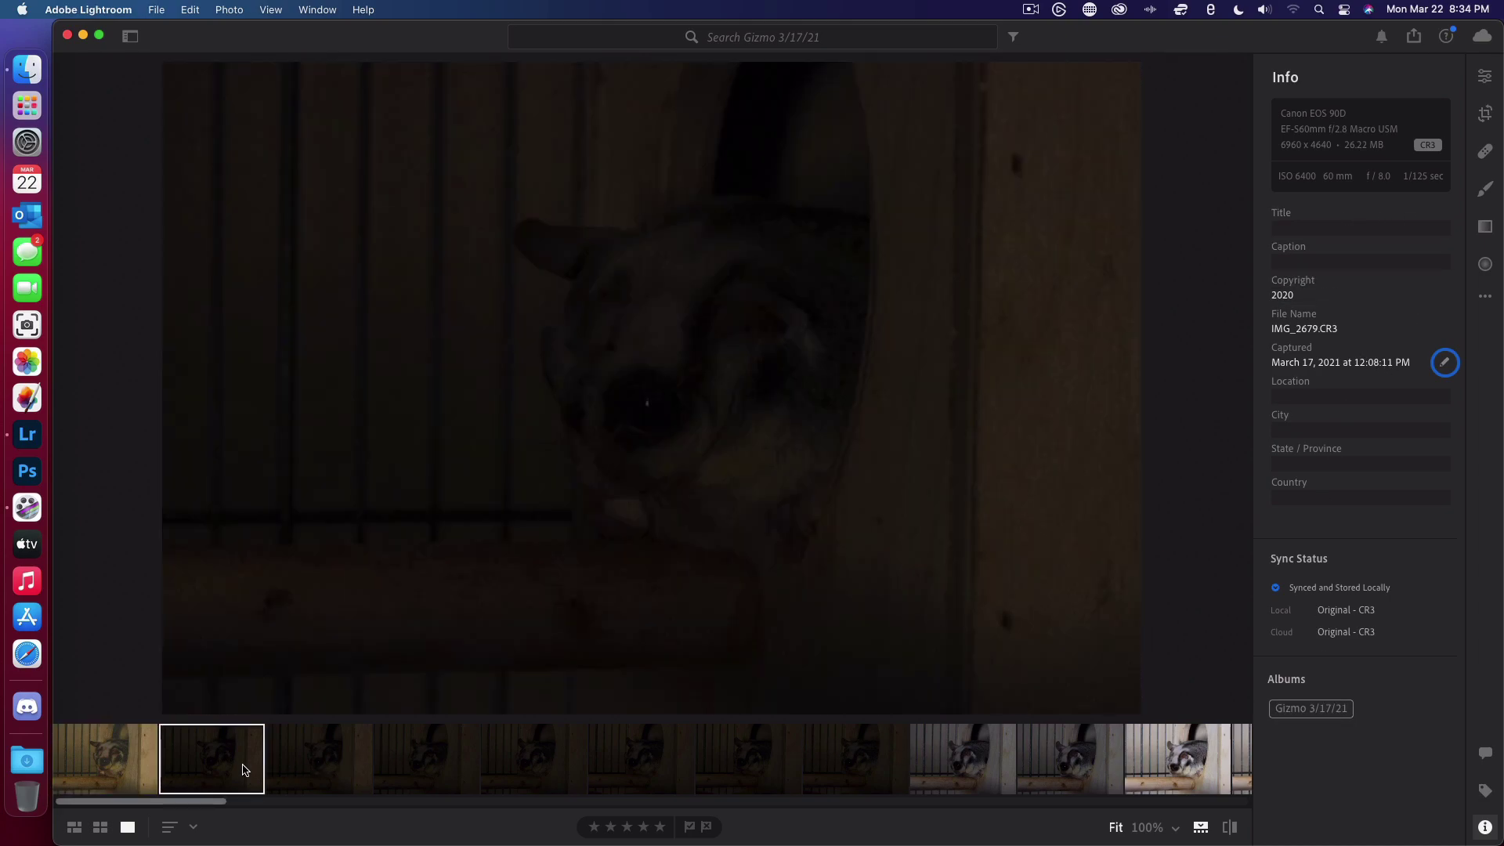
key(Right)
key(Right)
key(Right)
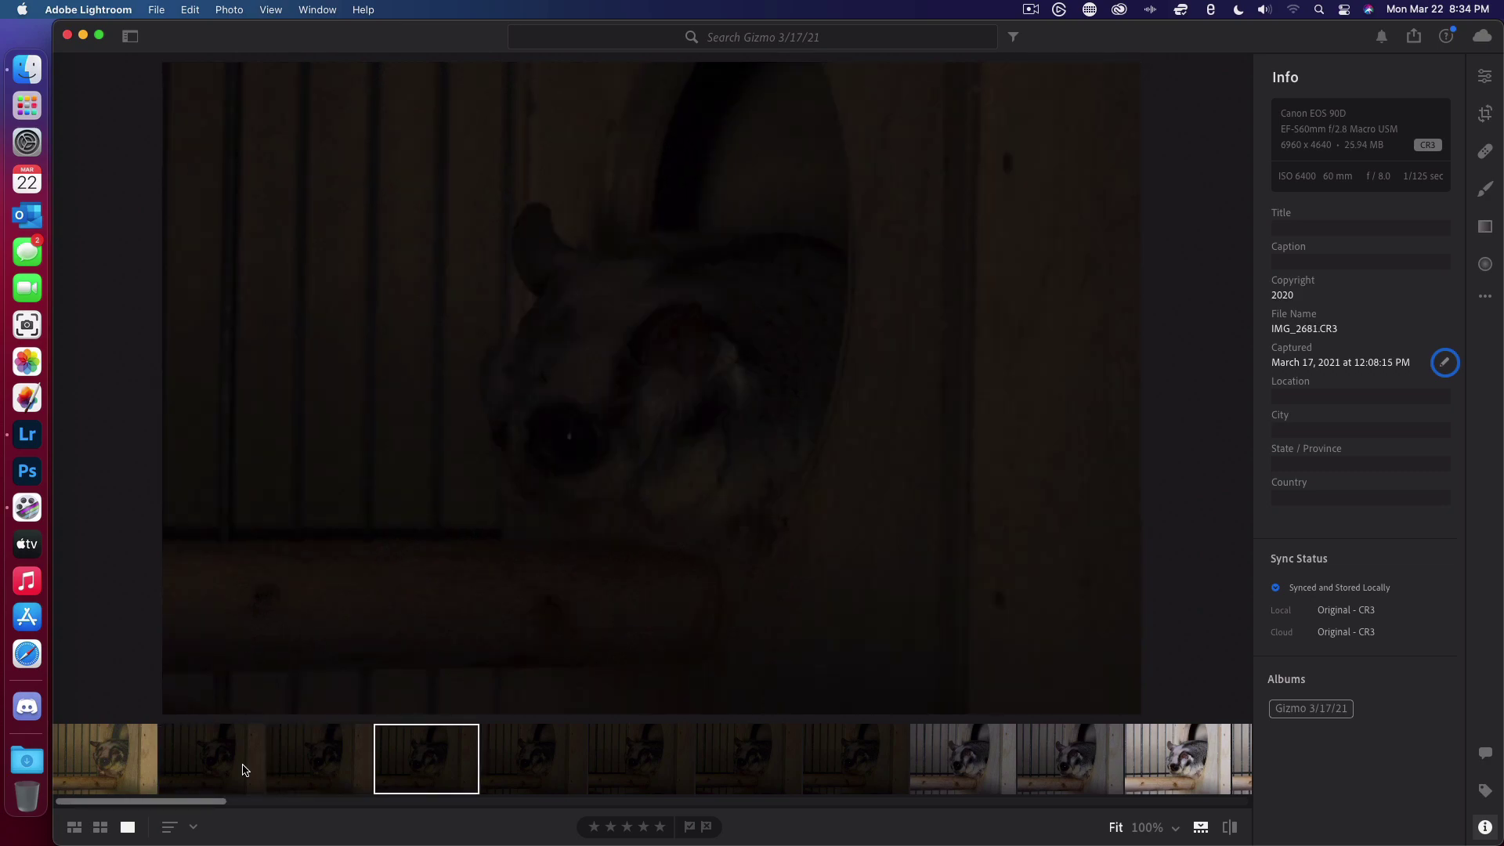
key(Right)
key(Right)
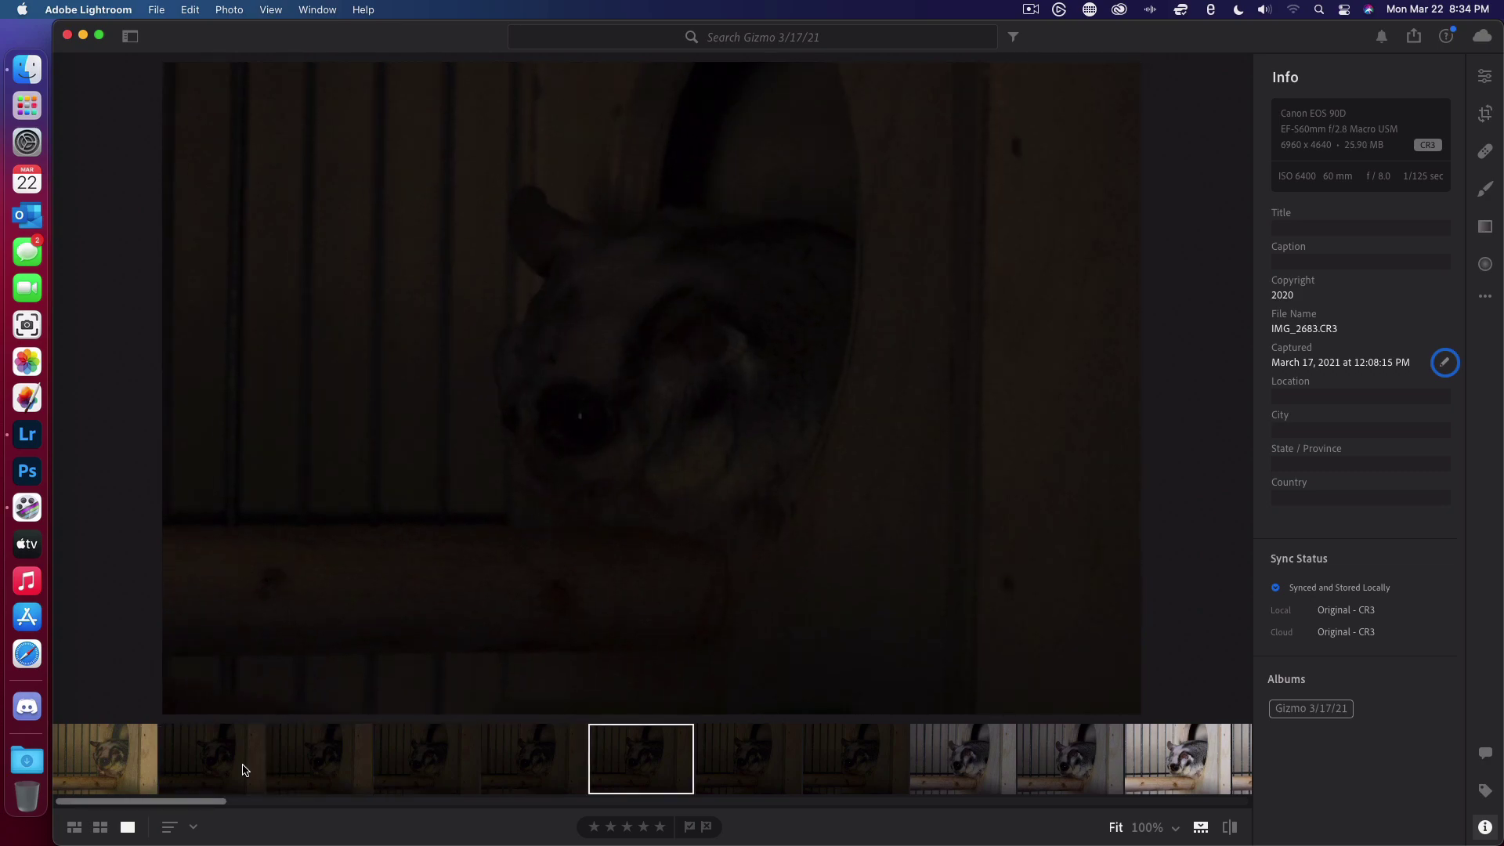
key(Right)
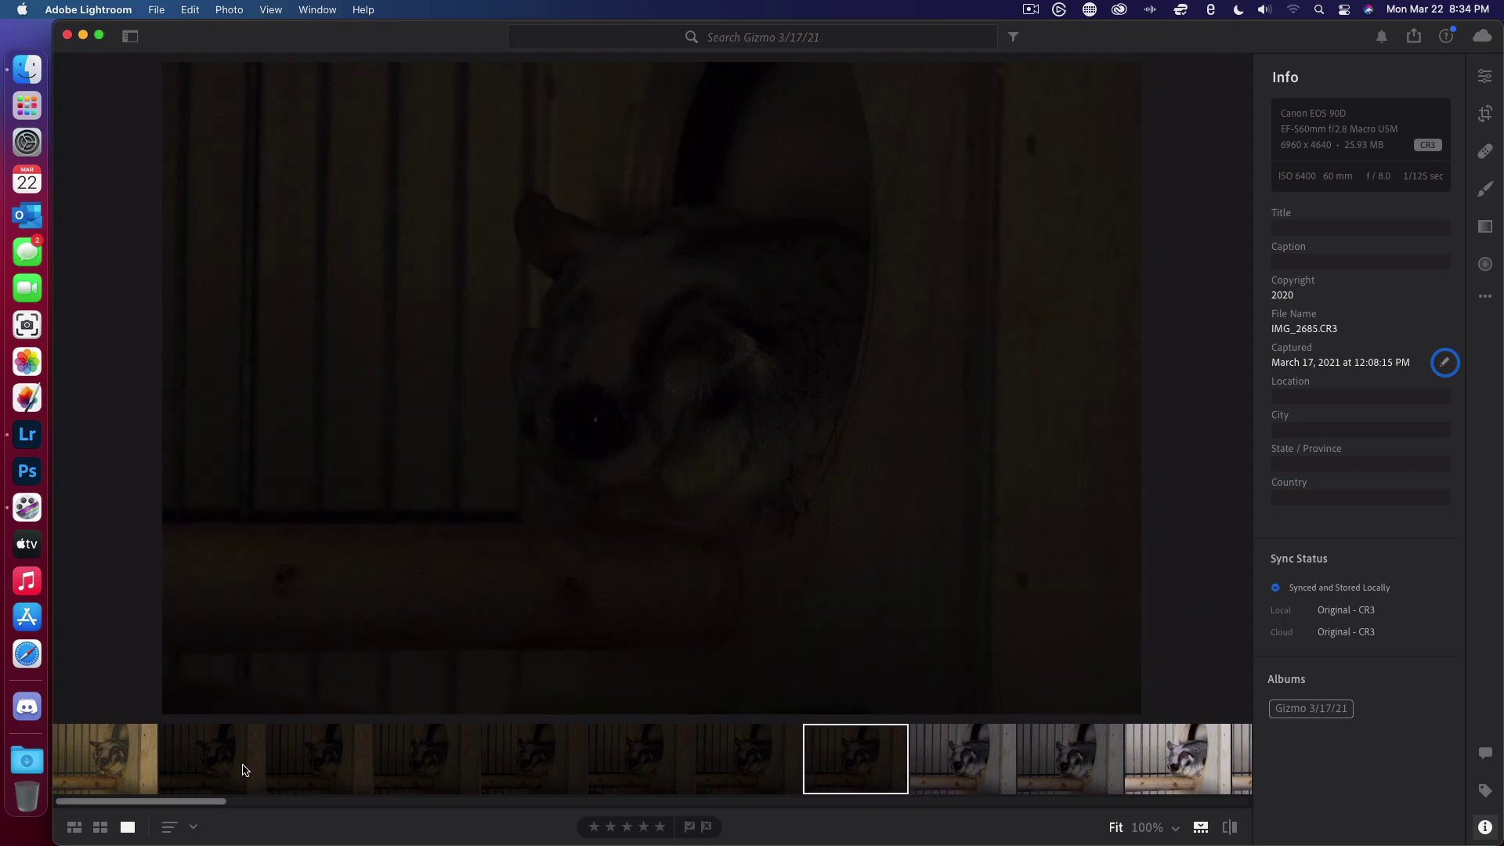
Step: Compare the exposure settings of IMG_2686.CR3 with the preceding photo and continue to IMG_2687.CR3
key(Right)
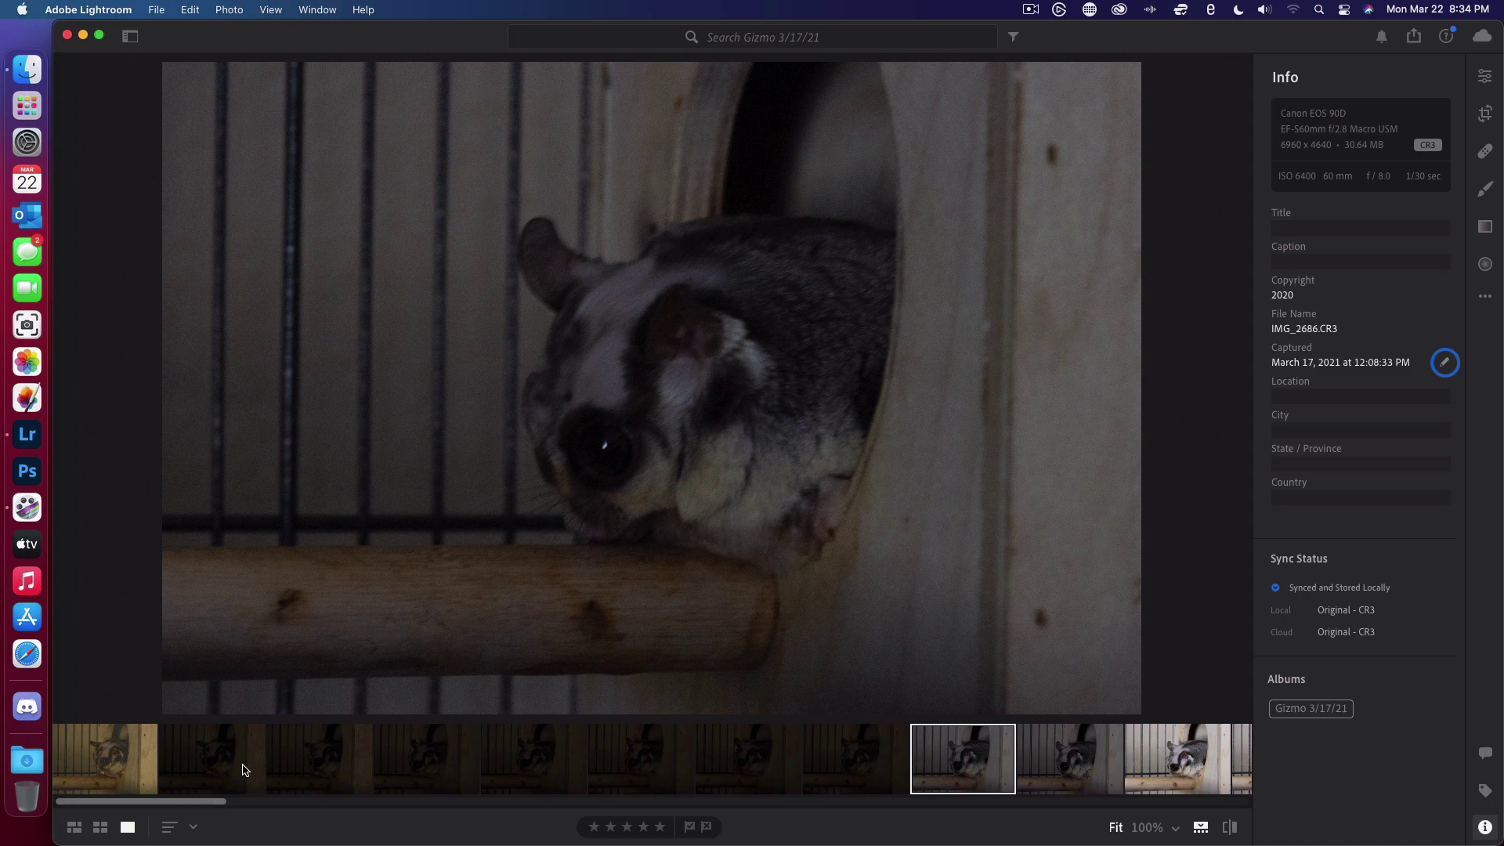
key(Left)
key(Right)
key(Right)
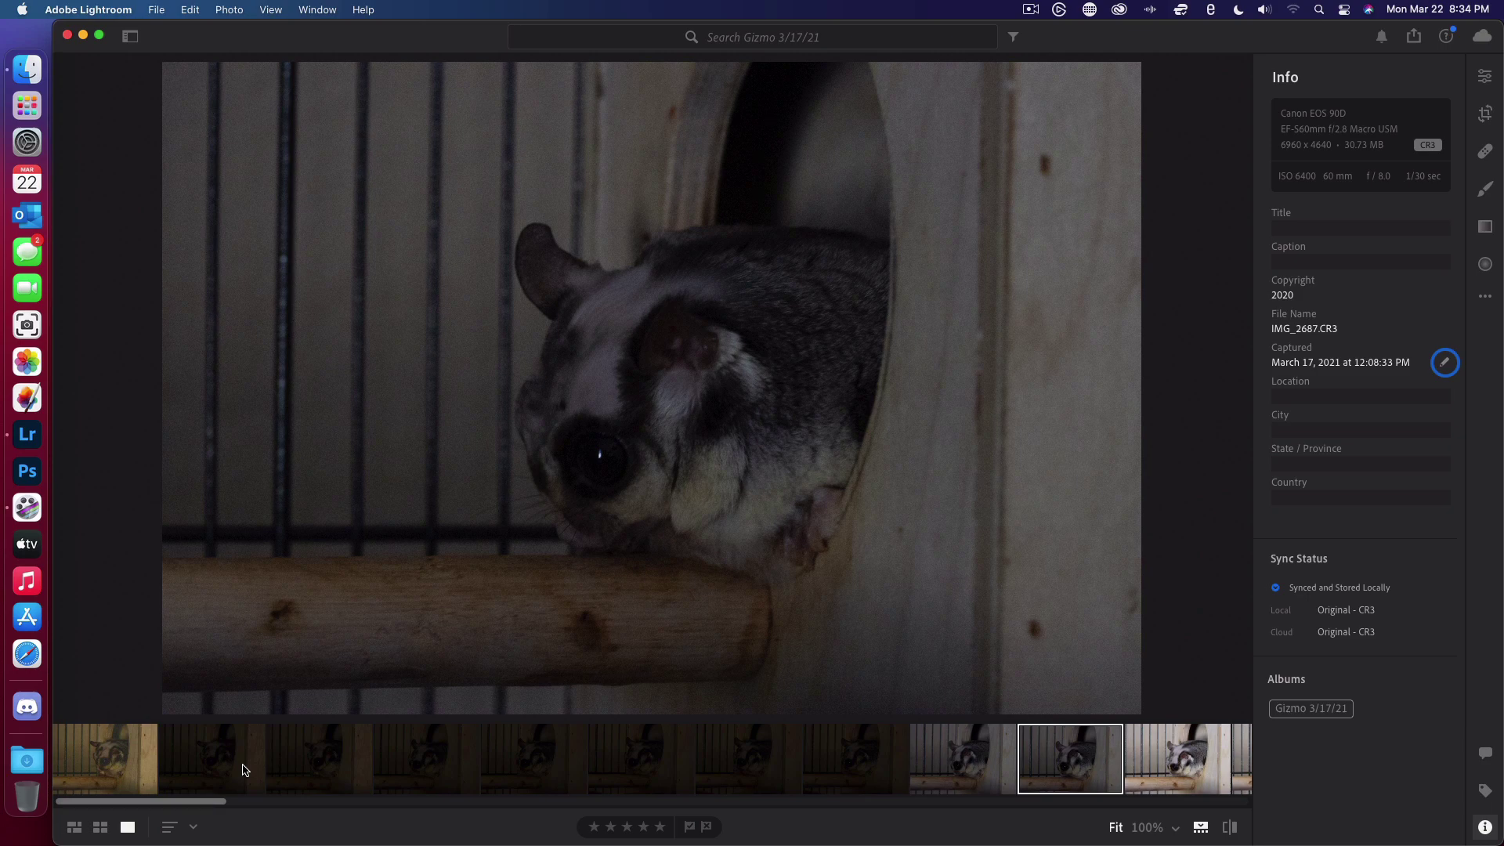
Step: Step through the brighter photos from IMG_2688.CR3 onward and examine their shutter speed and sharpness
key(Right)
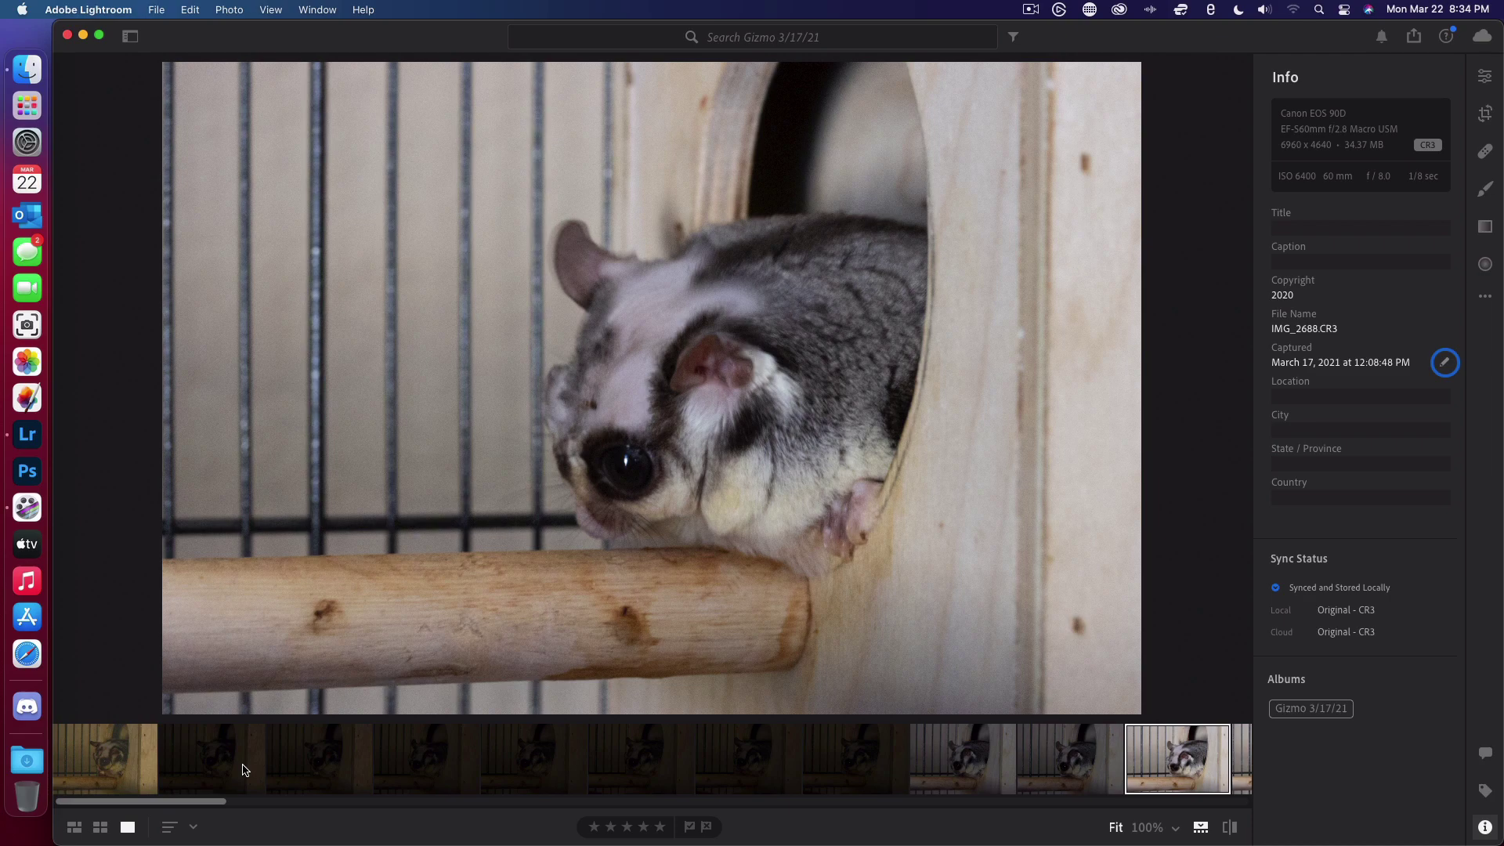
key(Right)
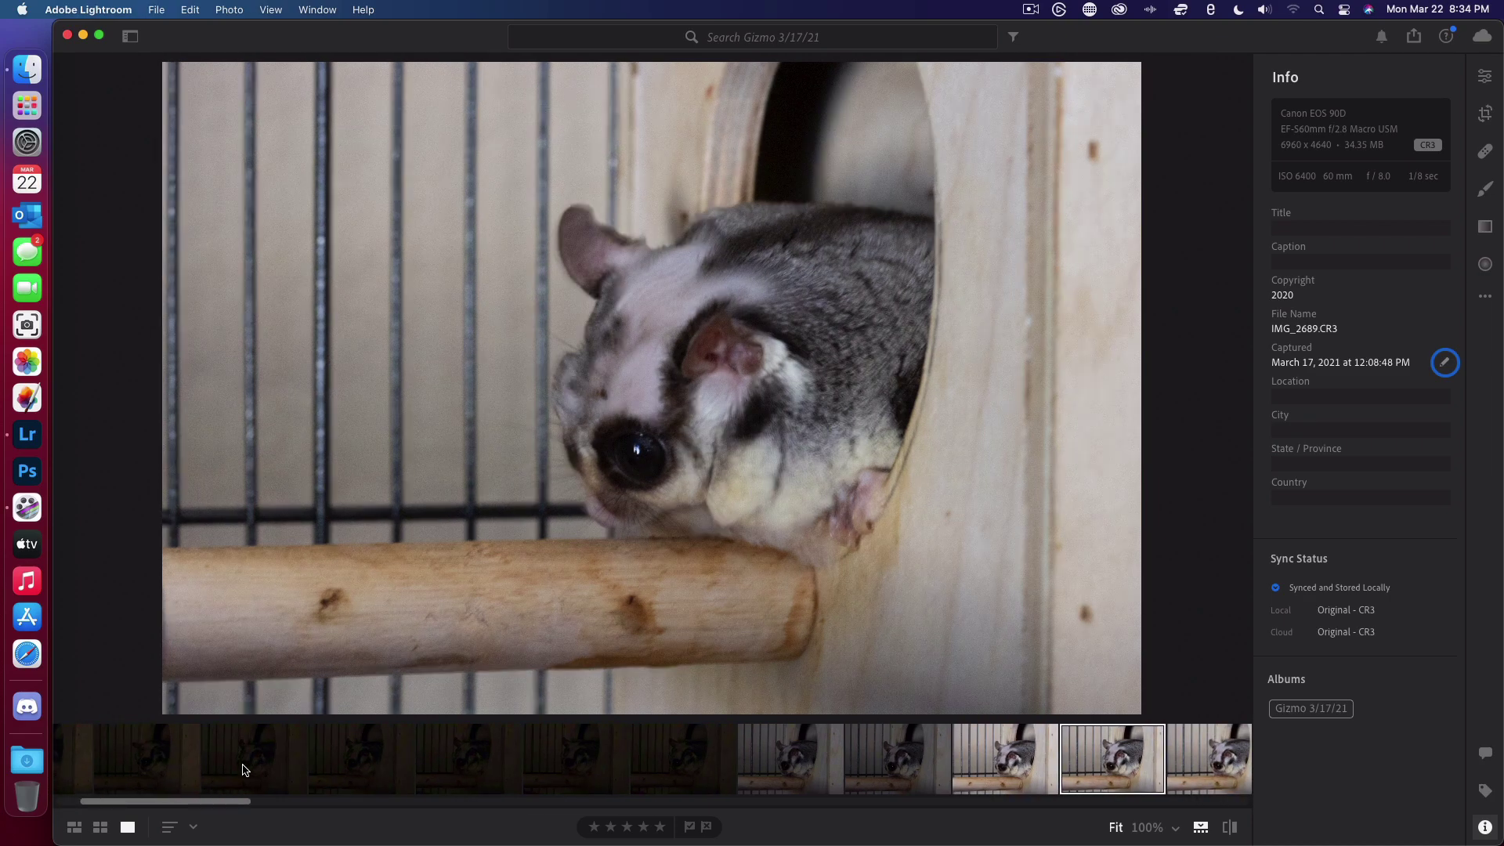
key(Right)
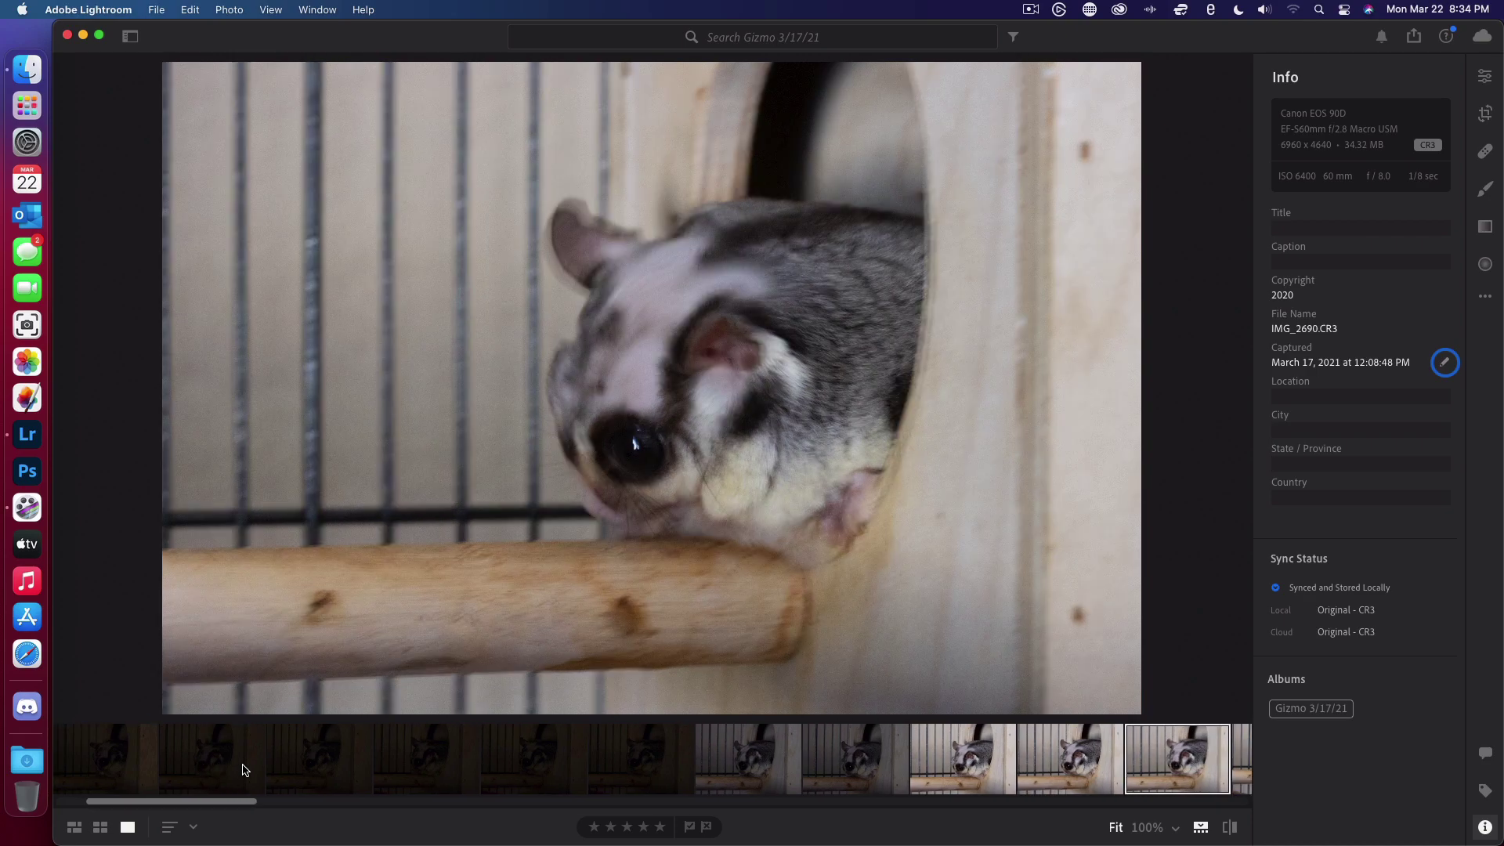
key(Right)
key(Right)
key(Right)
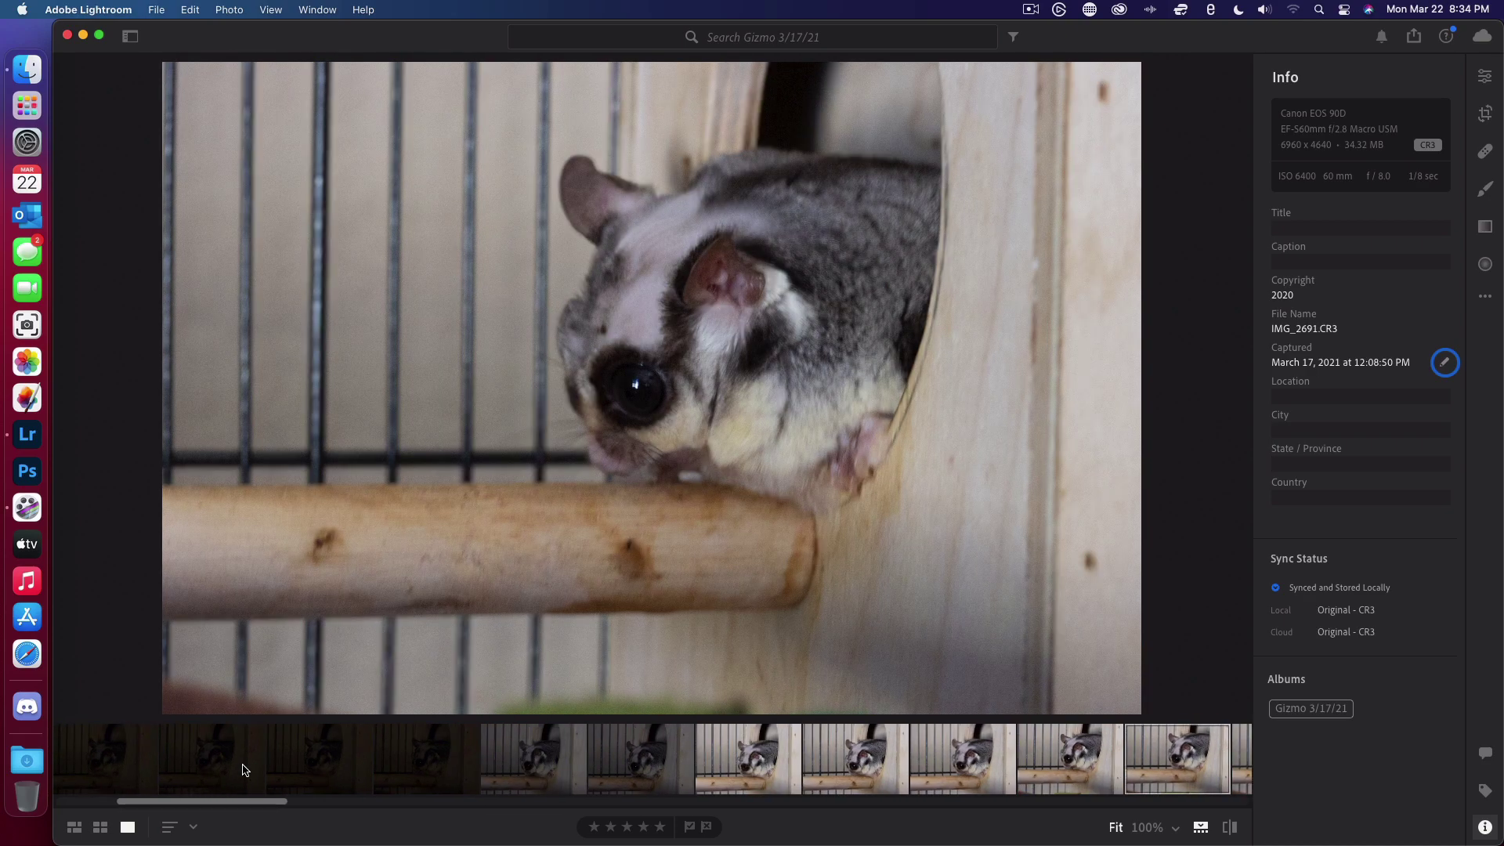
Step: Step through the photos after IMG_2691.CR3 up to IMG_2699.CR3 and examine their shutter speed, brightness and sharpness
key(Right)
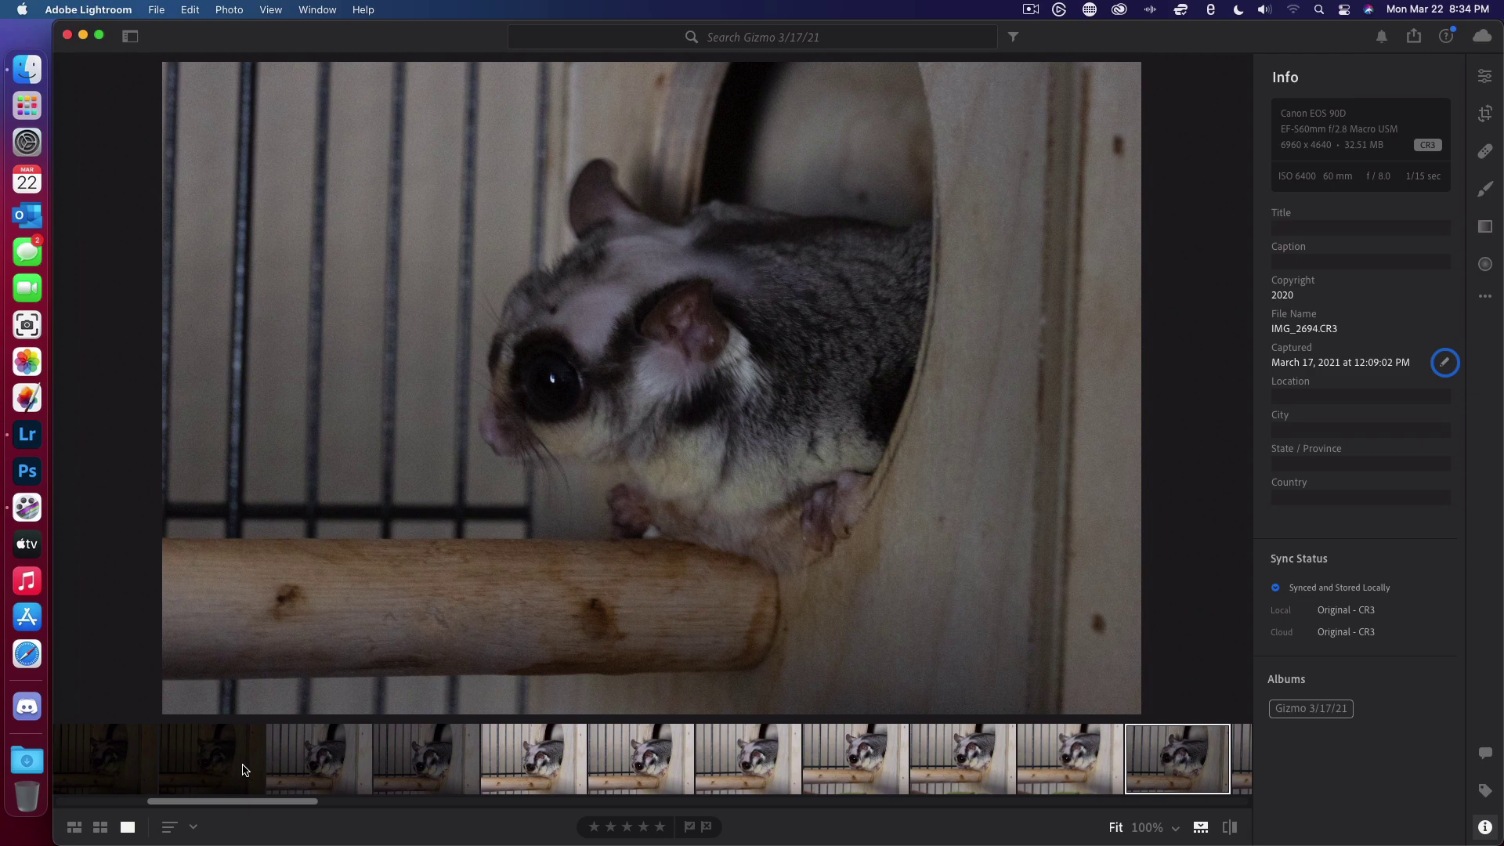
key(Right)
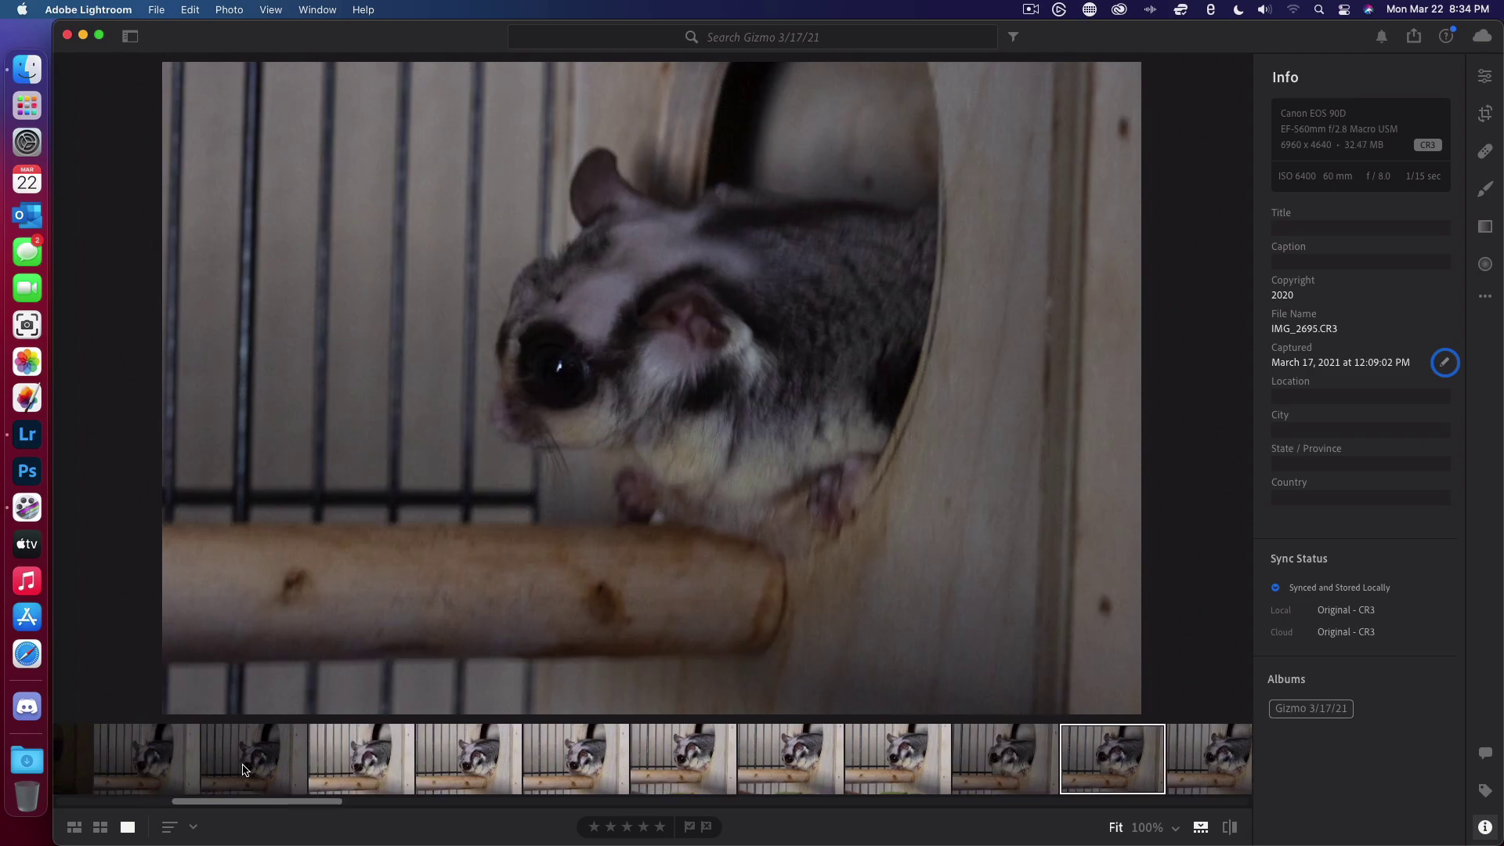
key(Right)
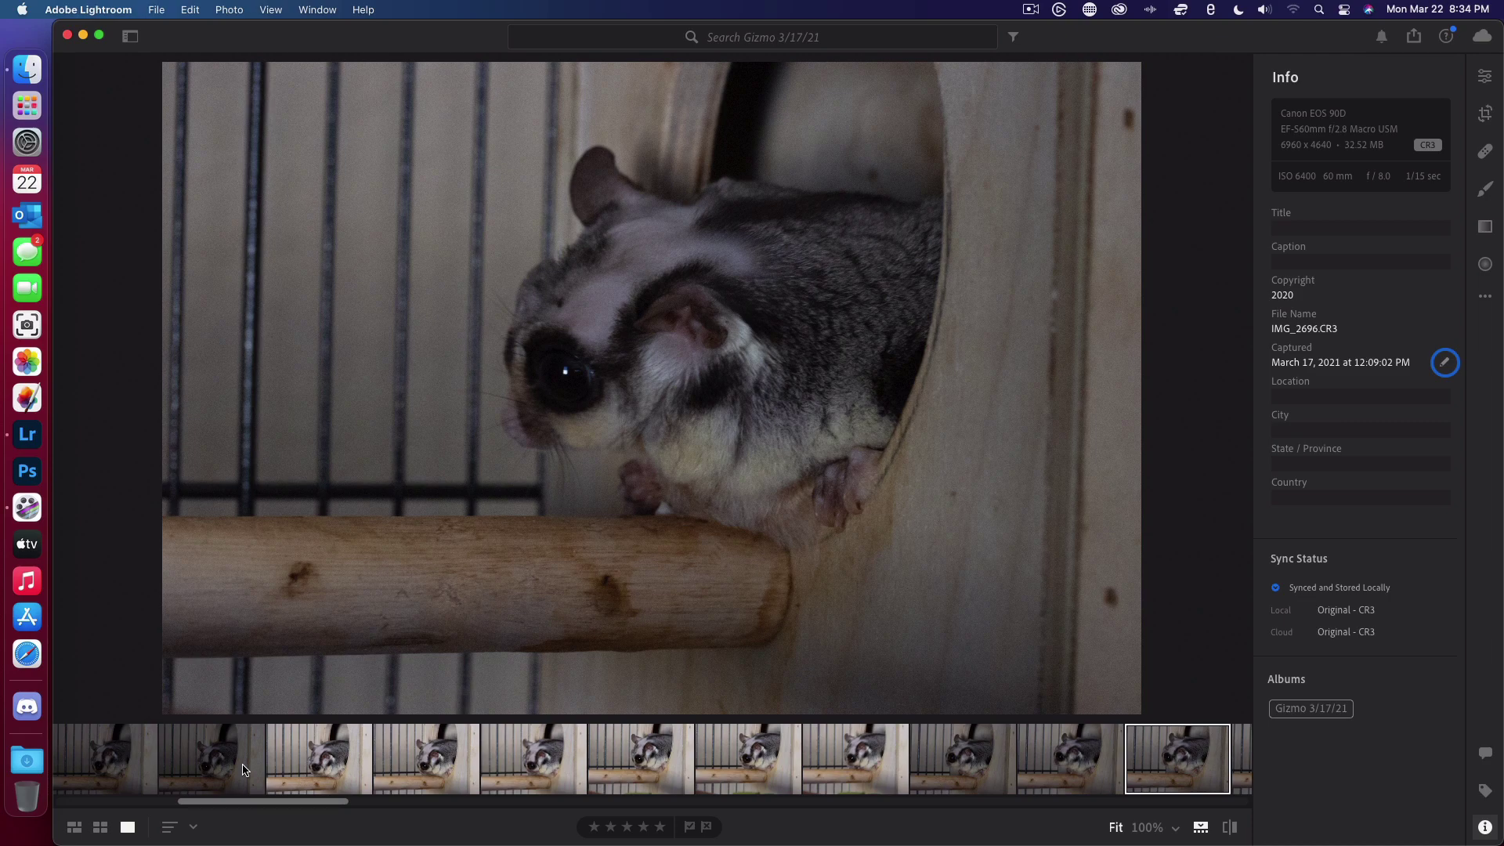
key(Right)
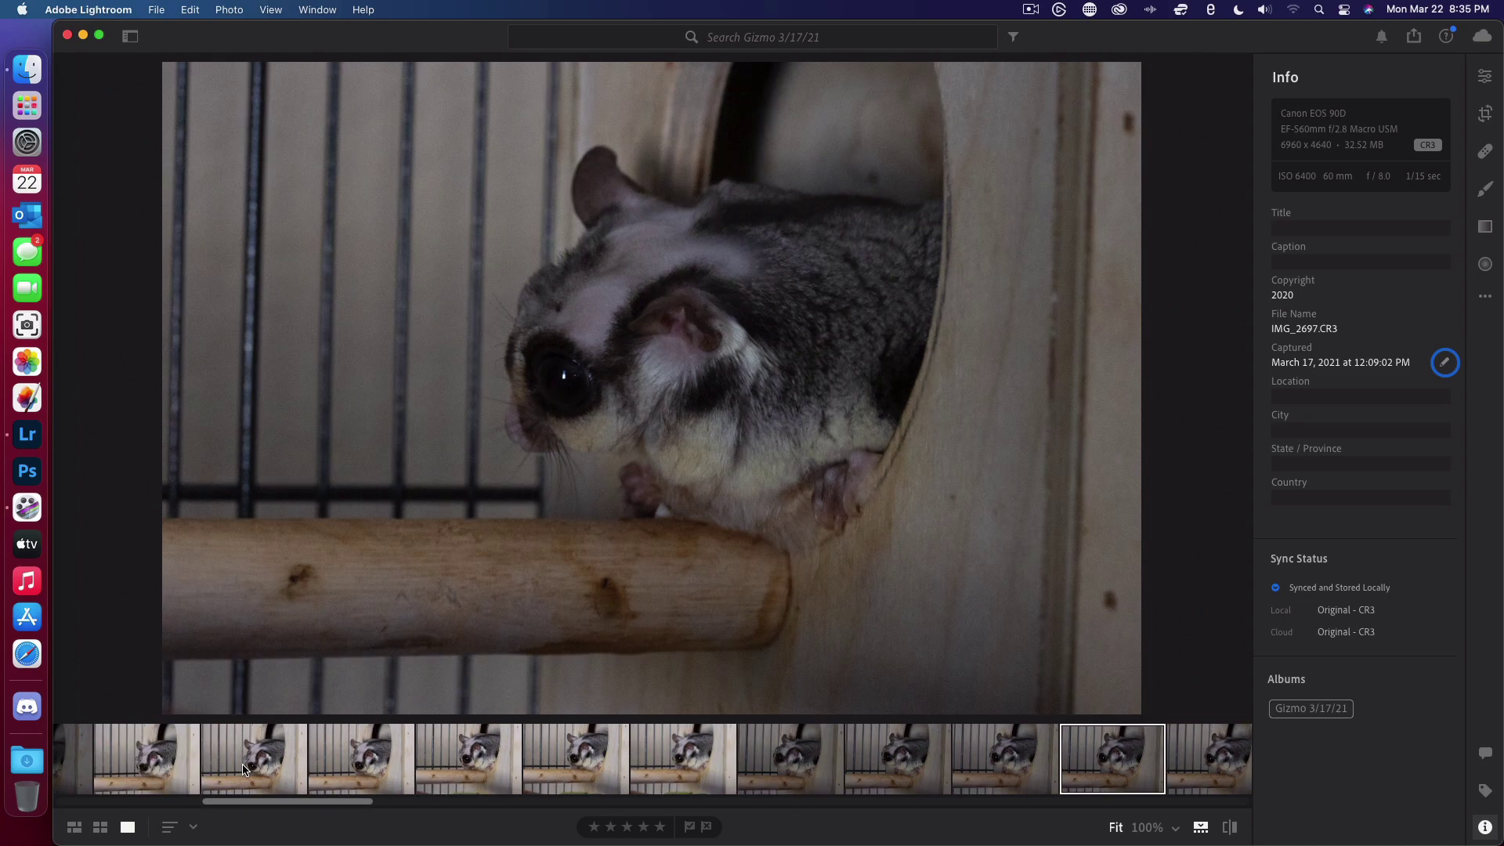
key(Right)
key(Right)
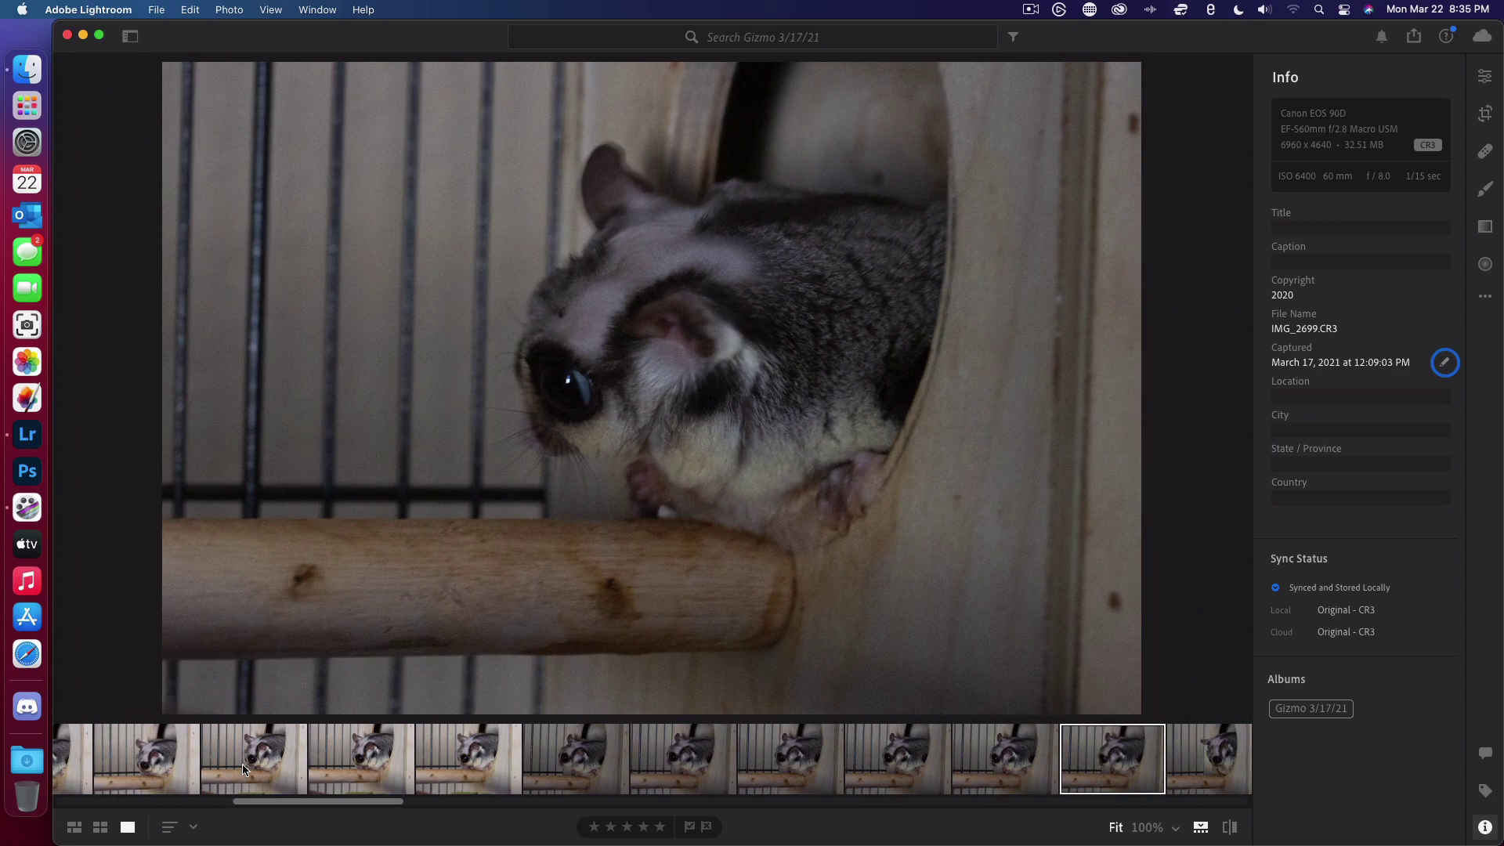
Step: Step through the photos from IMG_2700.CR3 to IMG_2708.CR3 and check their exposure settings and sharpness
key(Right)
key(Right)
key(Right)
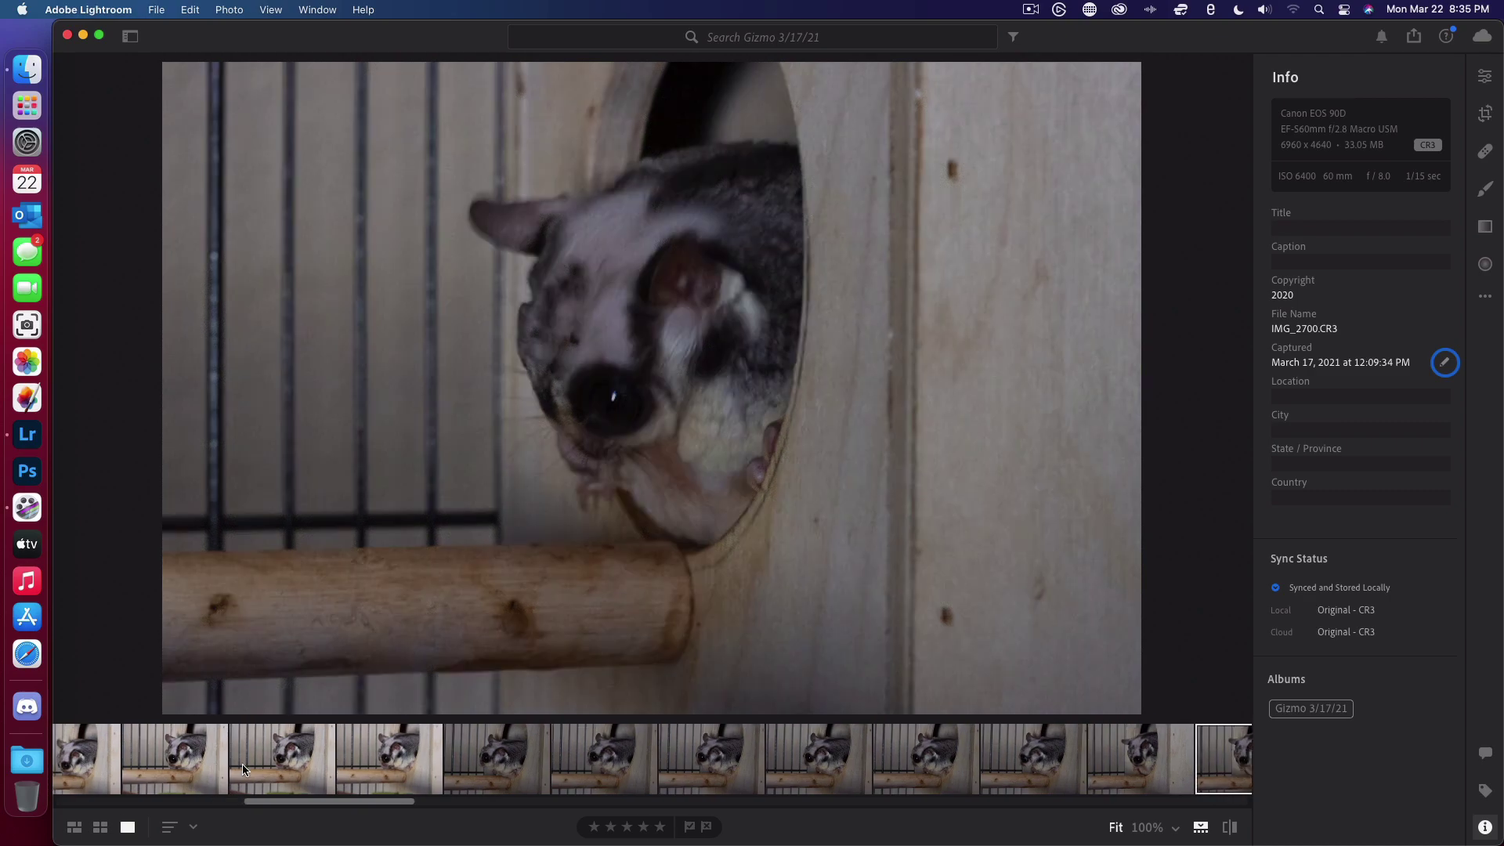
key(Right)
key(Right)
key(Right)
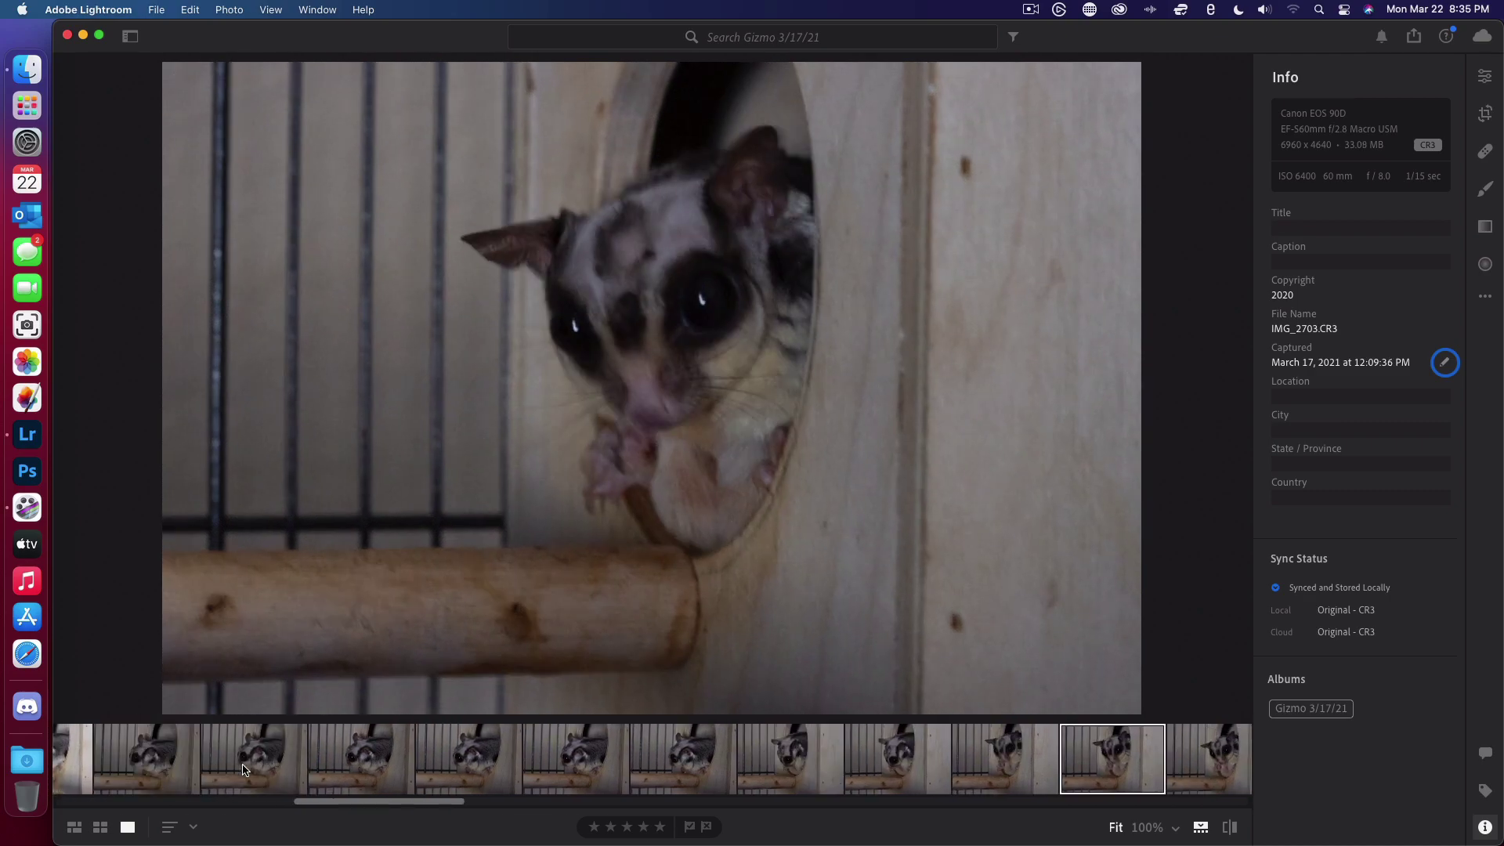
key(Right)
key(Right)
key(Right)
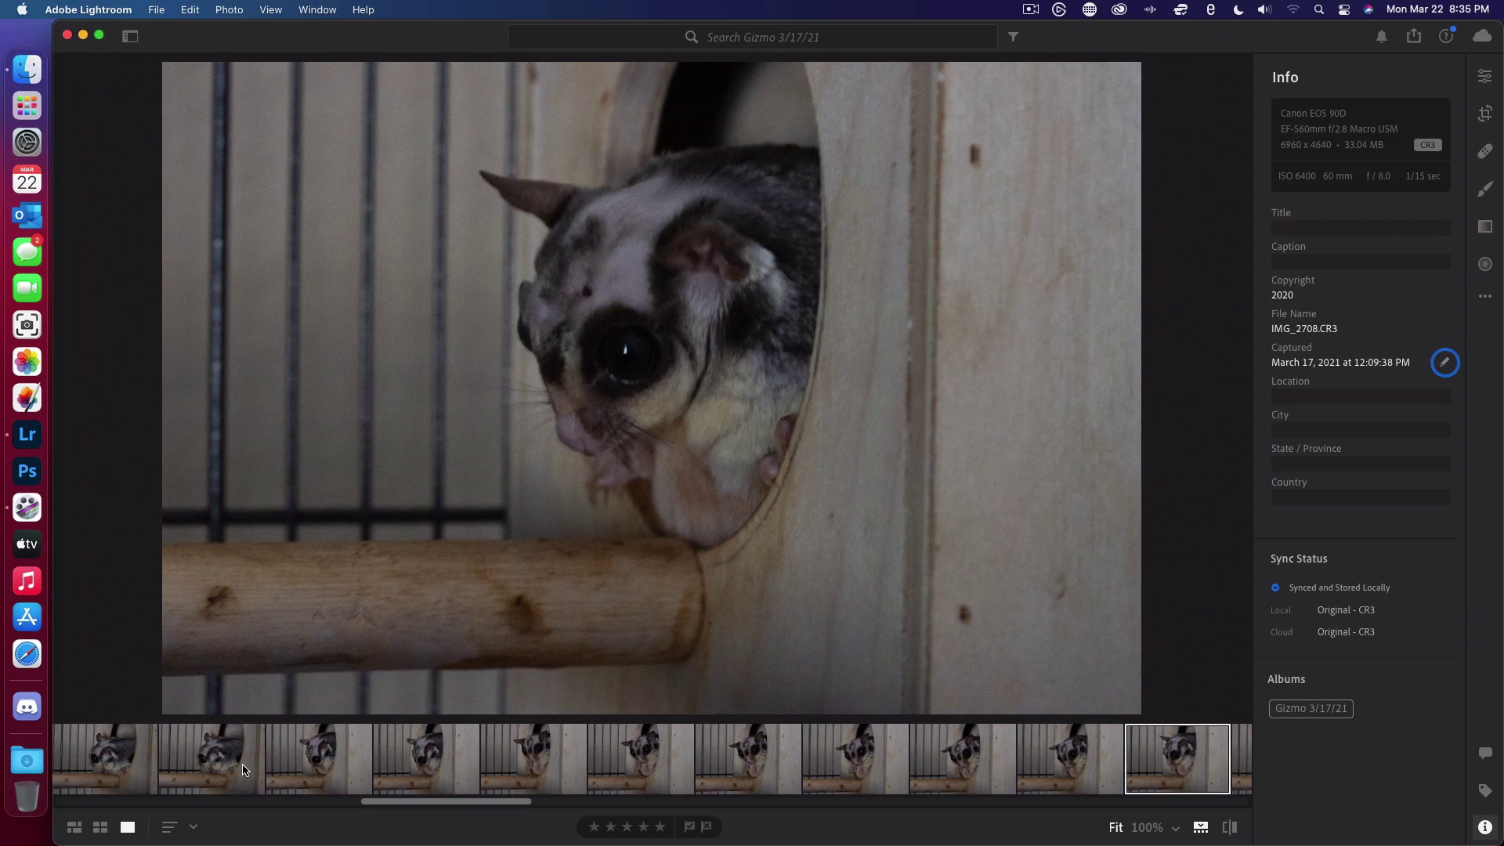
Step: Step through the photos up to IMG_2714.CR3 and compare the sharpness of the shots of the animal eating
key(Right)
key(Right)
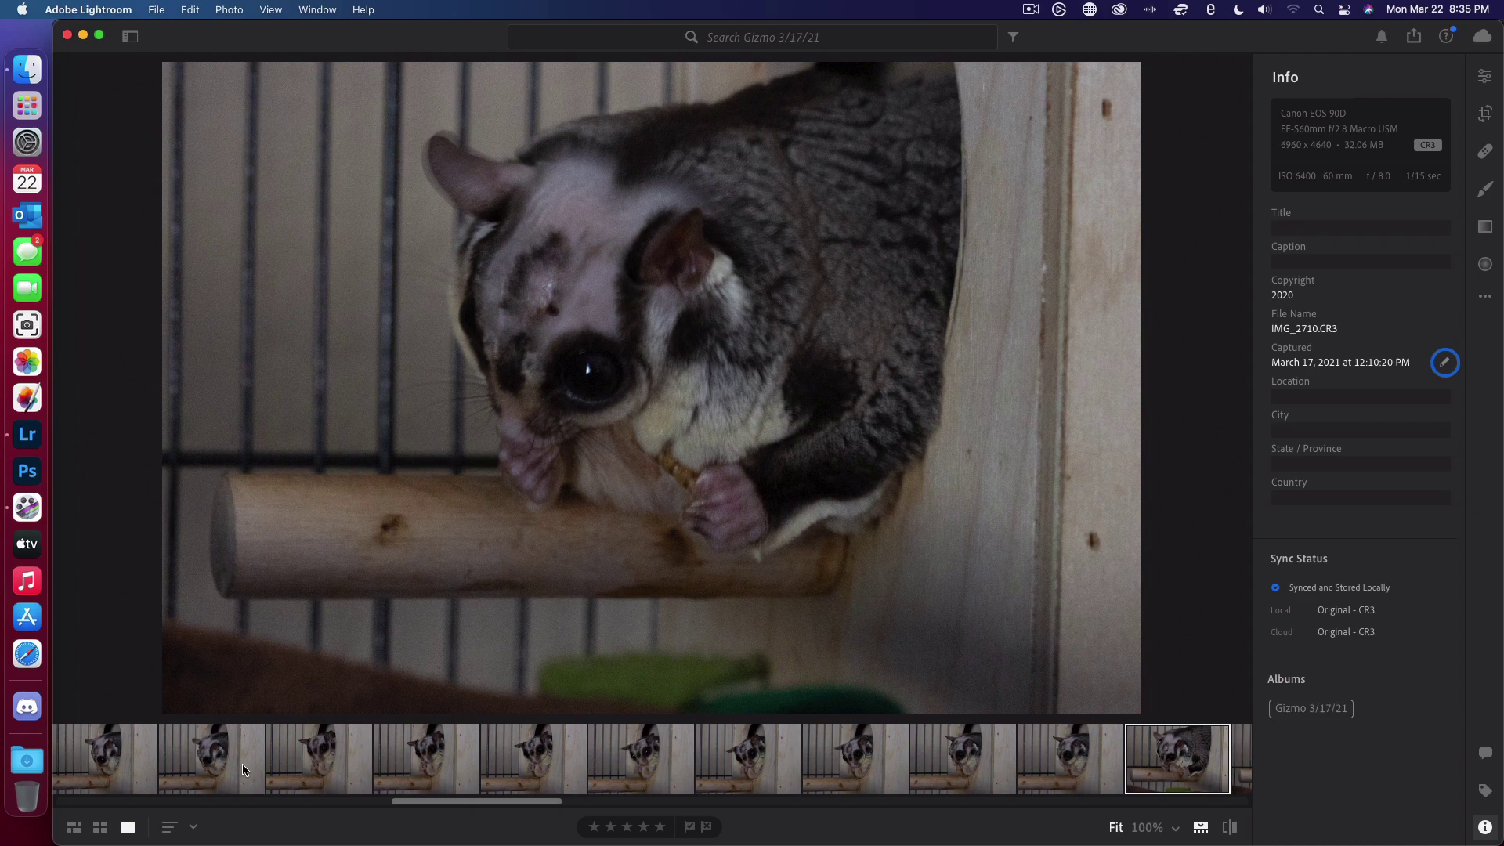
key(Right)
key(Right)
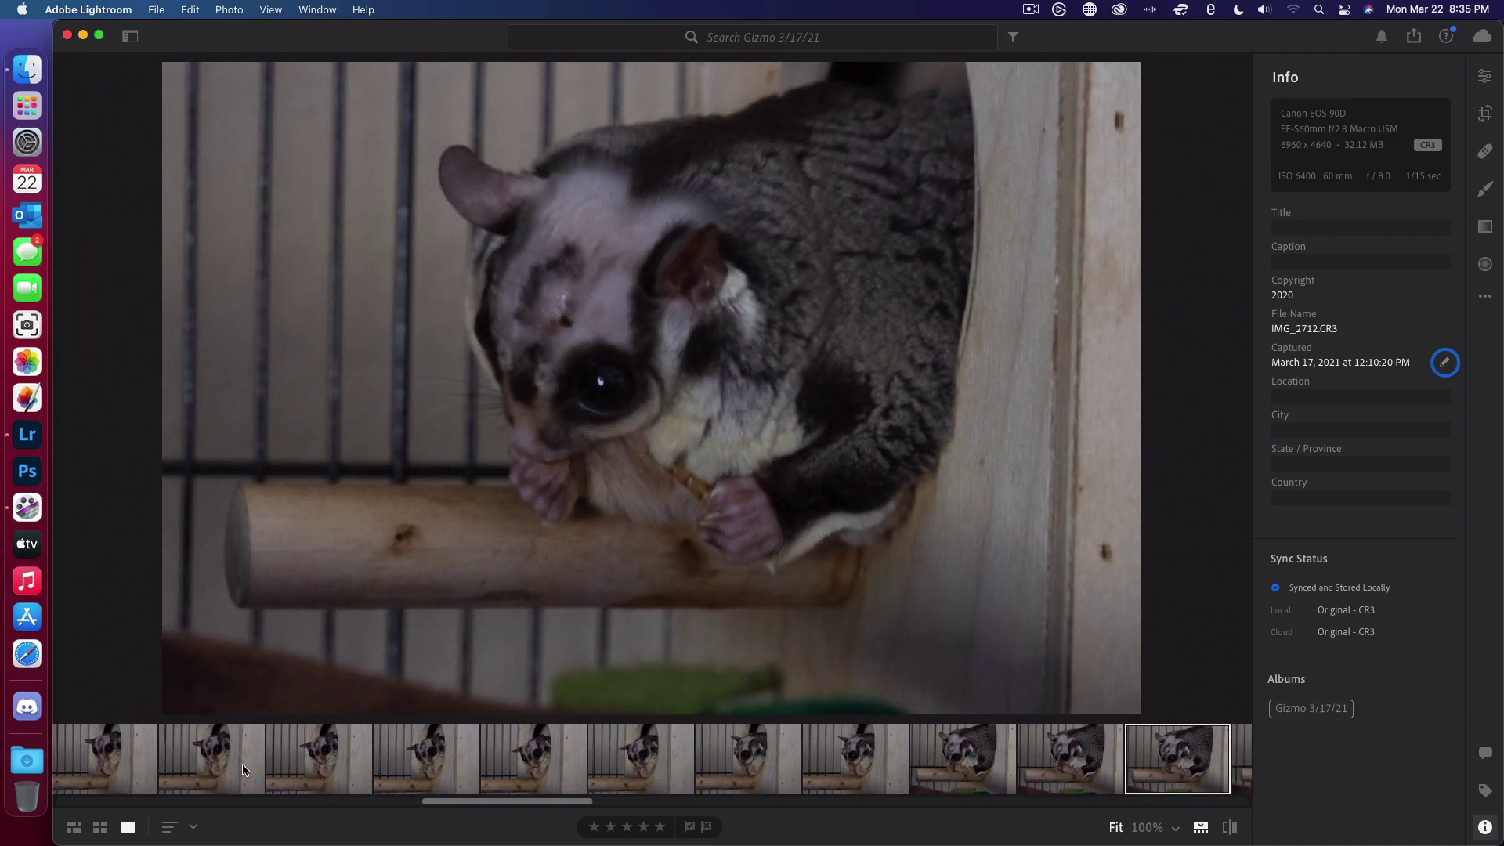
key(Right)
key(Right)
key(Right)
key(Right)
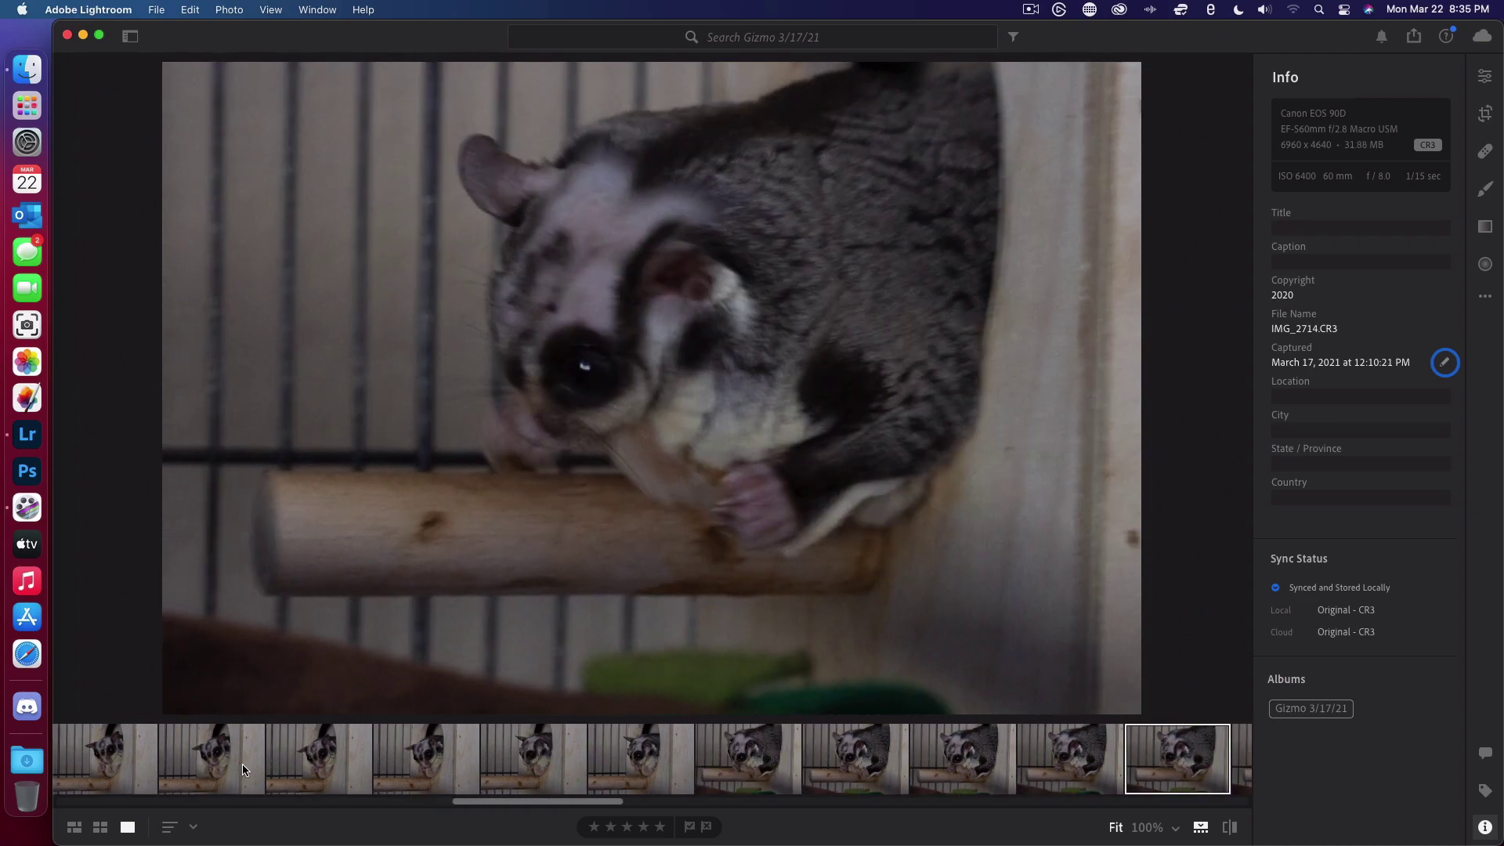
Step: Continue through the eating shots to IMG_2720.CR3 and check their sharpness and capture information
key(Right)
key(Right)
key(Right)
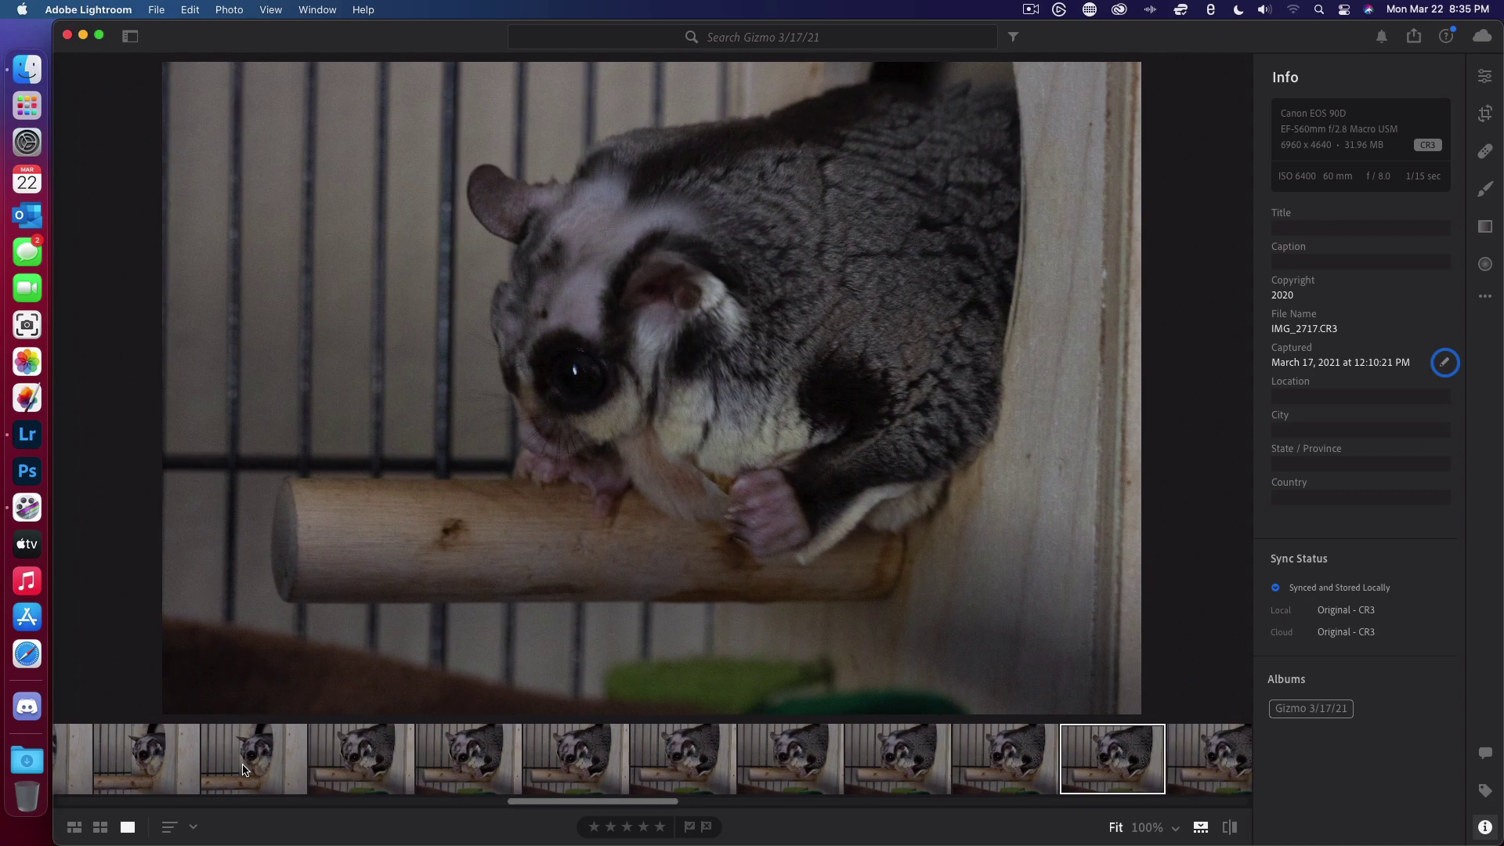
key(Right)
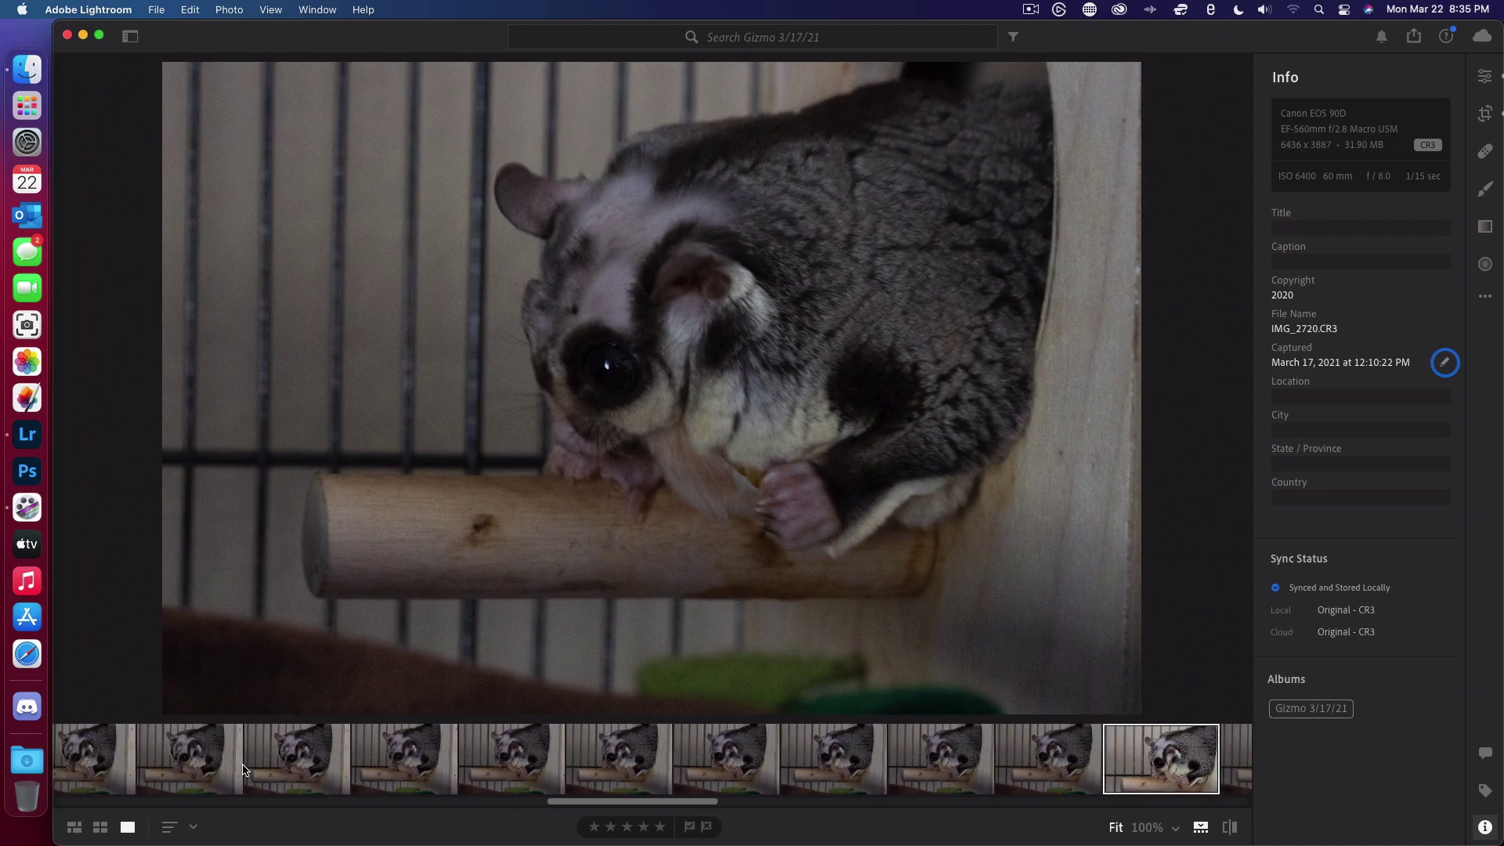
Step: Go to IMG_2721.CR3, show its edit controls and raise the exposure to about +0.56
key(Right)
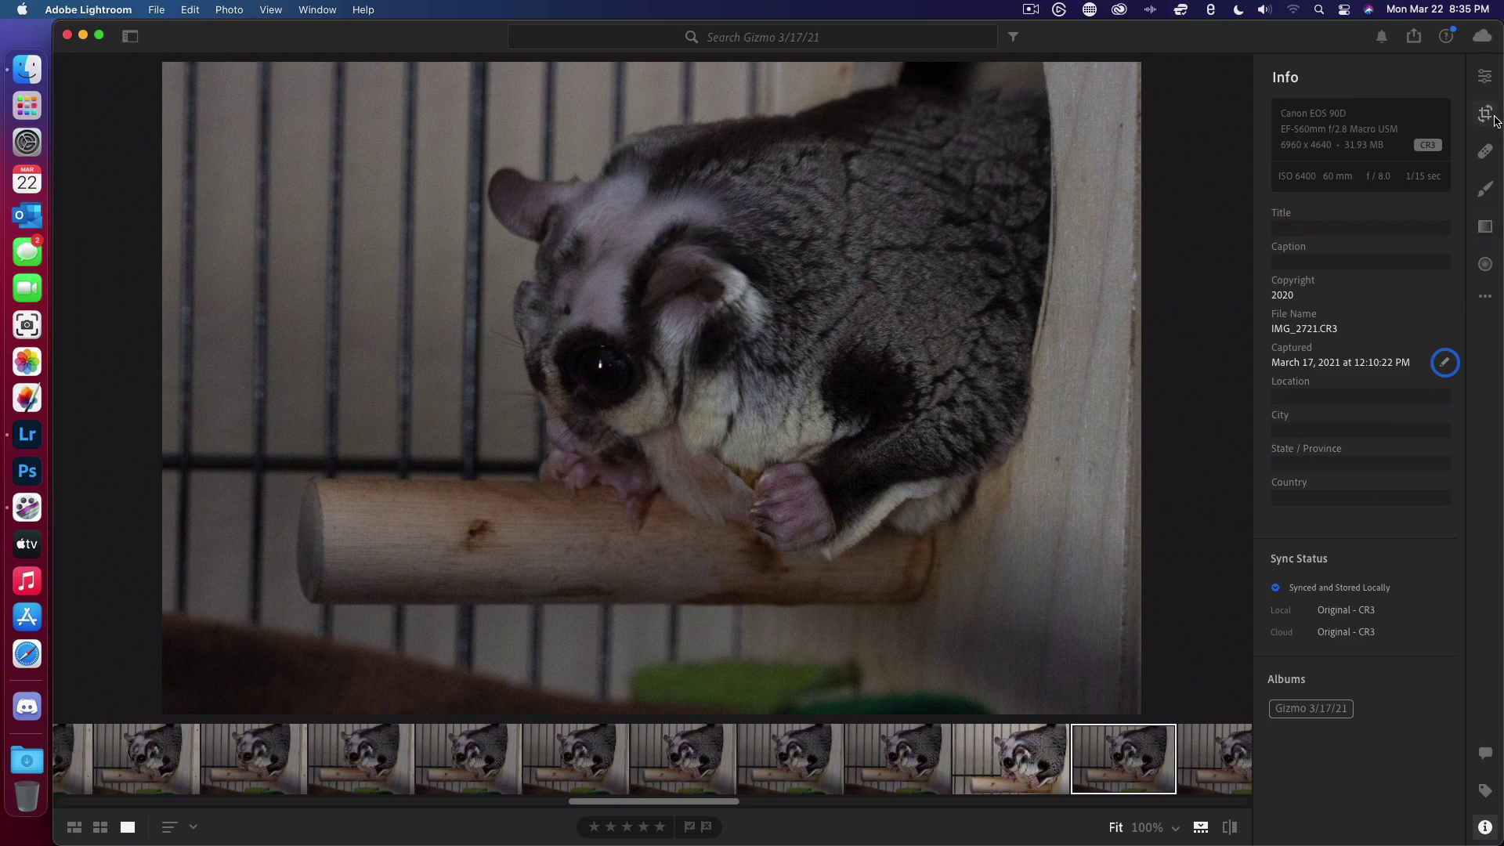
click(1485, 76)
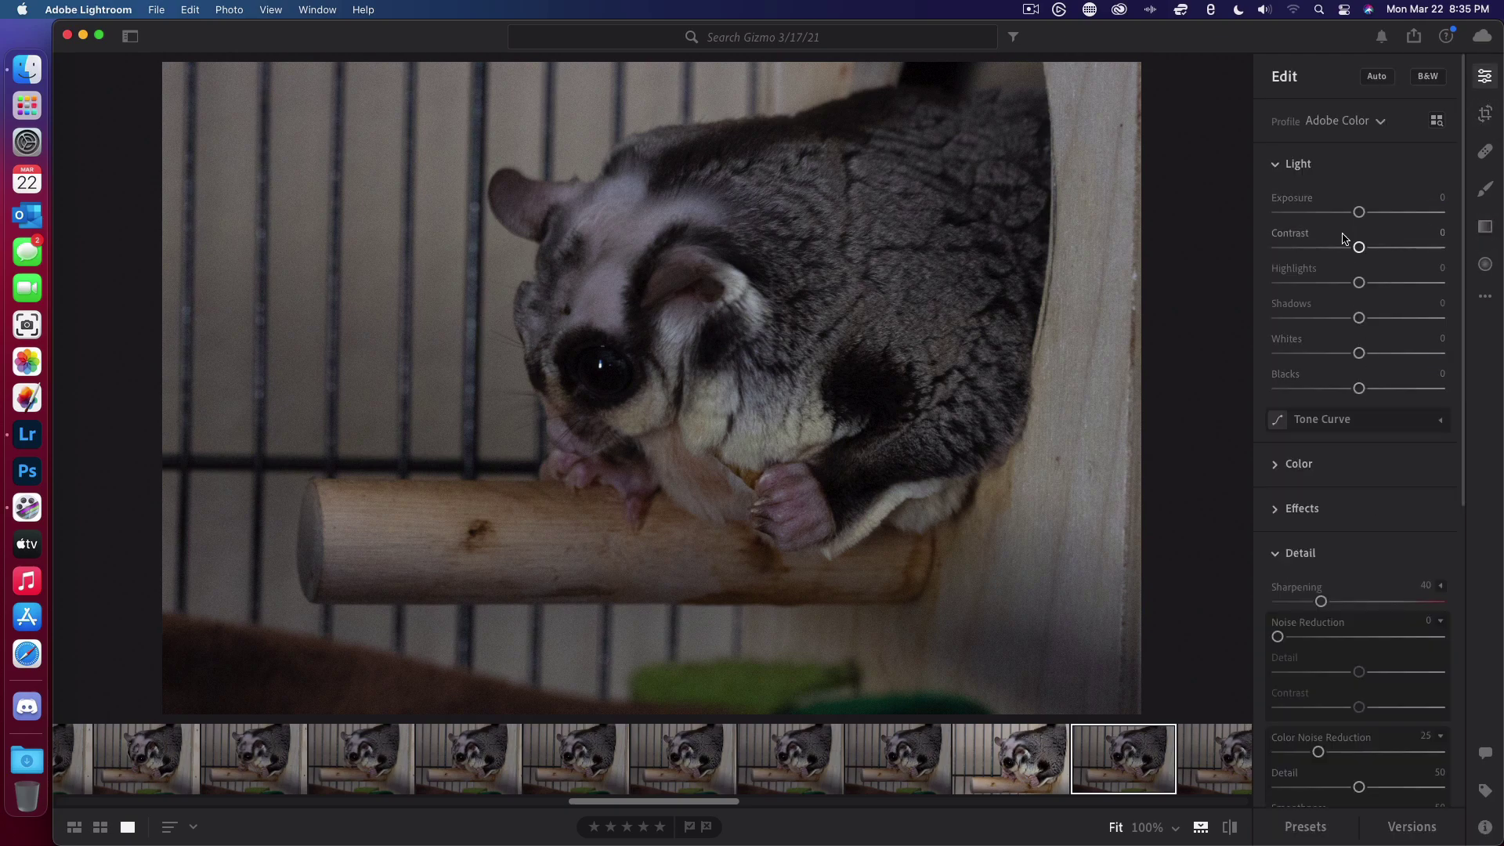
drag(1360, 213, 1370, 224)
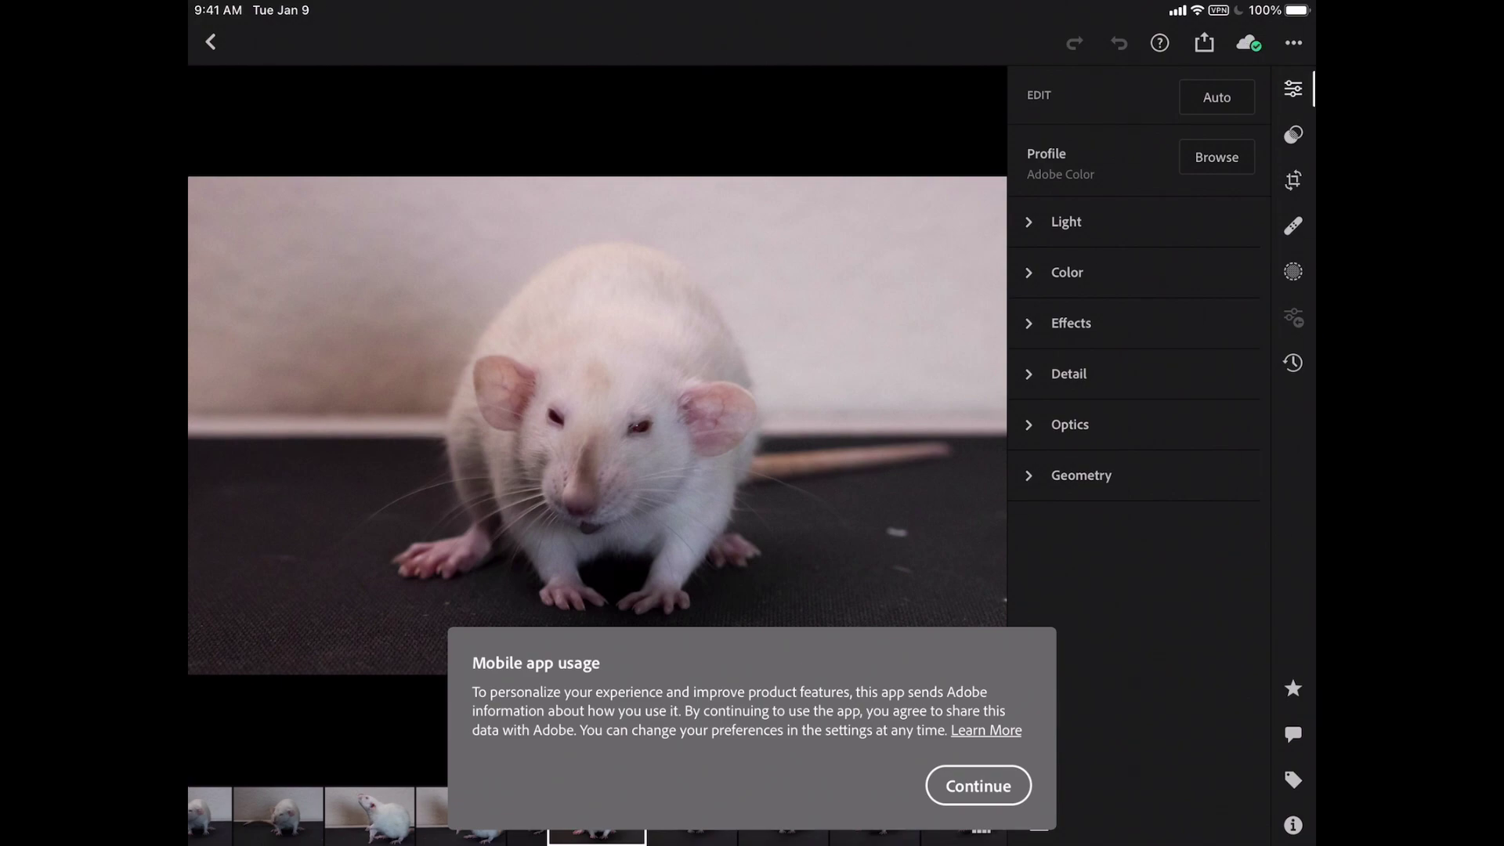
Step: Switch to Lightroom on the iPad, dismiss the mobile app usage notice and open the Gizmo 3/17/21 album
key(Return)
key(Escape)
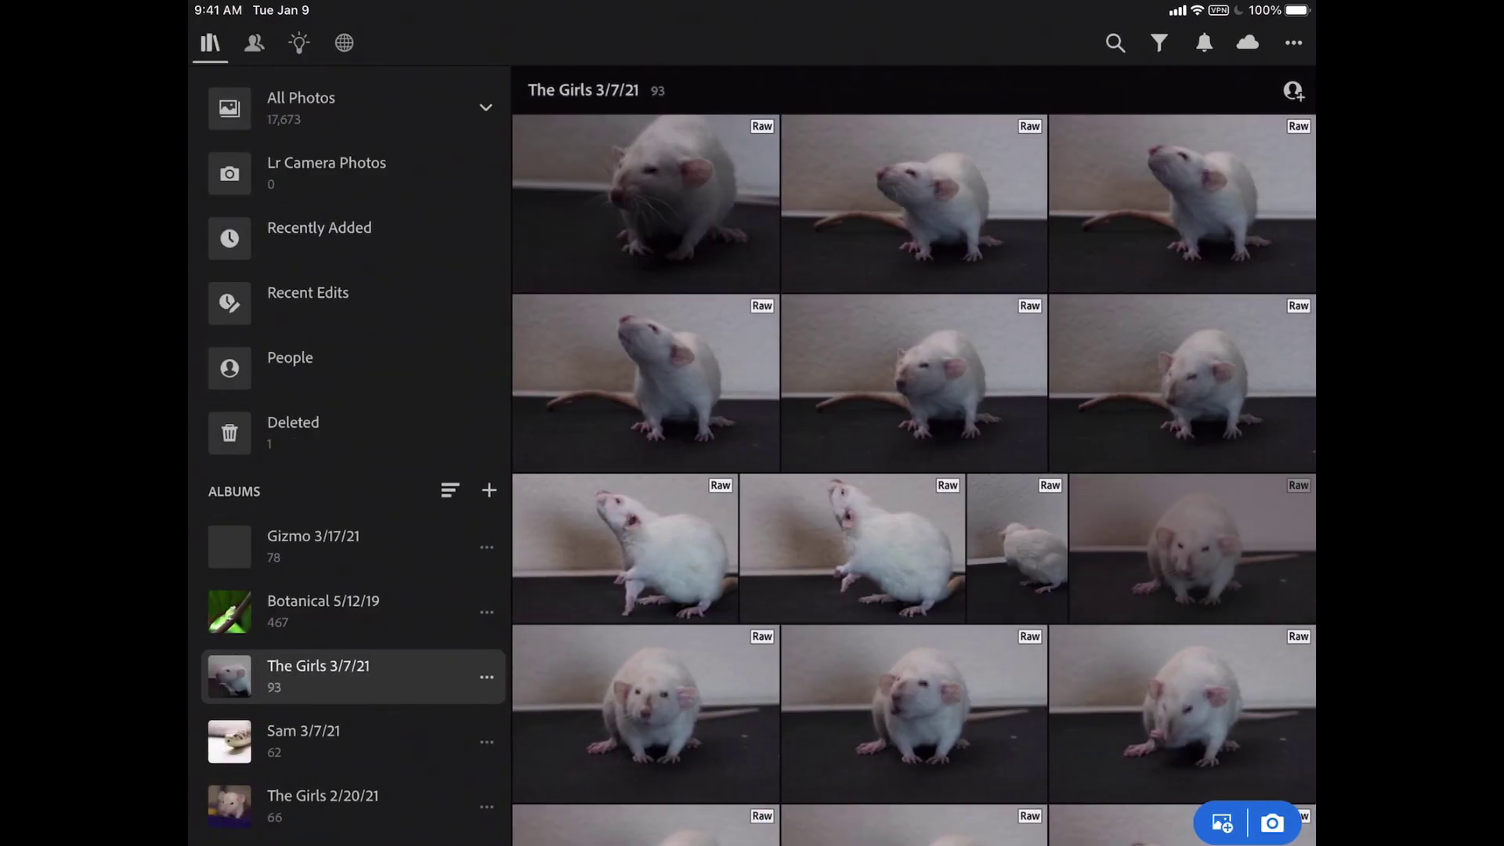
scroll(353, 454, down, 1)
click(314, 482)
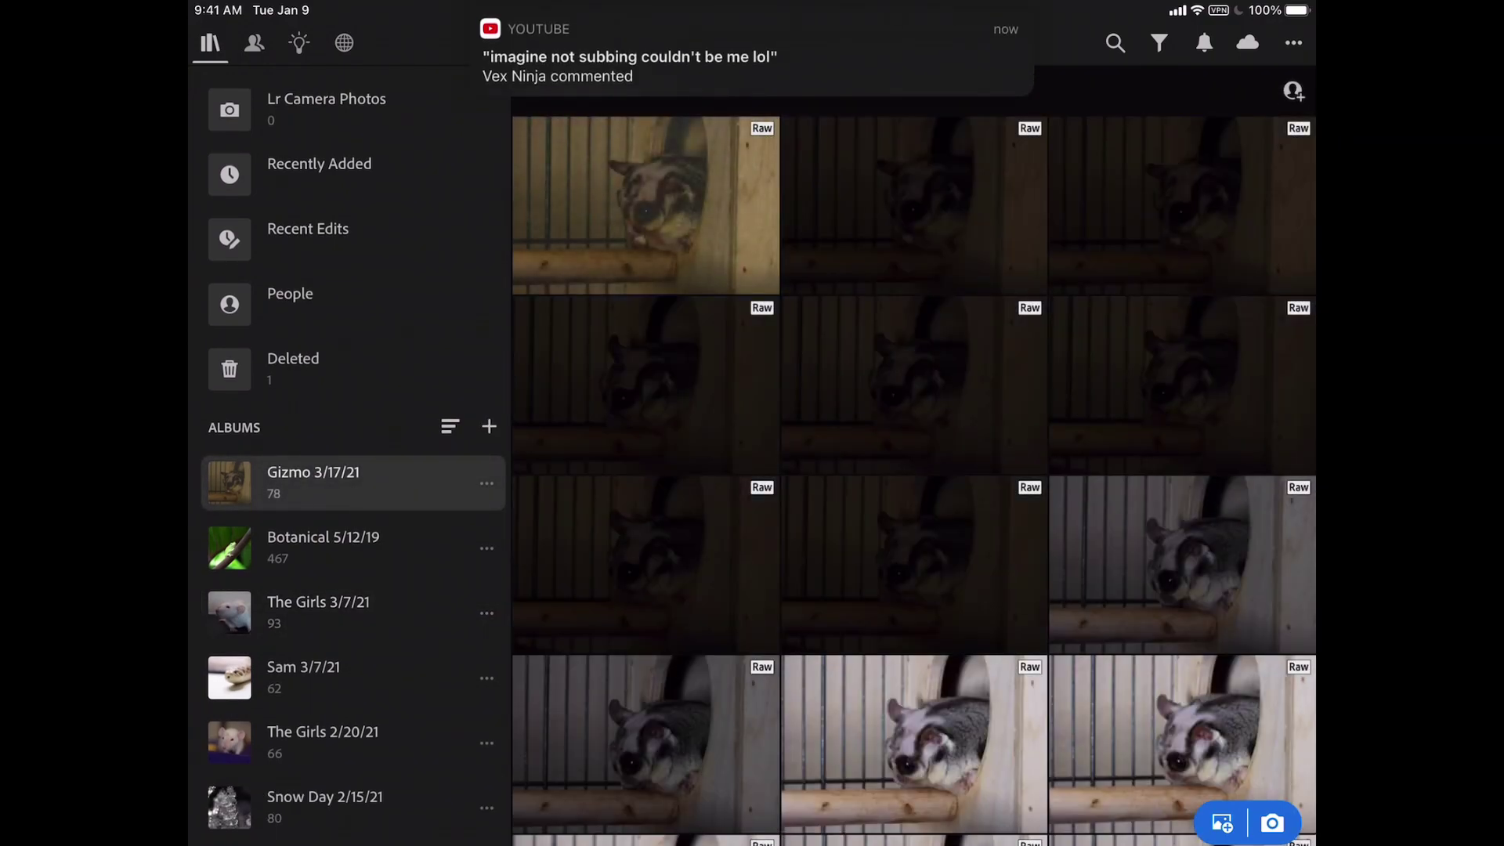
Step: Browse the album's thumbnails to the eating shots, open IMG_2717.CR3 and display its capture information
scroll(914, 470, down, 10)
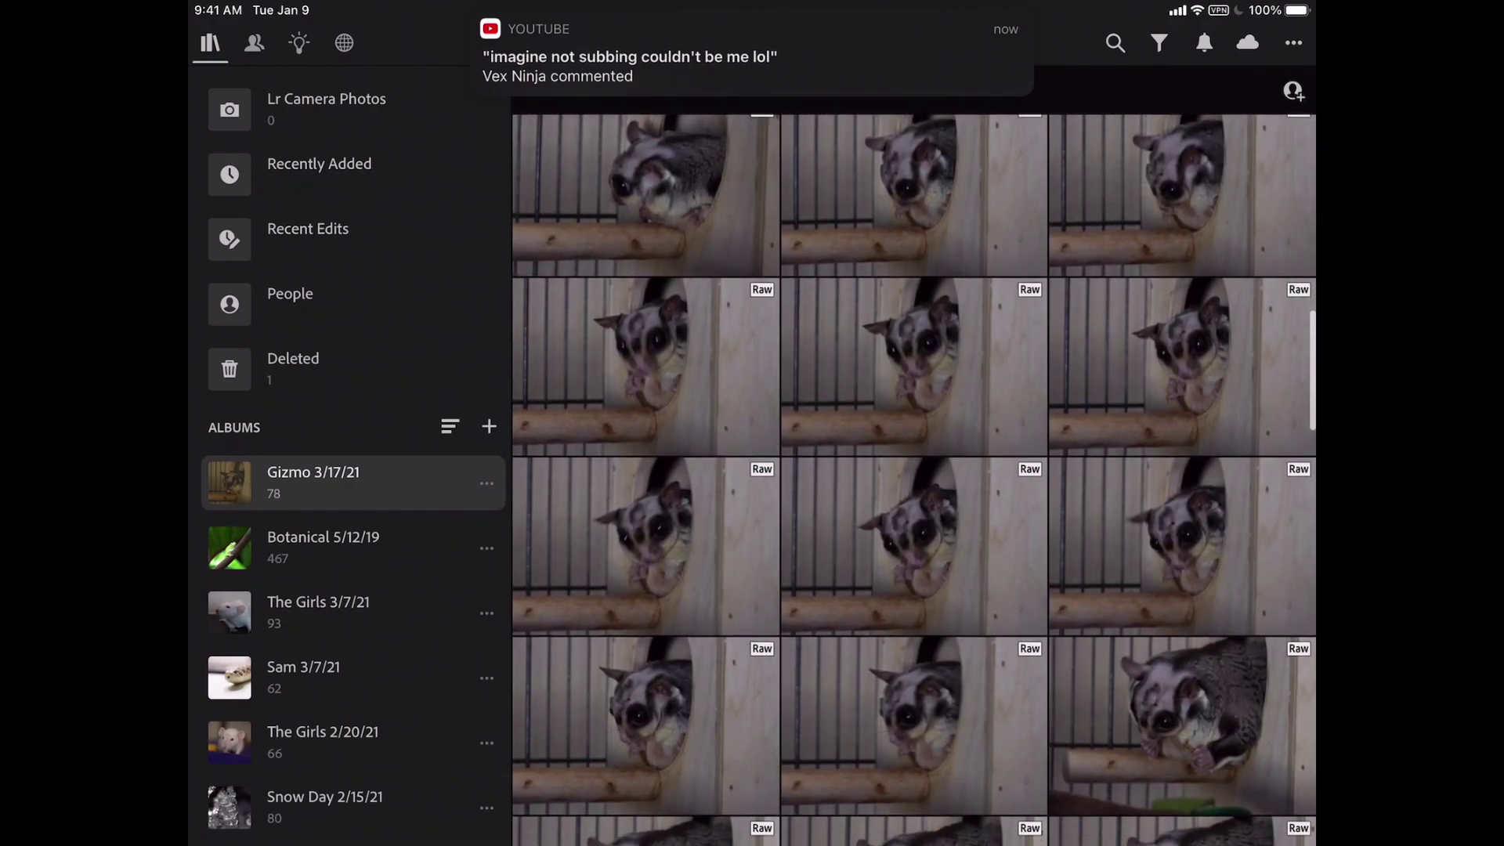
scroll(914, 470, down, 3)
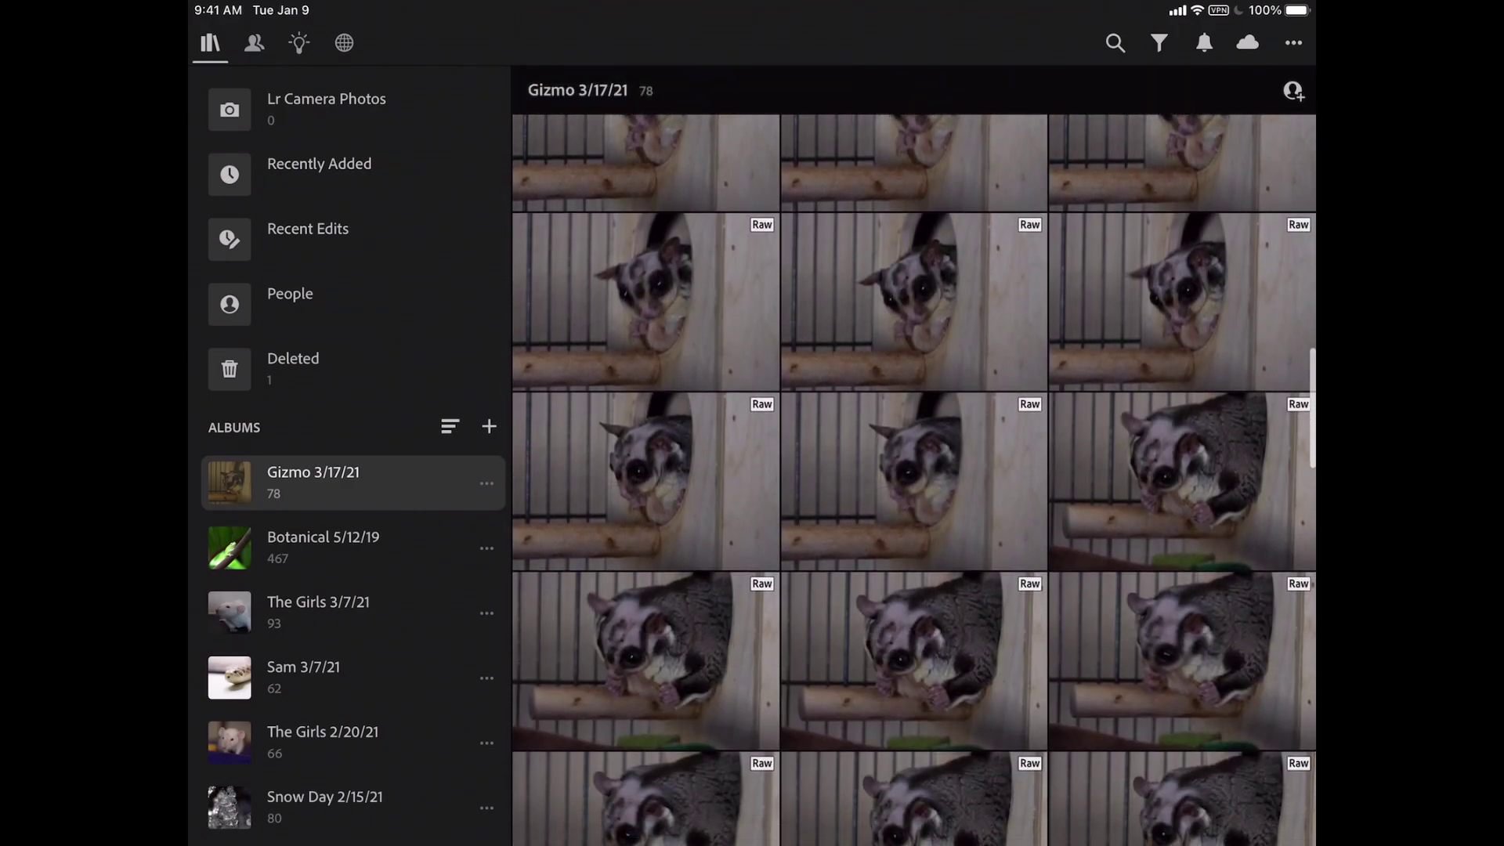
scroll(914, 480, down, 5)
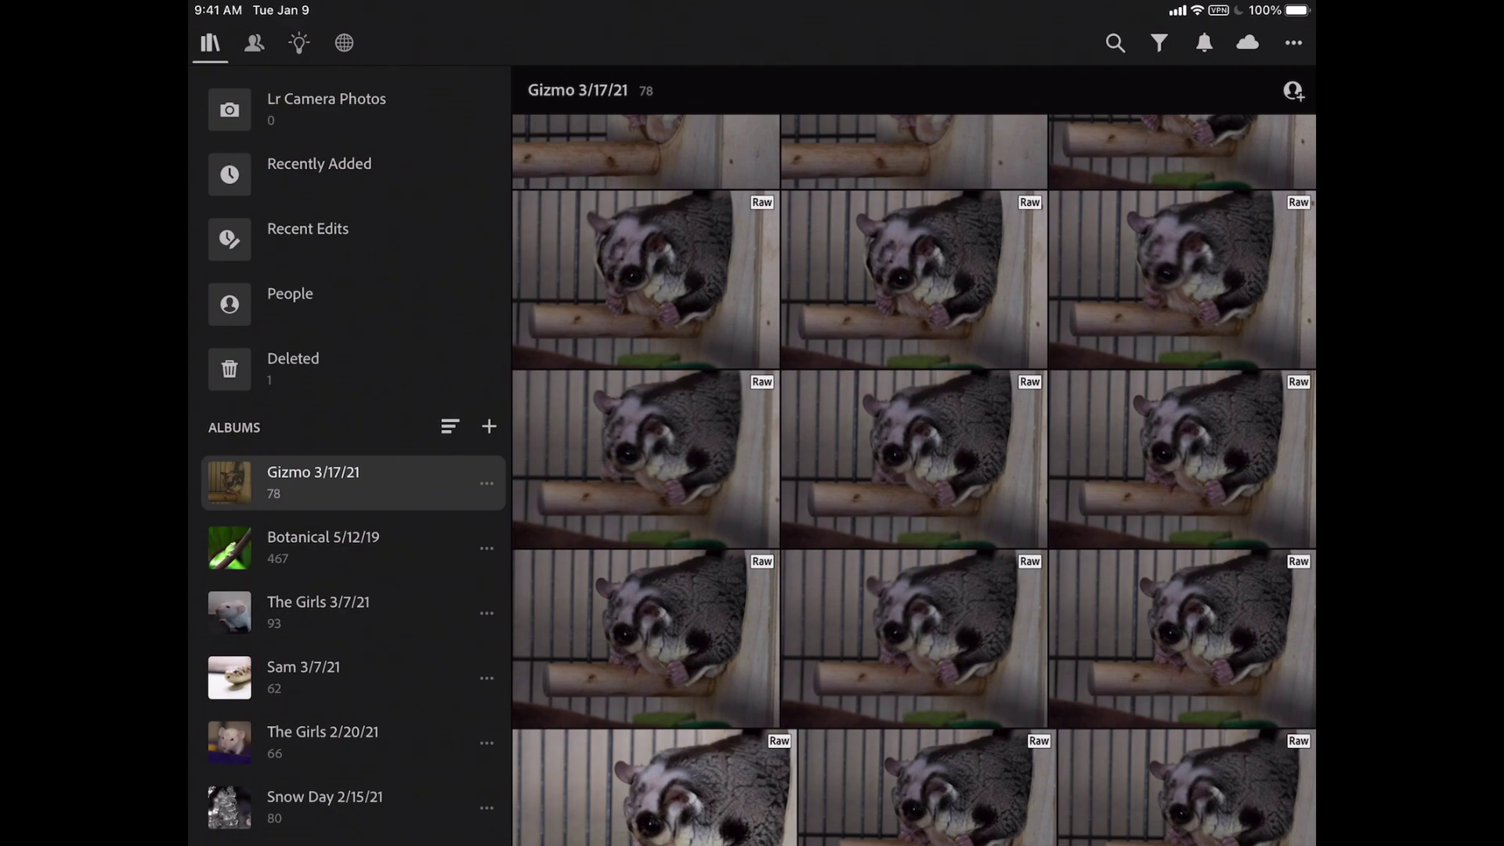
click(597, 425)
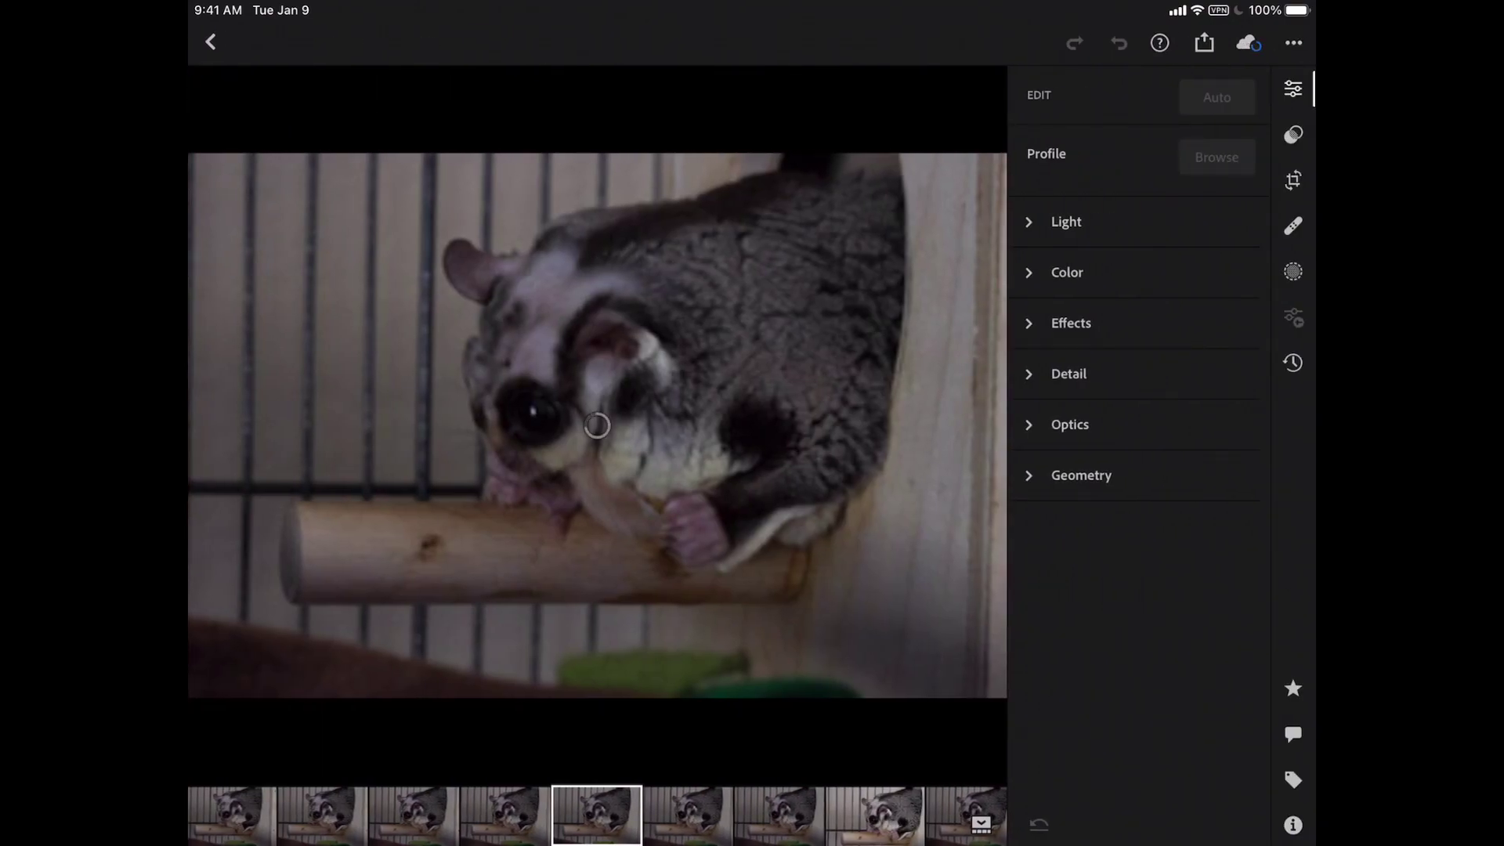
key(i)
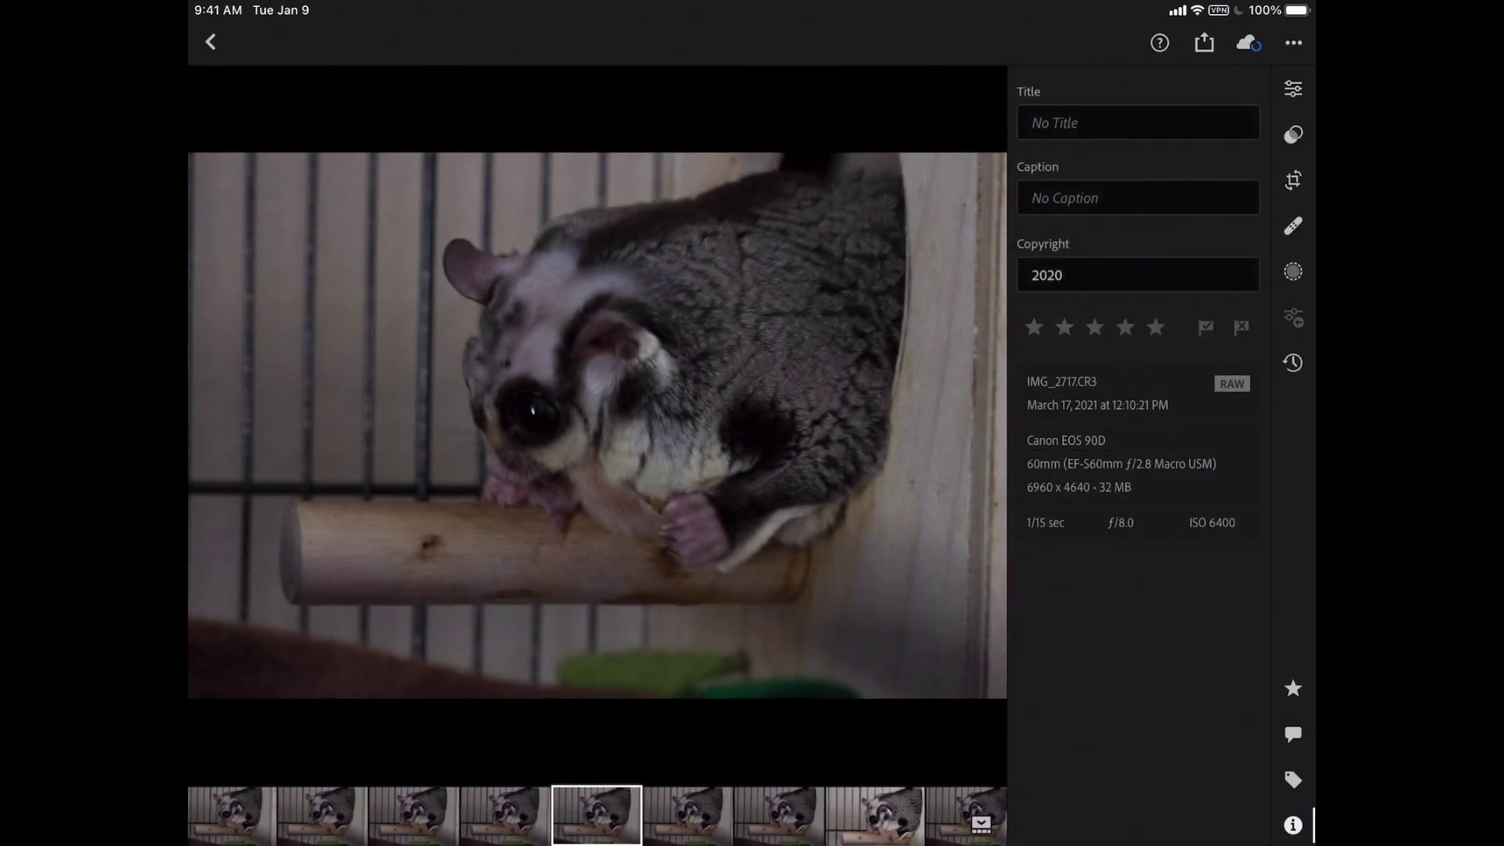
Step: Step forward from IMG_2717.CR3 to IMG_2721.CR3 on the iPad and show its edit controls
key(Right)
key(Right)
key(Right)
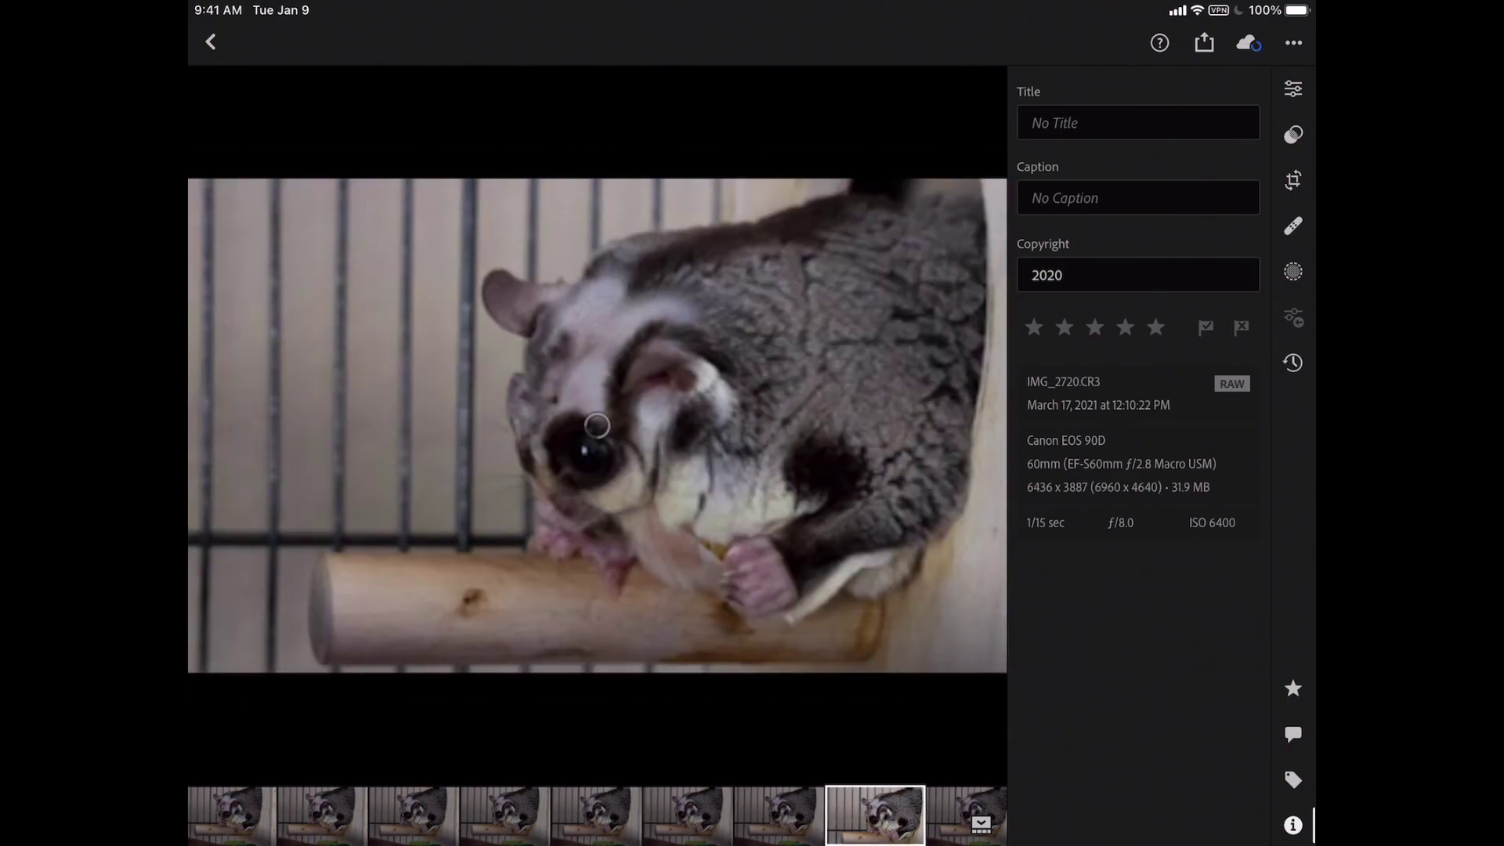
key(Right)
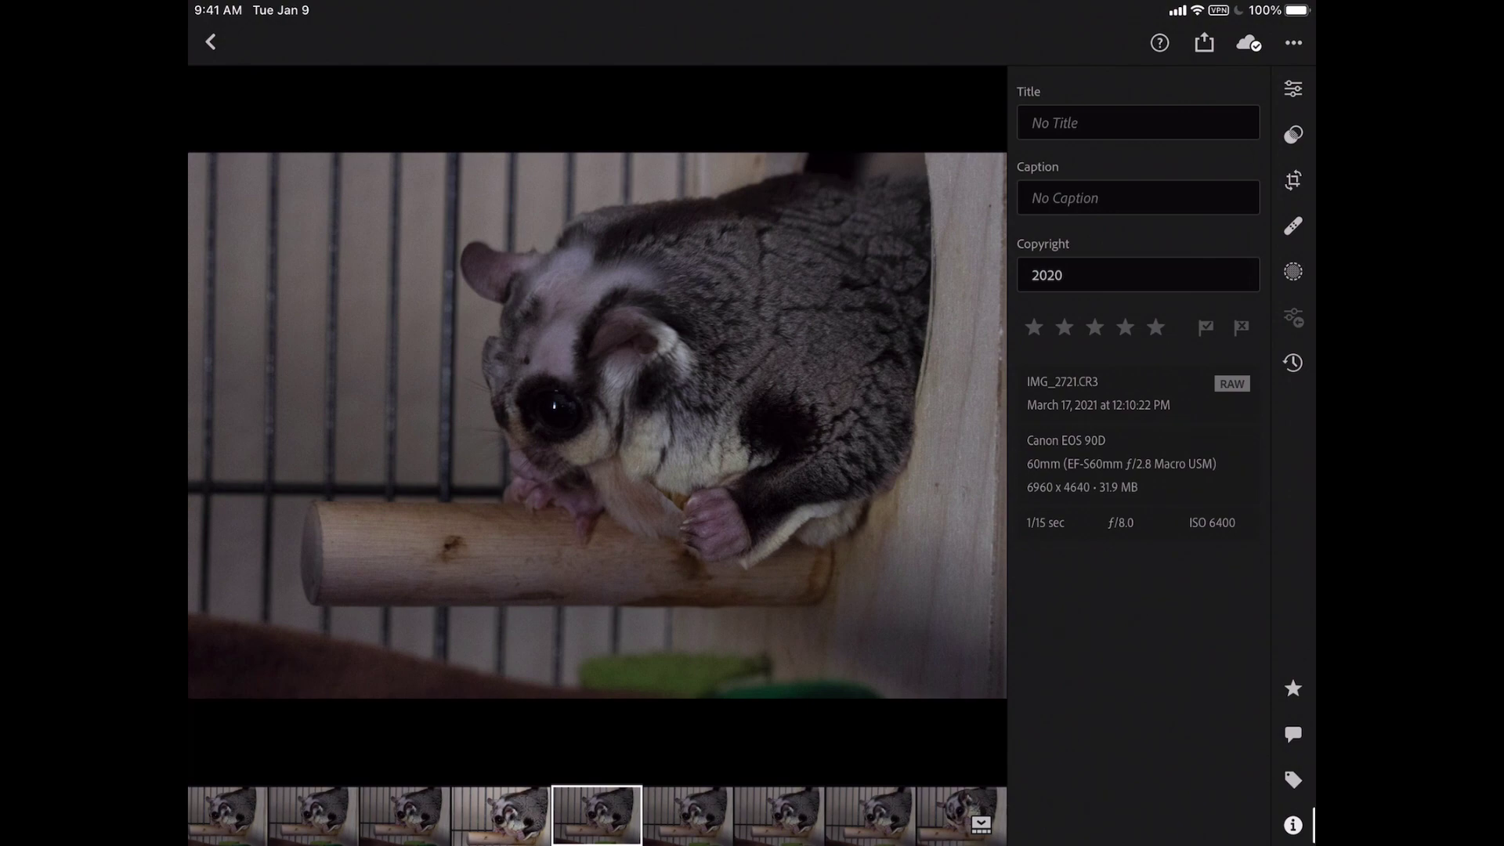
click(1293, 88)
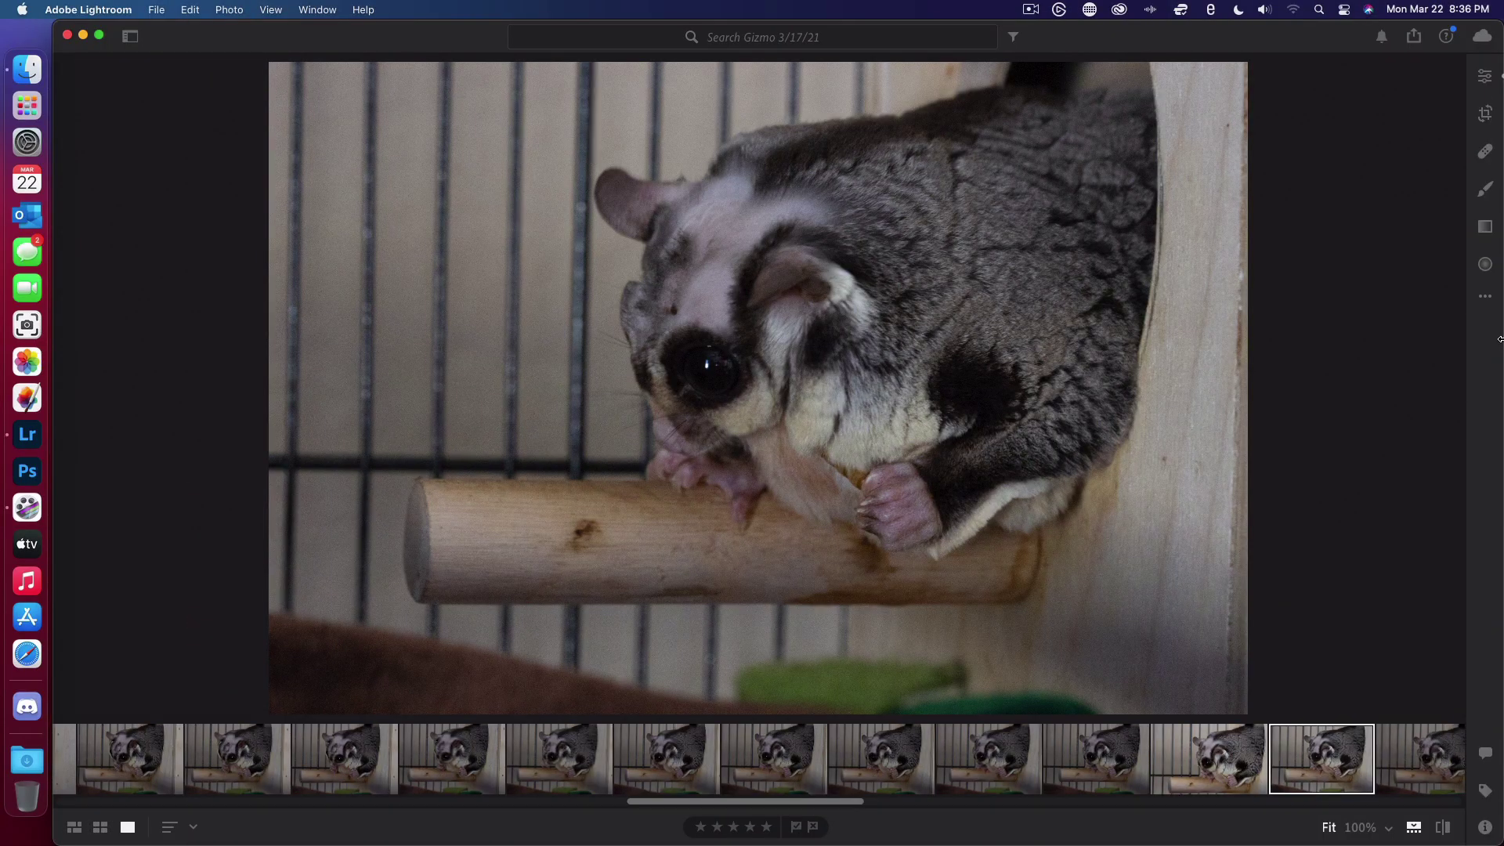
Step: Switch back to Lightroom on the Mac and set the exposure of IMG_2721.CR3 to +0.83
click(1485, 82)
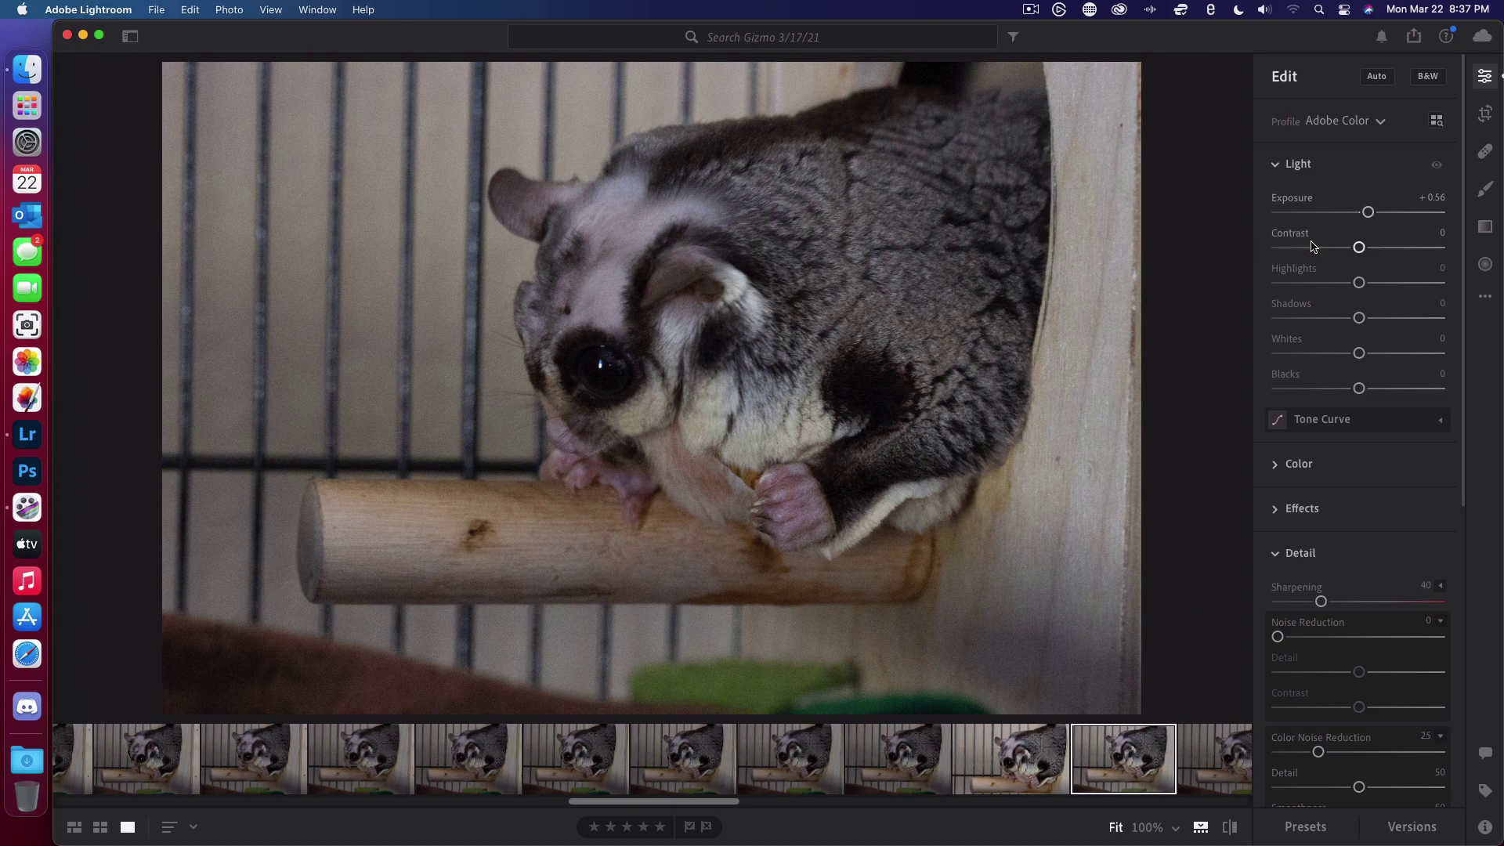
drag(1371, 216, 1376, 220)
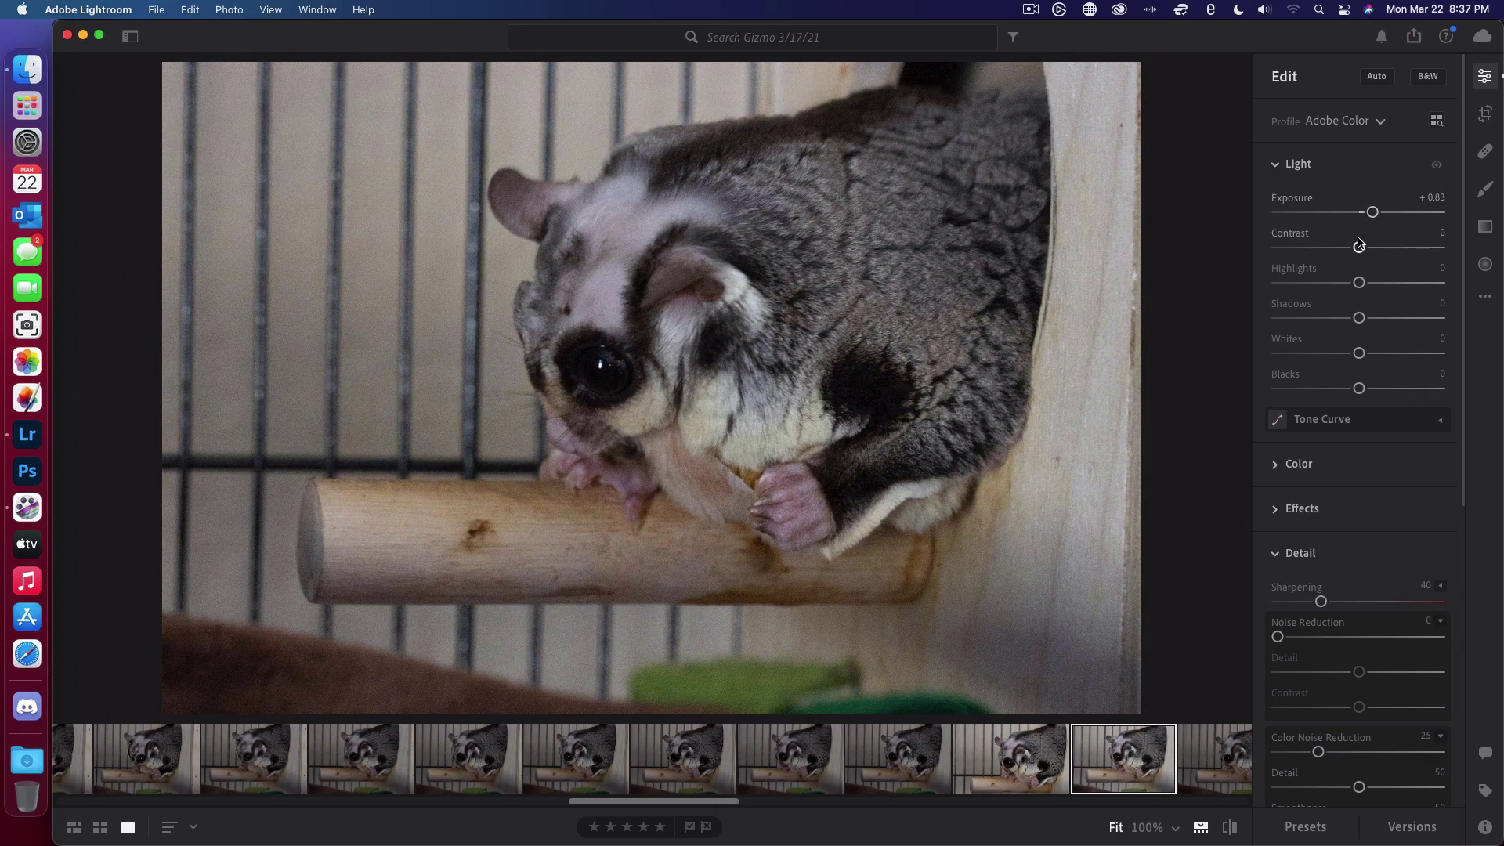
drag(1359, 248, 1359, 334)
drag(1358, 334, 1359, 318)
mouse_move(1359, 358)
mouse_down()
mouse_move(1272, 354)
mouse_move(1421, 359)
mouse_move(1350, 358)
mouse_move(1363, 356)
mouse_up()
click(1363, 359)
mouse_move(1360, 389)
mouse_down()
mouse_move(1287, 390)
mouse_move(1363, 401)
mouse_up()
scroll(1322, 411, down, 4)
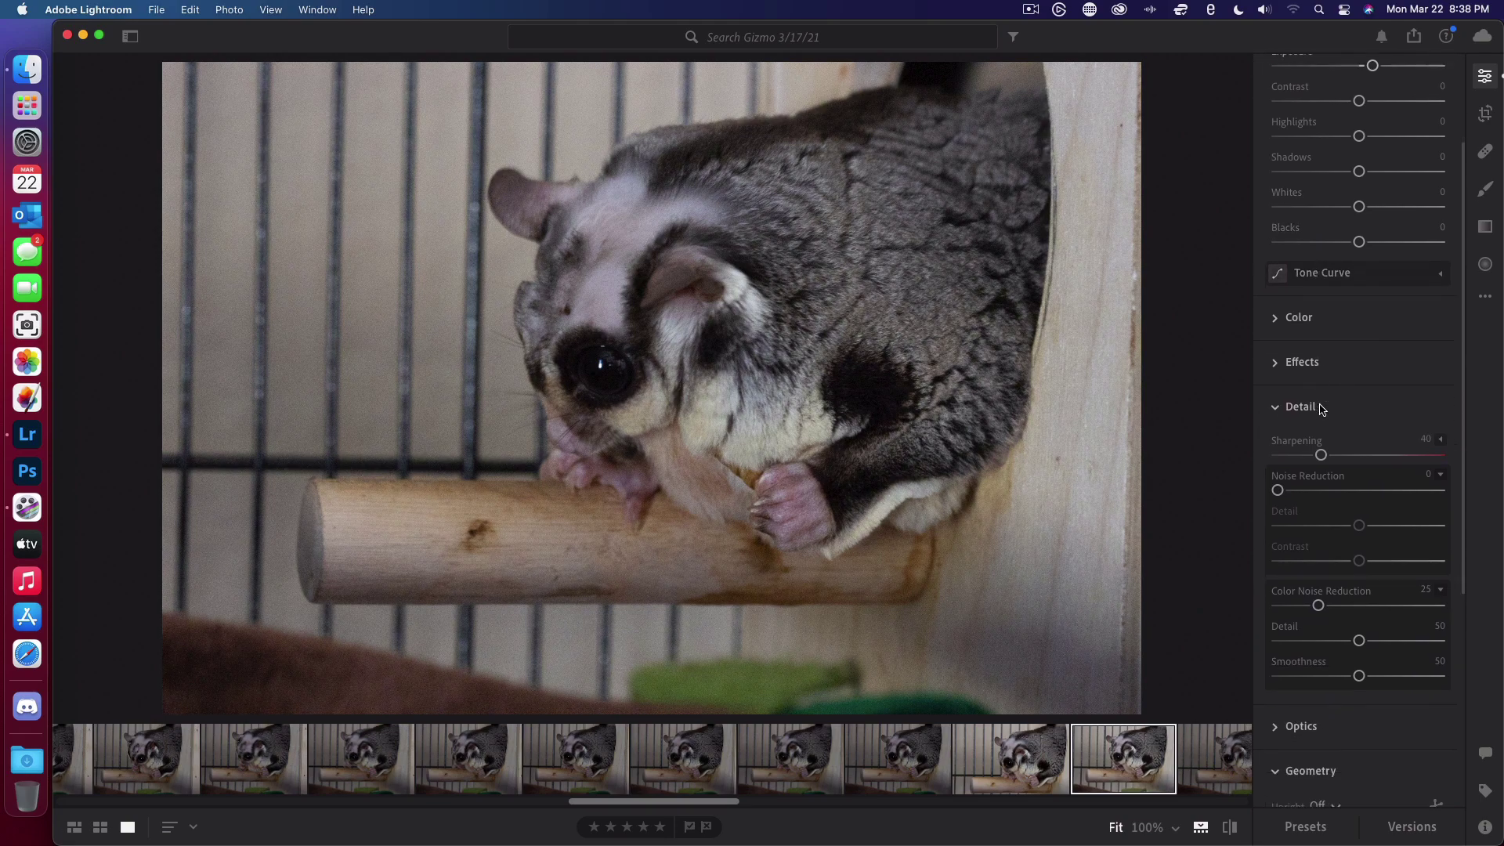
Step: Crop away the area below the perch and a narrow strip along the photo's right edge, straightening by +0.25
click(1484, 113)
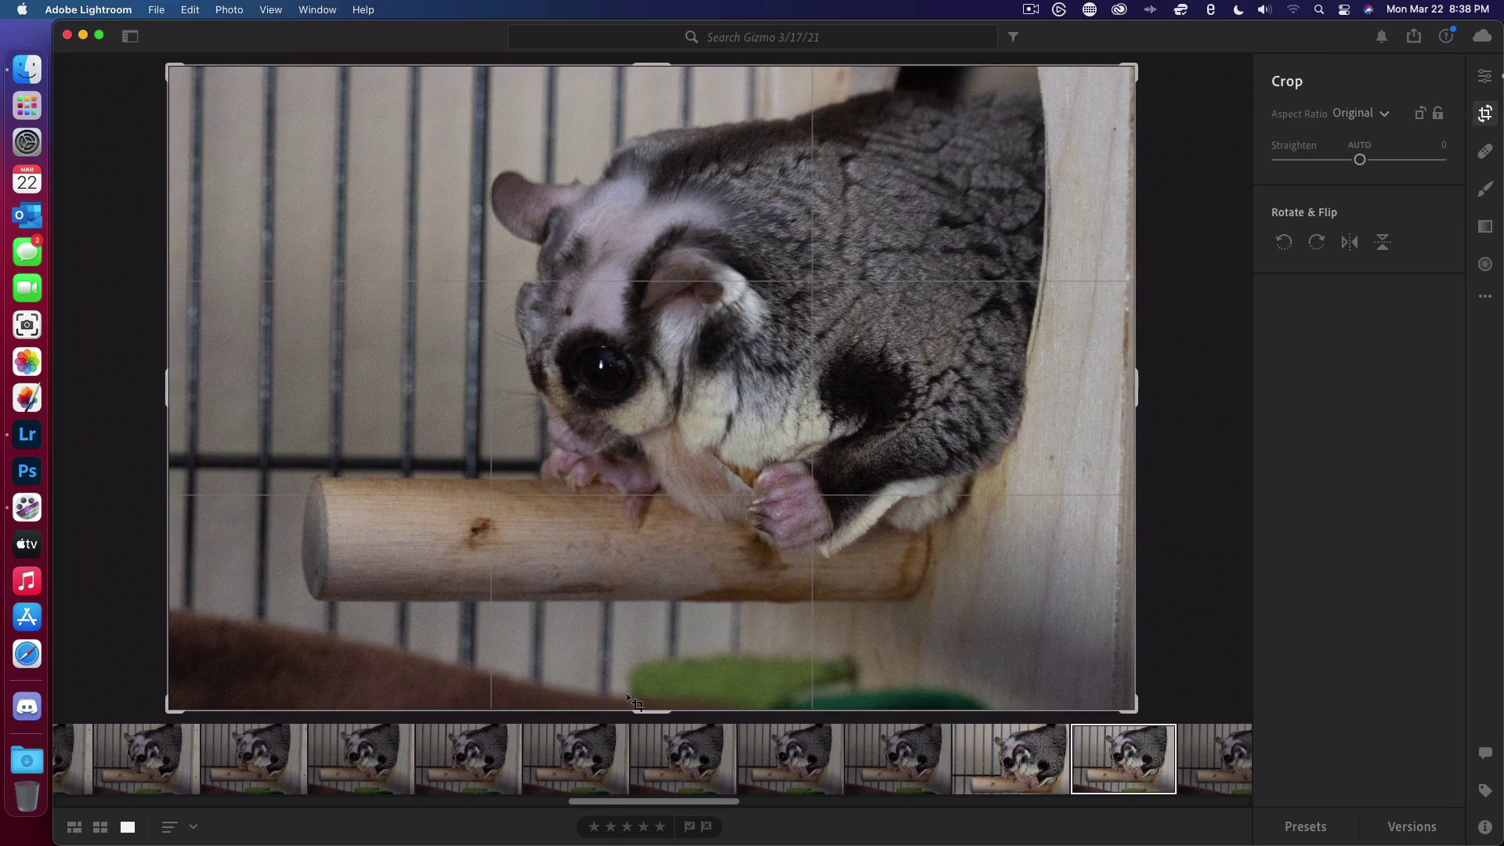
drag(644, 709, 648, 655)
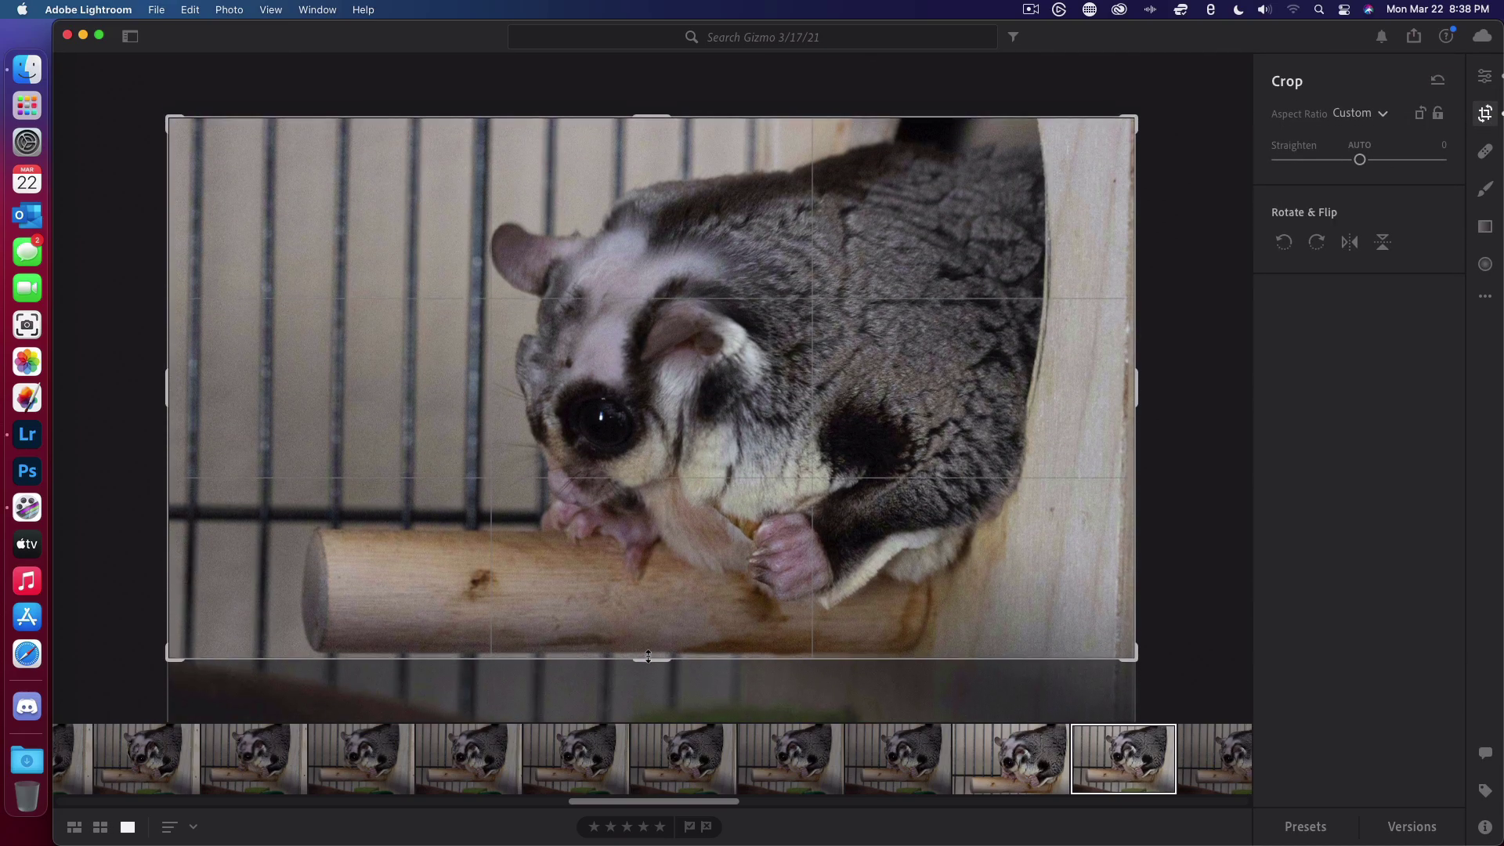
drag(121, 407, 131, 371)
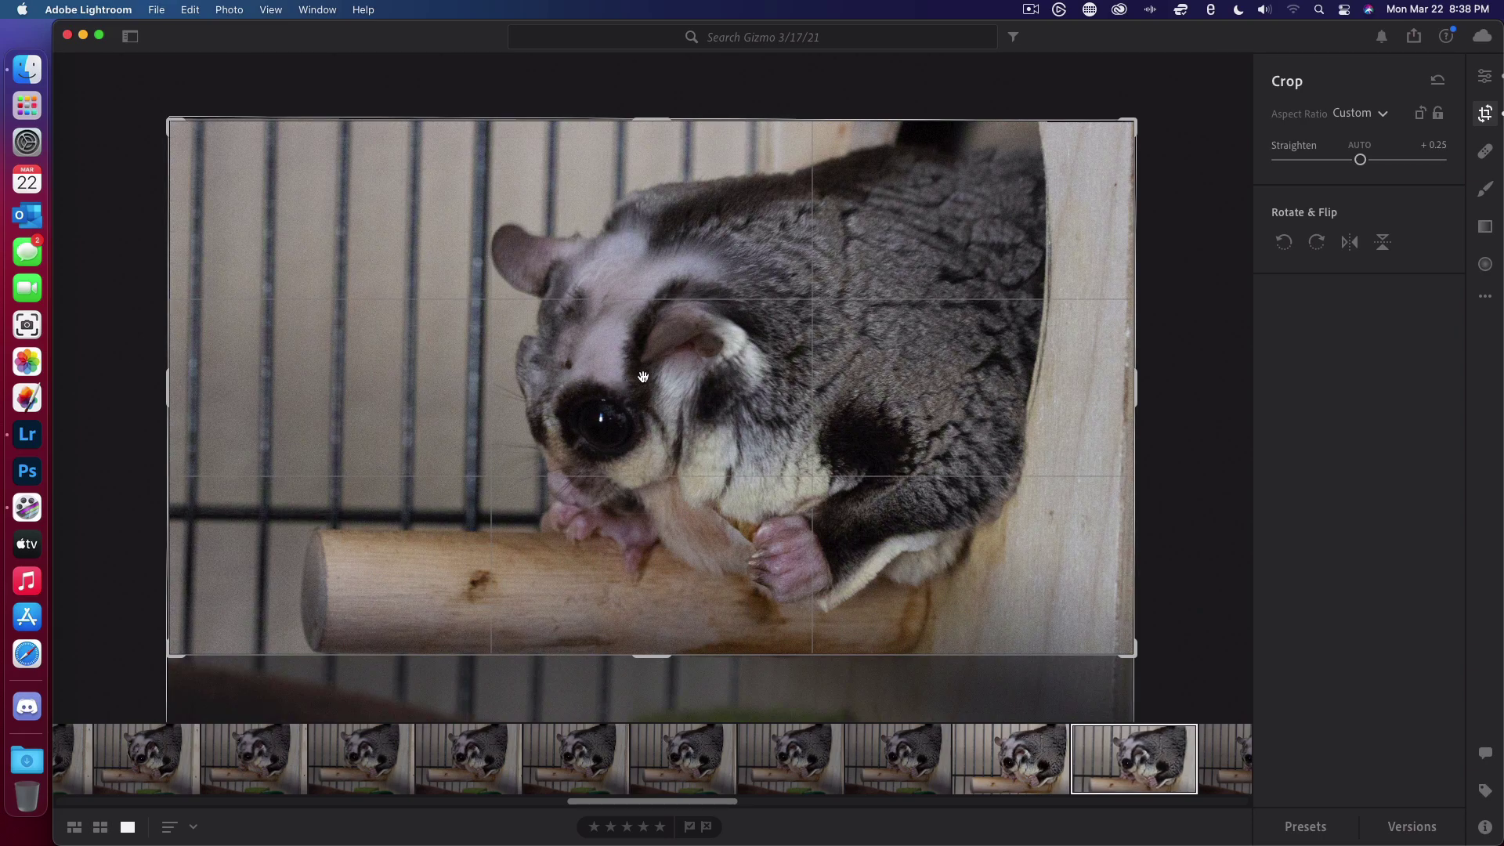
drag(1133, 388, 1123, 387)
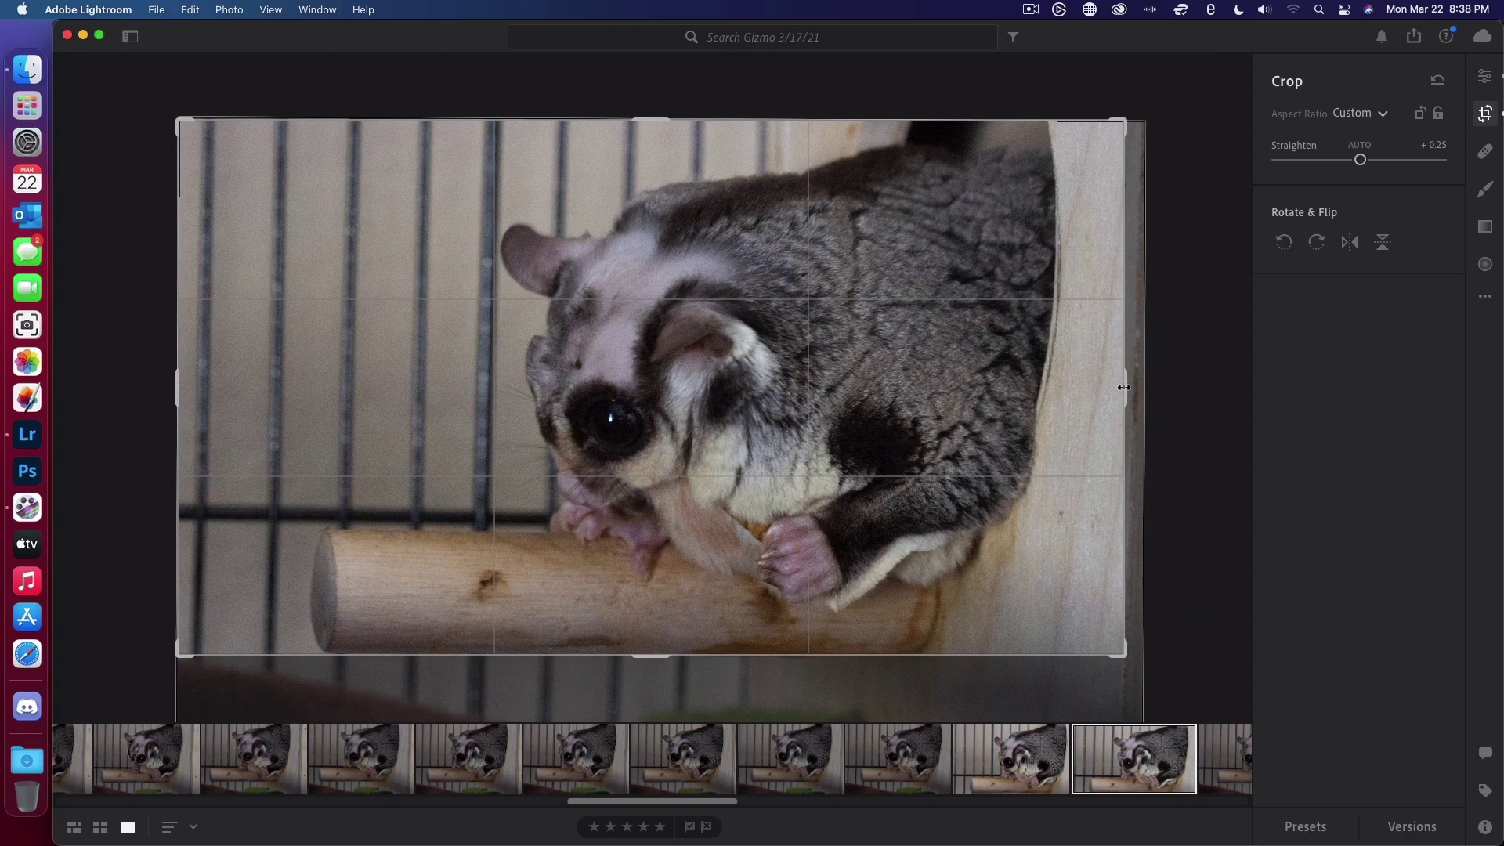
key(Return)
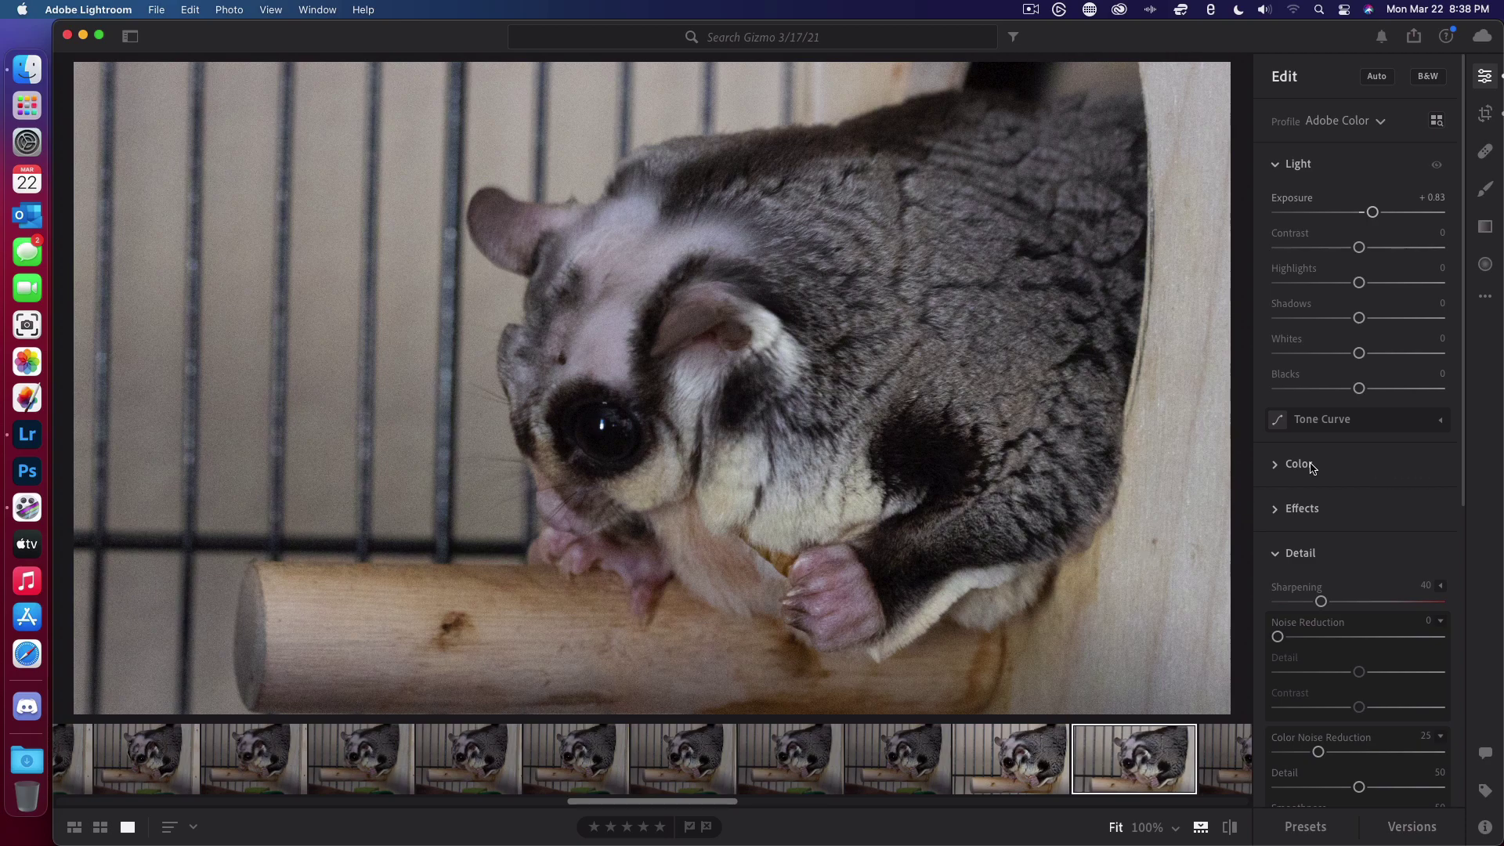
Step: Set the white balance temperature to 4369 and tint to +17, and inspect the fur and paw at 100%
click(1275, 467)
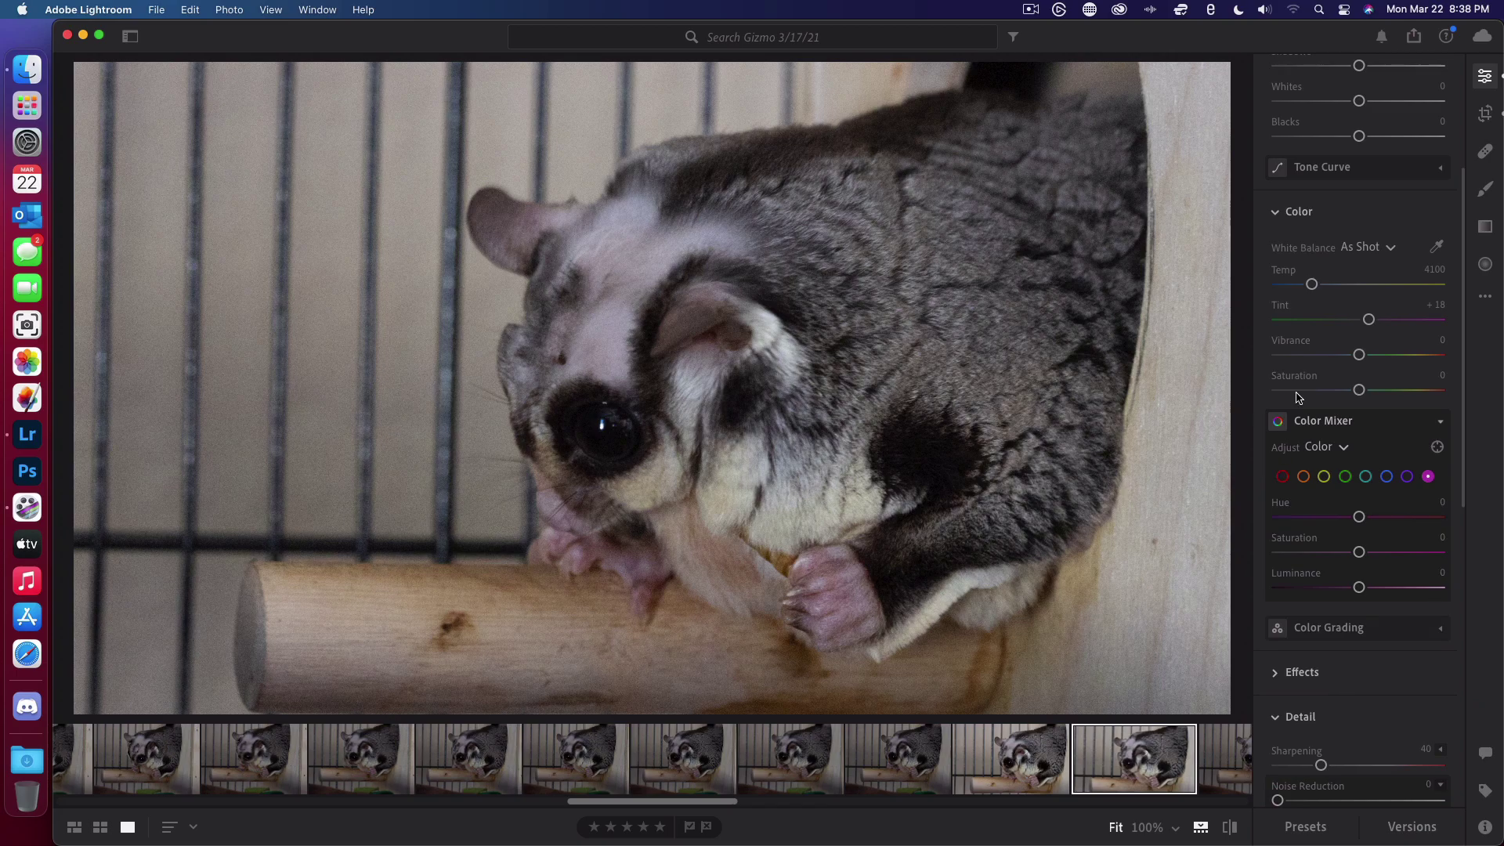
drag(1312, 284, 1369, 322)
click(789, 347)
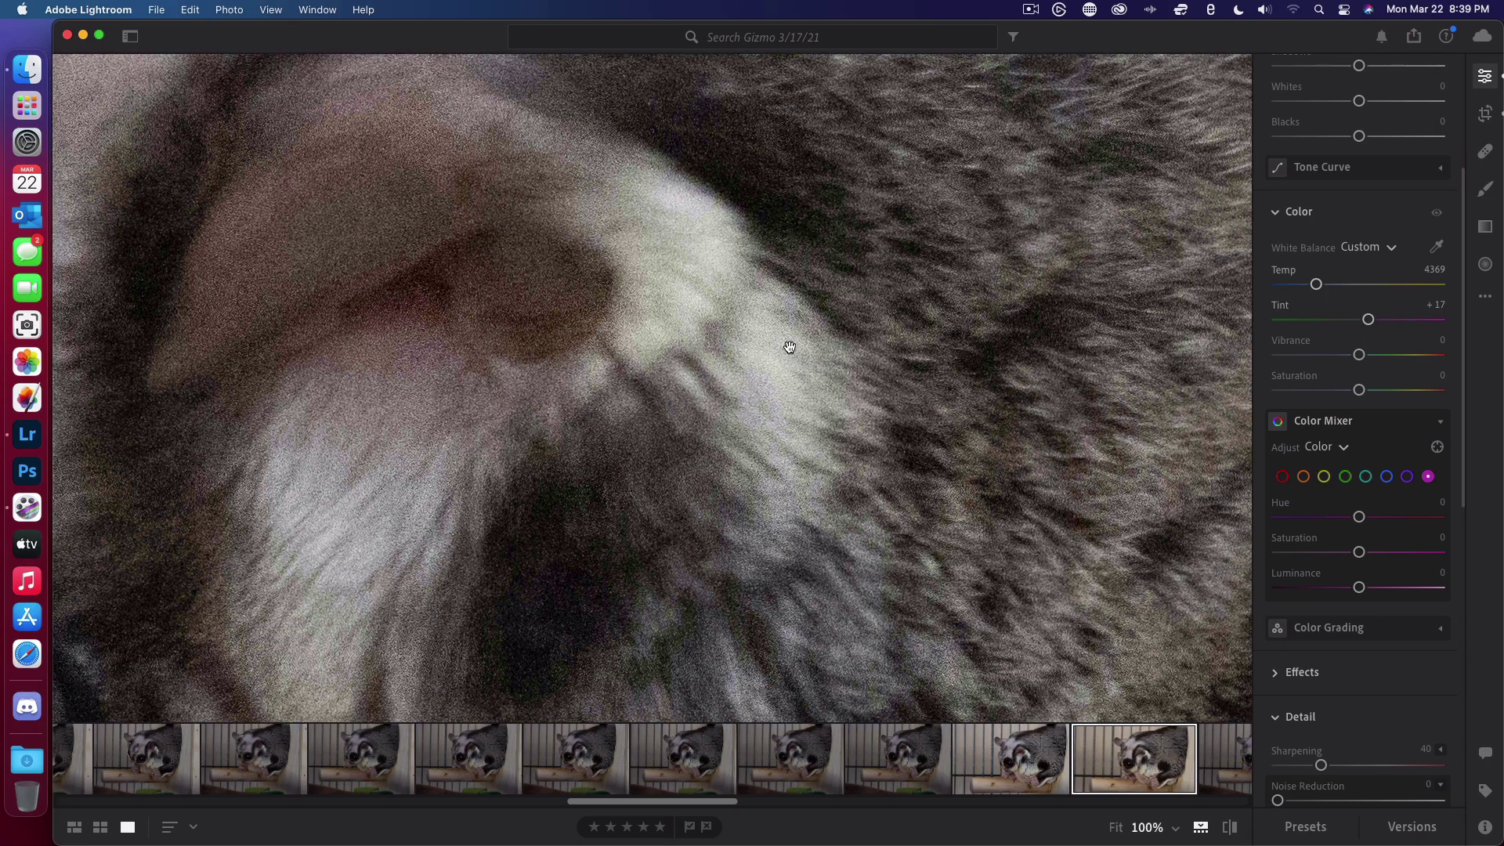
click(790, 347)
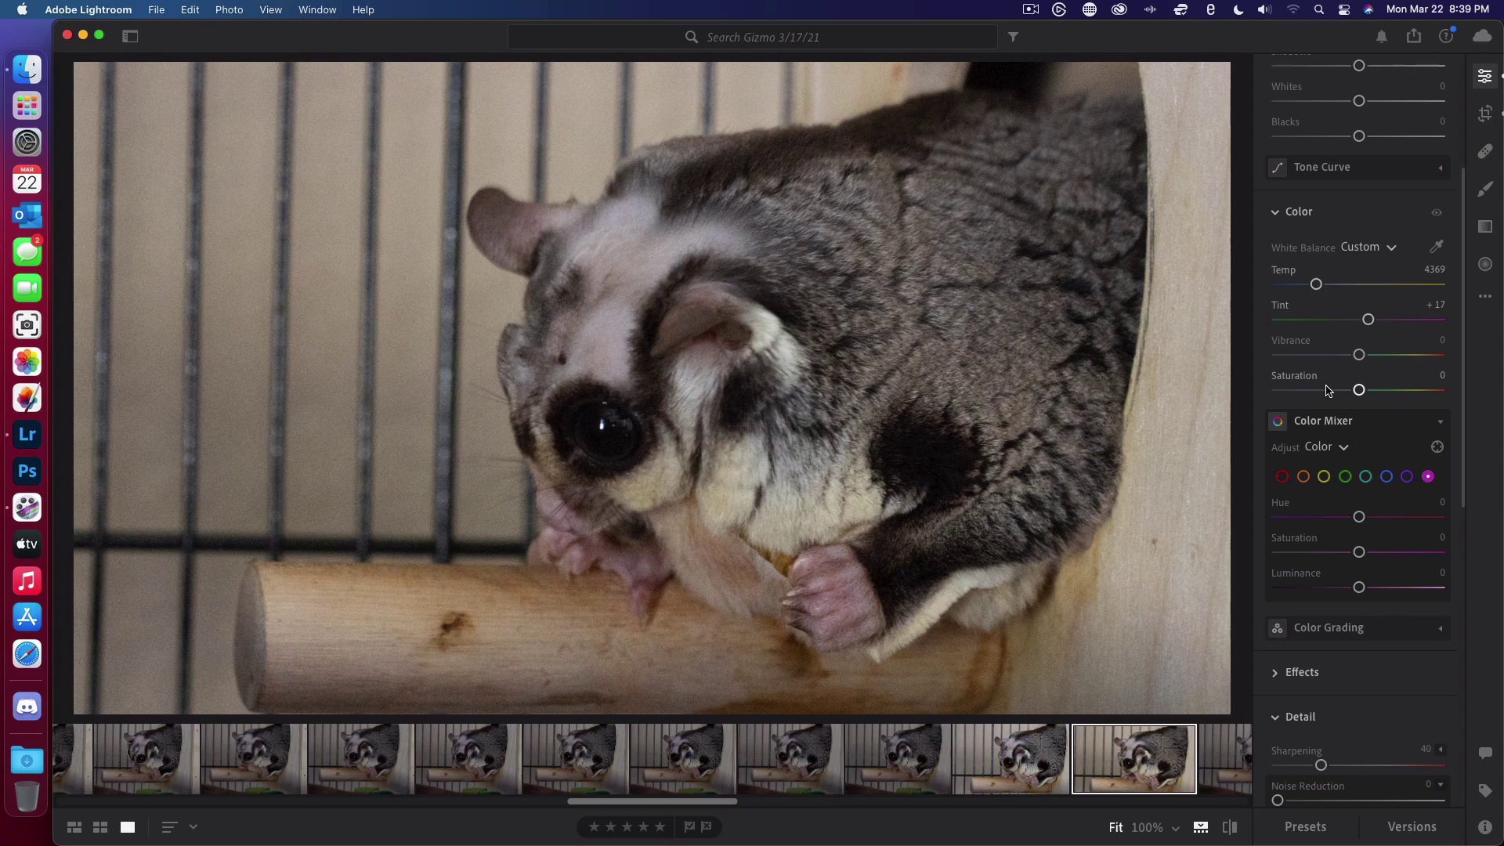
click(791, 574)
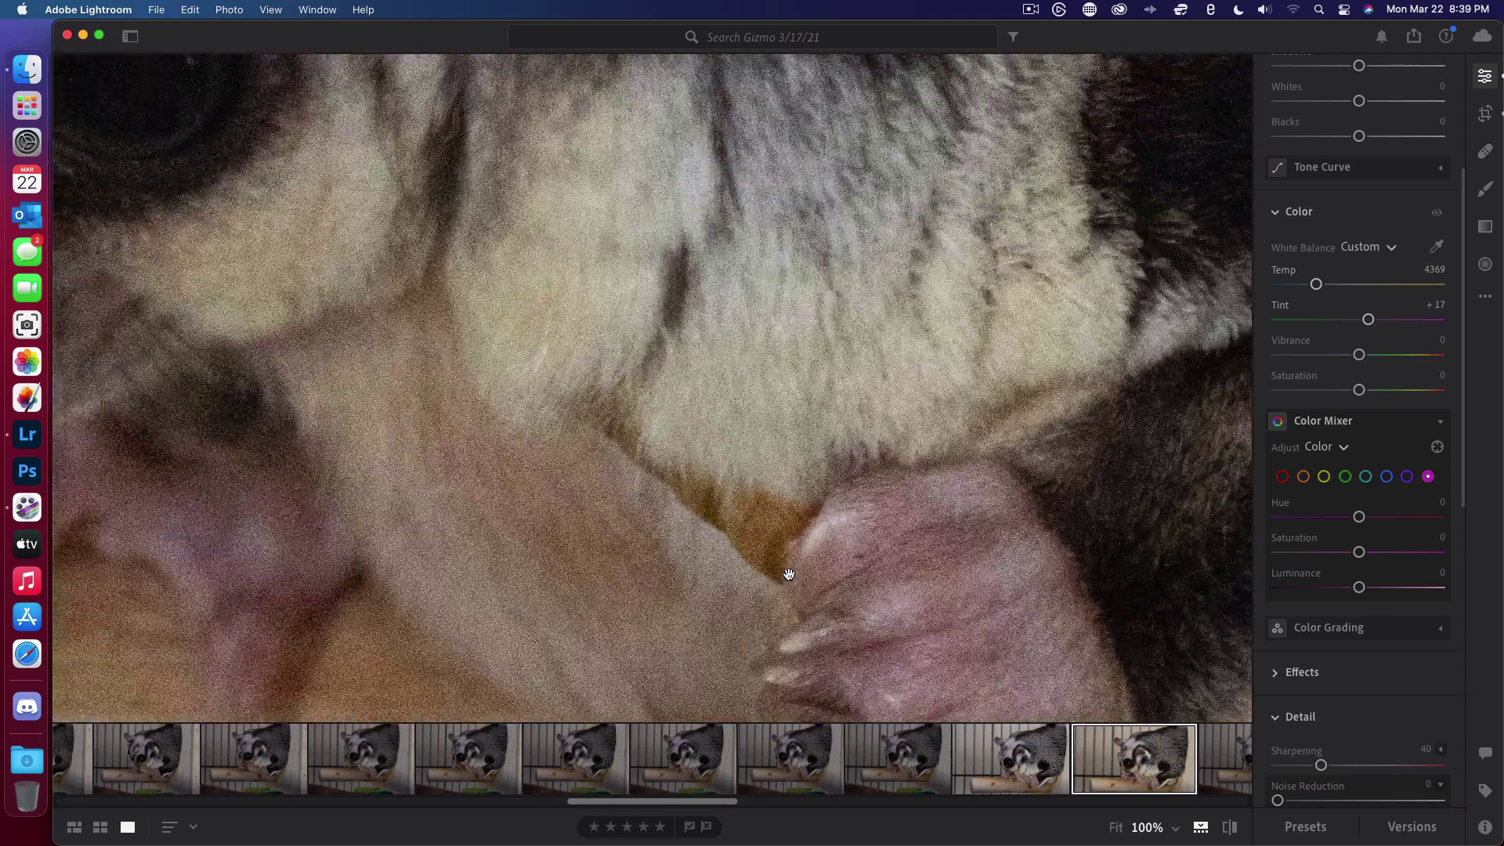
click(758, 522)
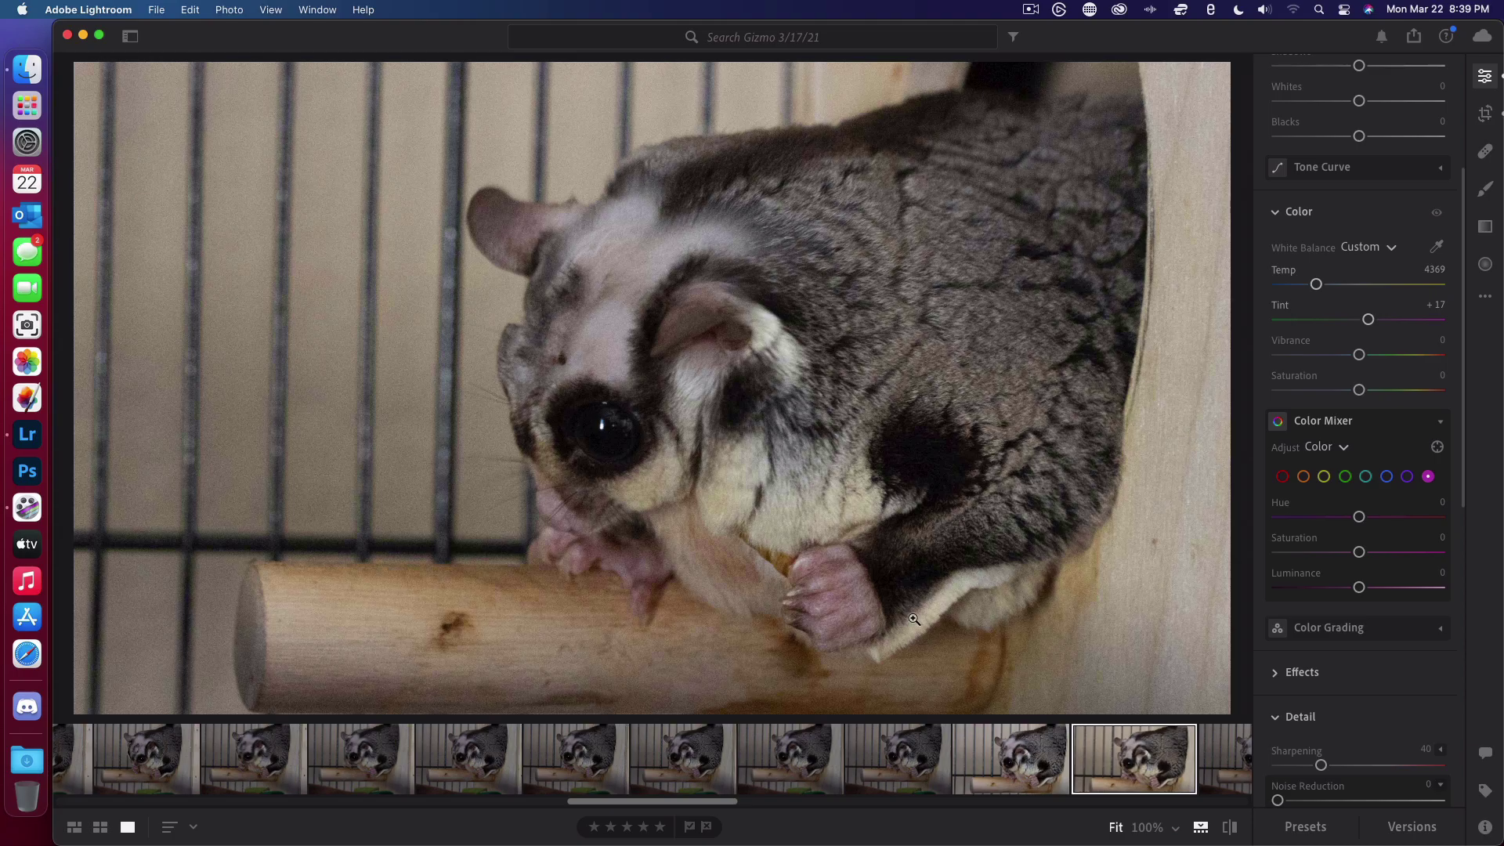
click(806, 601)
click(760, 581)
Step: Set the photo's sharpening amount to 65 in the detail adjustments
scroll(1259, 467, down, 5)
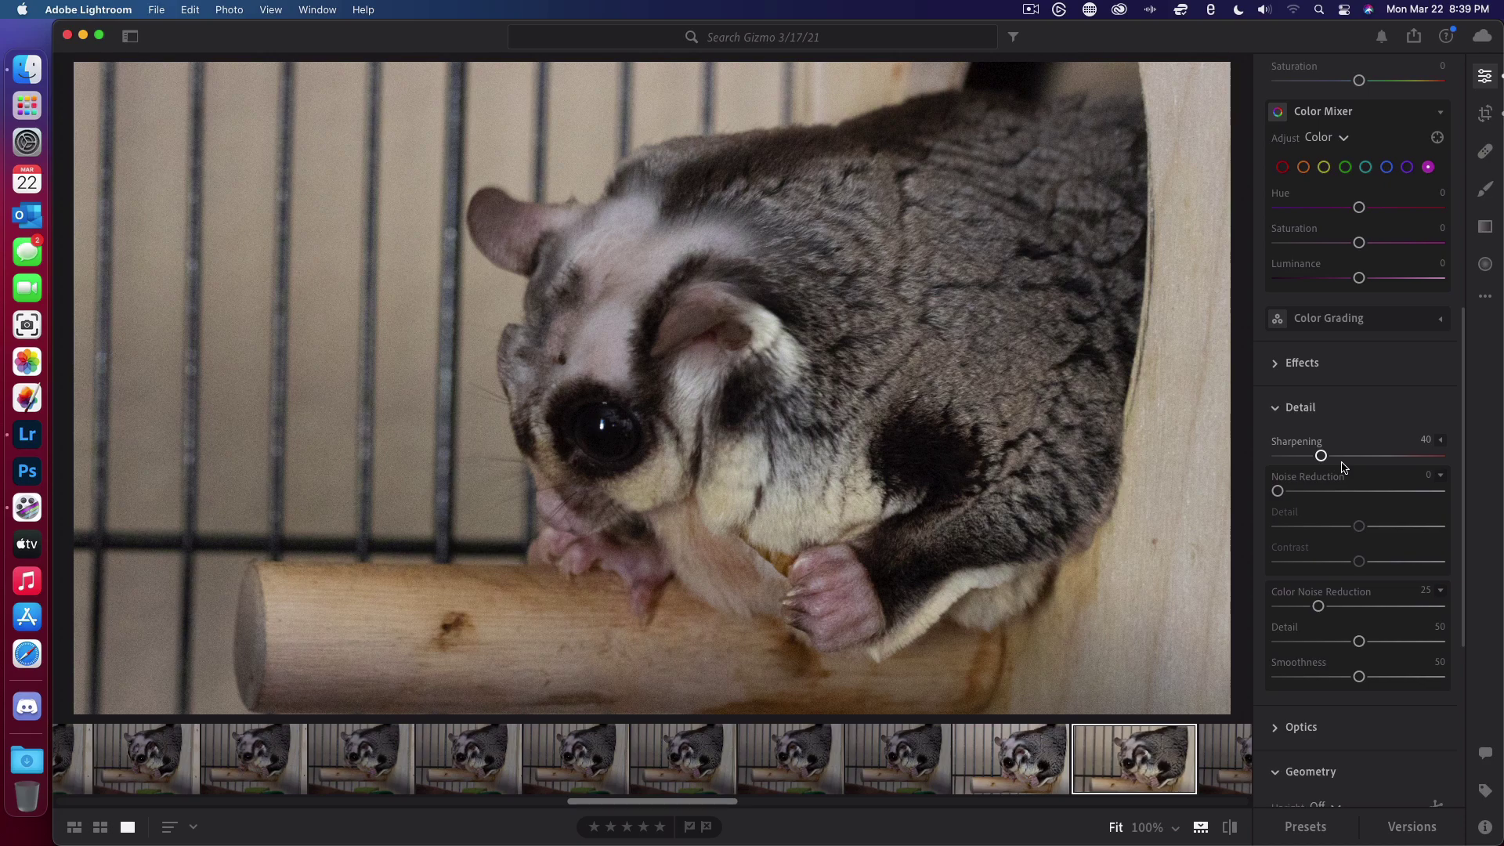
click(1425, 440)
text(65)
key(Return)
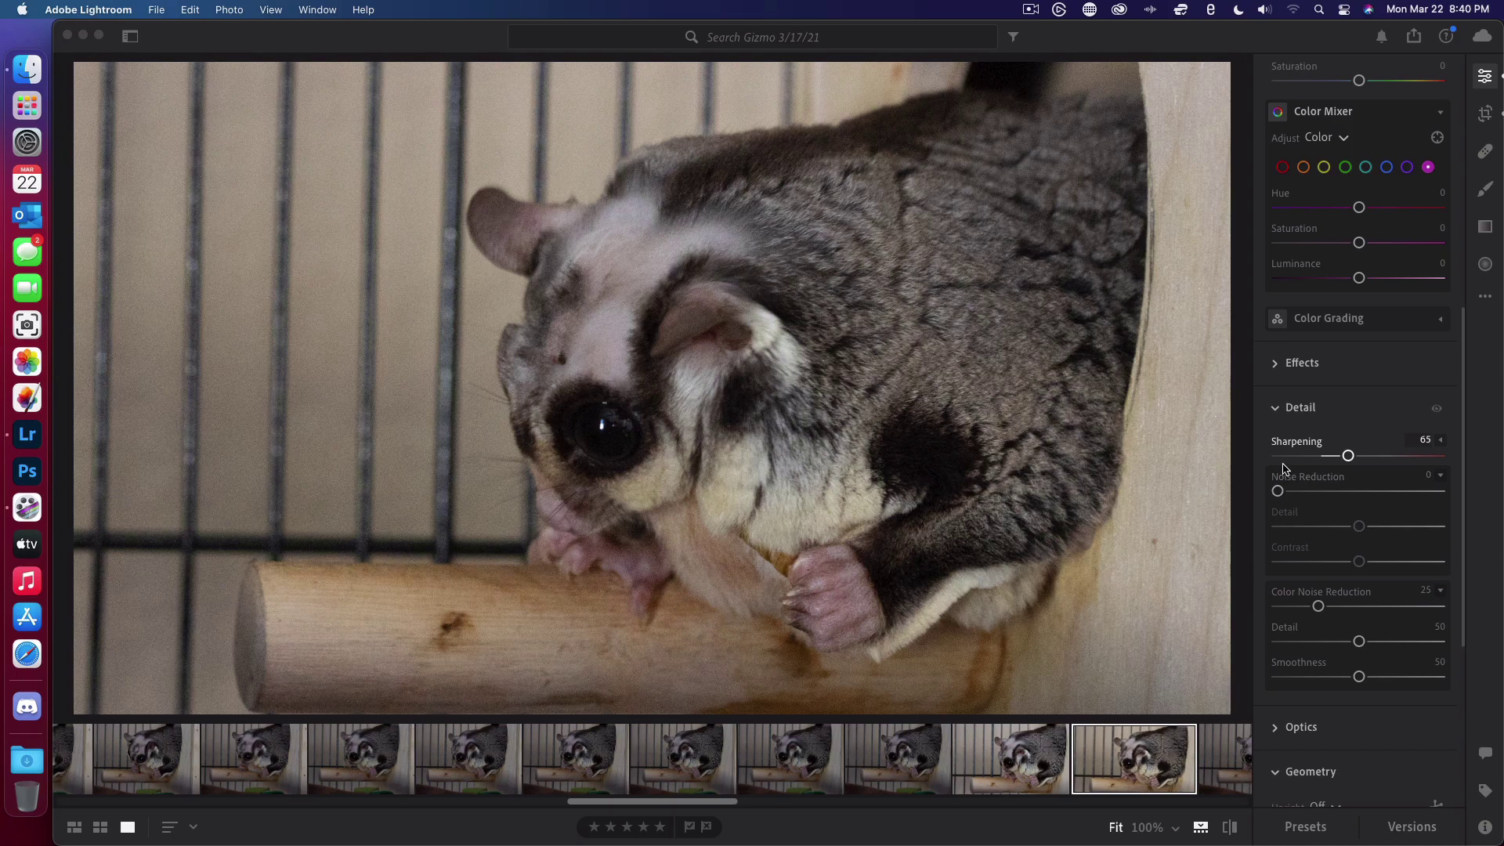
Step: Try a noise reduction of 32 and check the fur at 100% magnification
click(1428, 475)
text(32)
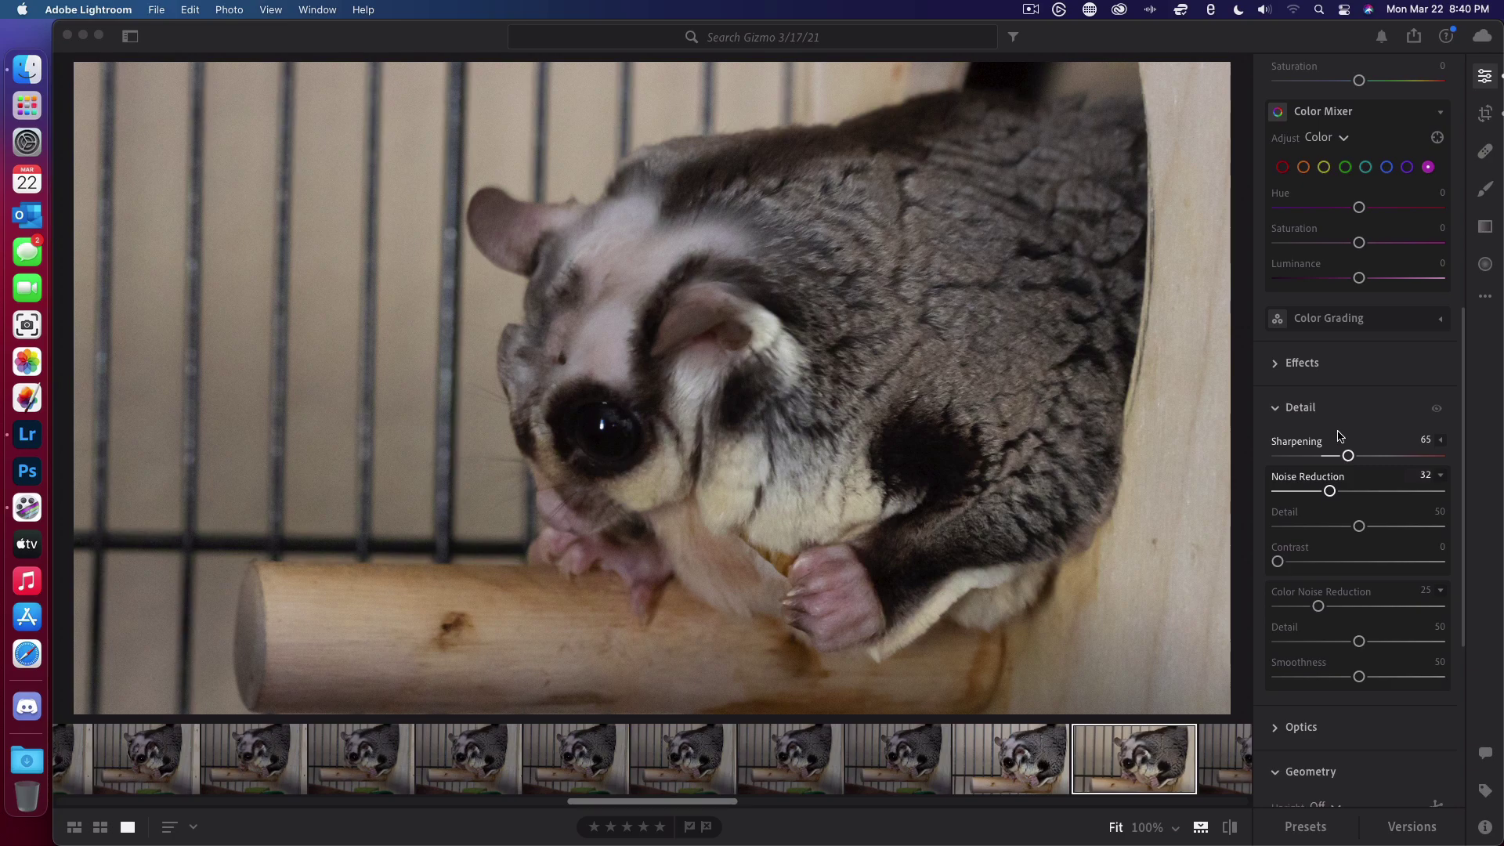
click(1351, 428)
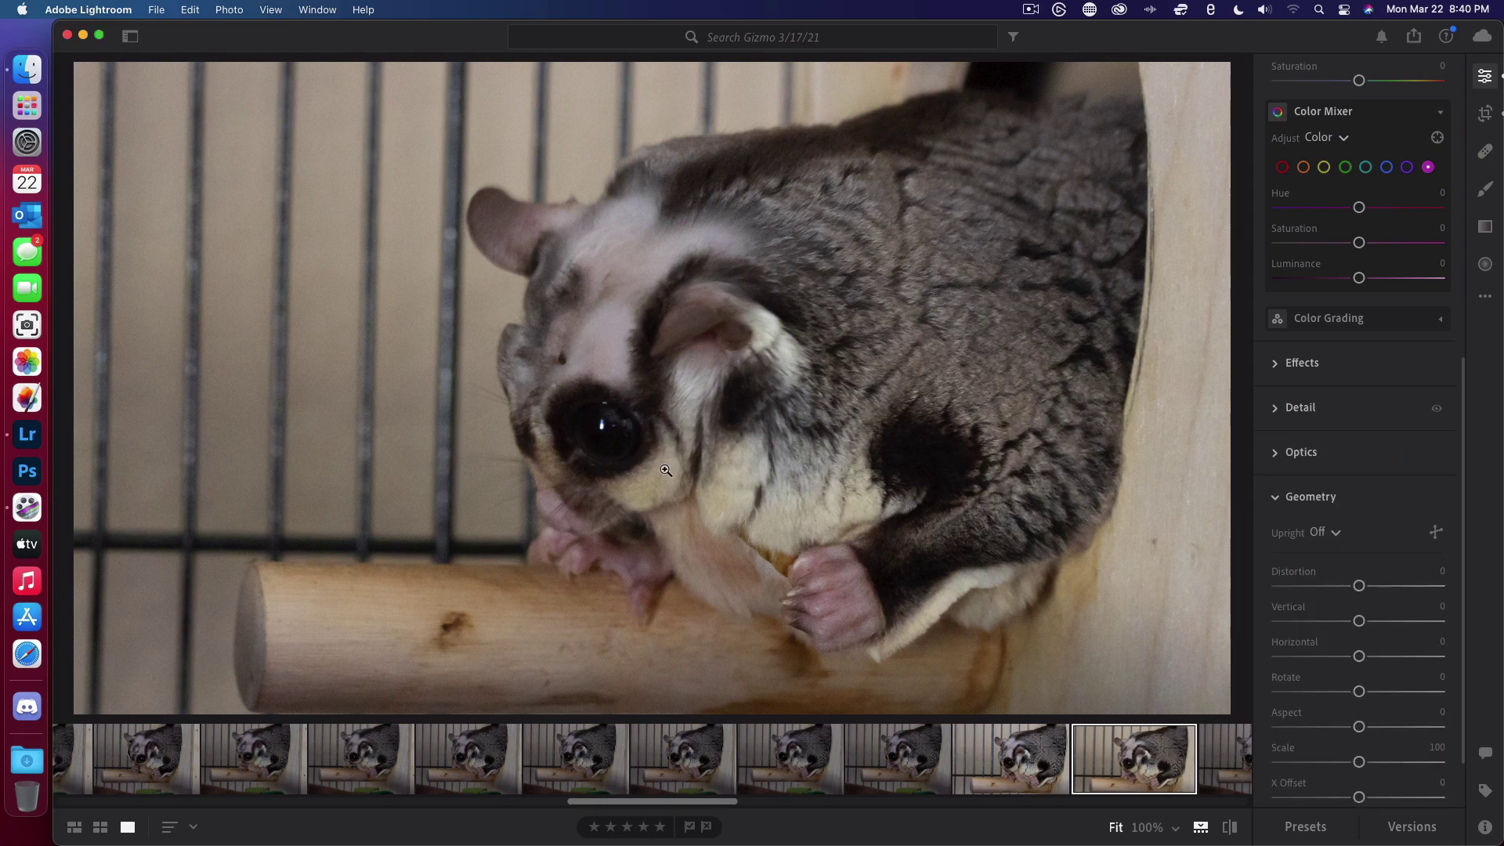
click(822, 408)
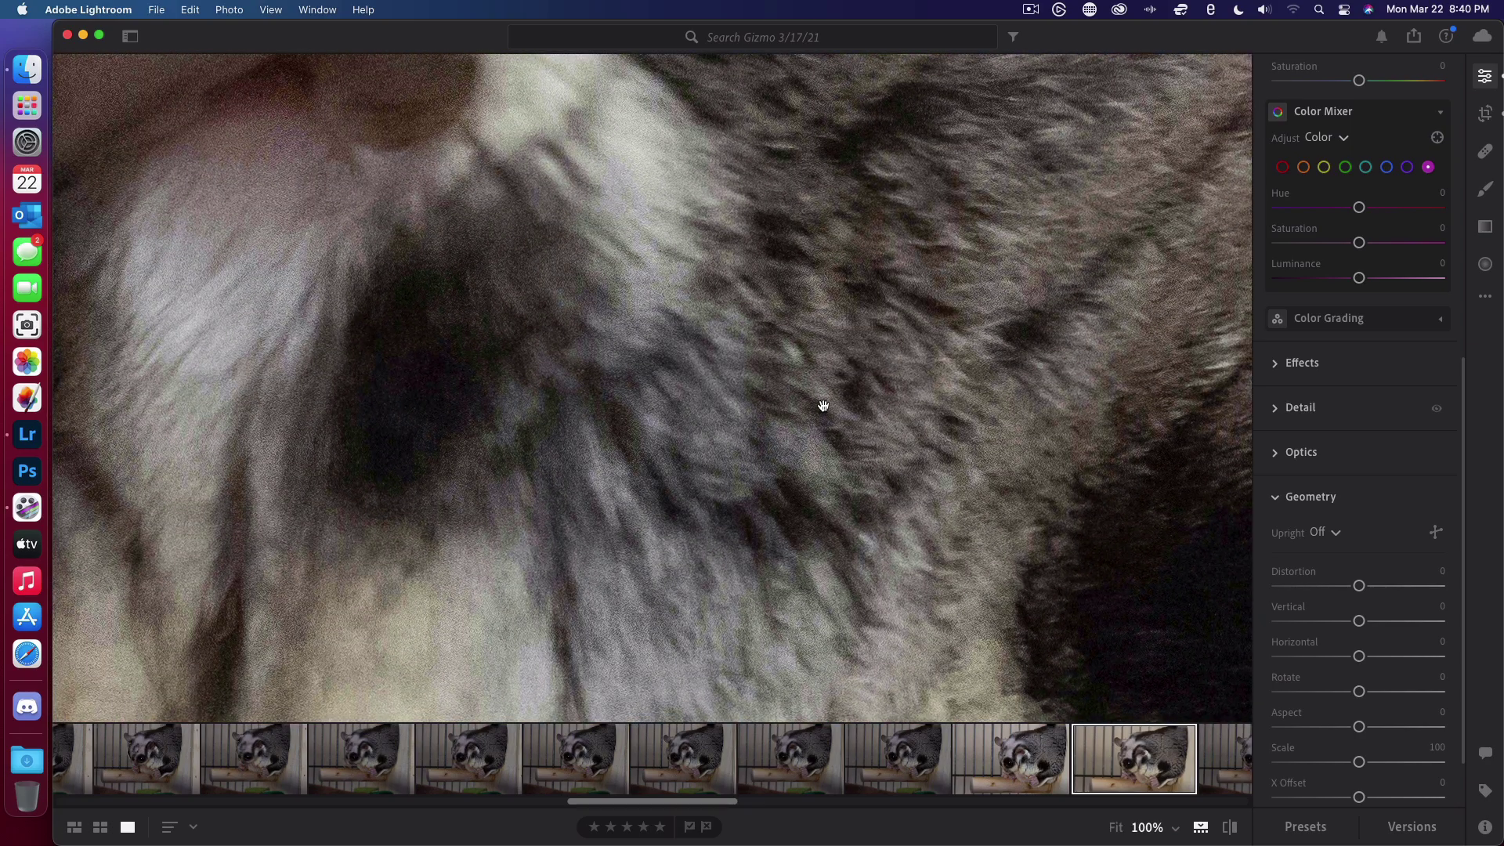
click(823, 407)
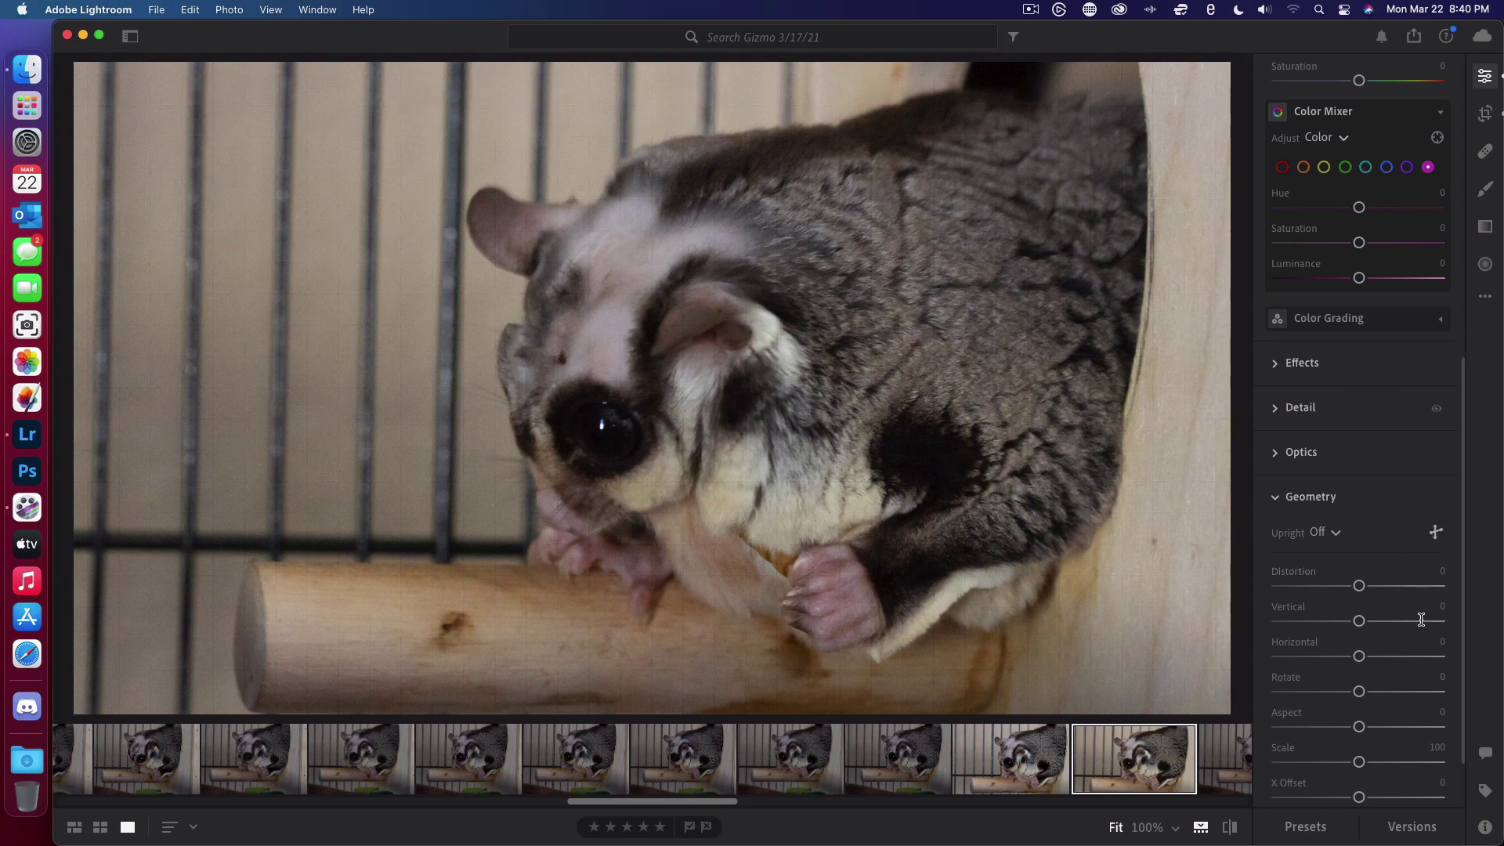
Step: Set the noise reduction to 25 with a detail of 70, and check the paw area at 100%
scroll(1380, 496, up, 5)
scroll(1380, 497, down, 6)
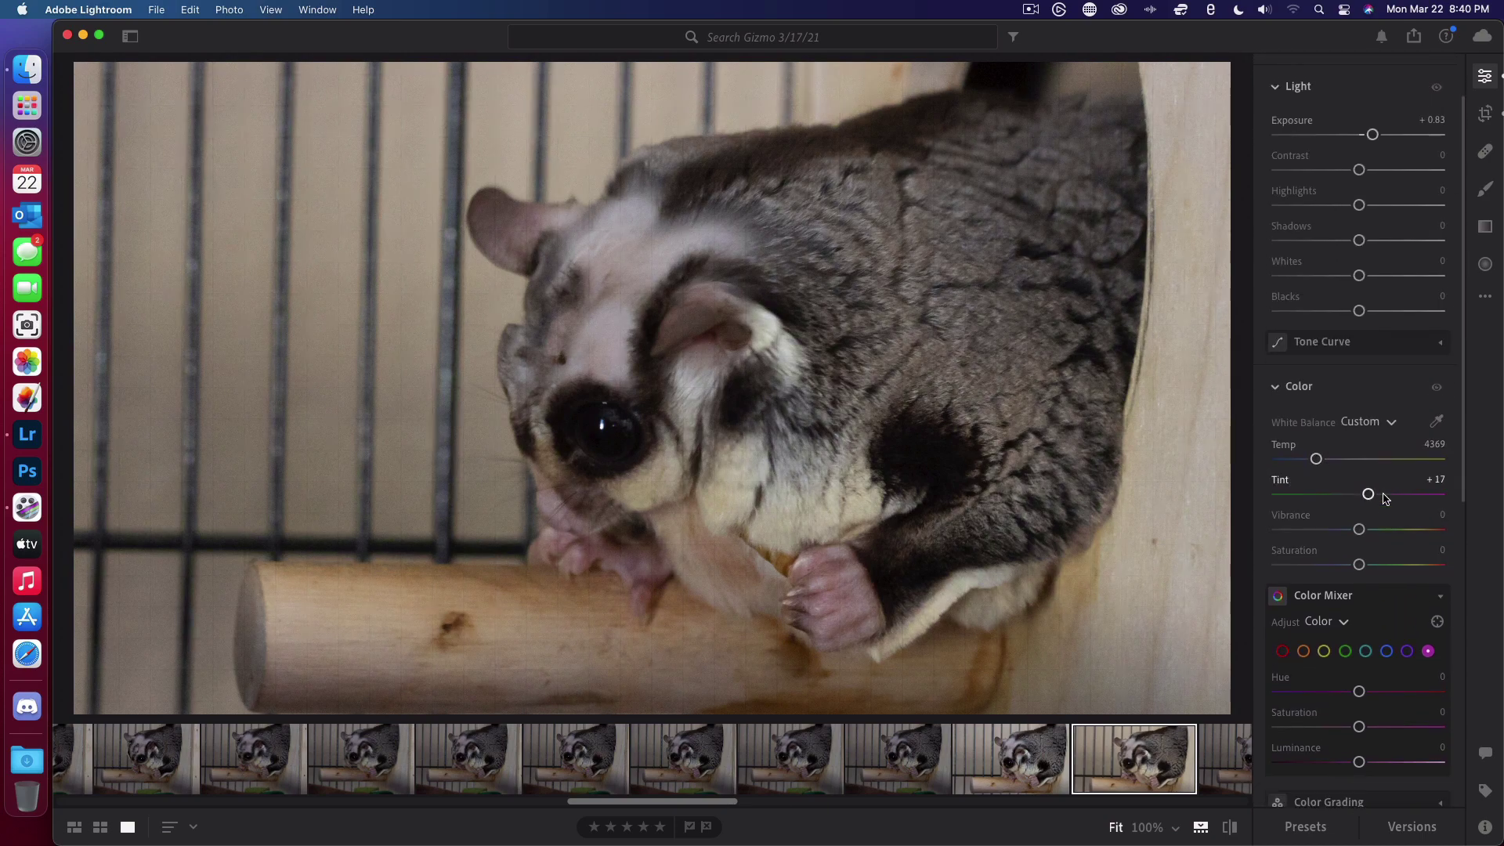
click(1278, 333)
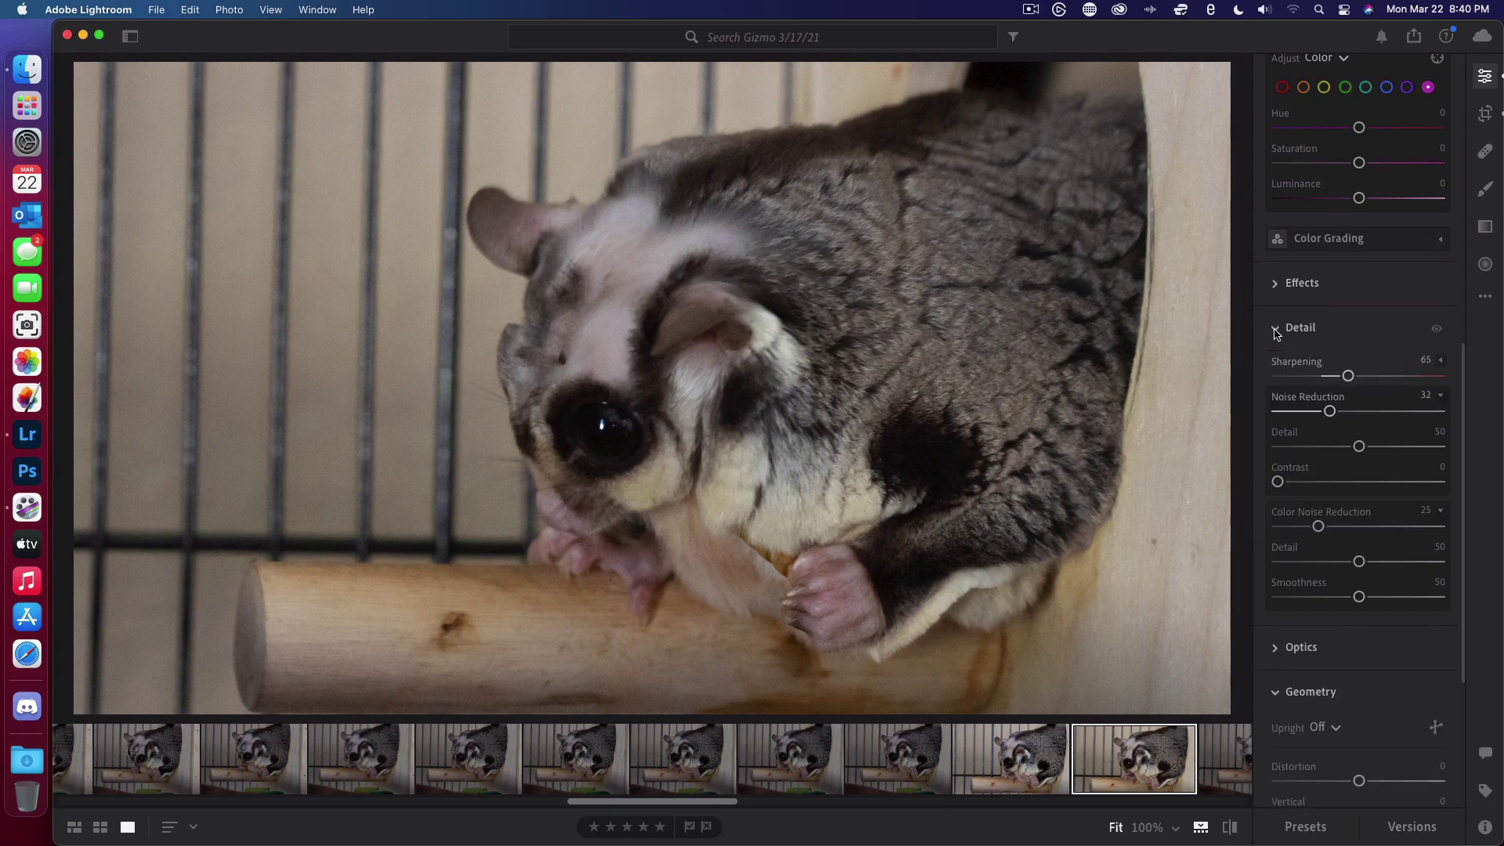
click(1426, 394)
text(25)
key(Return)
click(1439, 431)
text(70)
key(Return)
click(820, 589)
click(813, 581)
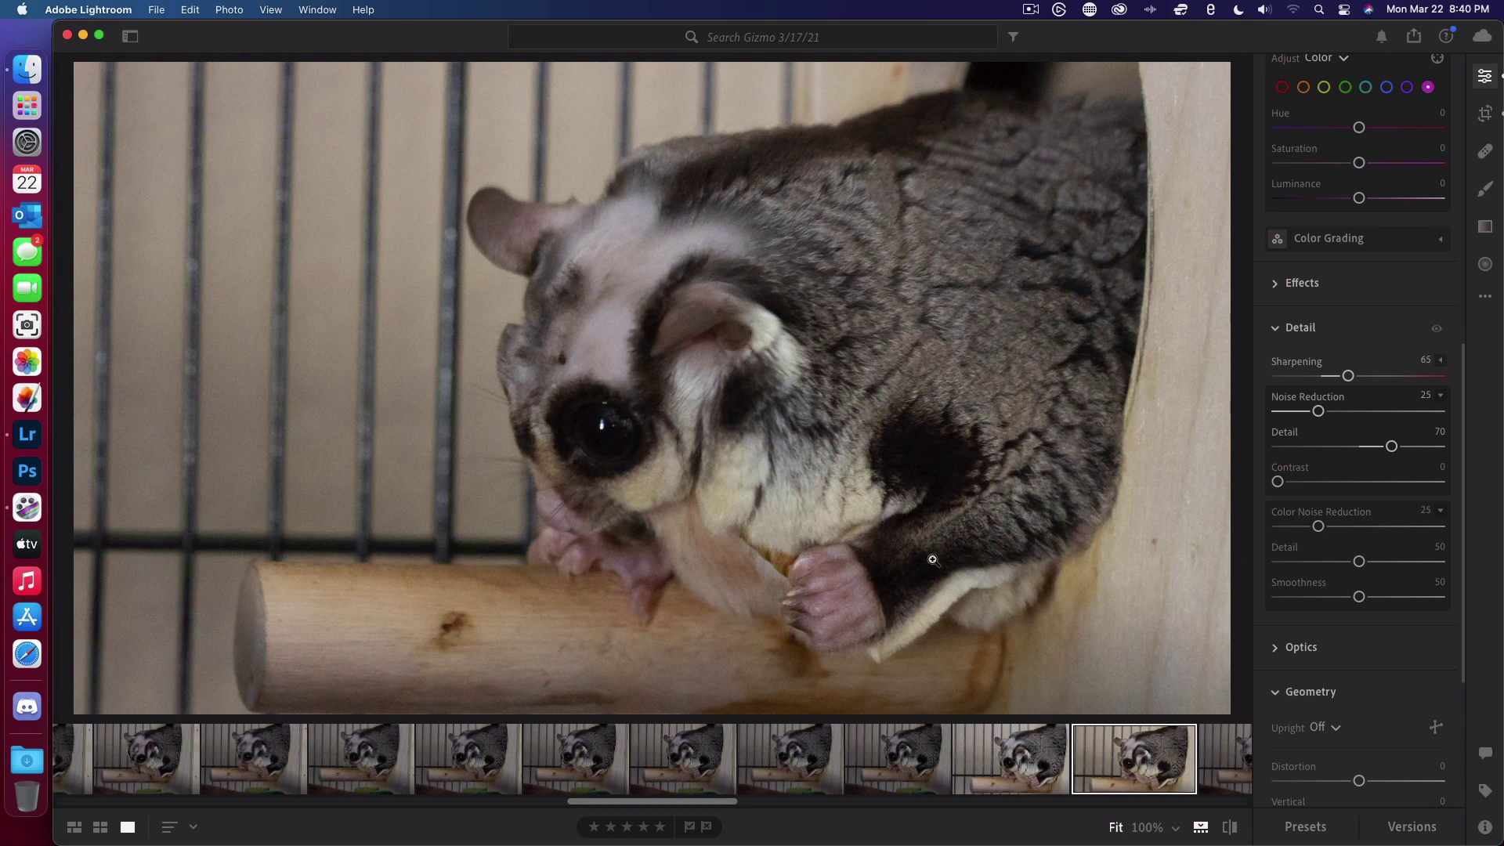
Step: Set the detail under color noise reduction to 60 and show the lens correction options
click(1425, 510)
click(1439, 545)
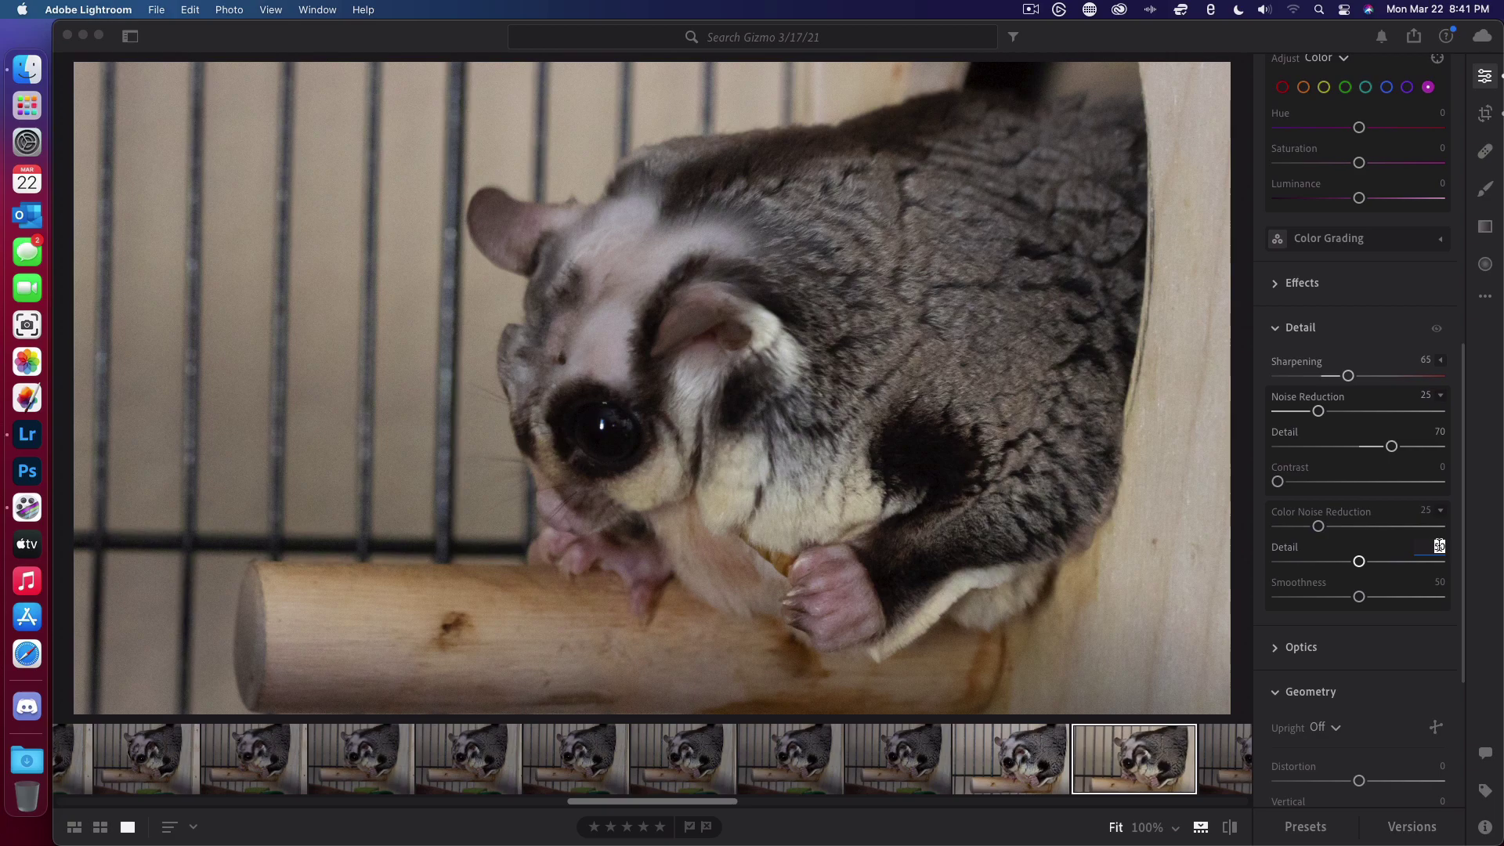
text(60)
click(1439, 644)
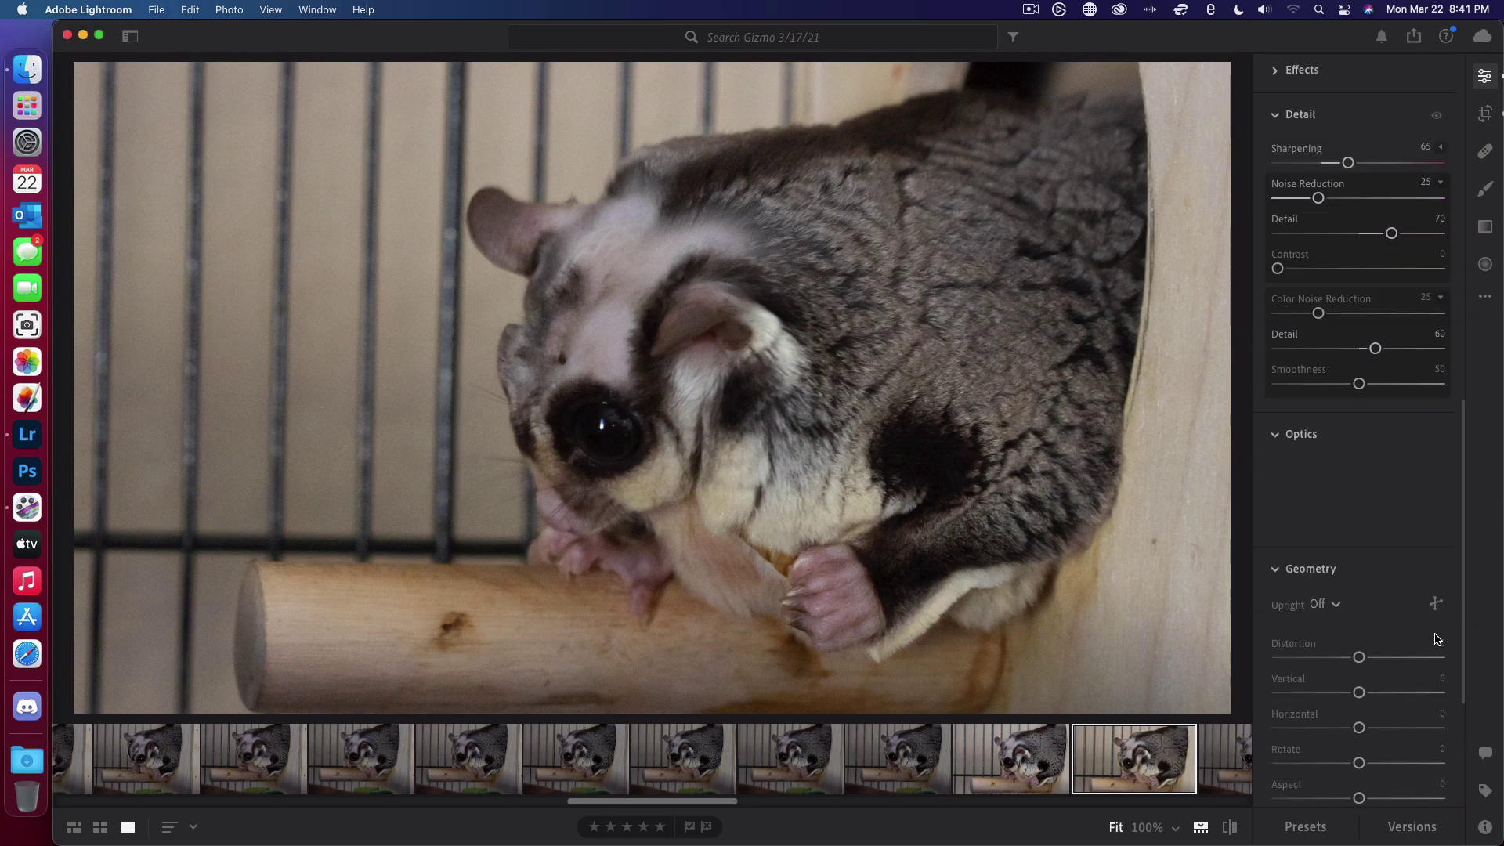
Step: Try a color noise smoothness of 100, dismiss the date and time tip, and return the smoothness to 50
drag(1357, 388, 1450, 394)
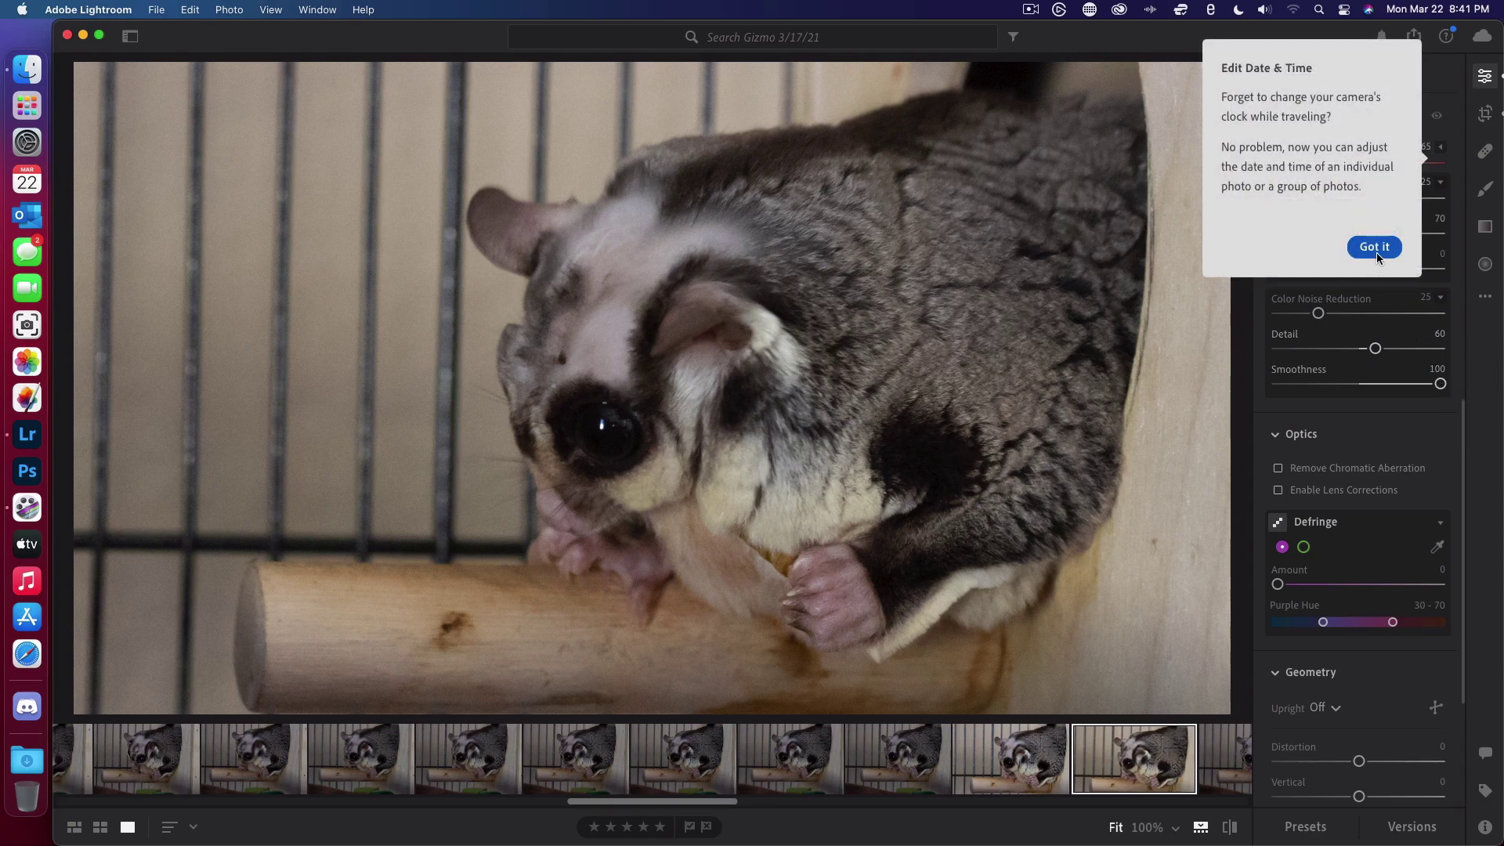
click(1376, 250)
drag(1440, 384, 1360, 390)
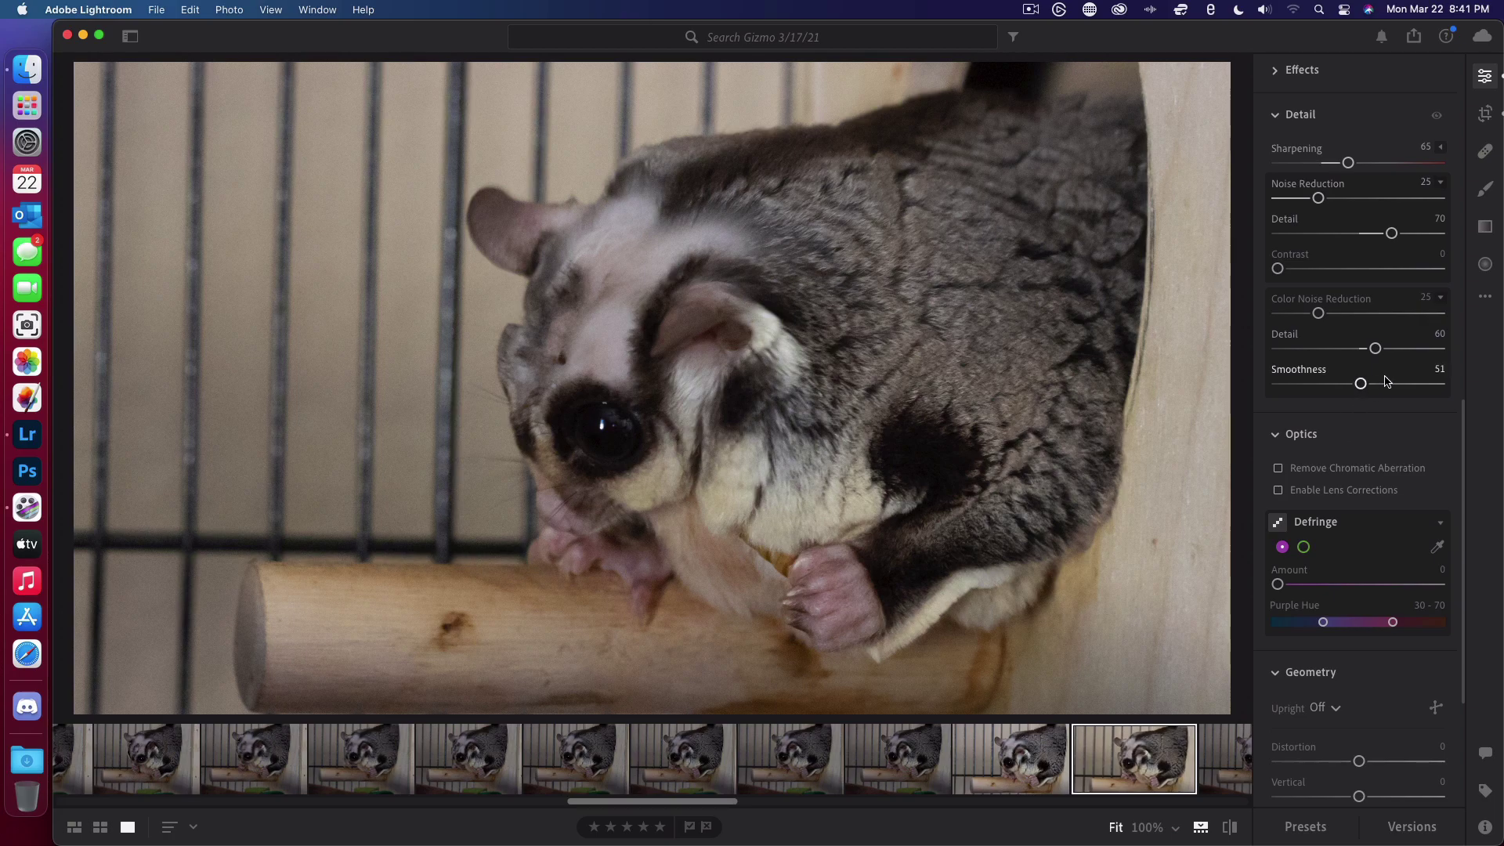
click(1439, 371)
text(50)
key(Return)
Step: Try chromatic aberration removal and lens corrections on the photo, and switch both options off again
click(1439, 434)
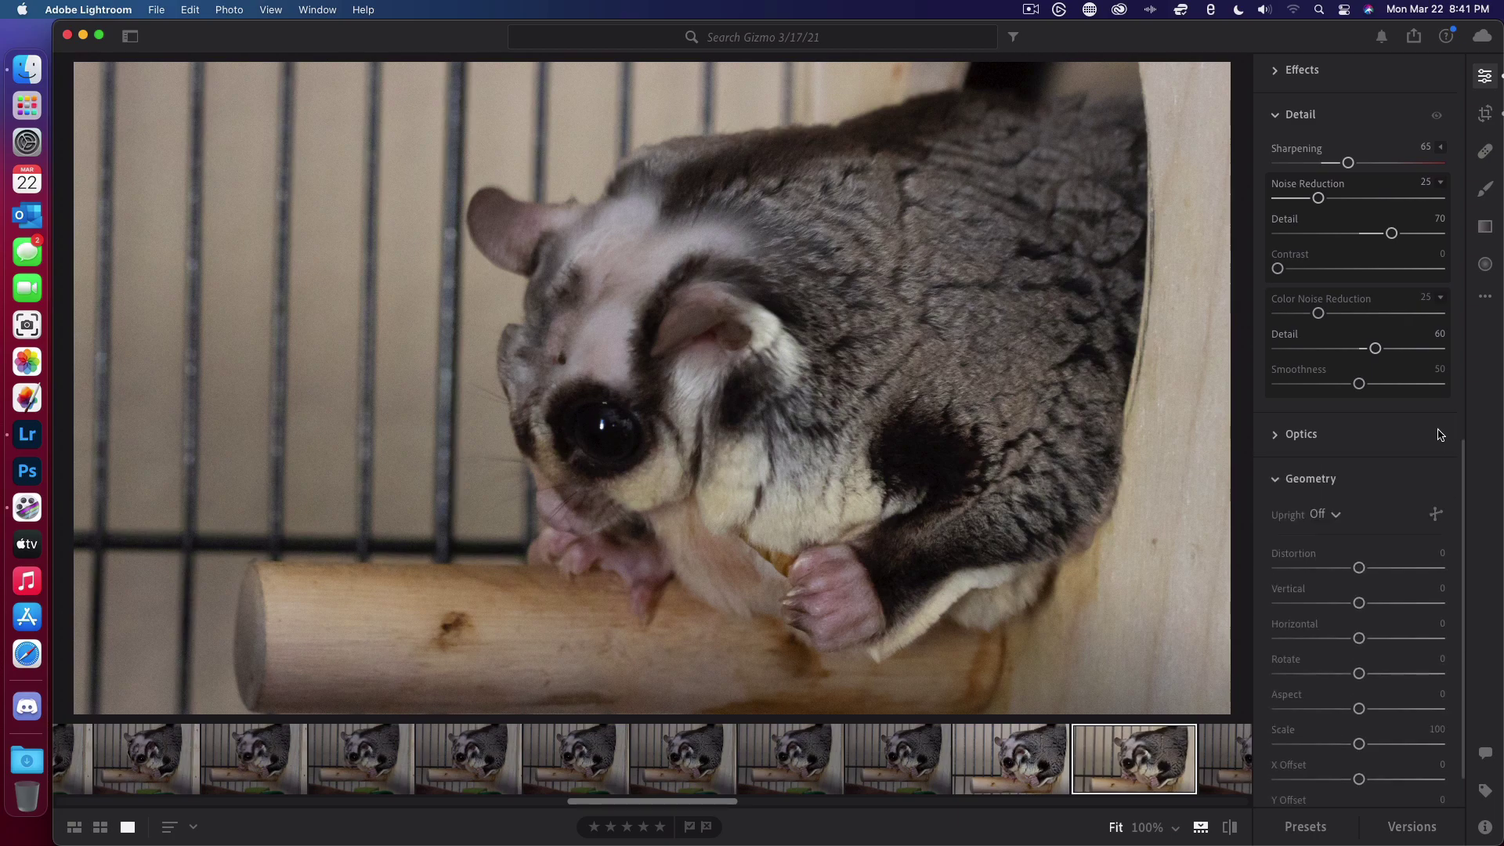
scroll(1439, 434, down, 2)
click(1275, 372)
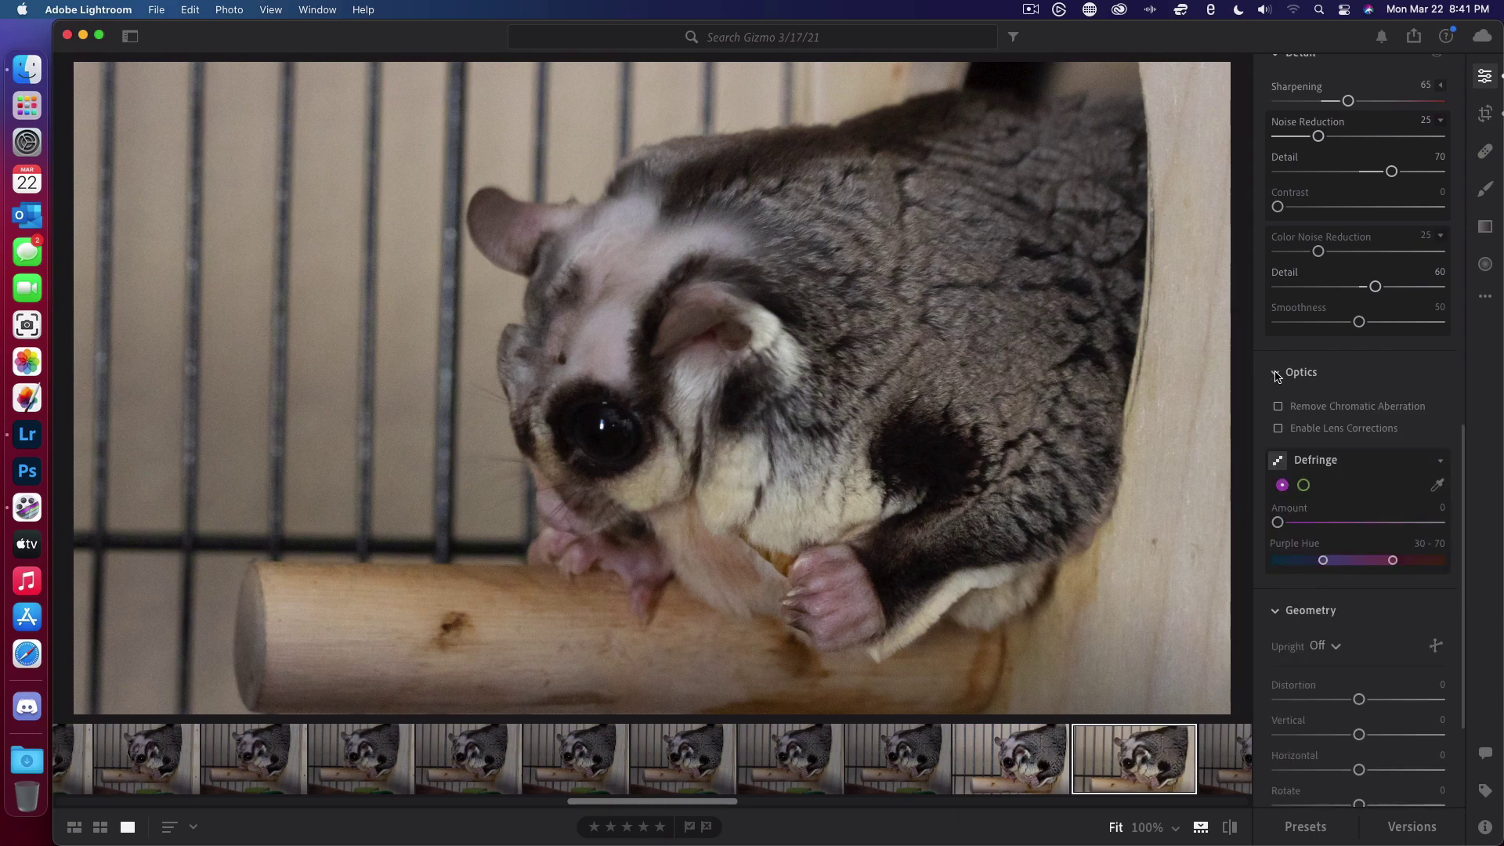
mouse_move(1282, 409)
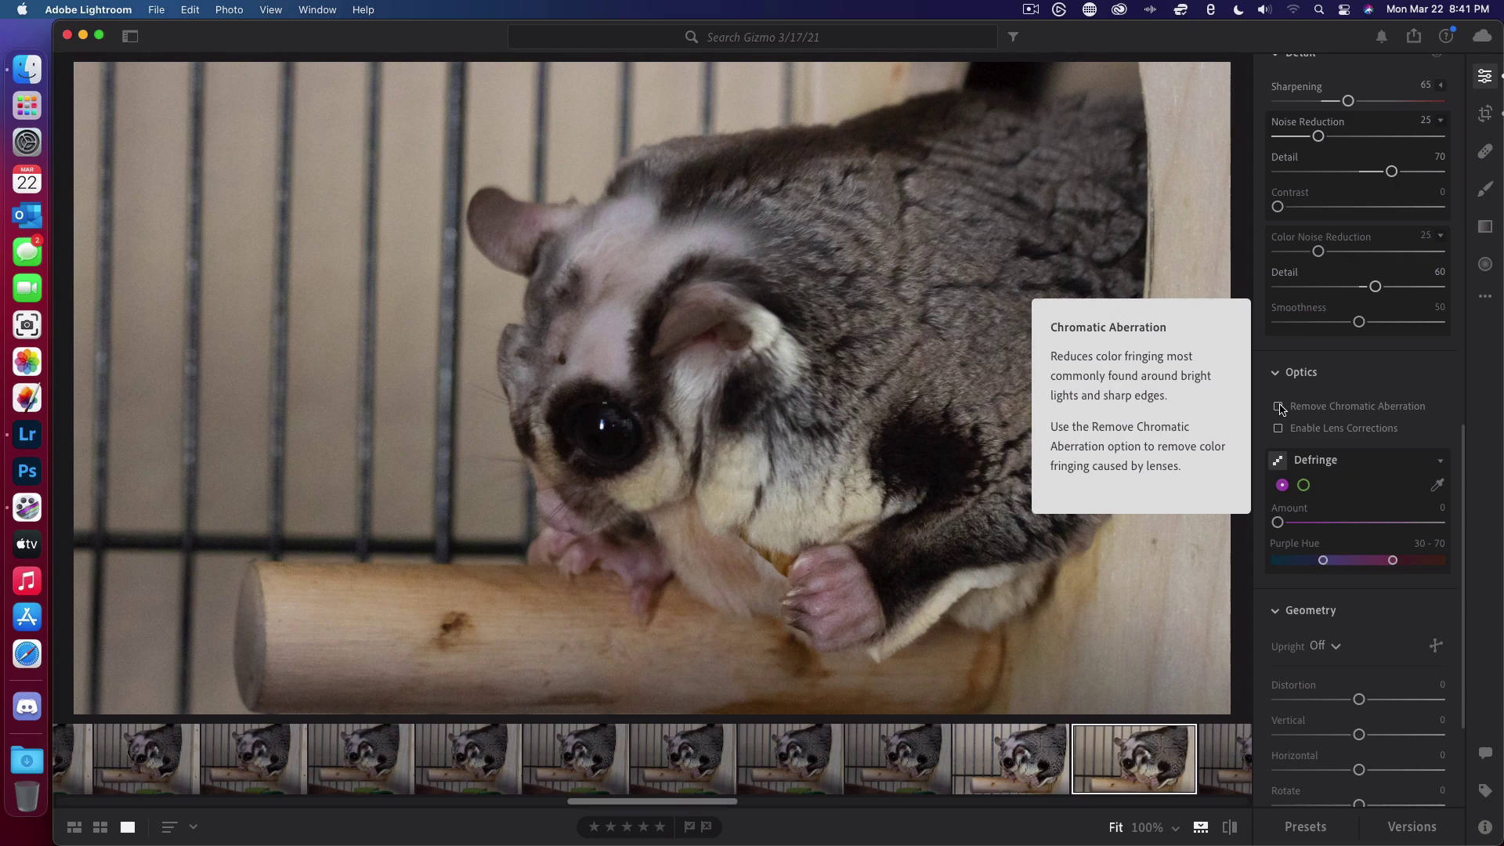
click(1280, 408)
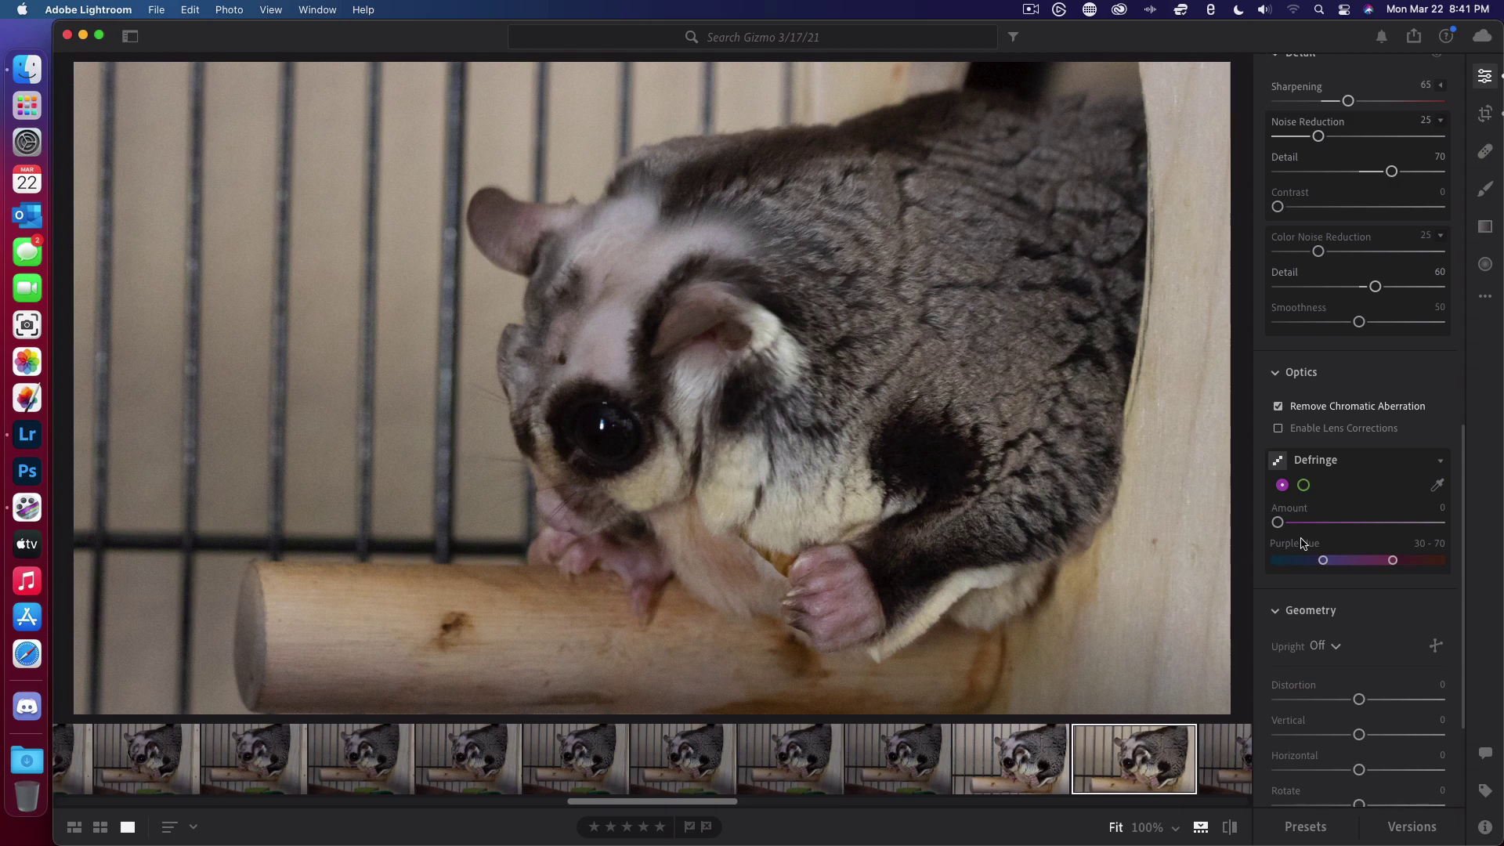
click(1280, 429)
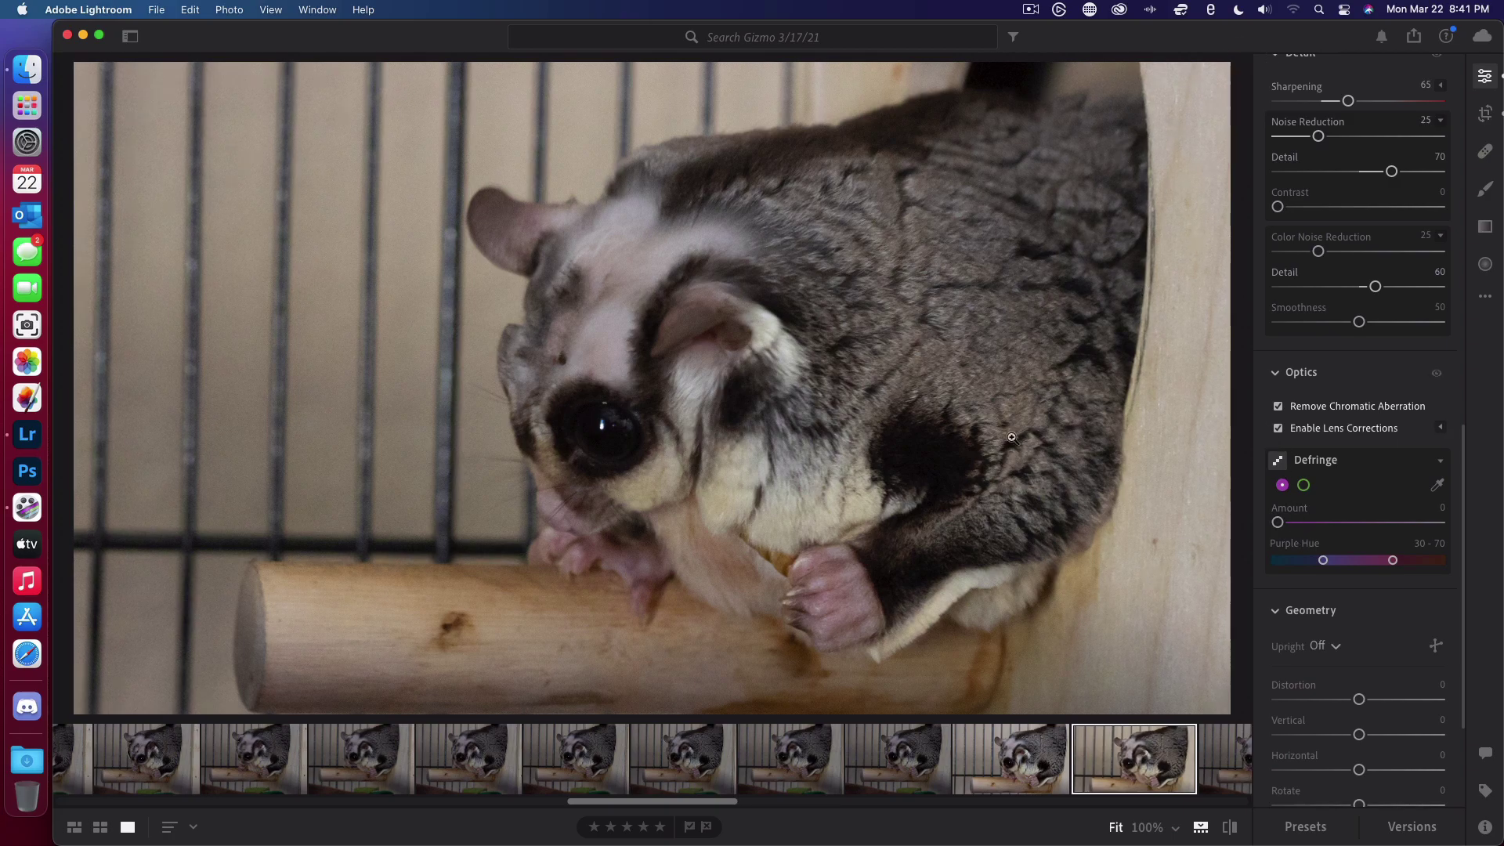
click(1279, 429)
click(1279, 406)
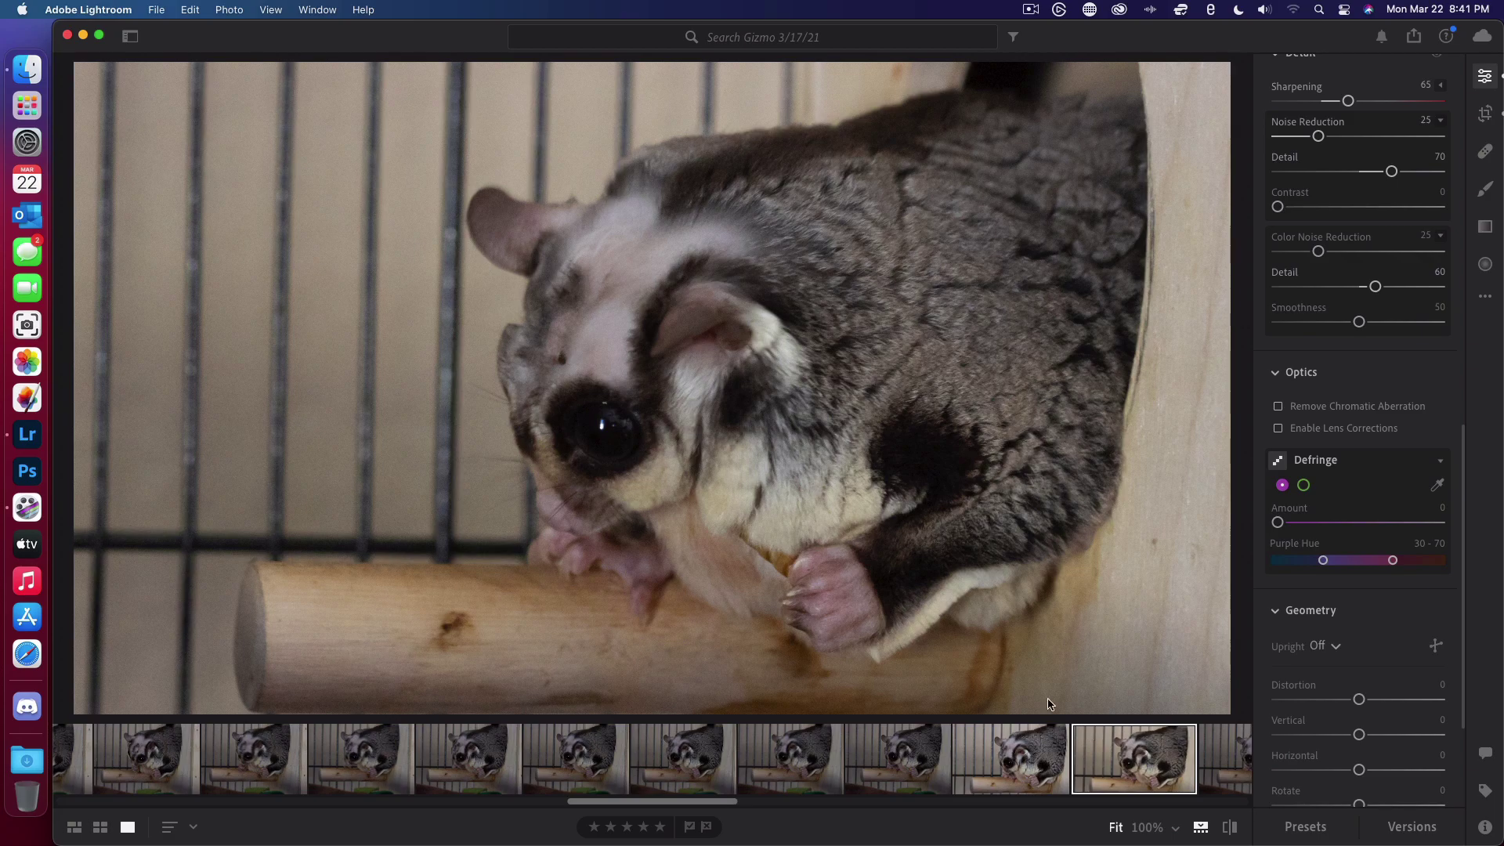
Step: Reopen the crop and rotate the photo to a straightening of -0.70
click(1485, 115)
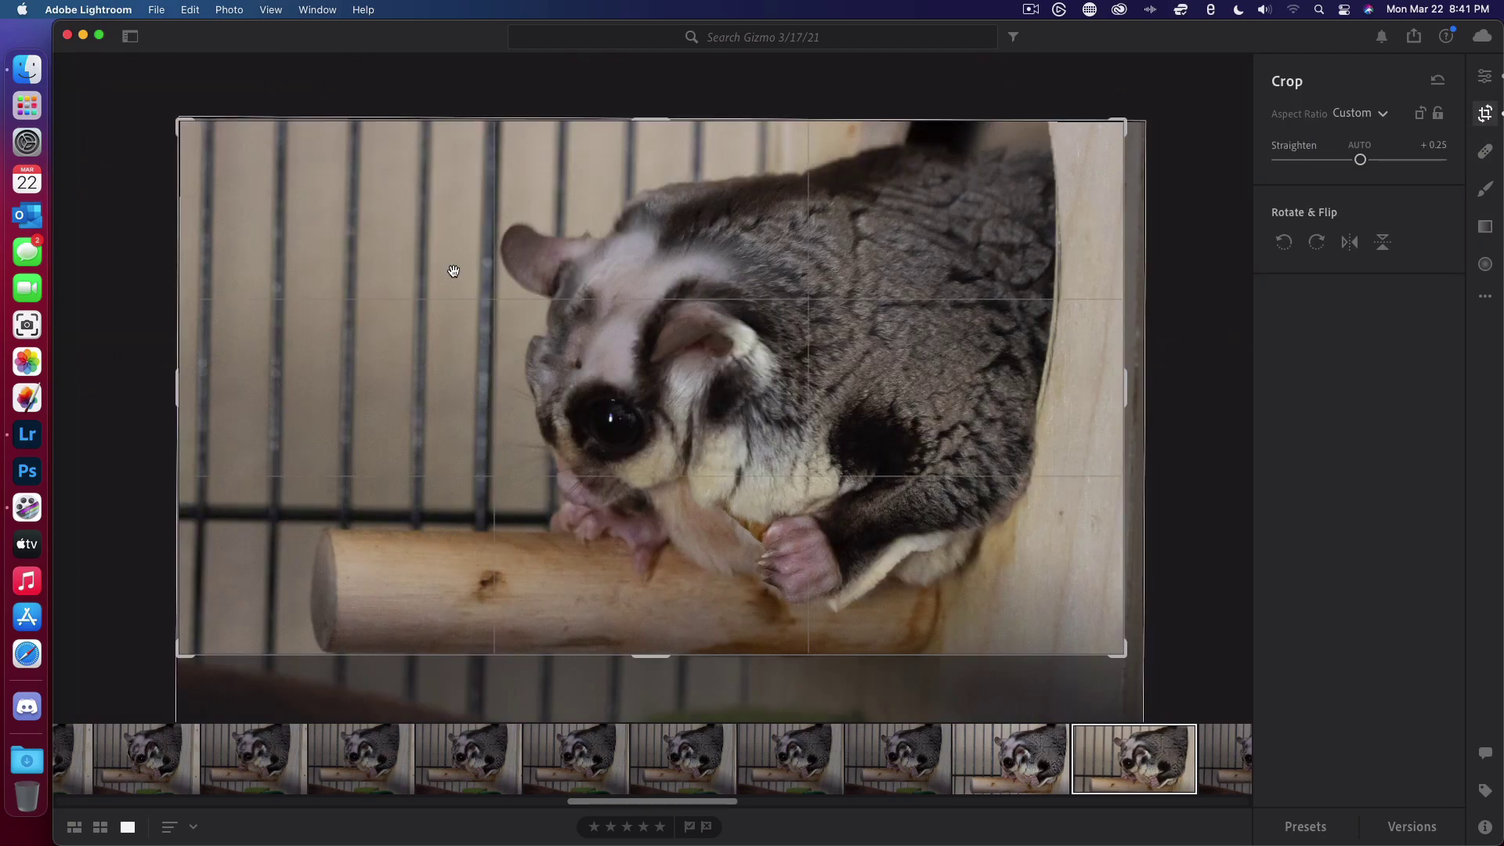
drag(102, 283, 103, 283)
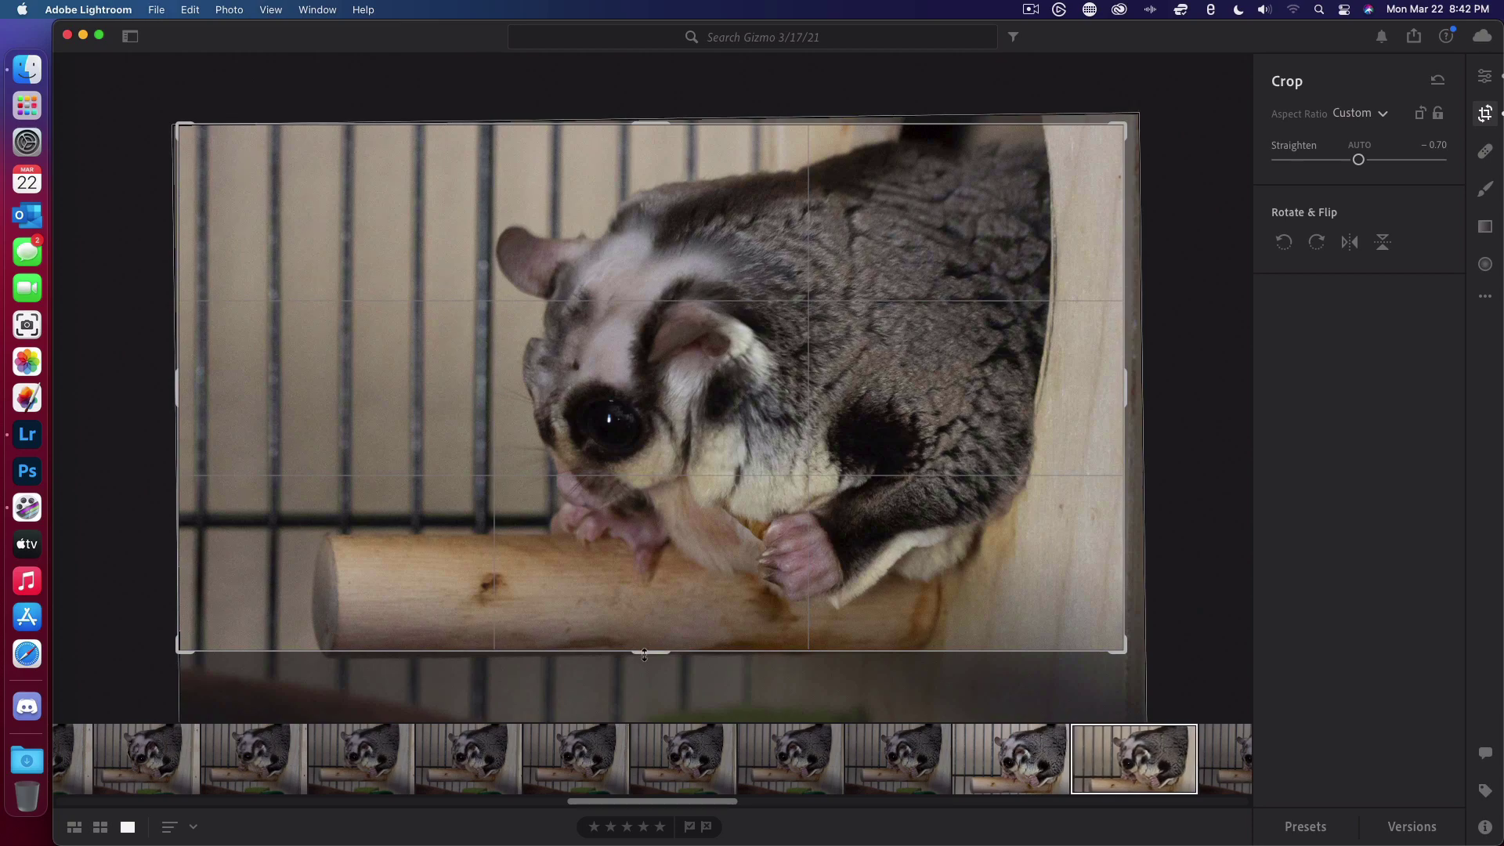
key(Return)
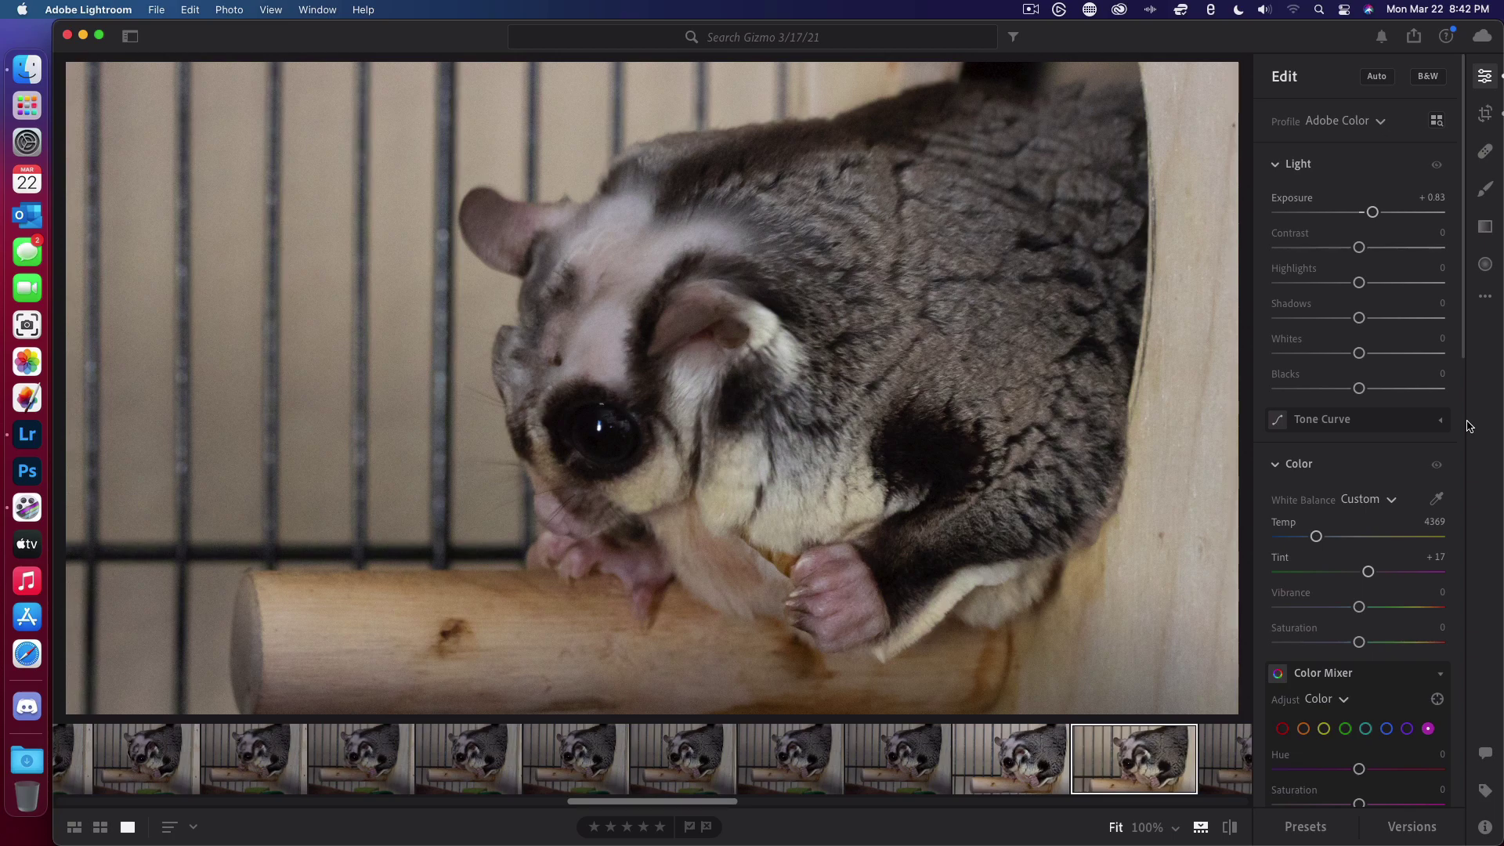
Step: Look over the Color Mixer's adjustment modes and collapse its controls
scroll(1371, 525, down, 5)
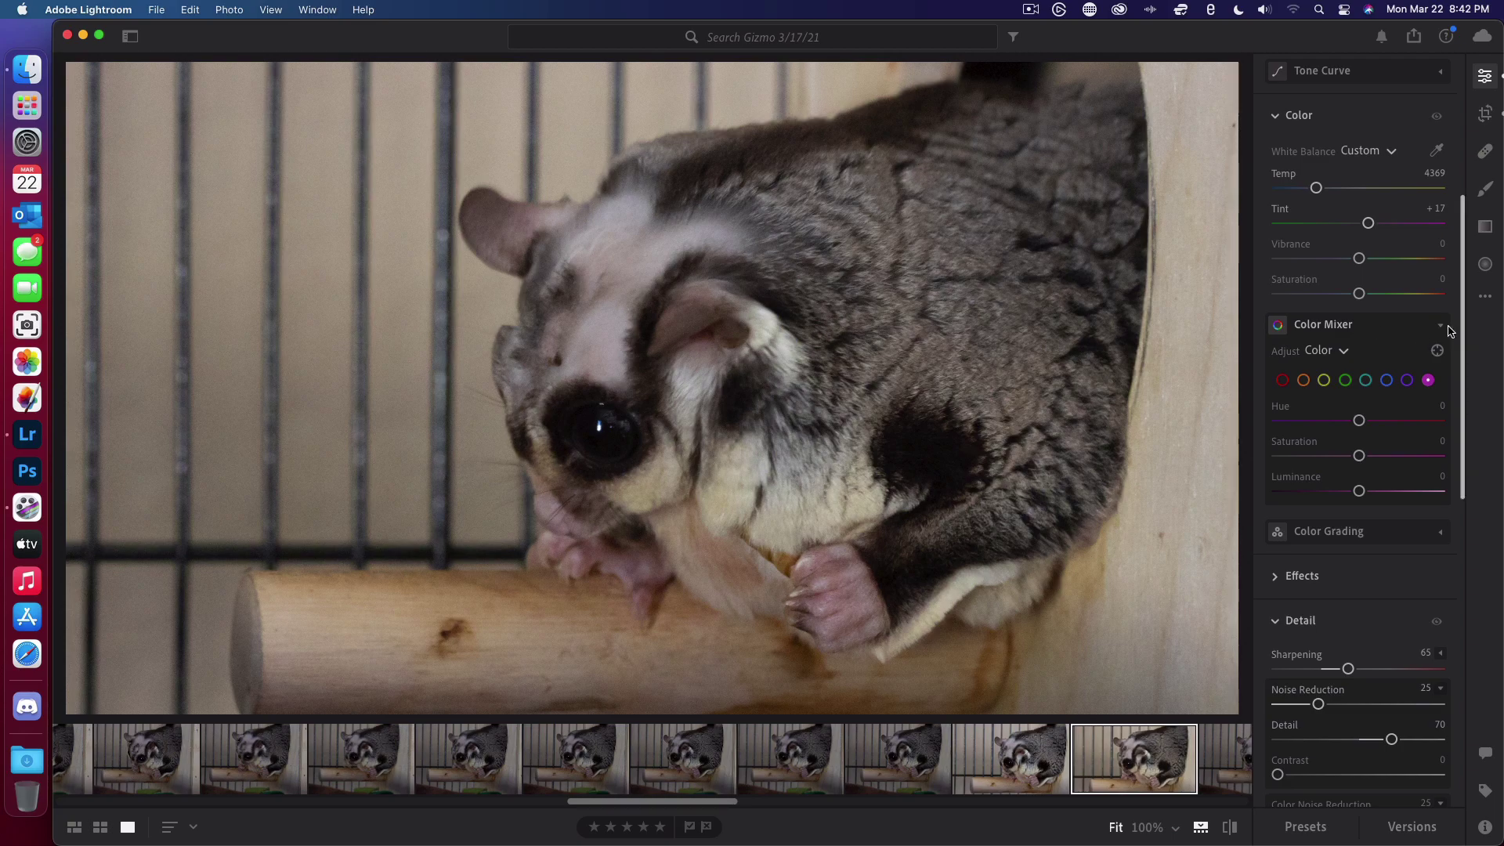
click(1343, 354)
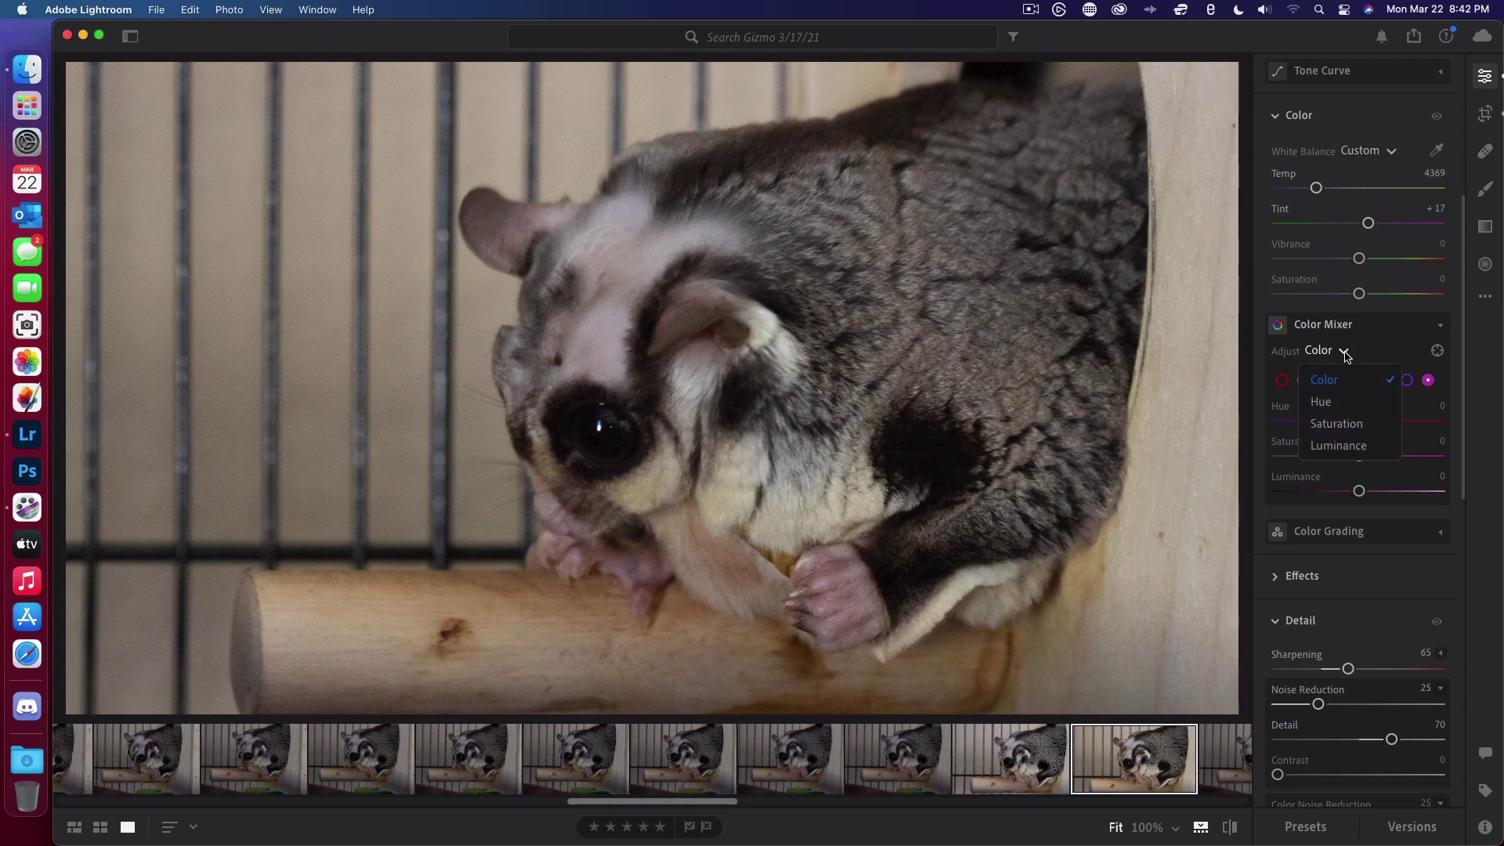
click(1347, 321)
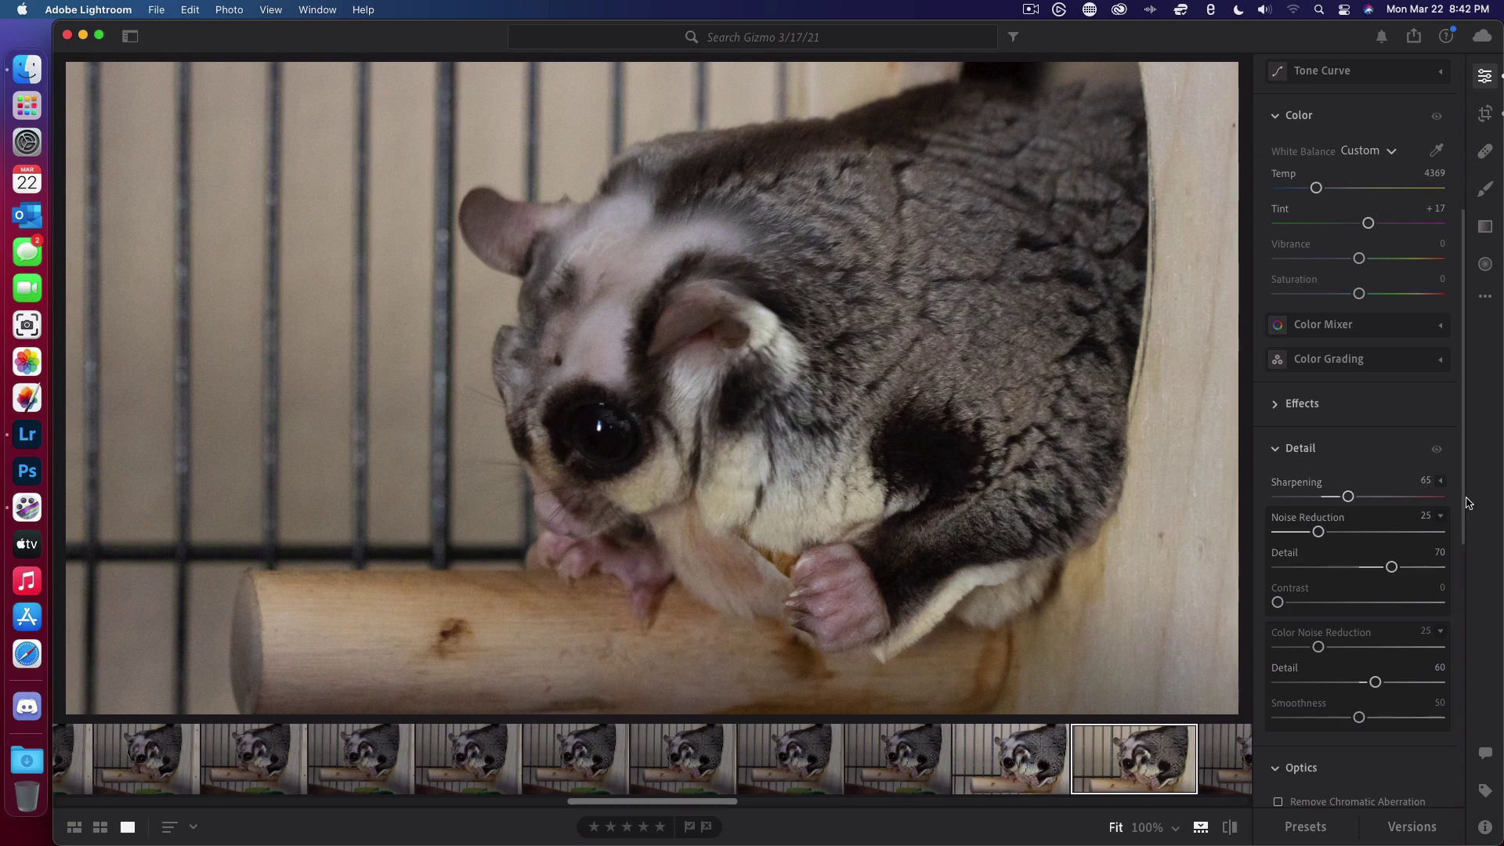
Step: Try defringing the eye at 100% with a purple amount of 20 and a maximum green amount, and reset both to 0
scroll(1467, 503, down, 10)
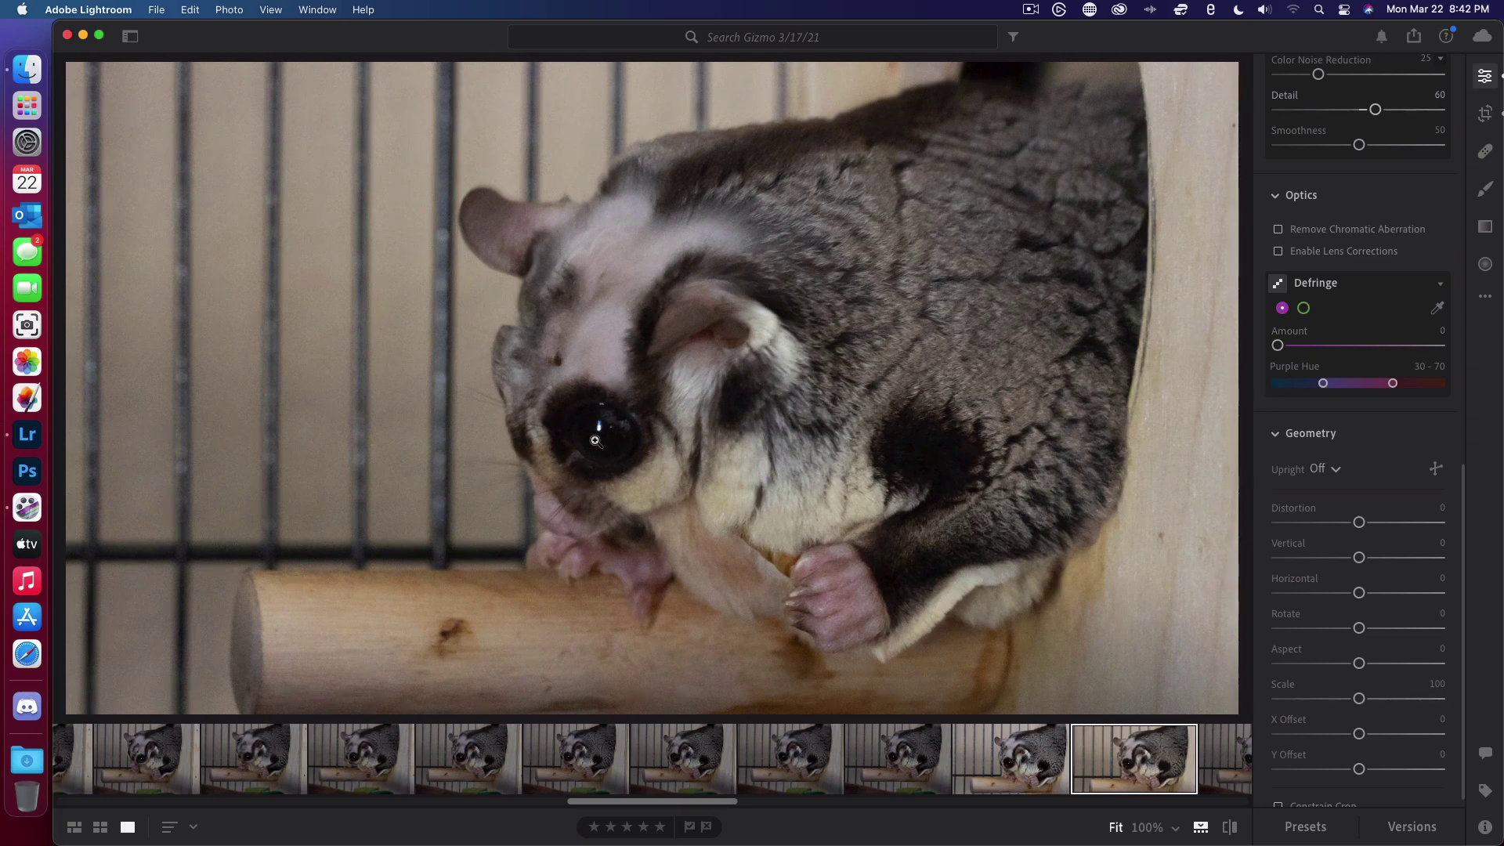
drag(596, 441, 613, 389)
click(600, 432)
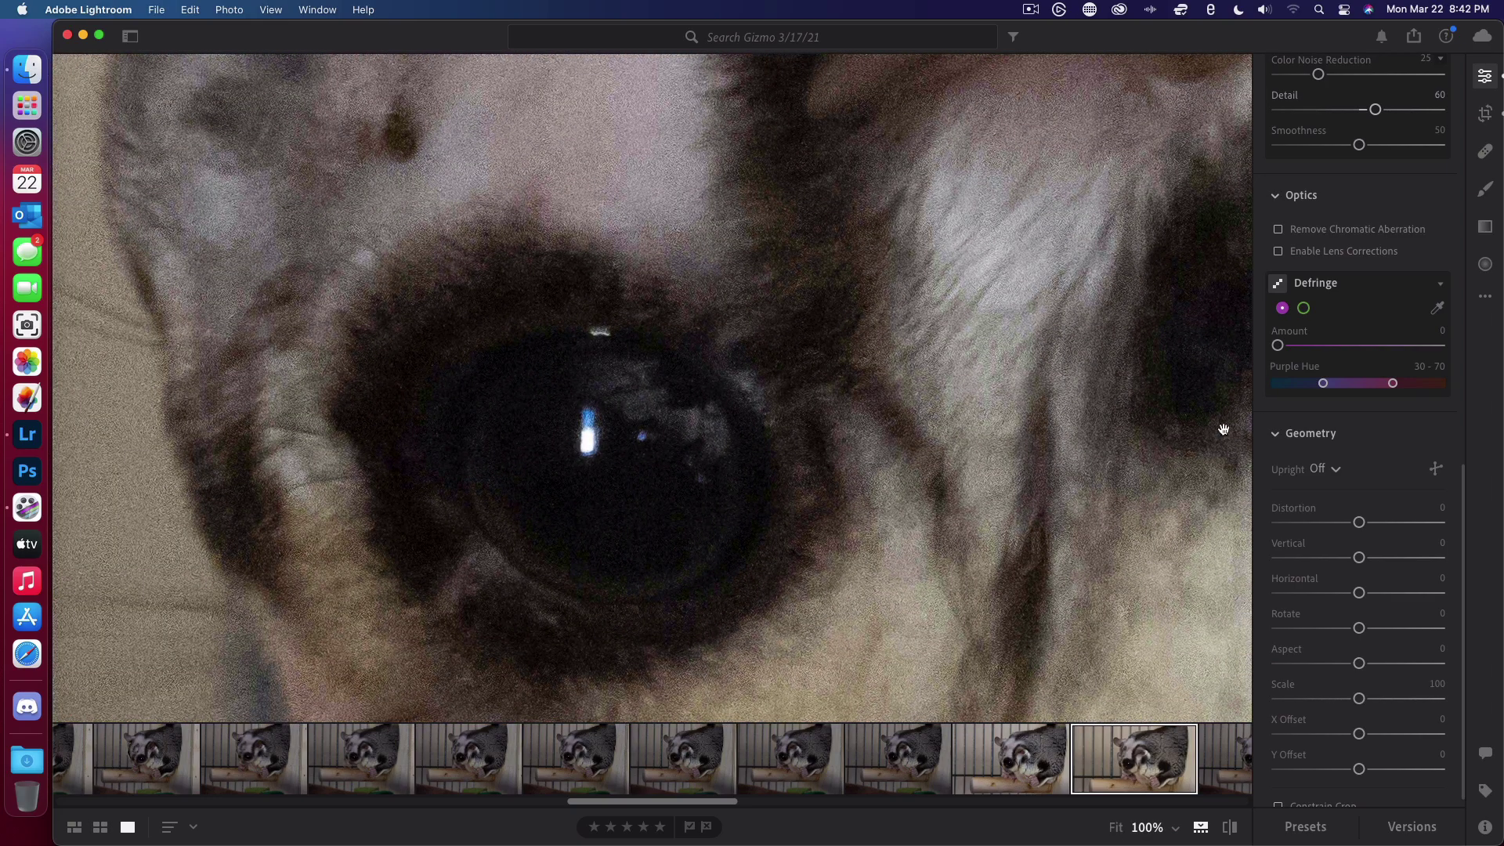
drag(1278, 347, 1466, 367)
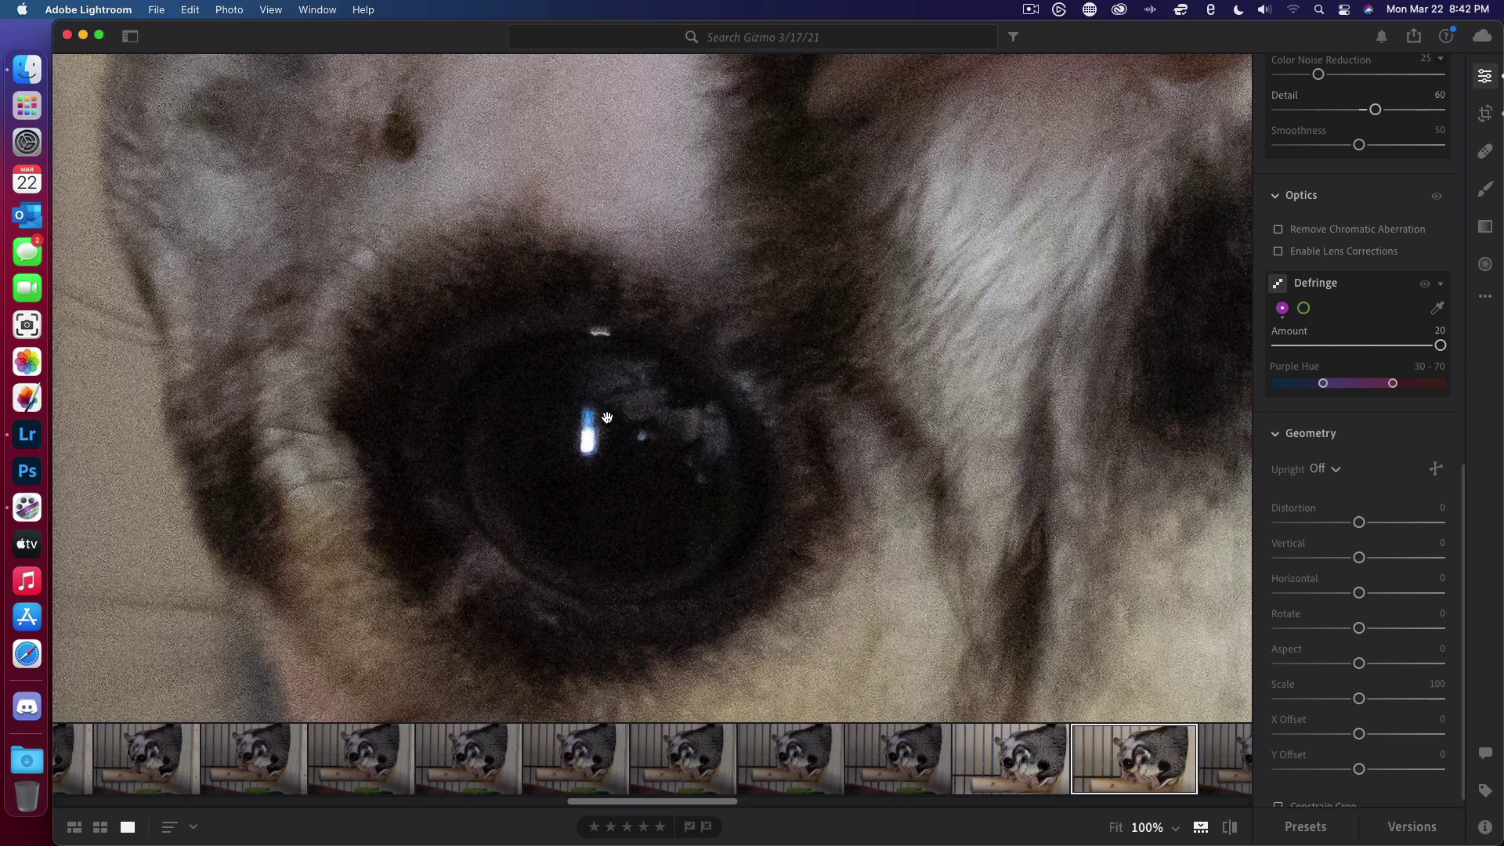
click(1303, 308)
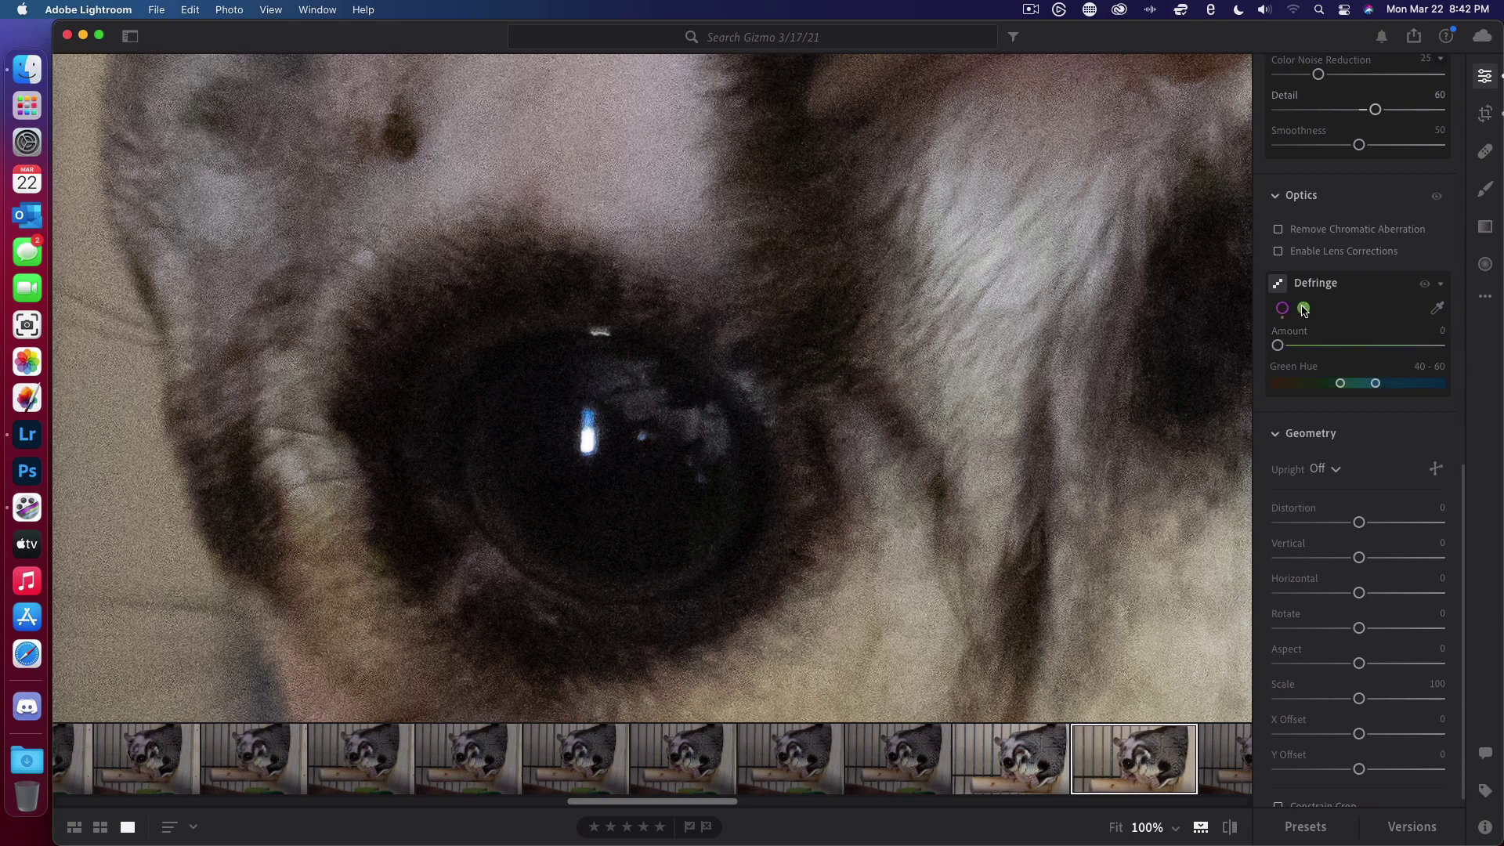
drag(1277, 345, 1490, 370)
drag(1440, 346, 1208, 346)
click(1282, 308)
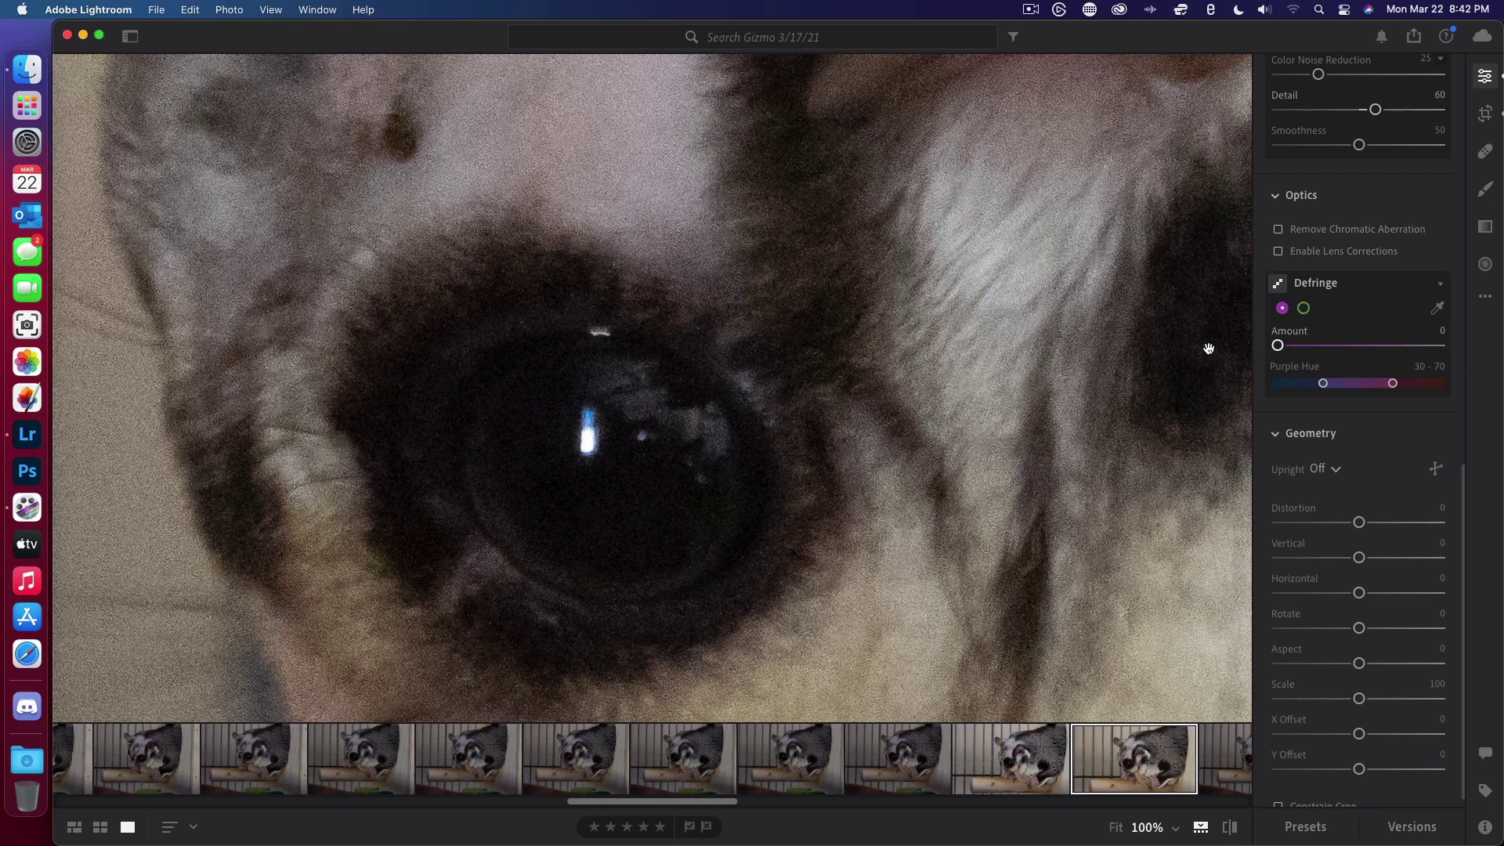
Step: Try a purple defringe amount on the eye at 100% again, reset it to 0, and return the photo to fit view
click(642, 445)
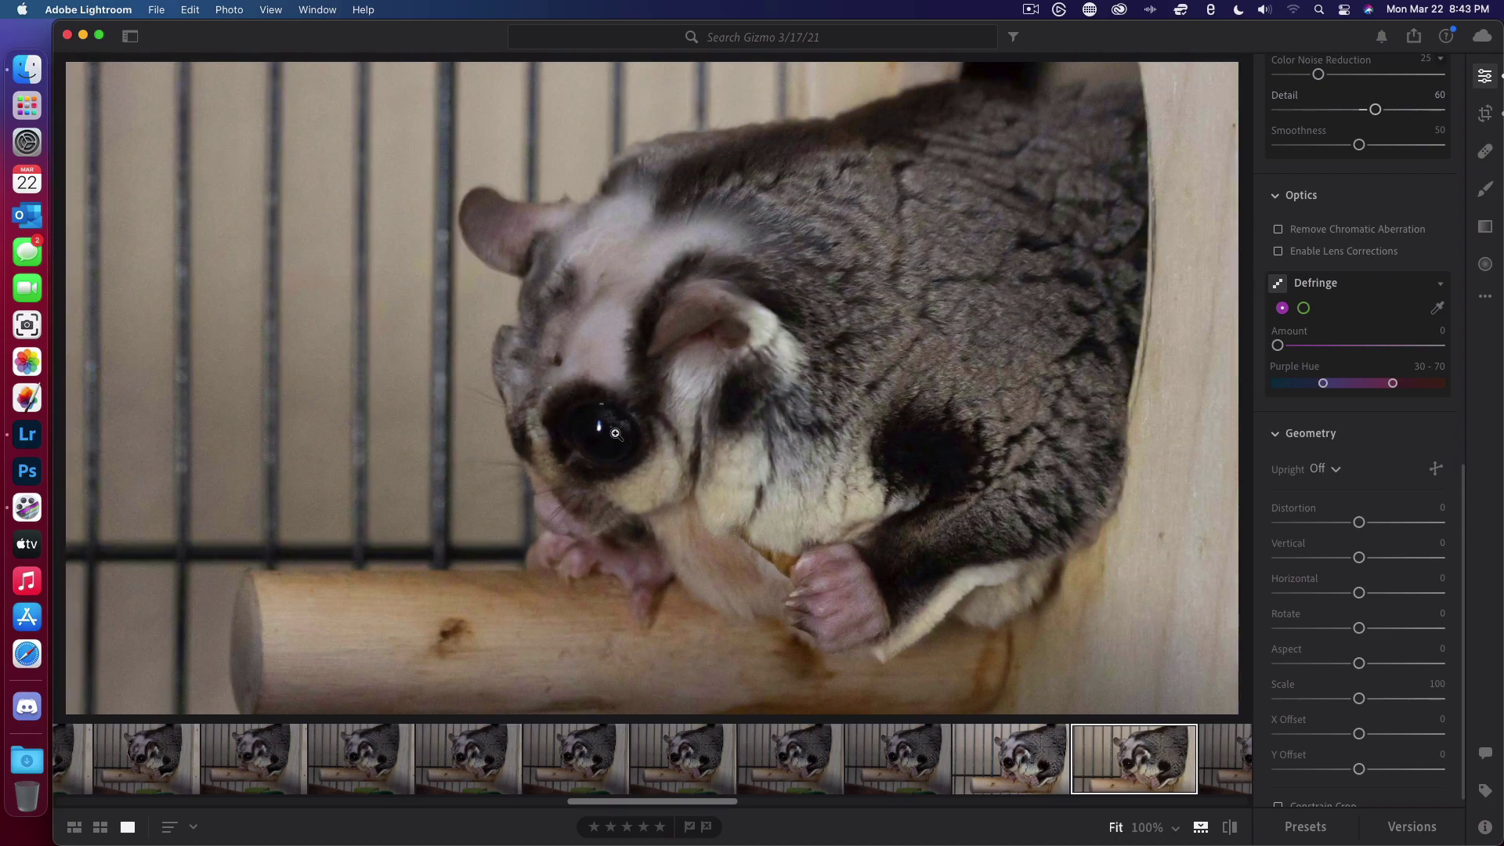
click(615, 435)
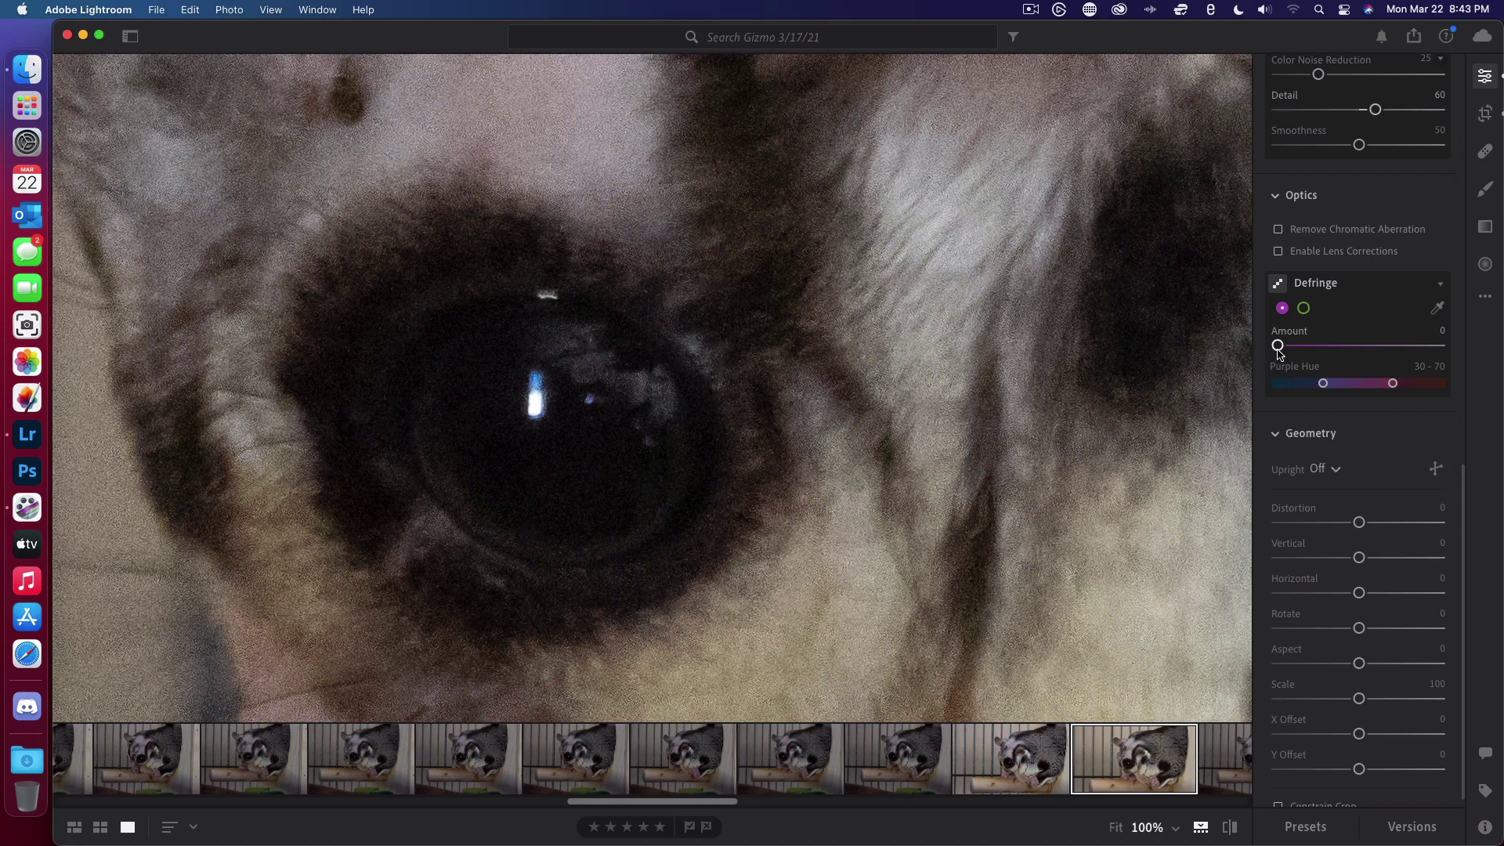
drag(1279, 350, 1290, 351)
drag(1299, 351, 1299, 351)
drag(1298, 350, 1247, 349)
click(1440, 286)
click(955, 464)
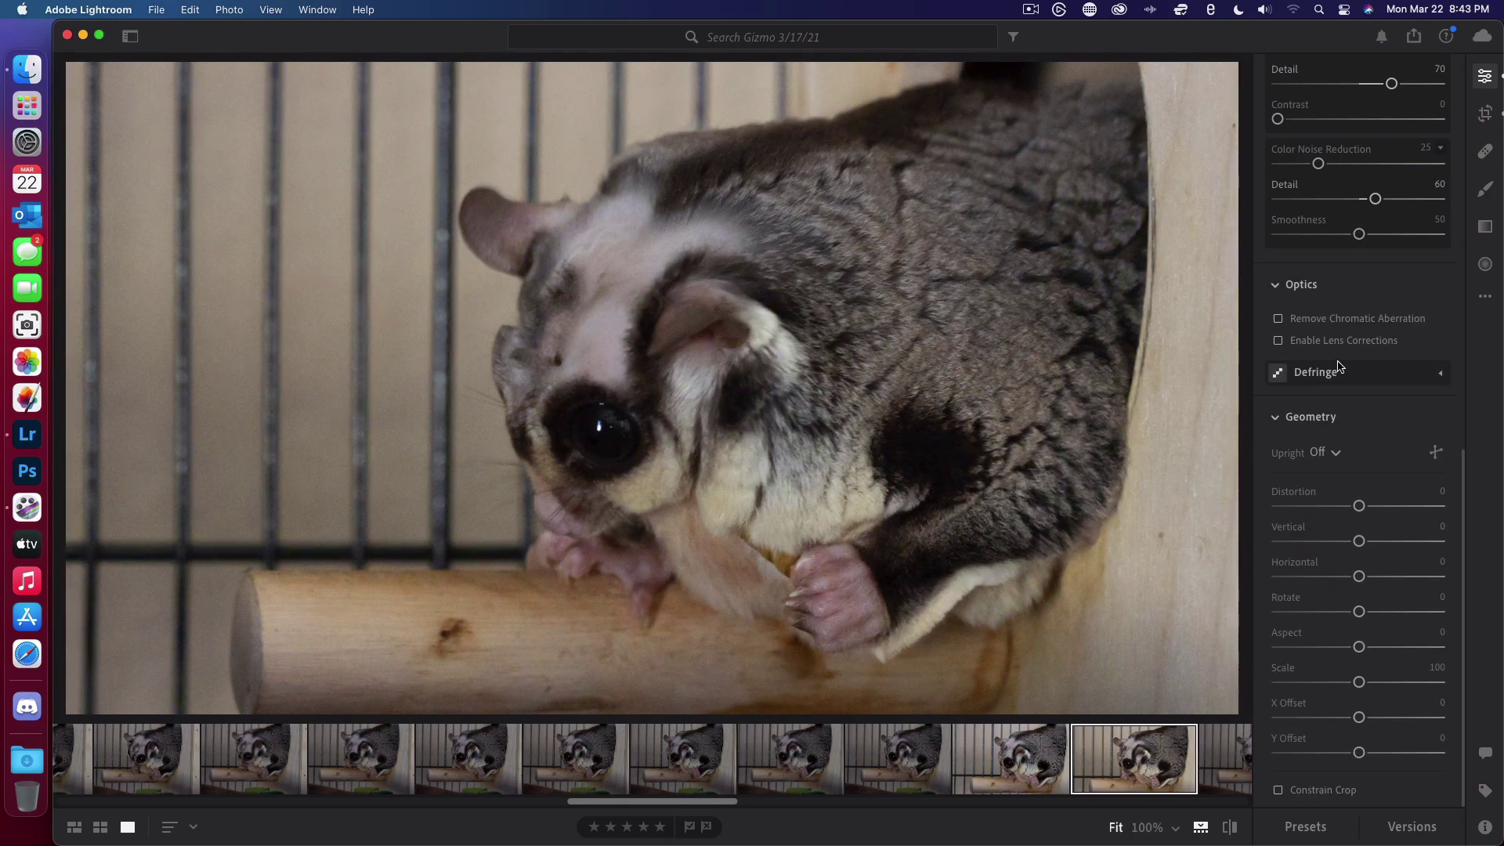
click(1316, 374)
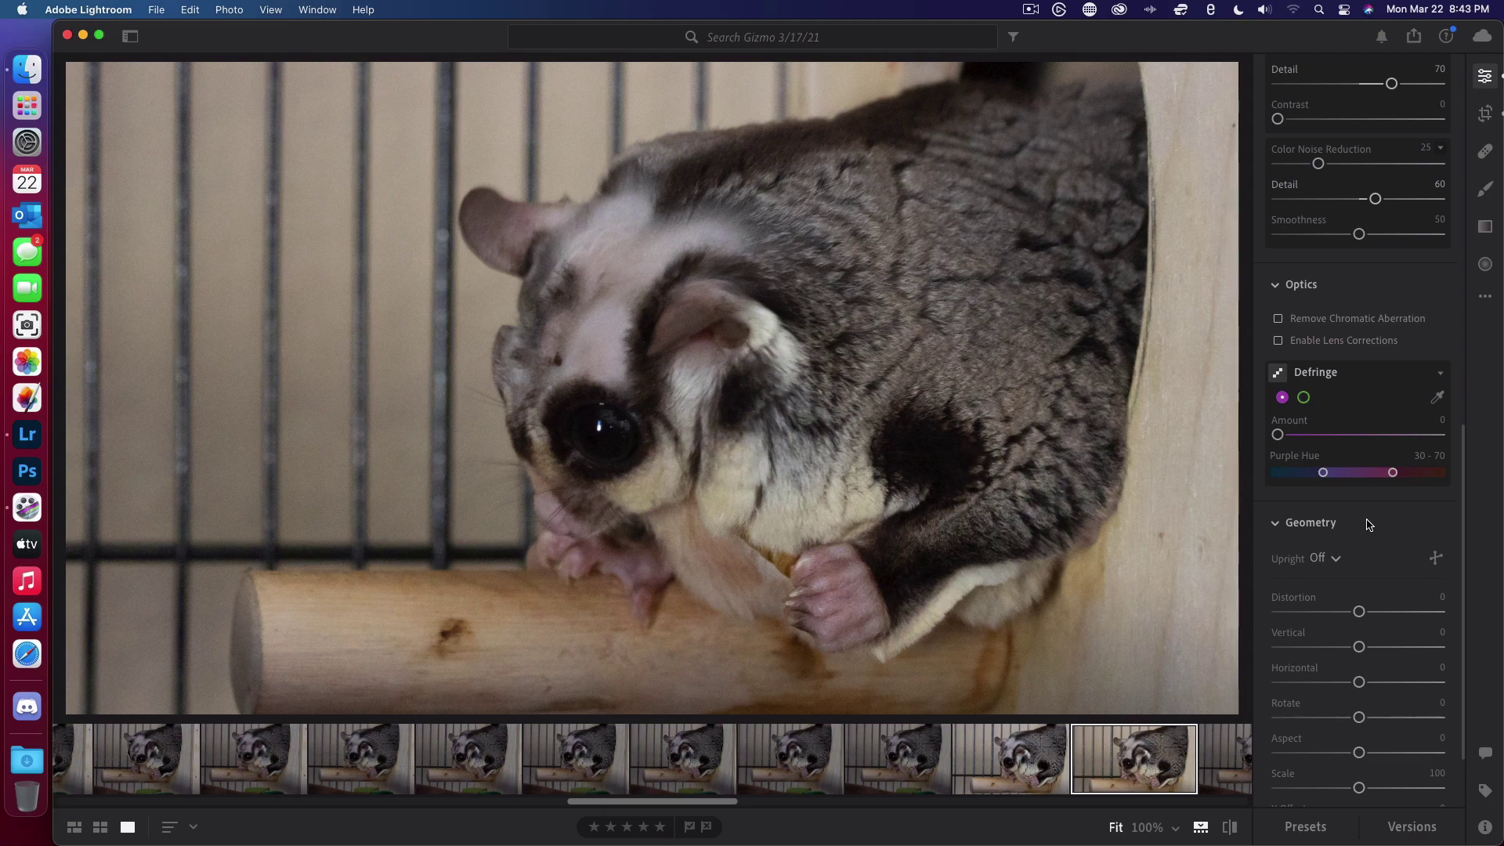
scroll(1386, 548, down, 3)
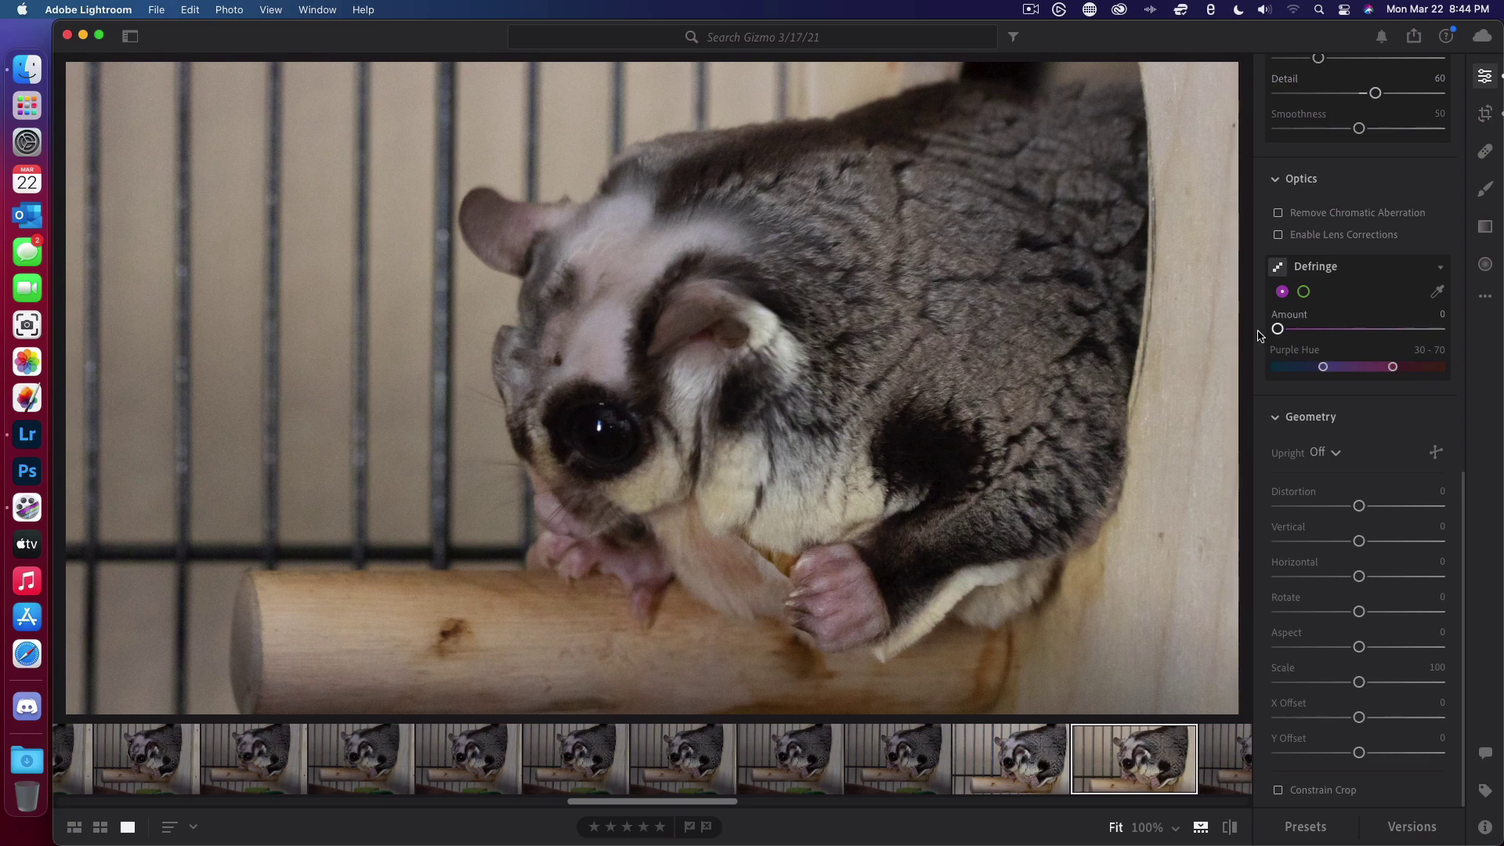
Step: Remove the dark knot on the wooden perch with the Healing Brush in Heal mode at size 11
click(1485, 188)
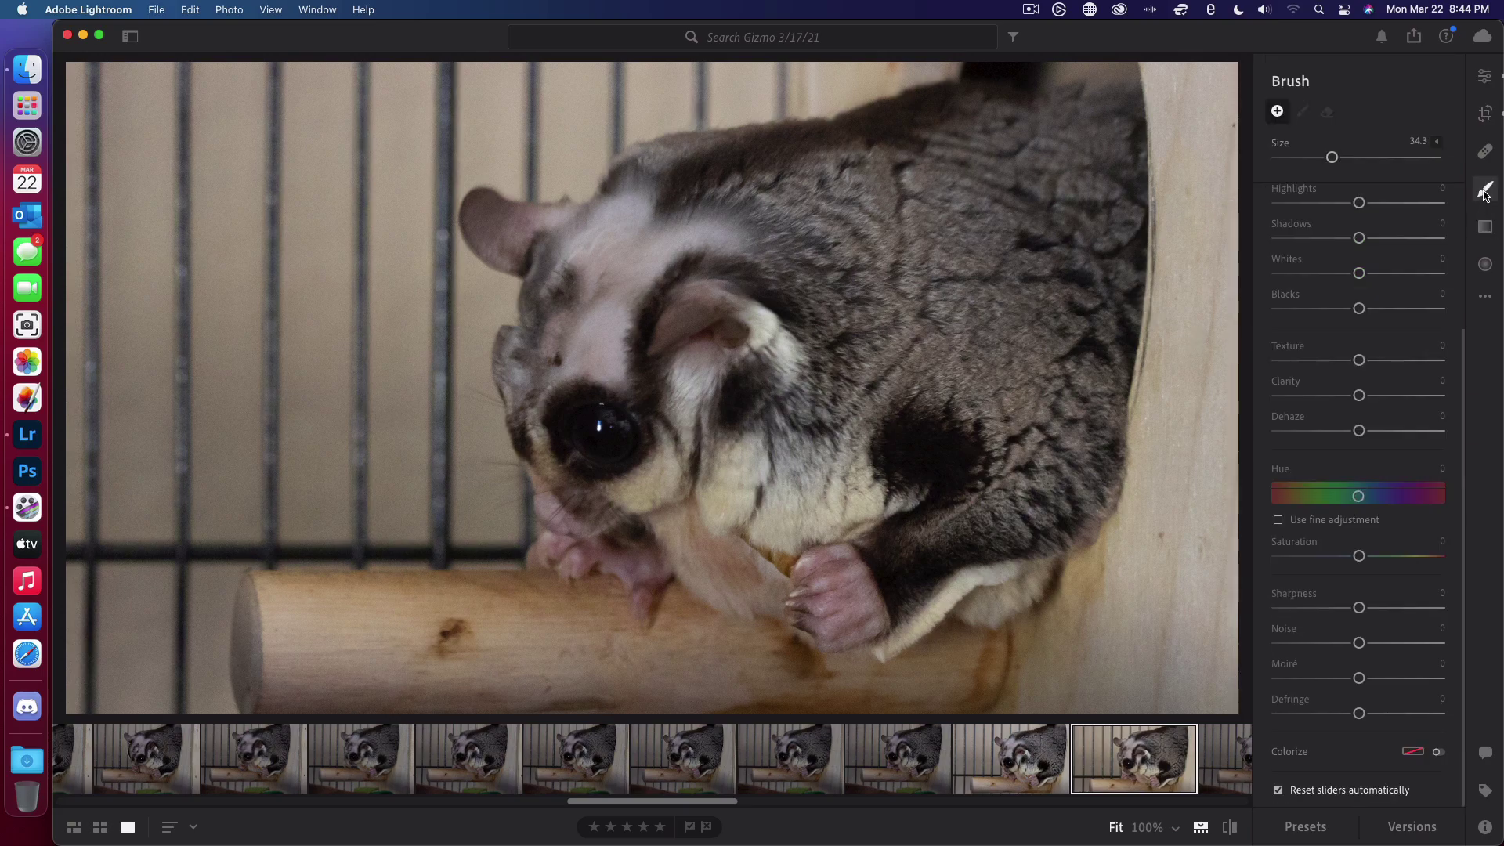
click(1485, 150)
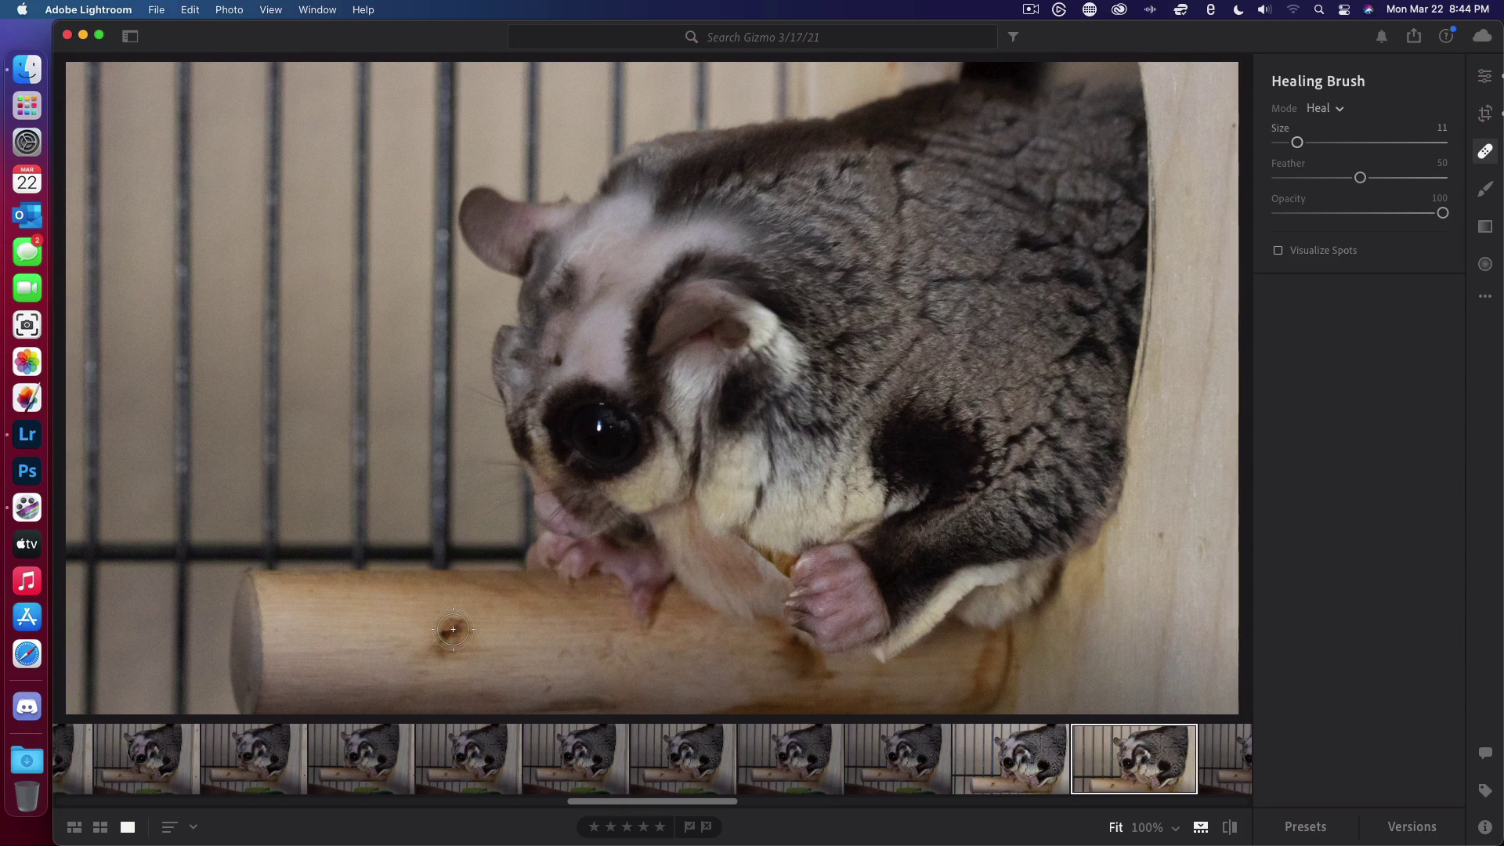
mouse_move(453, 629)
mouse_down()
mouse_move(419, 639)
mouse_move(435, 664)
mouse_move(462, 636)
mouse_up()
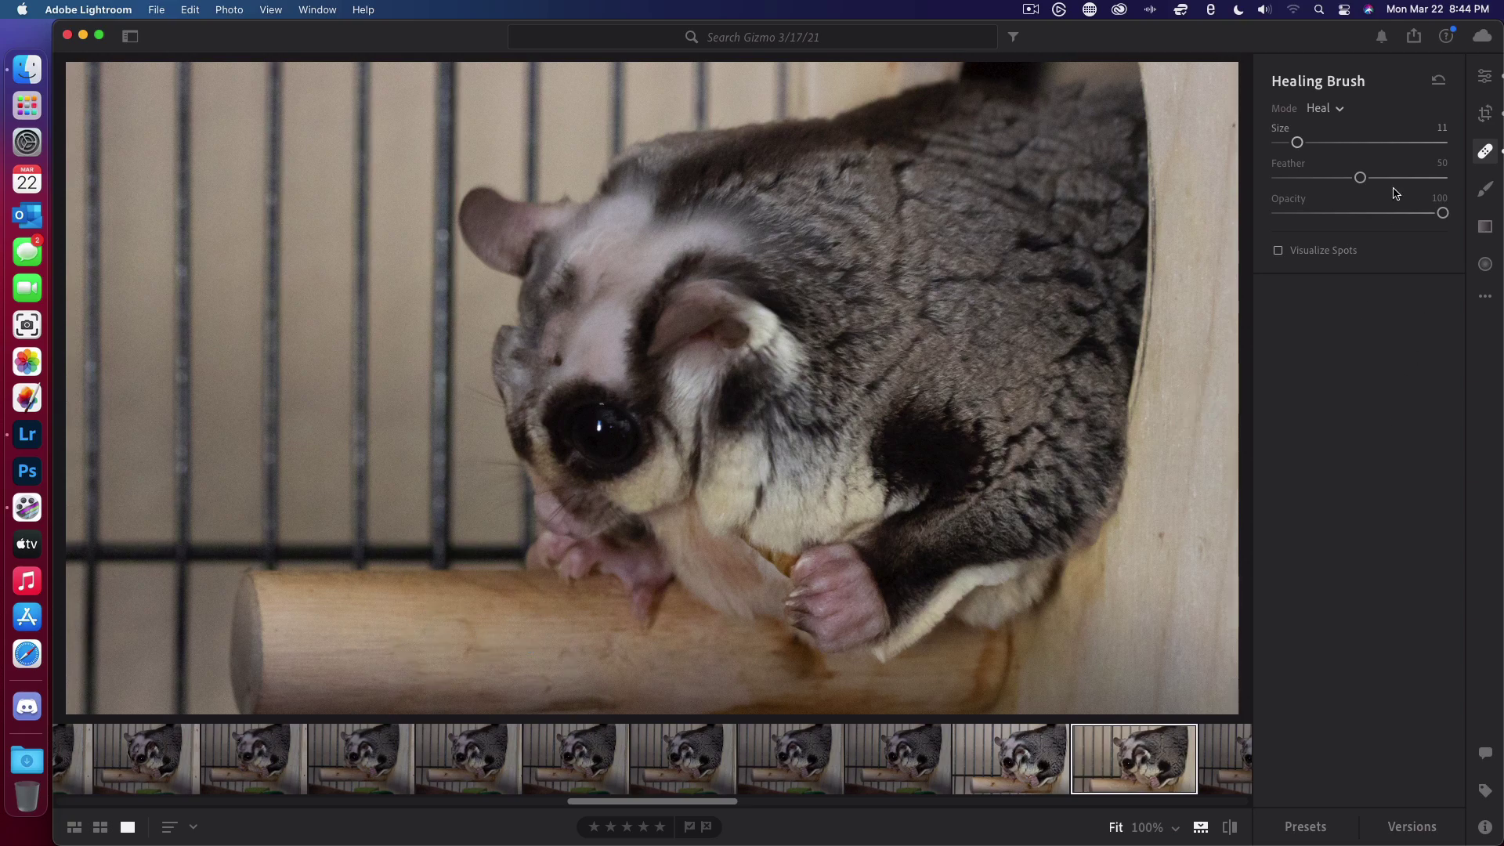
Step: Open the custom export settings for the edited photo
click(1408, 40)
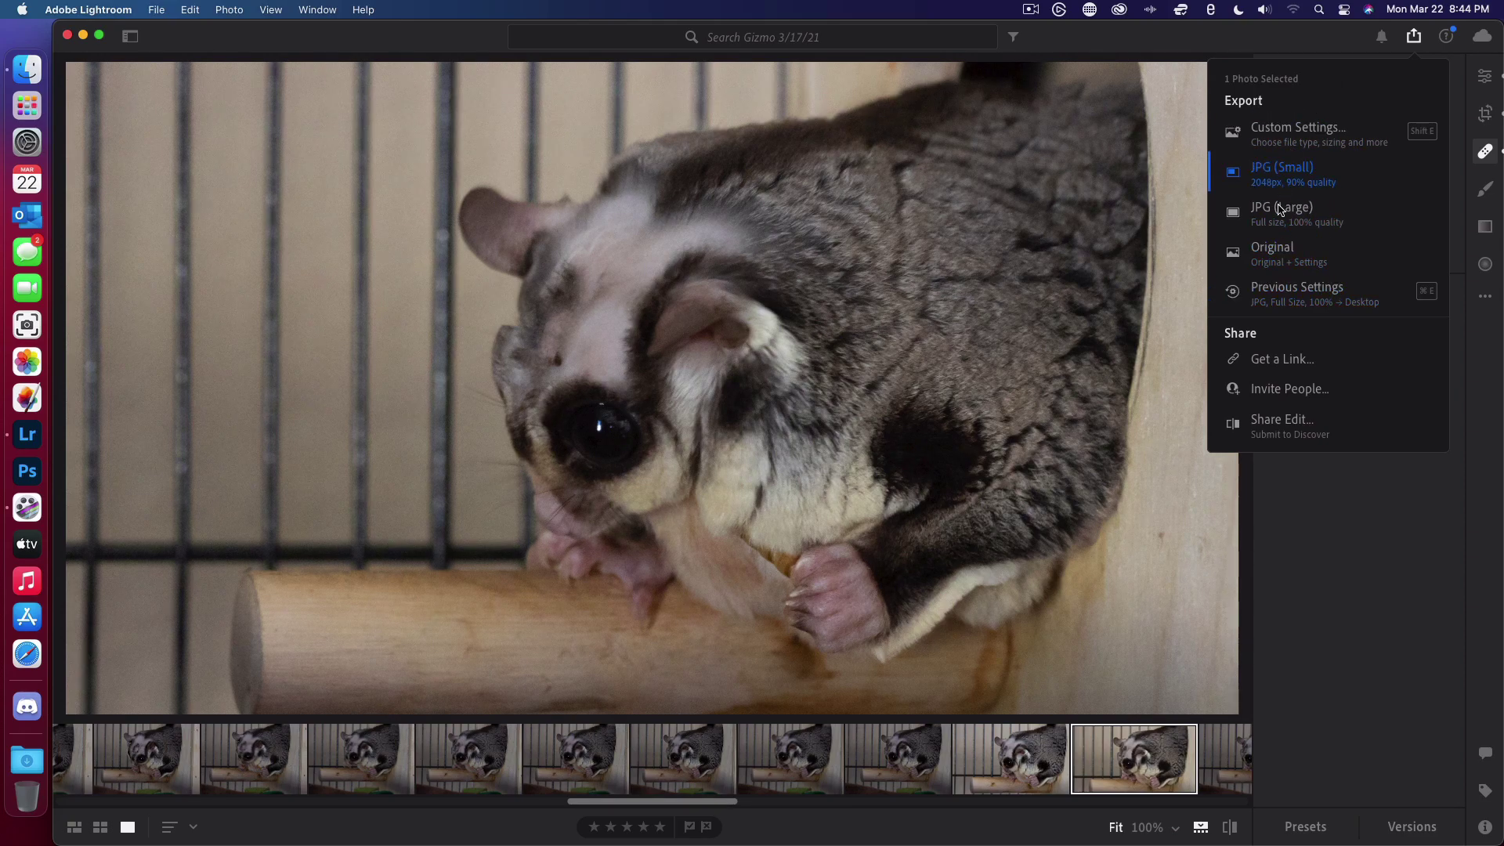
click(702, 397)
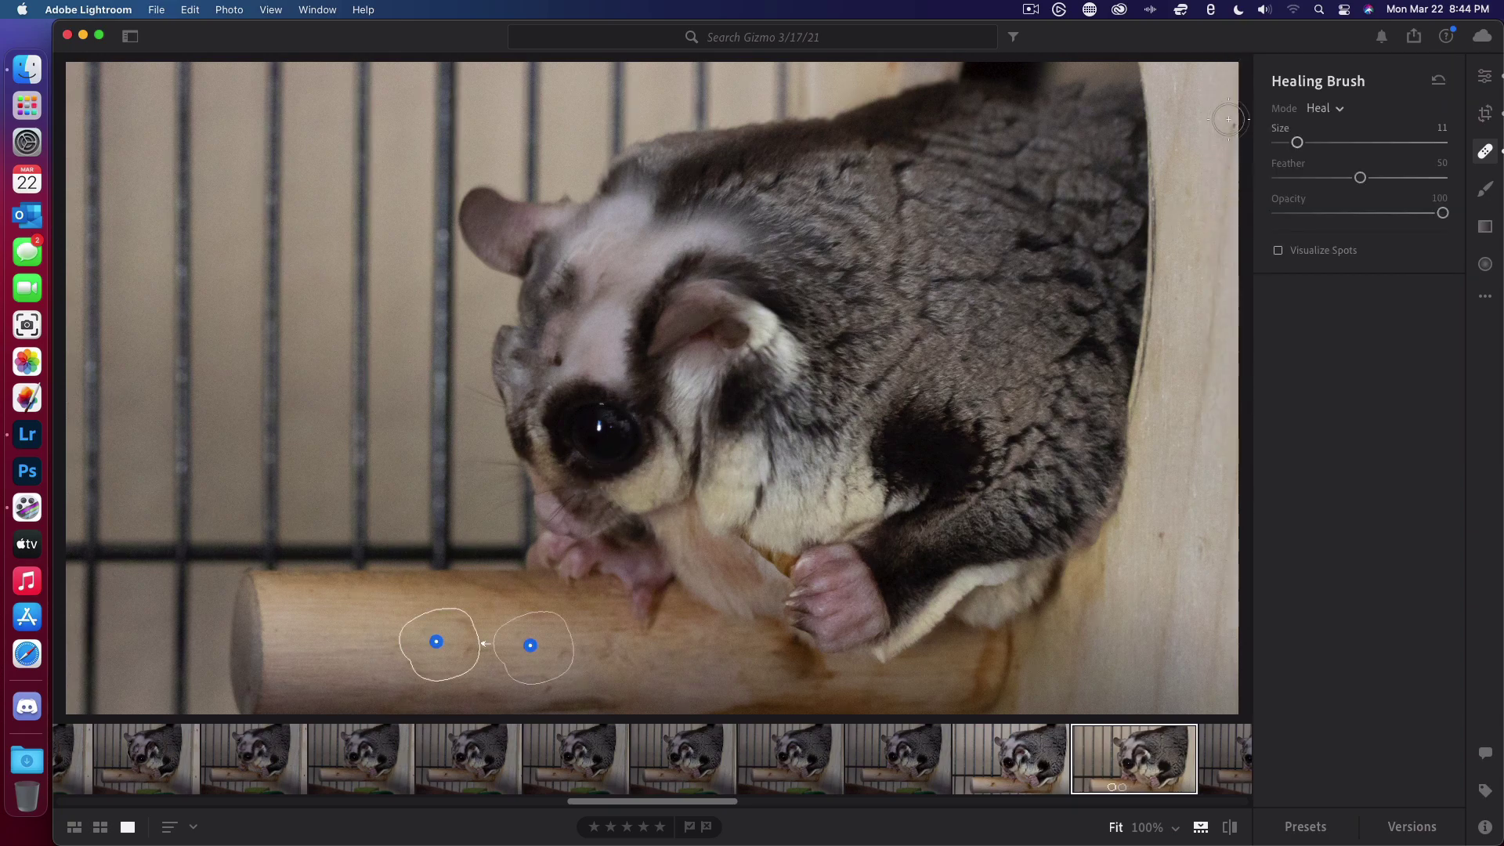
click(1413, 37)
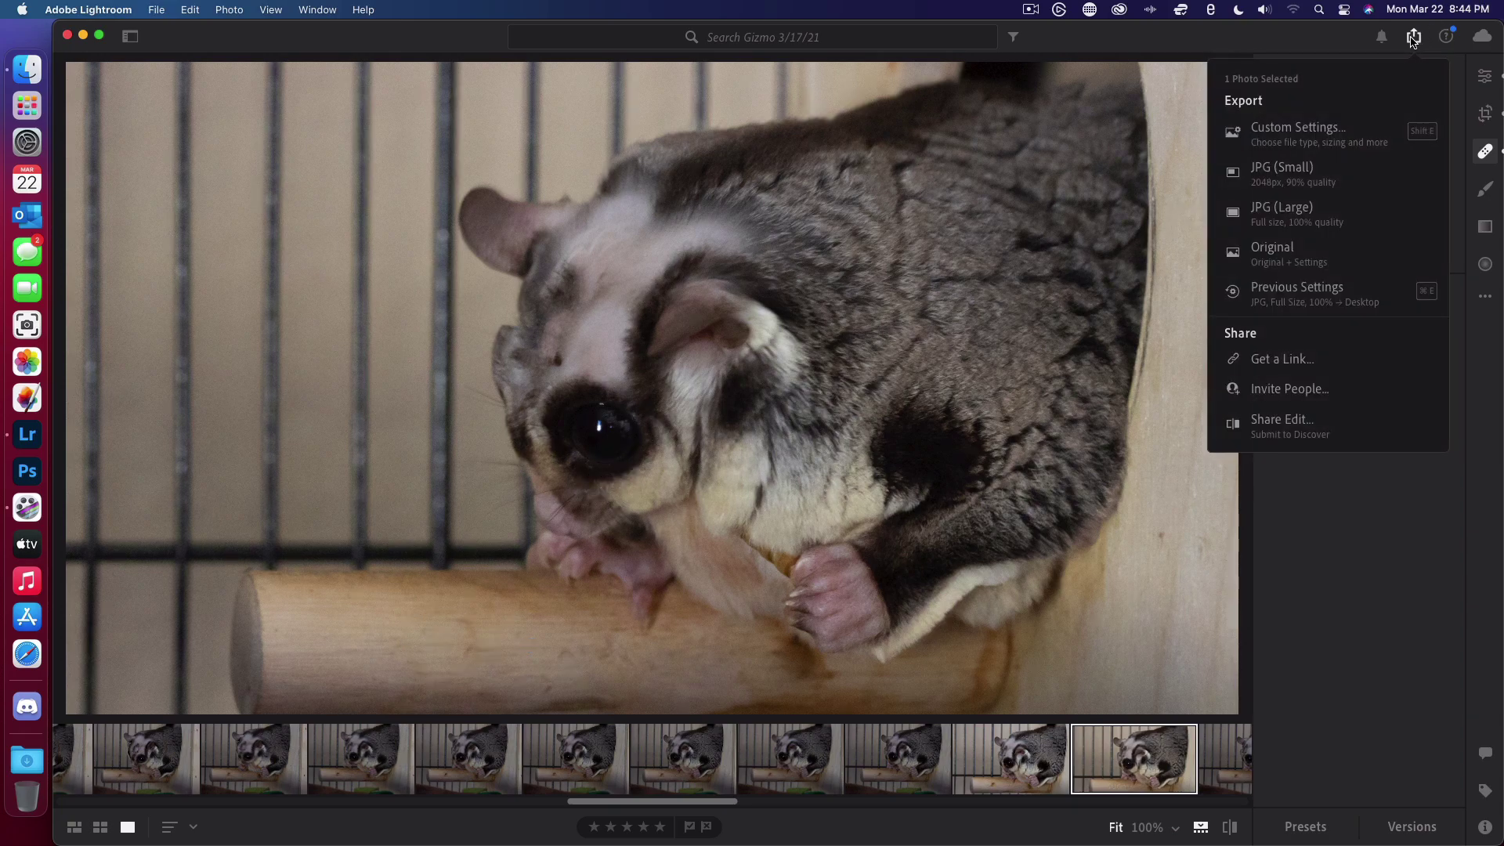
click(1341, 135)
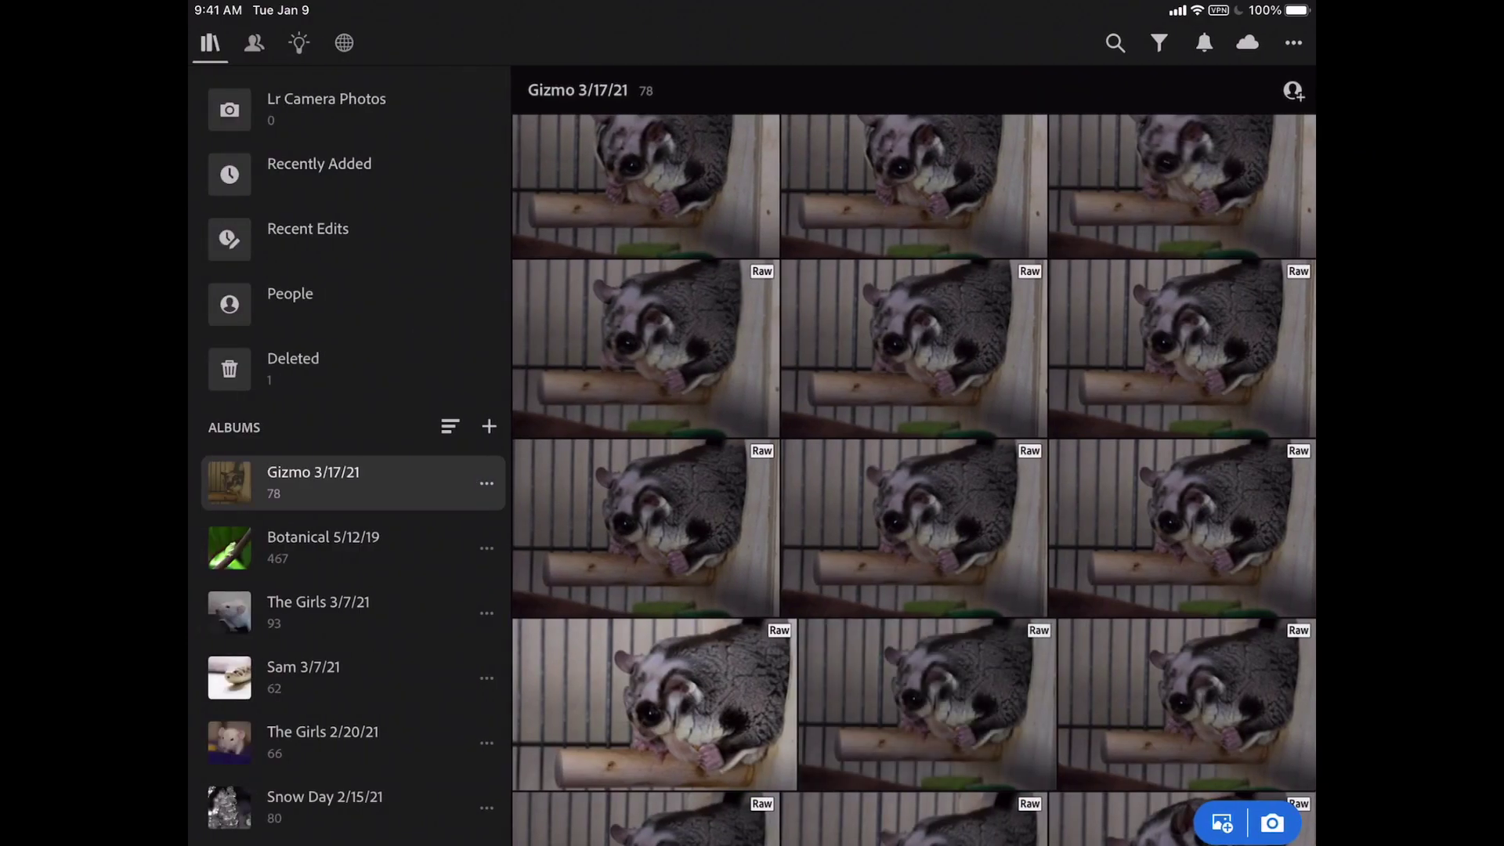
Step: Check the info of IMG_2721.CR3 in Lightroom on the iPad and return to the album grid
click(926, 705)
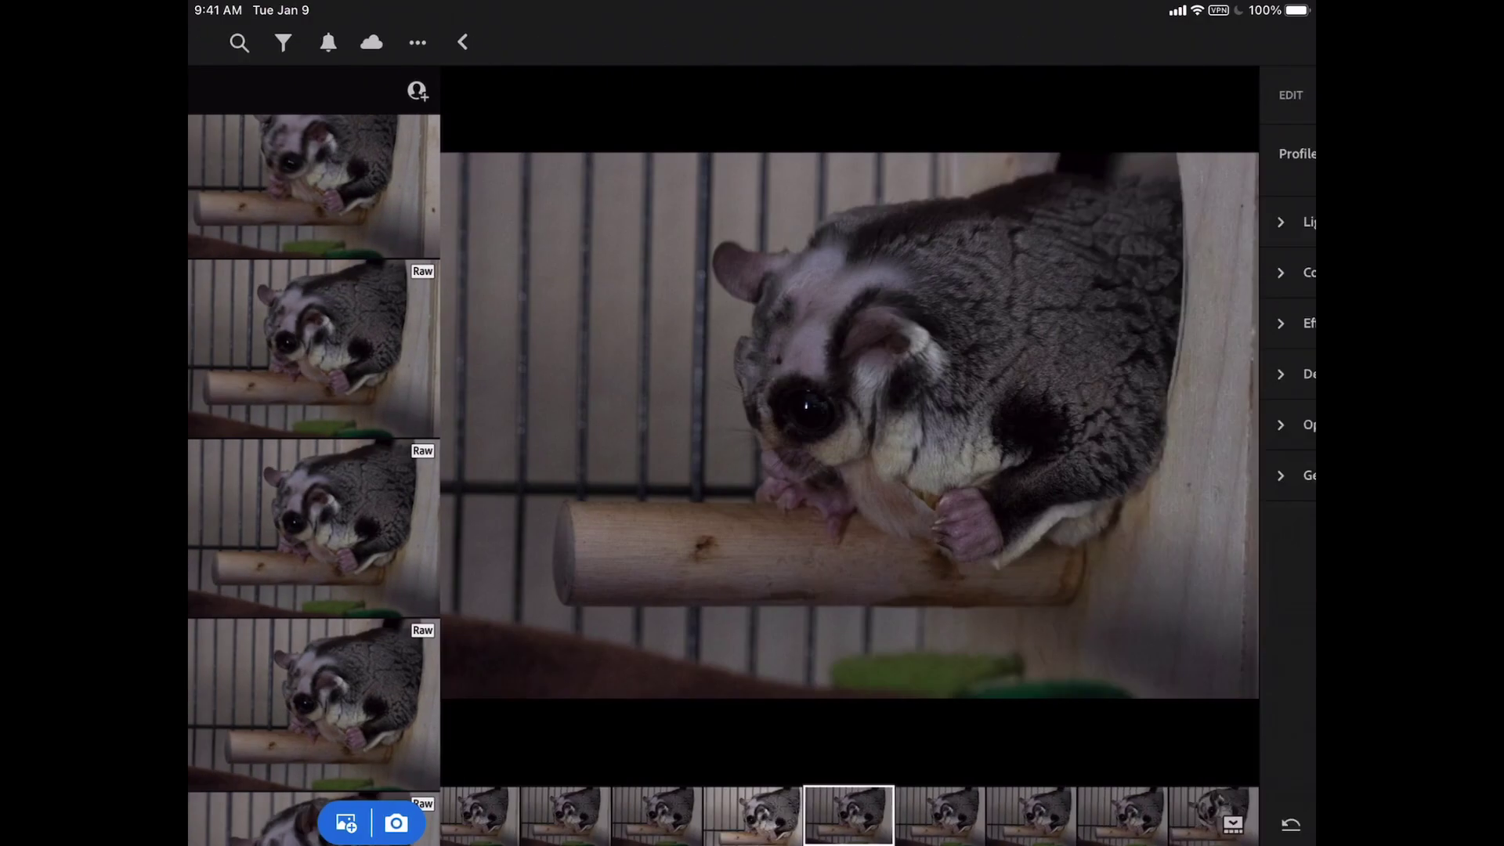
click(1292, 825)
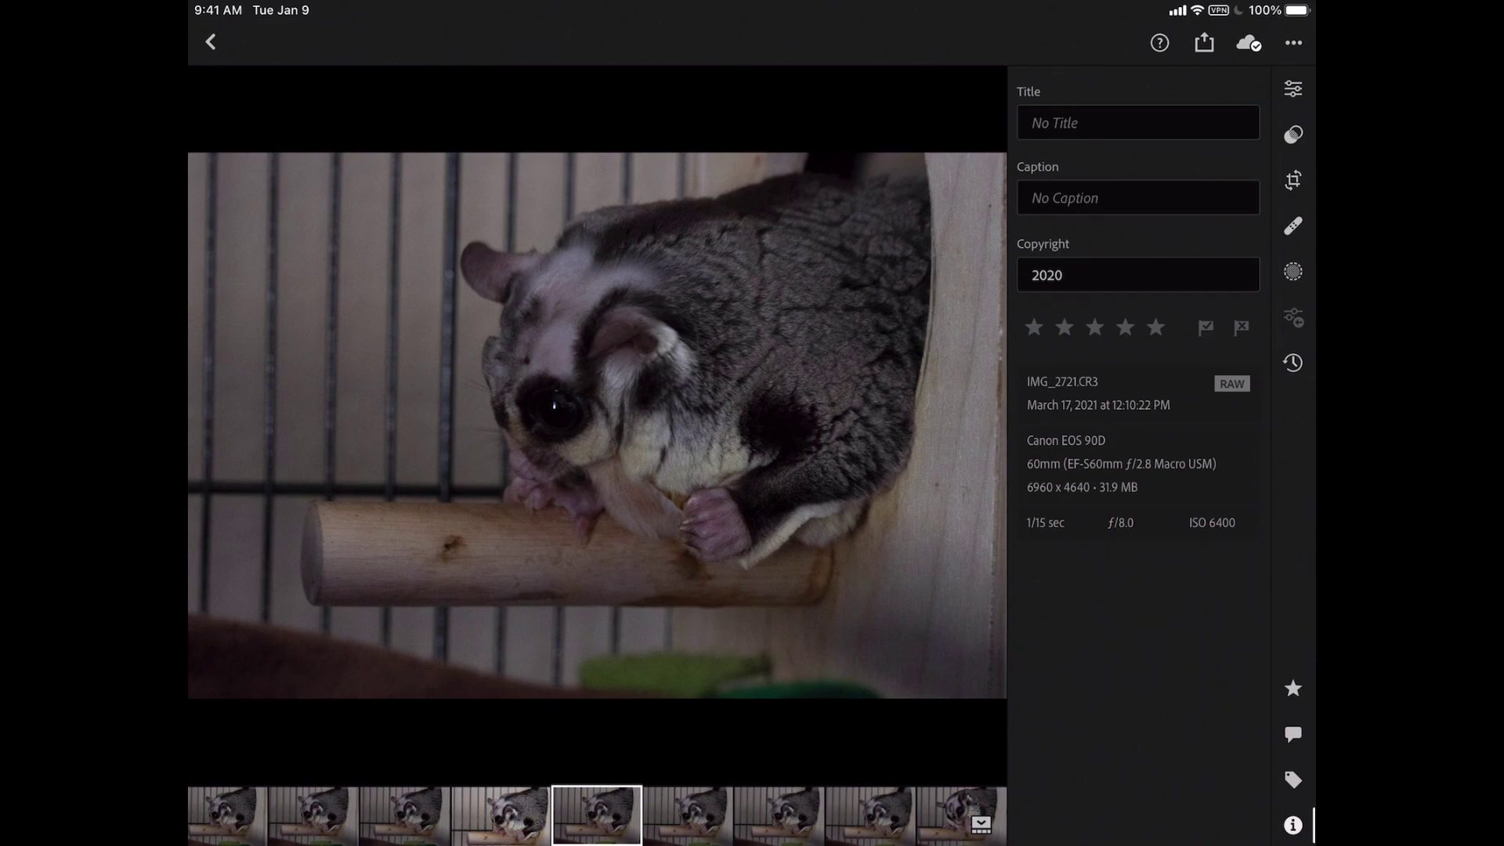
click(210, 42)
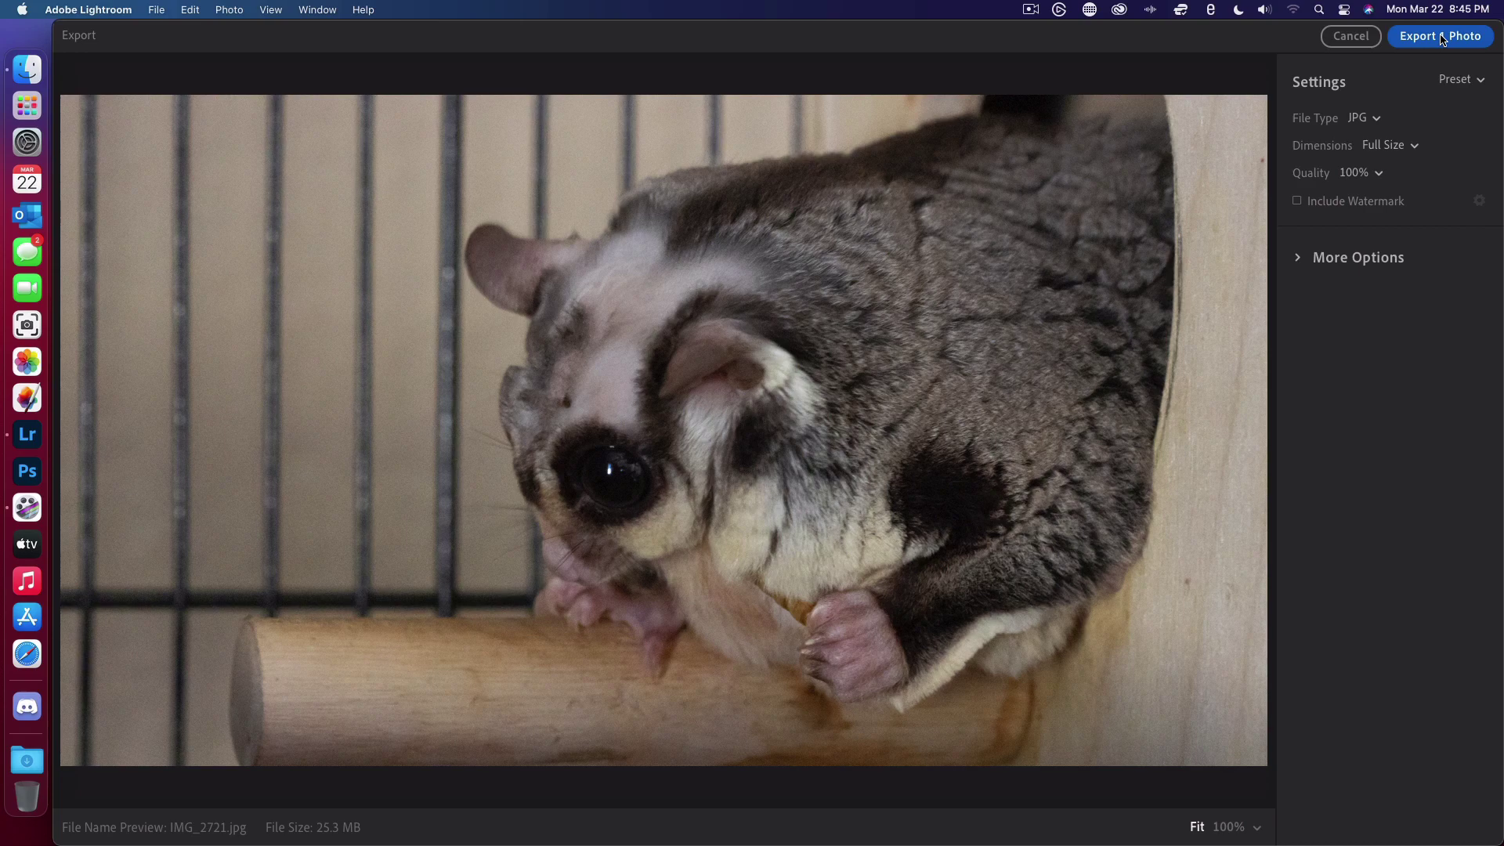
Step: Export the photo from the Mac without a watermark as a full-size JPG at 100% quality to the Desktop, and quit Lightroom
click(1373, 205)
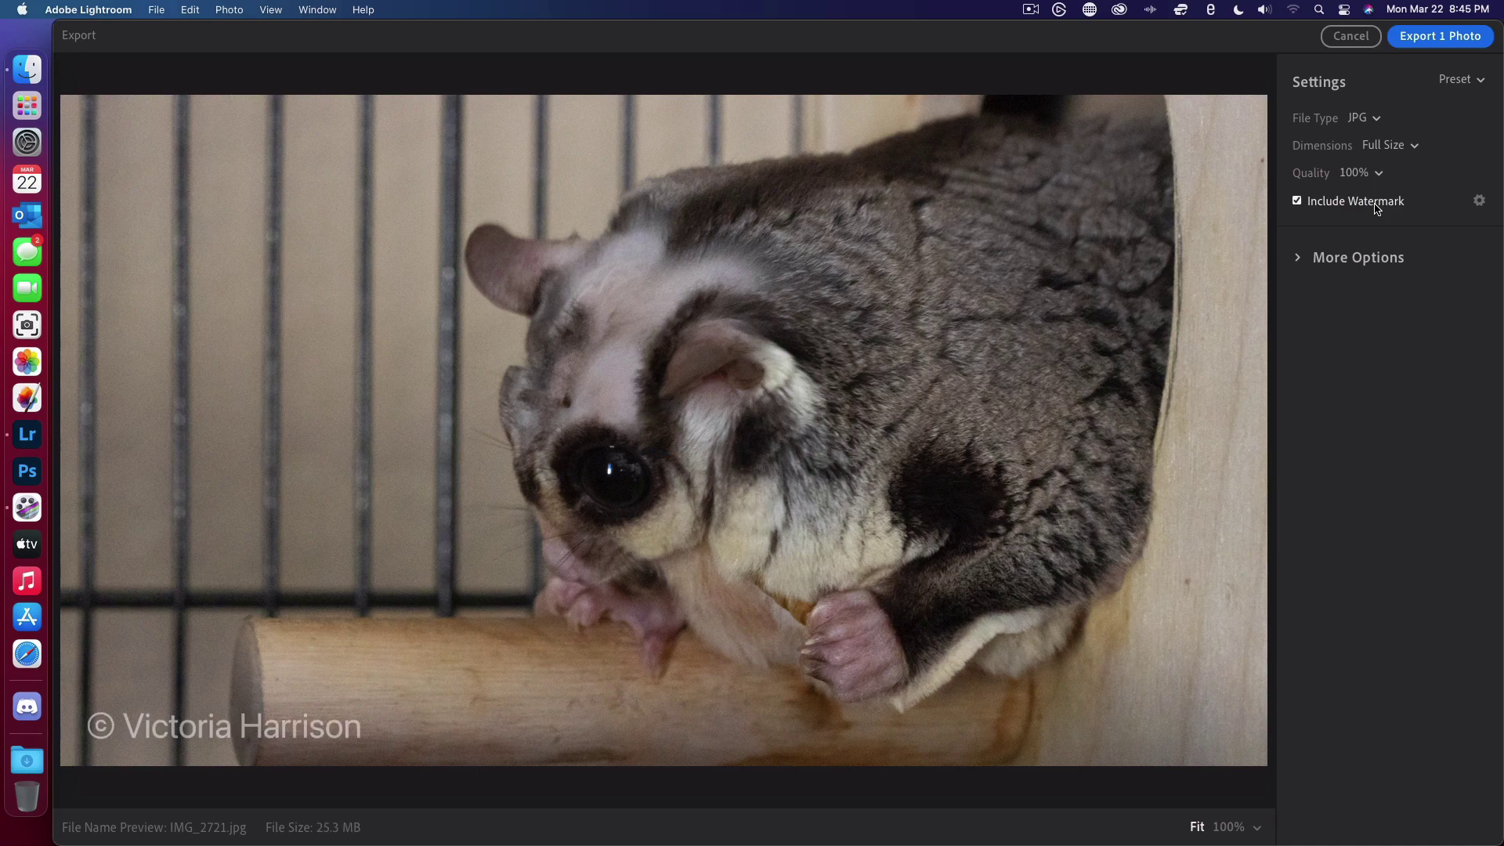
click(1377, 205)
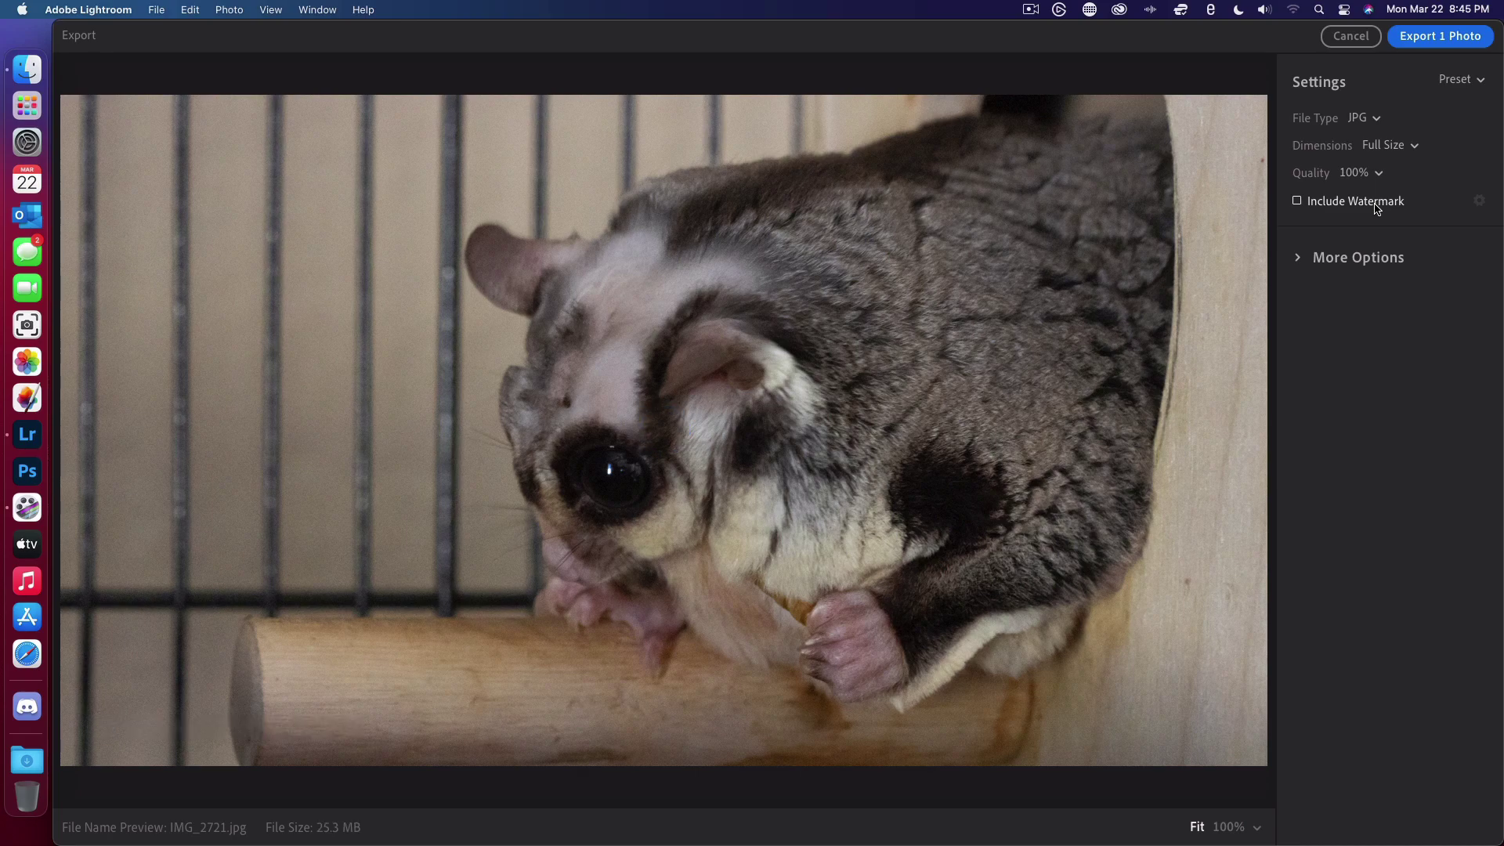
click(1444, 37)
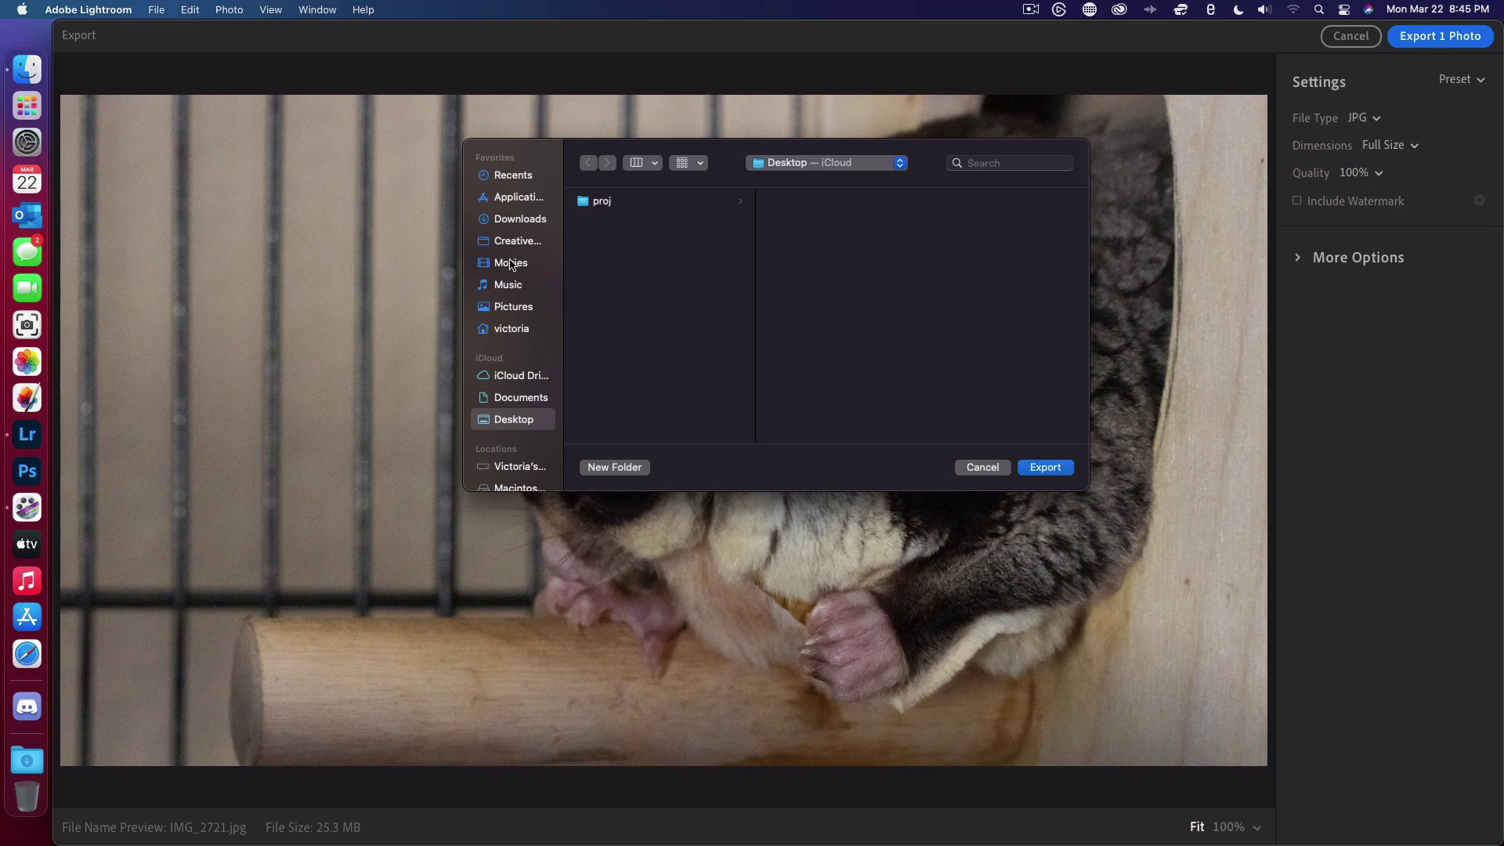
scroll(513, 234, down, 2)
scroll(512, 230, down, 5)
scroll(511, 230, up, 8)
click(1045, 468)
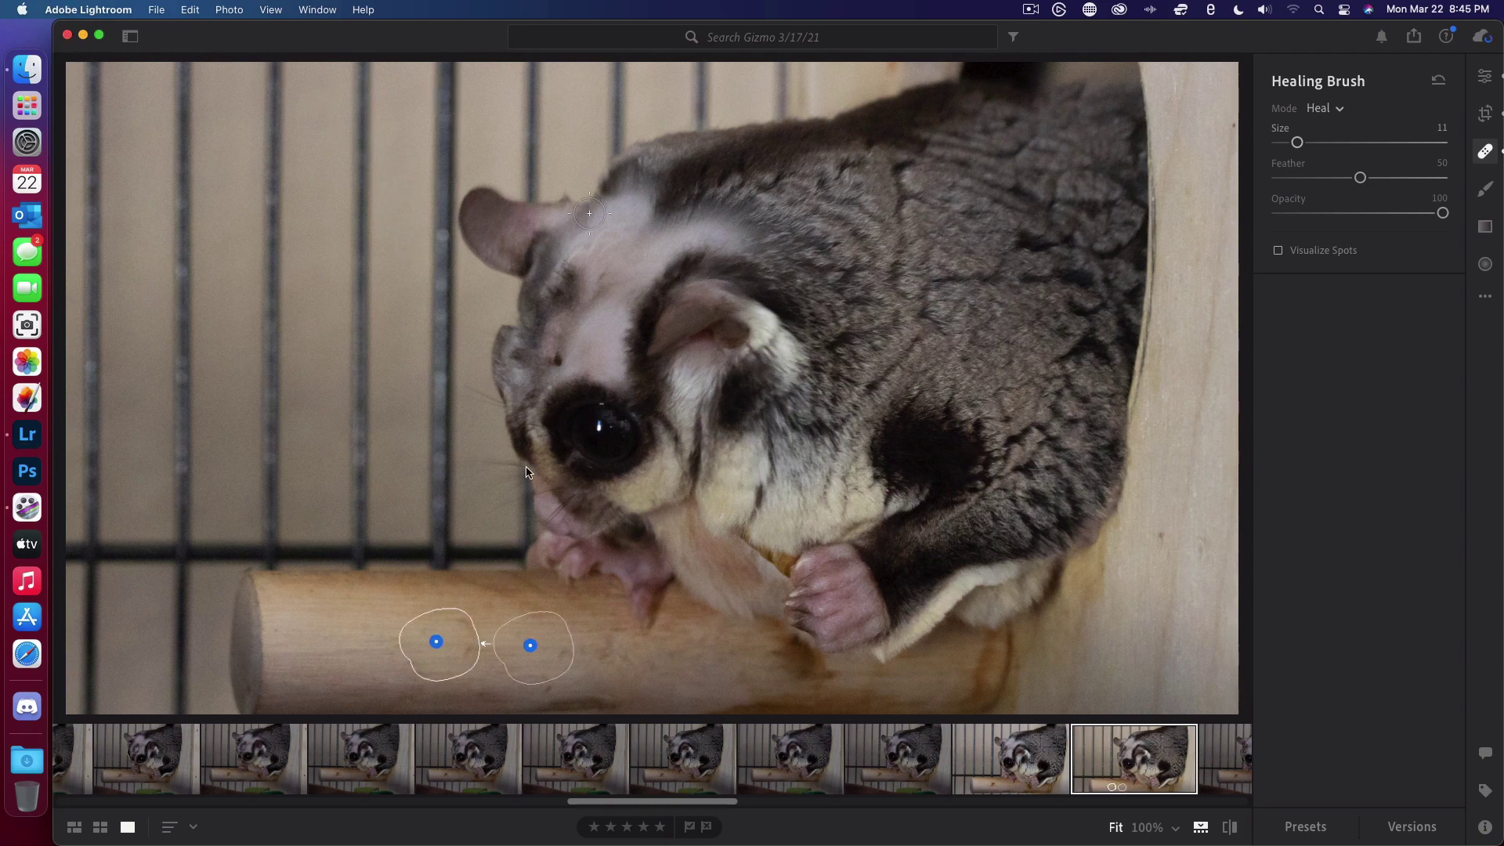
key(super+q)
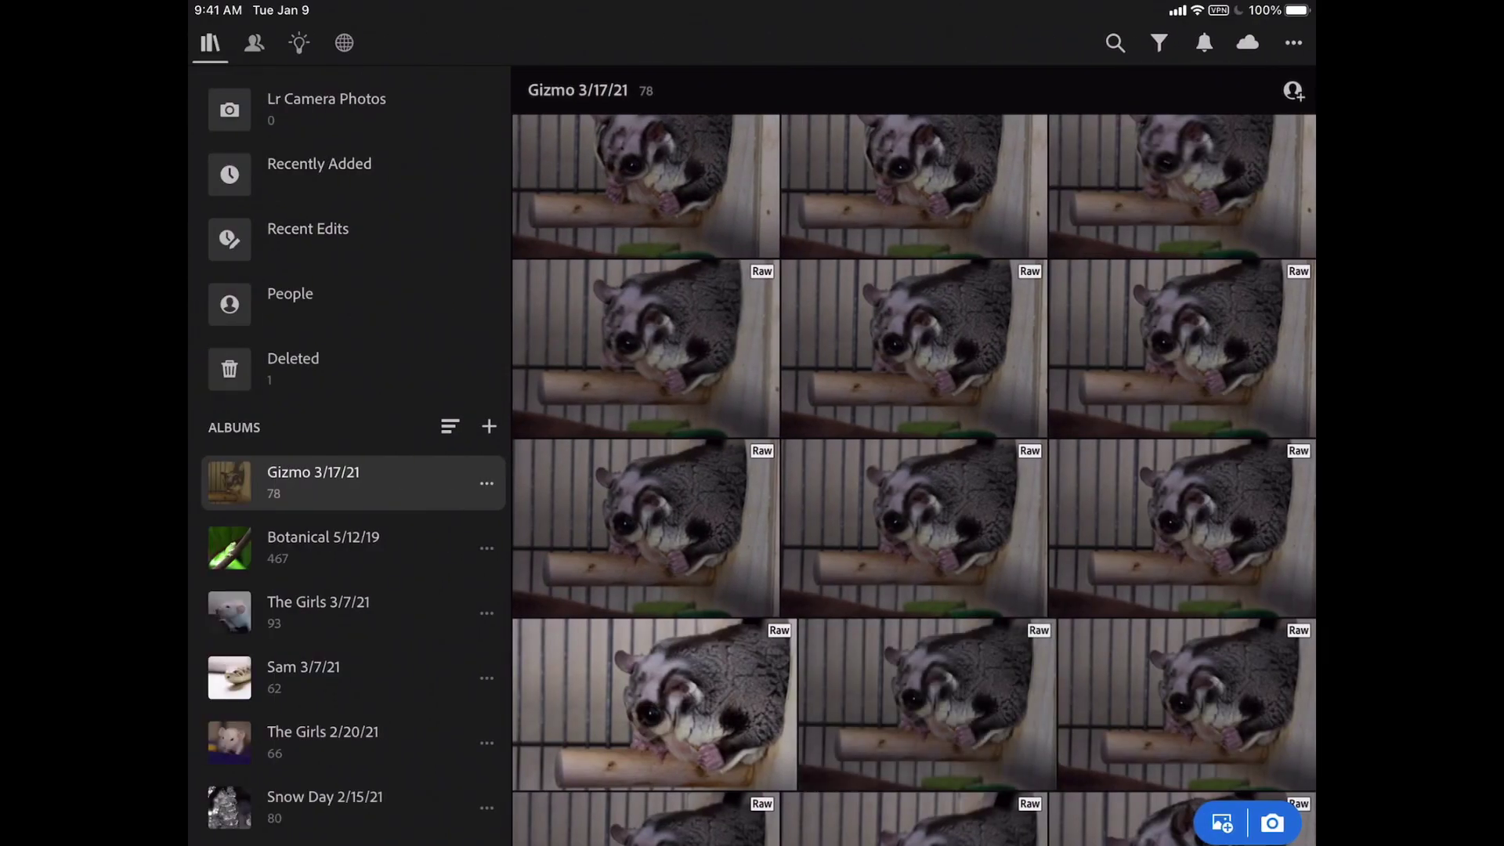
Step: Reload the Gizmo 3/17/21 album on the iPad and check the synced versions of IMG_2720.CR3 and IMG_2721.CR3
click(323, 546)
click(323, 482)
click(913, 348)
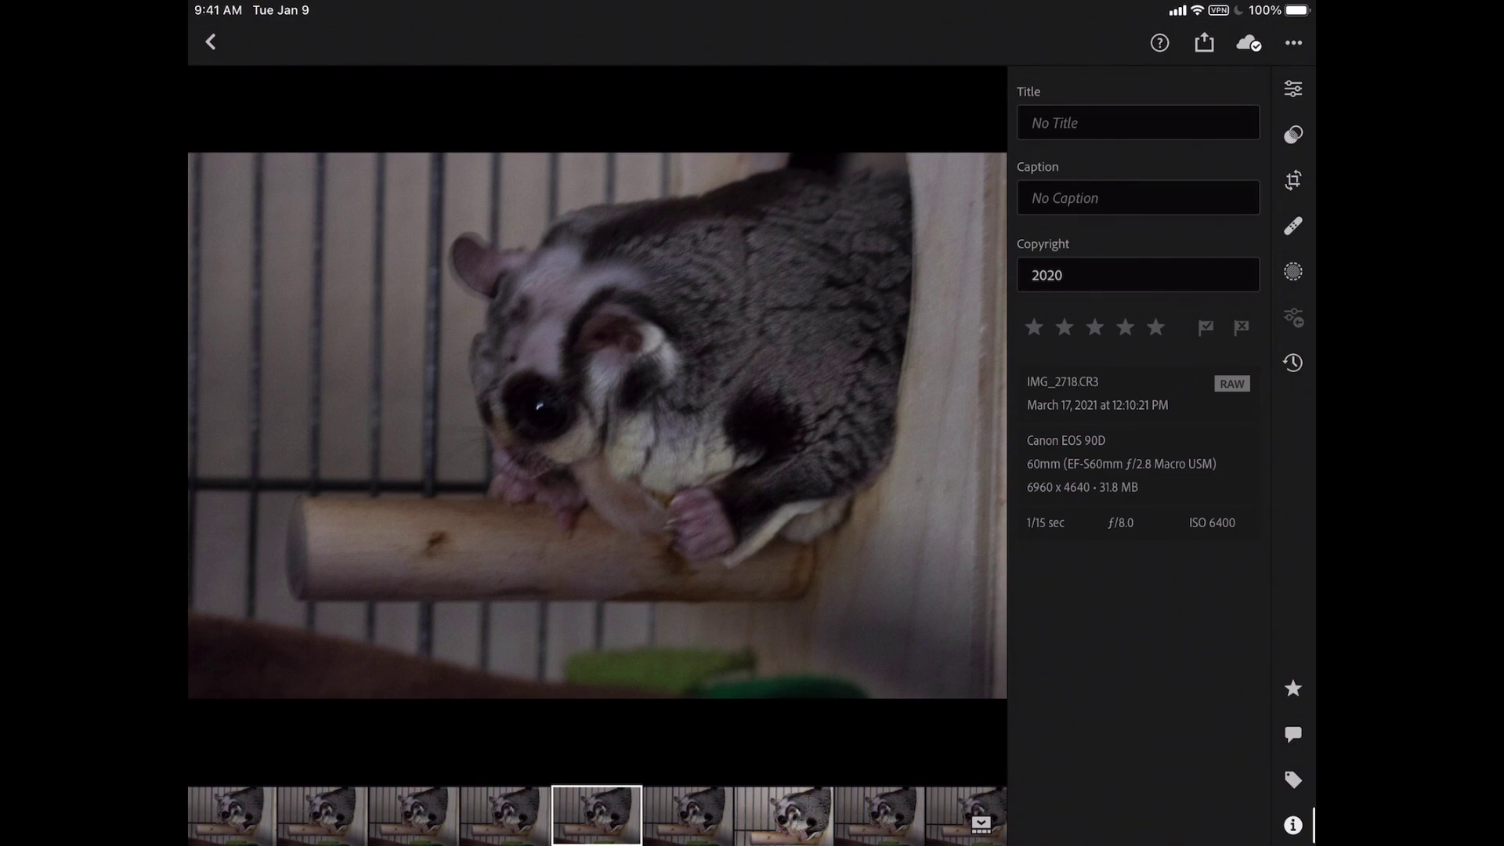
click(784, 815)
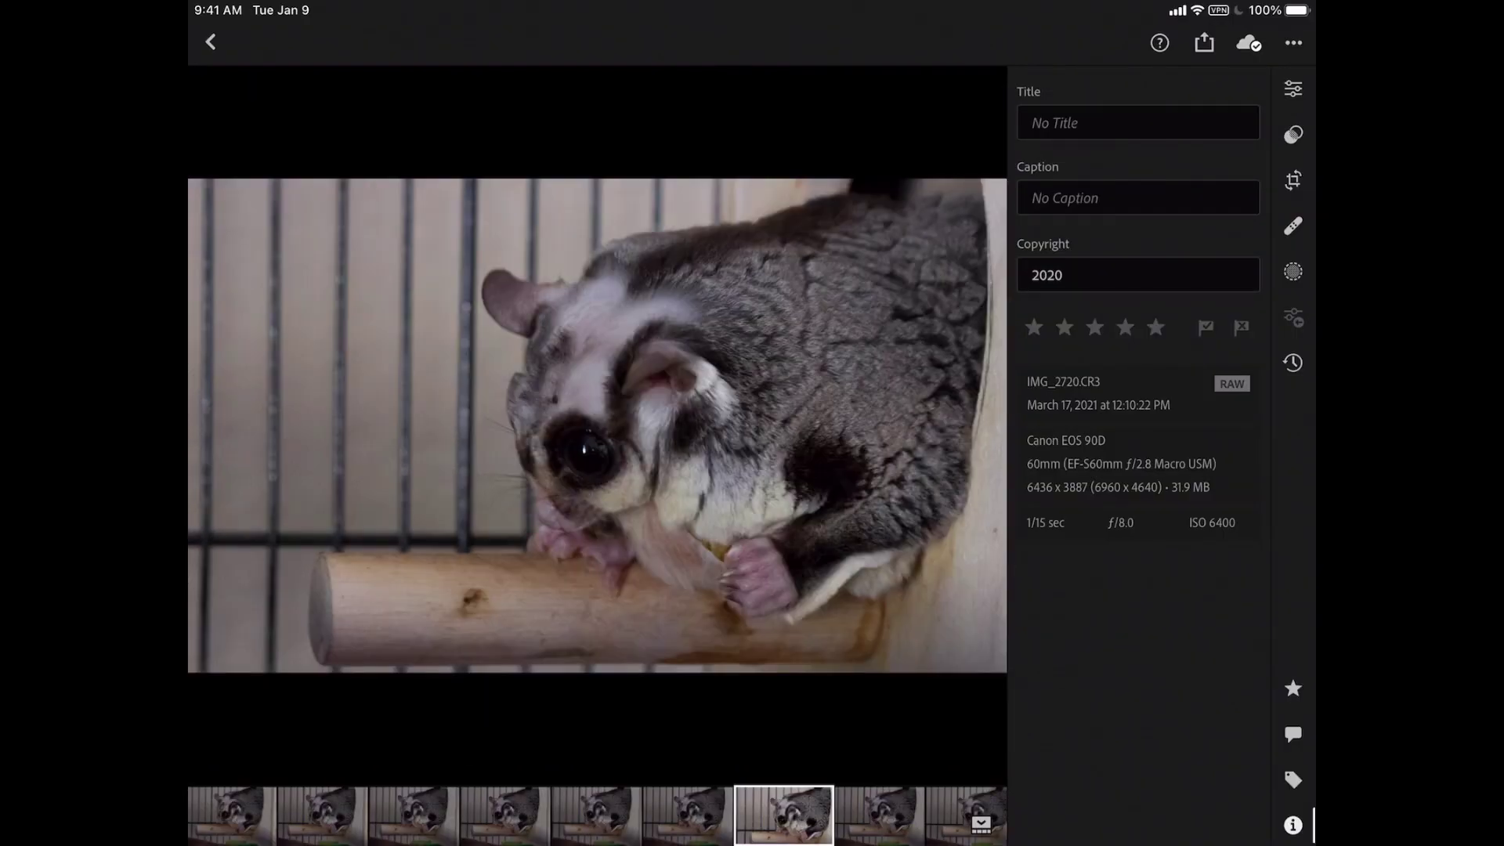
click(879, 814)
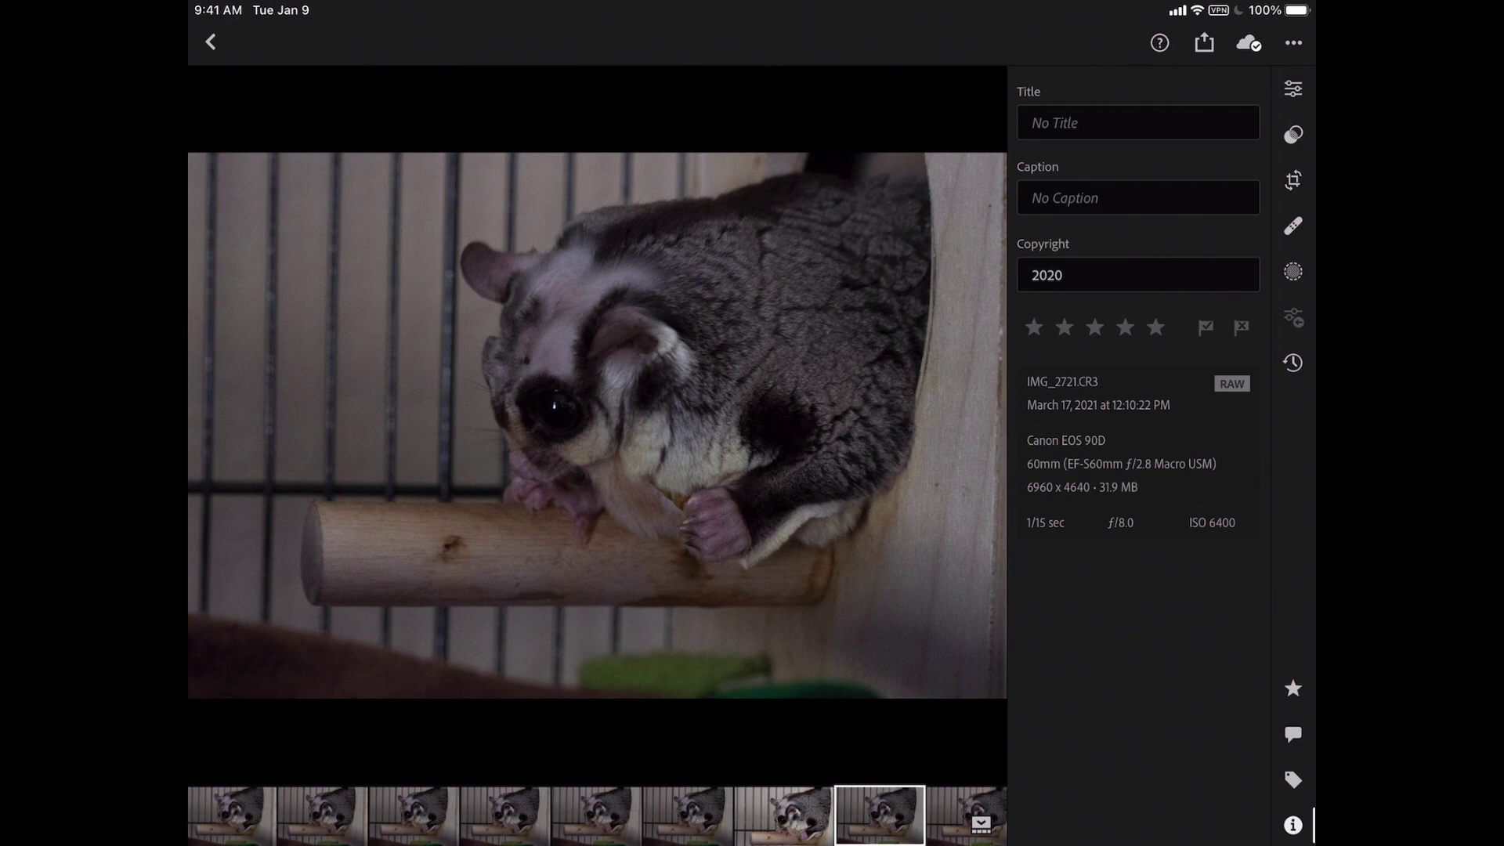
Step: Pause cloud syncing on the iPad and resume it again
click(1248, 43)
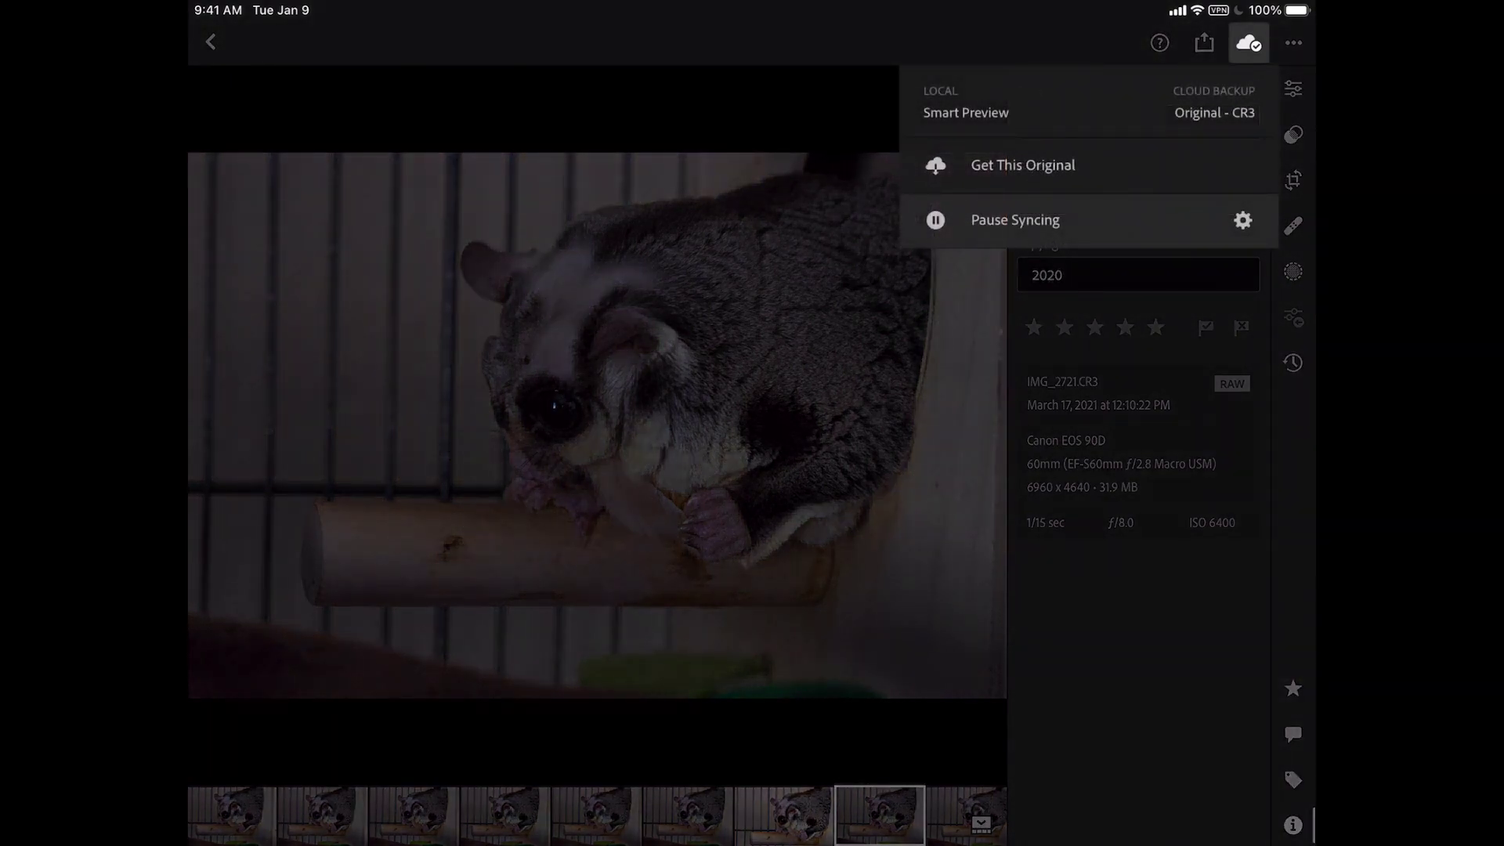
click(1015, 220)
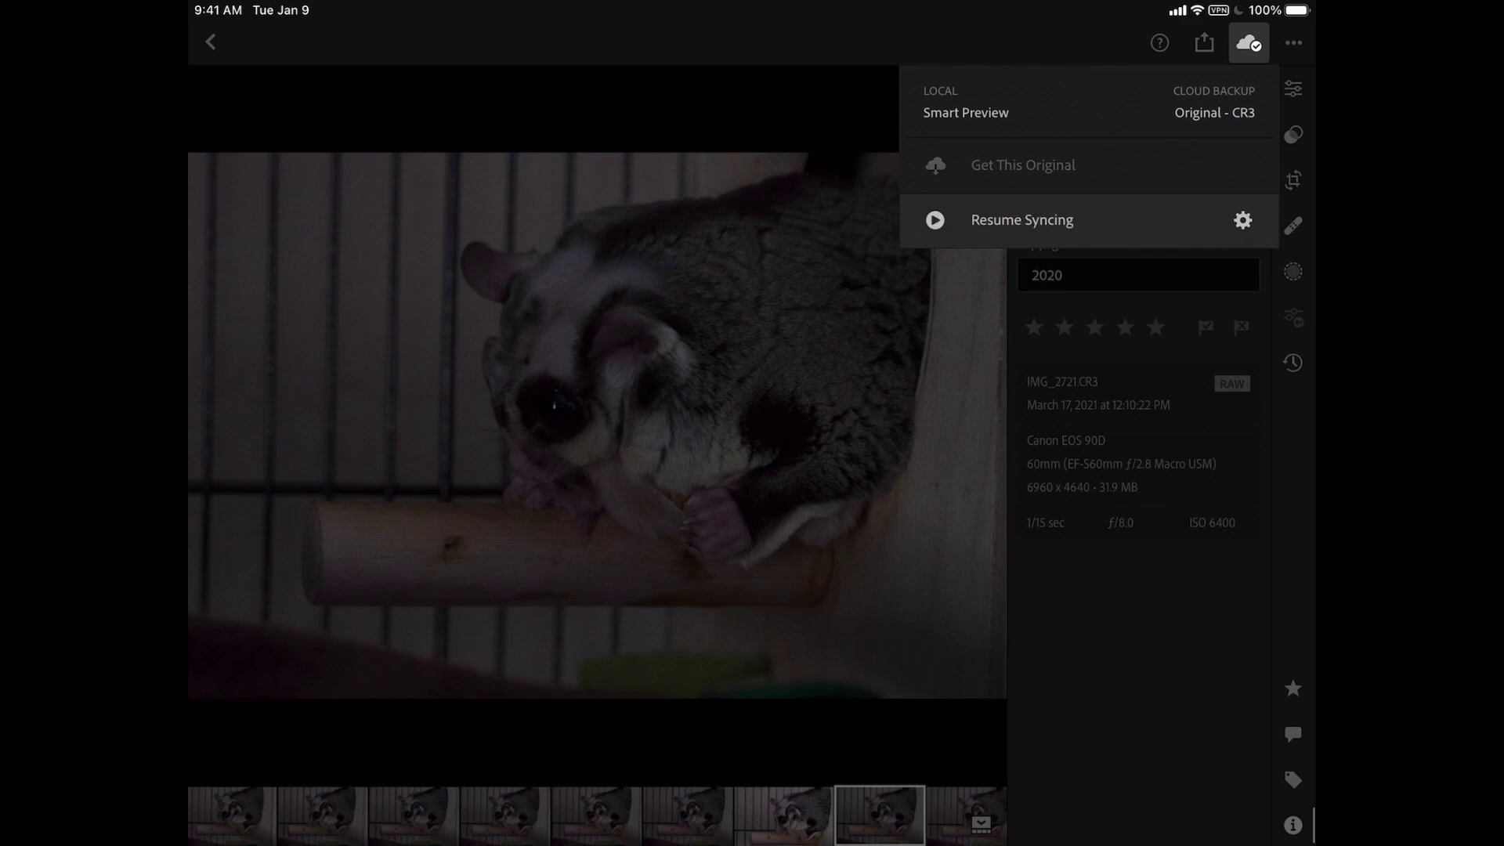
click(1018, 220)
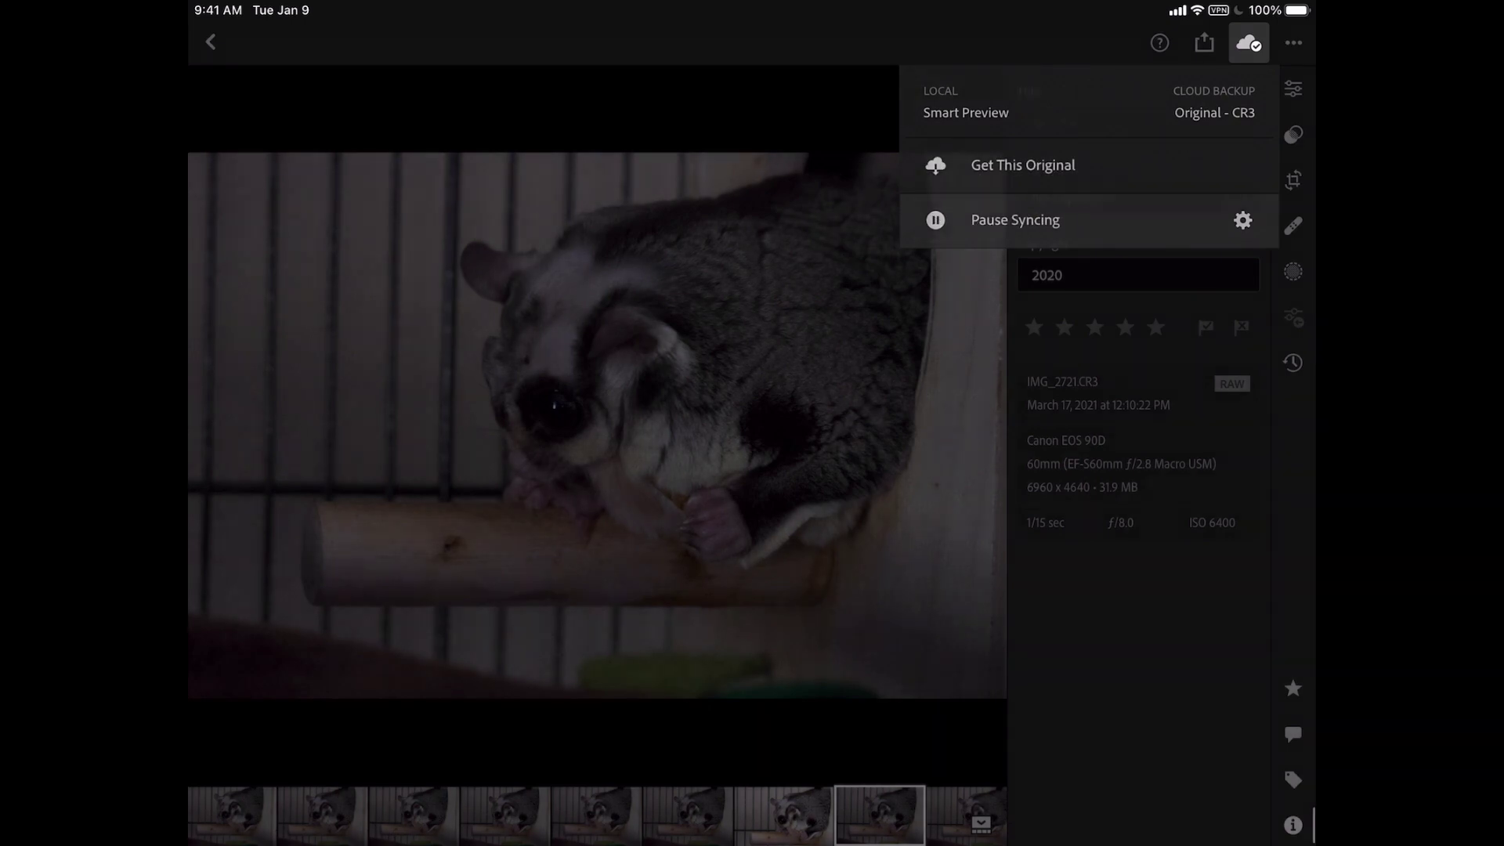
key(Escape)
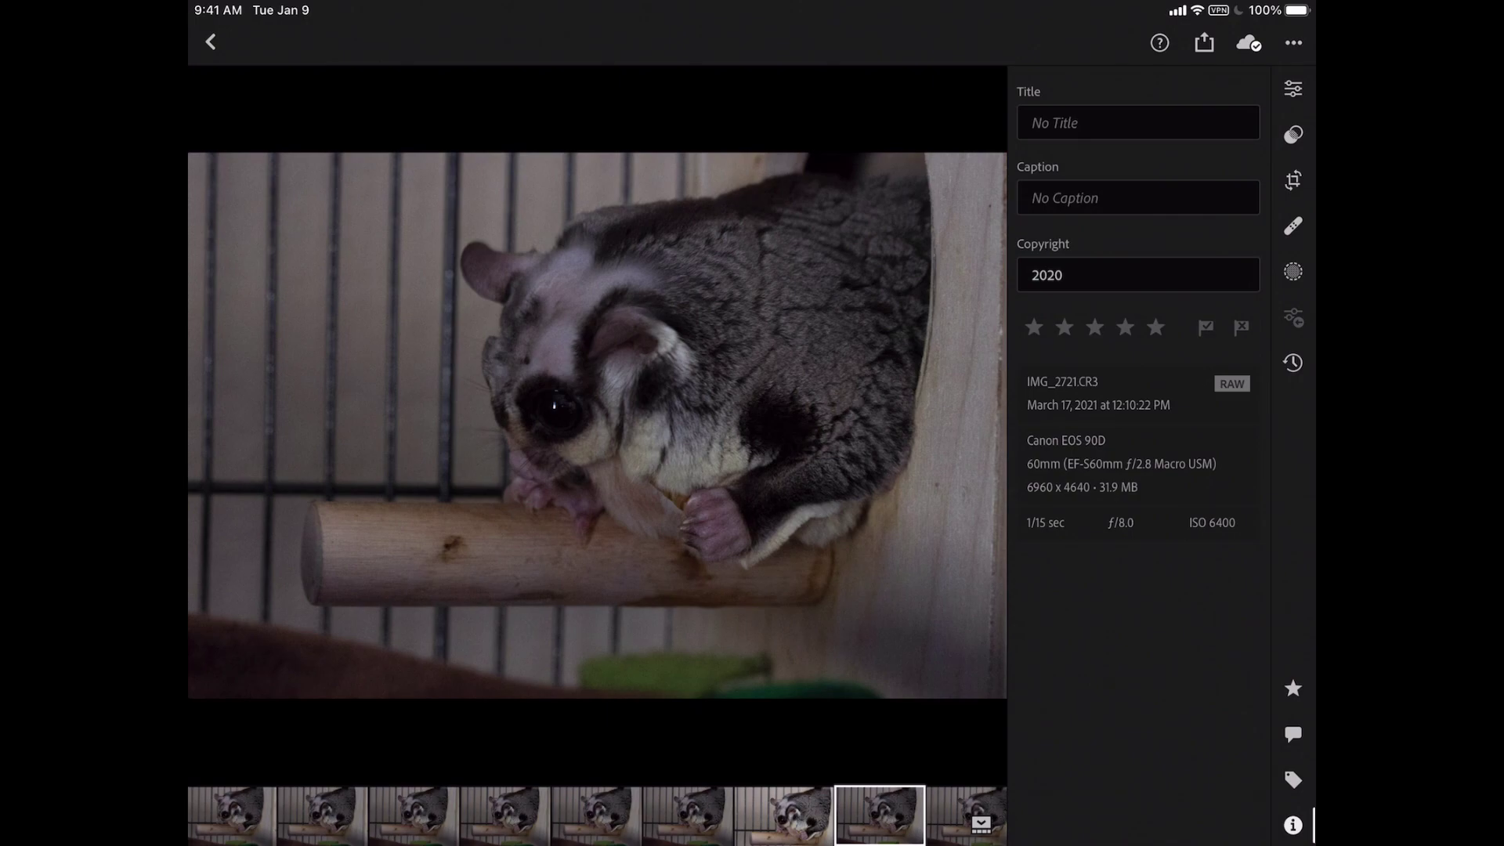
Step: Force-quit Lightroom on the iPad and launch it again
drag(752, 843, 752, 470)
drag(1098, 251, 1099, 31)
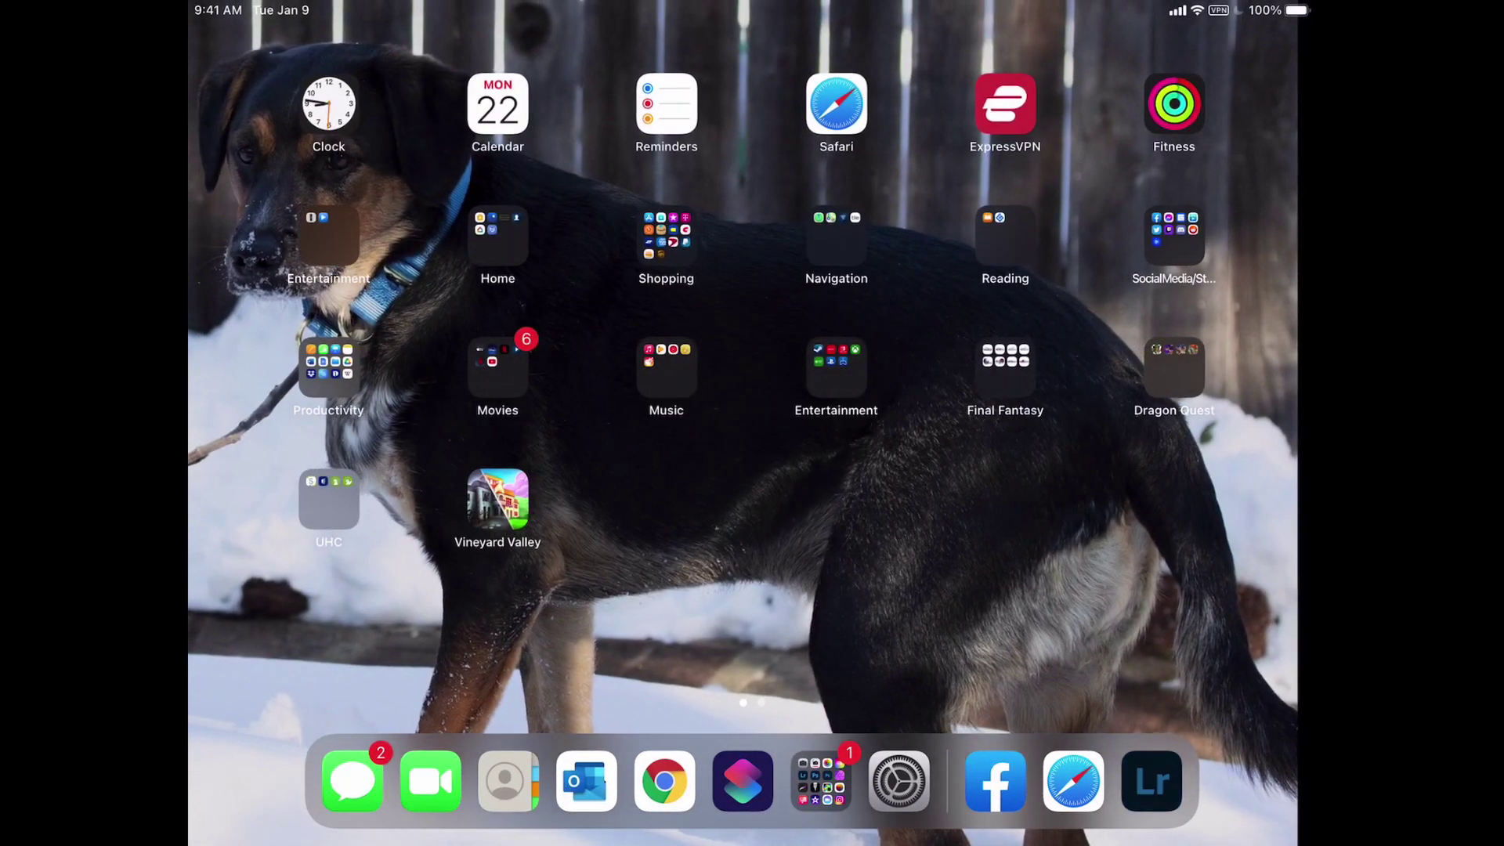
click(1151, 781)
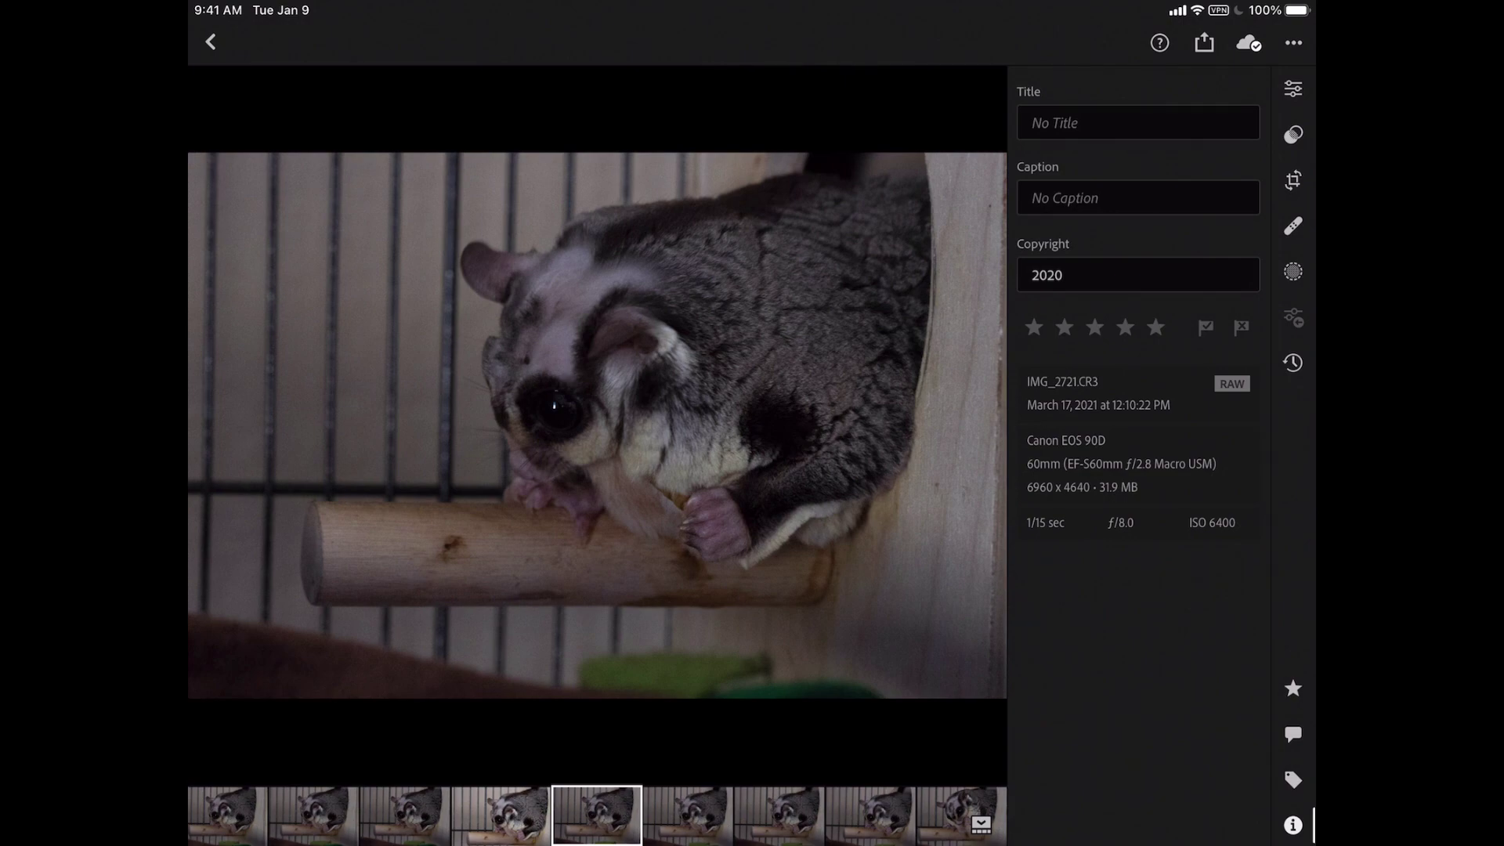
Step: Browse the neighbouring photos and compare IMG_2720.CR3 with IMG_2721.CR3
drag(705, 425, 439, 426)
drag(548, 425, 705, 428)
drag(549, 425, 736, 425)
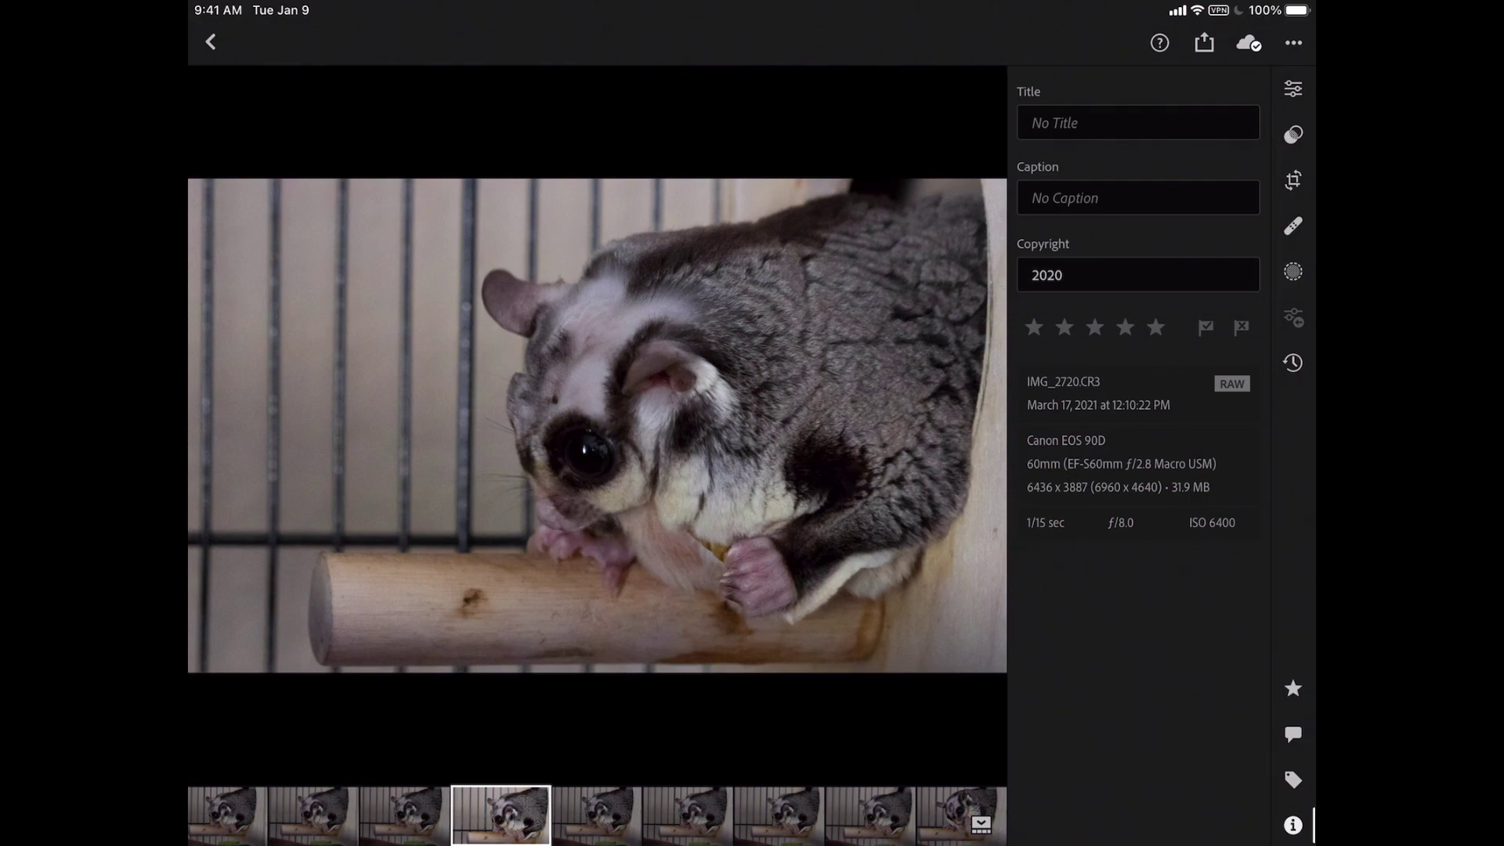
click(597, 815)
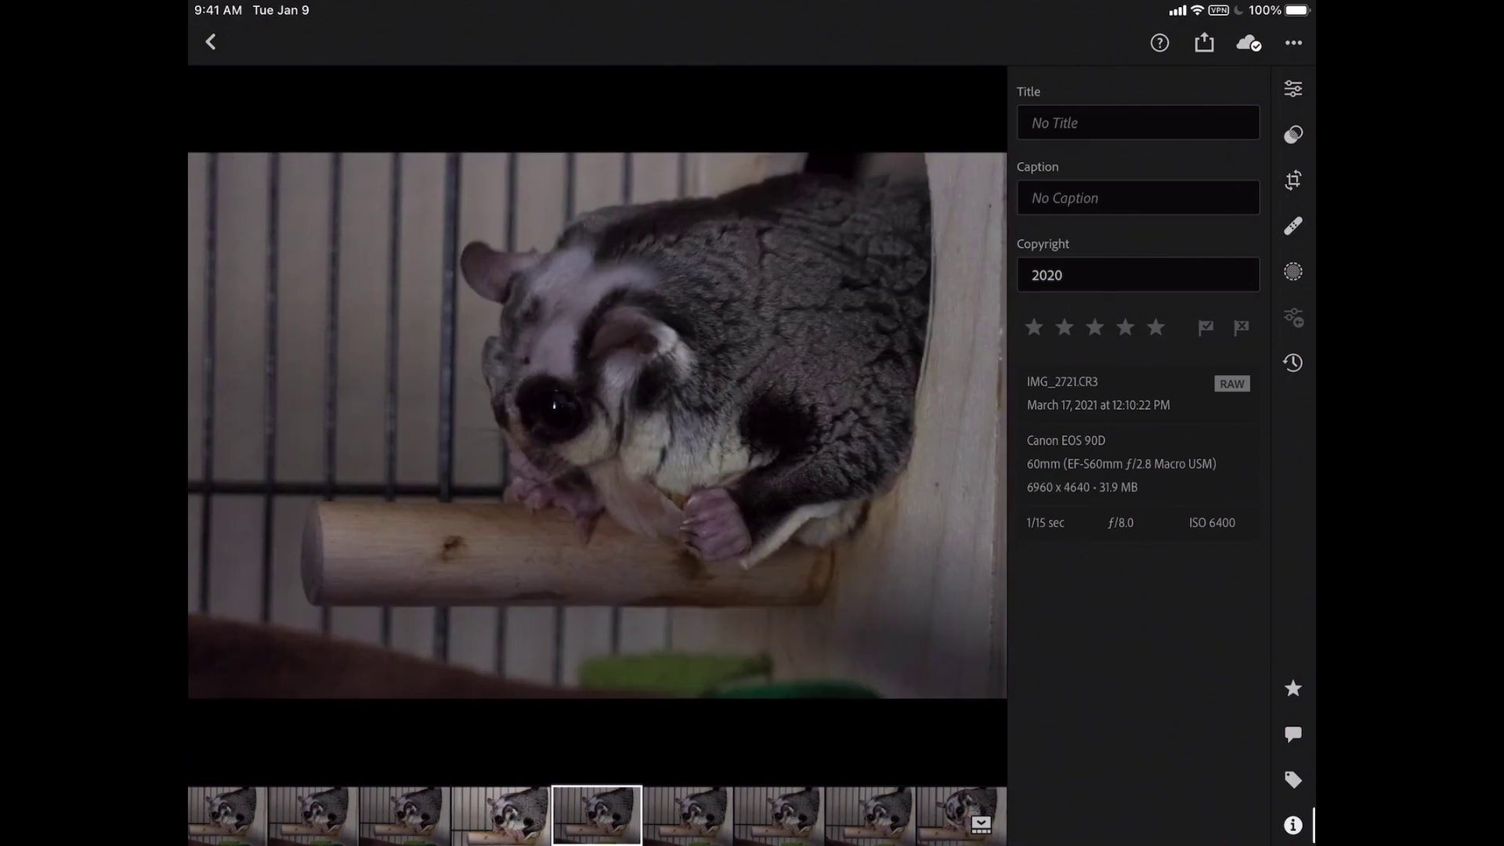
Step: Inspect the animal's paw in IMG_2721.CR3 up close, return to the full photo, and open its edit controls
double_click(693, 552)
click(693, 552)
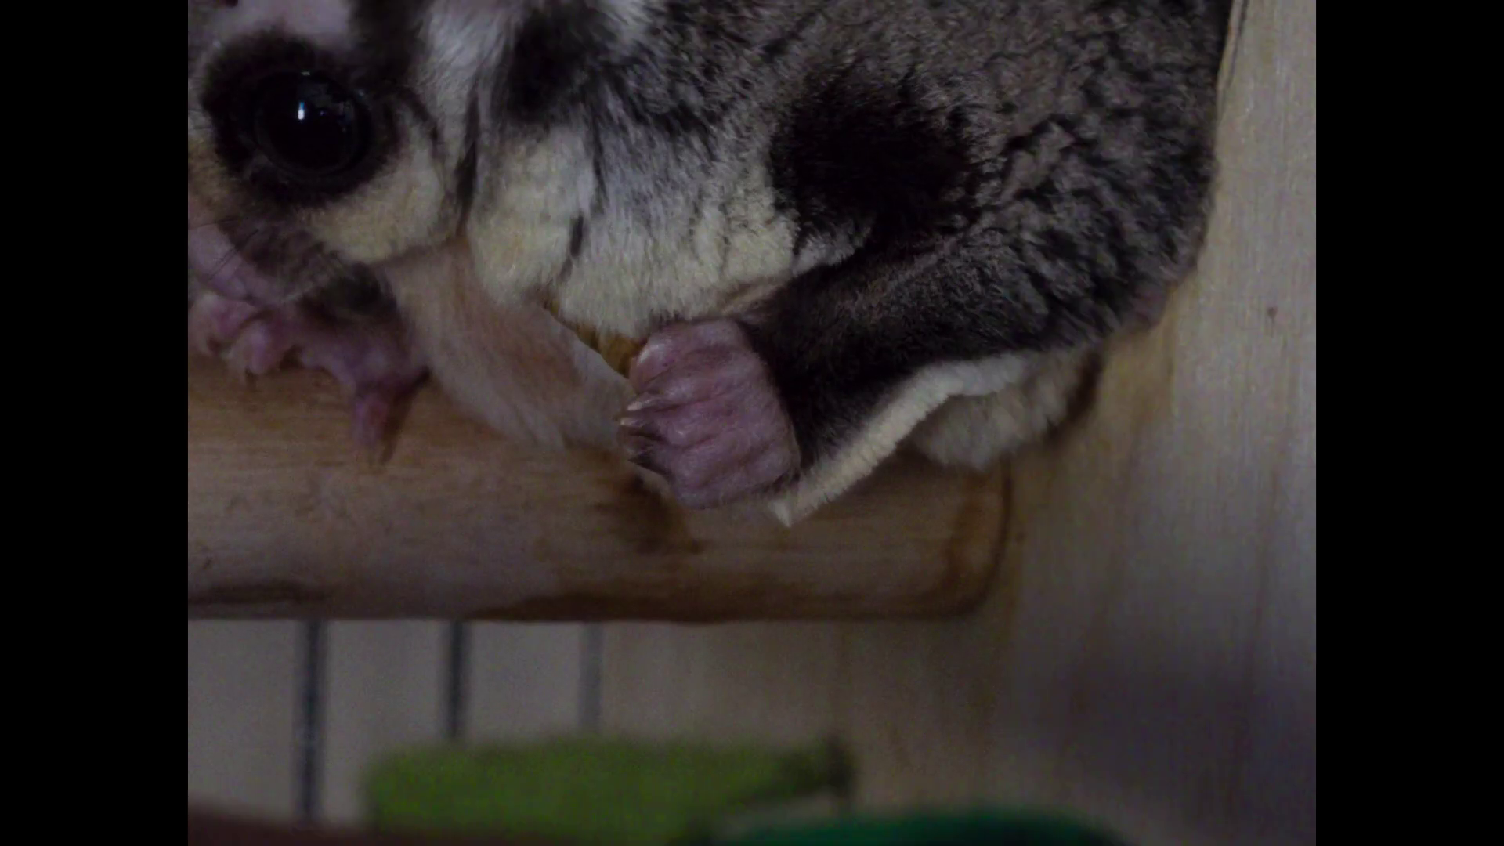
scroll(752, 423, down, 5)
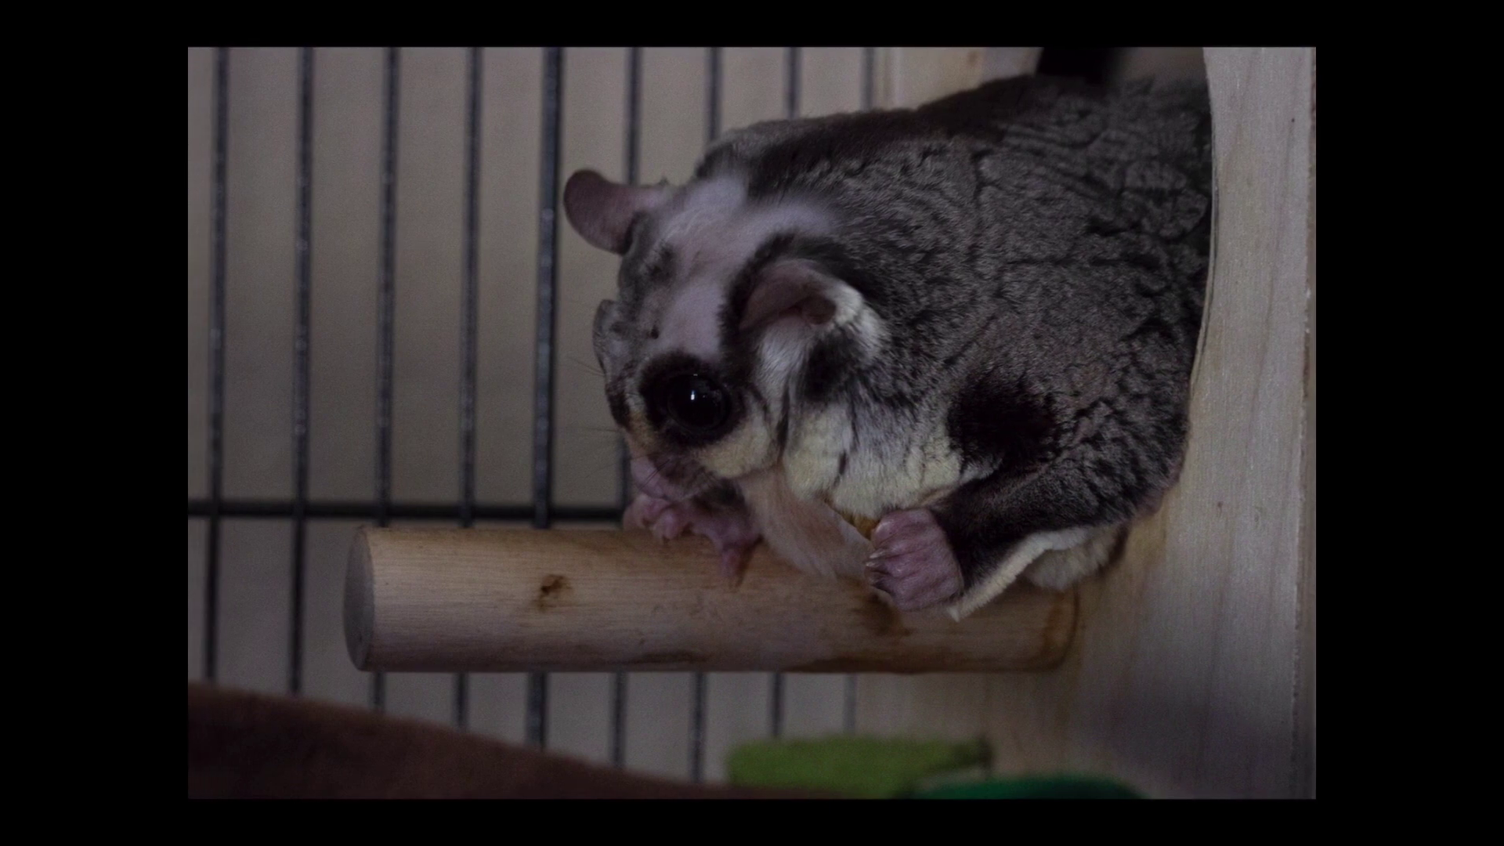
scroll(752, 423, down, 2)
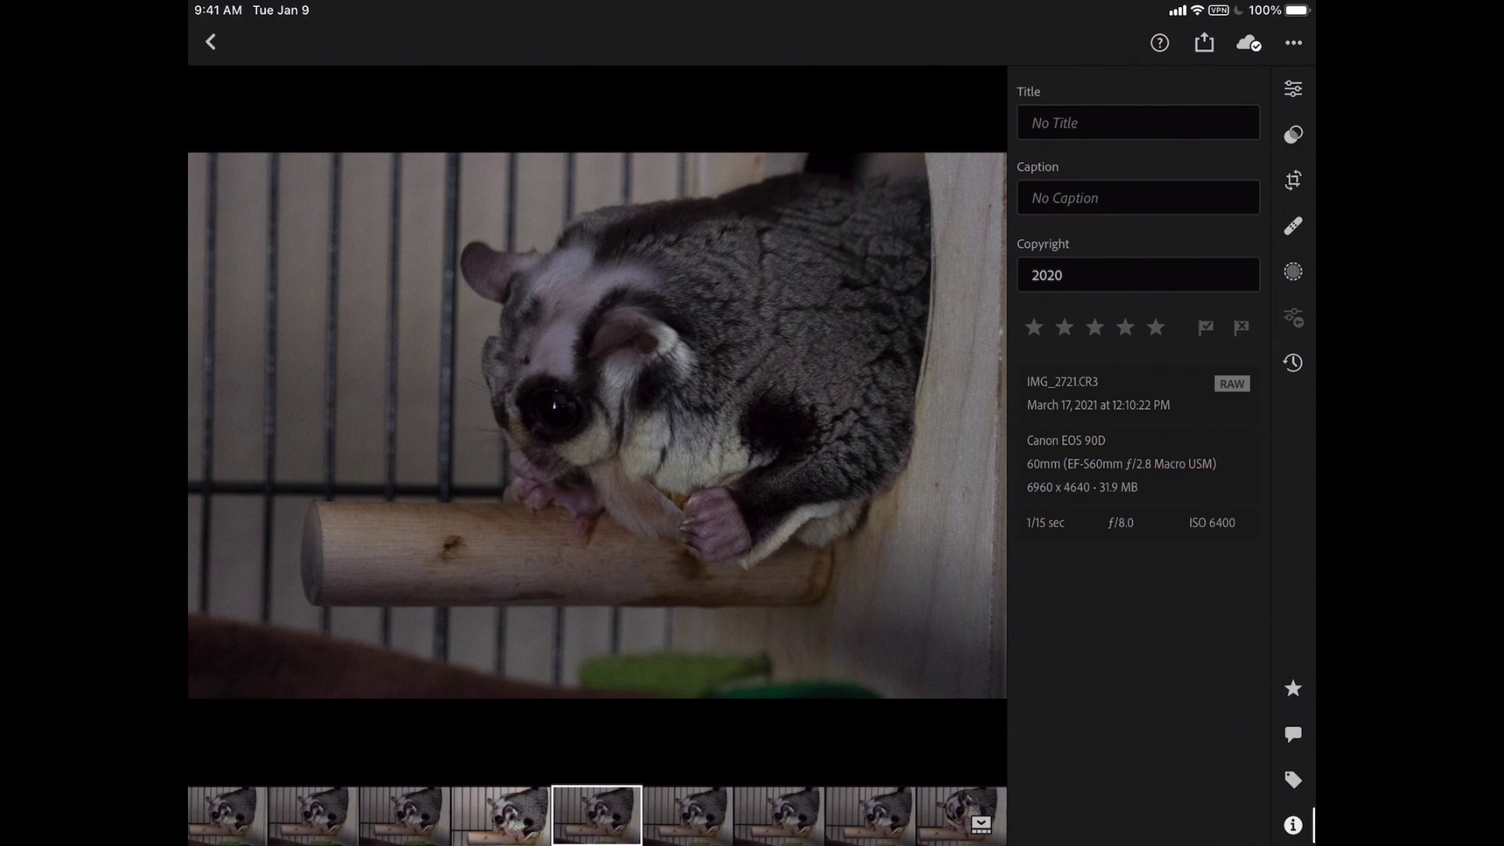
click(1293, 89)
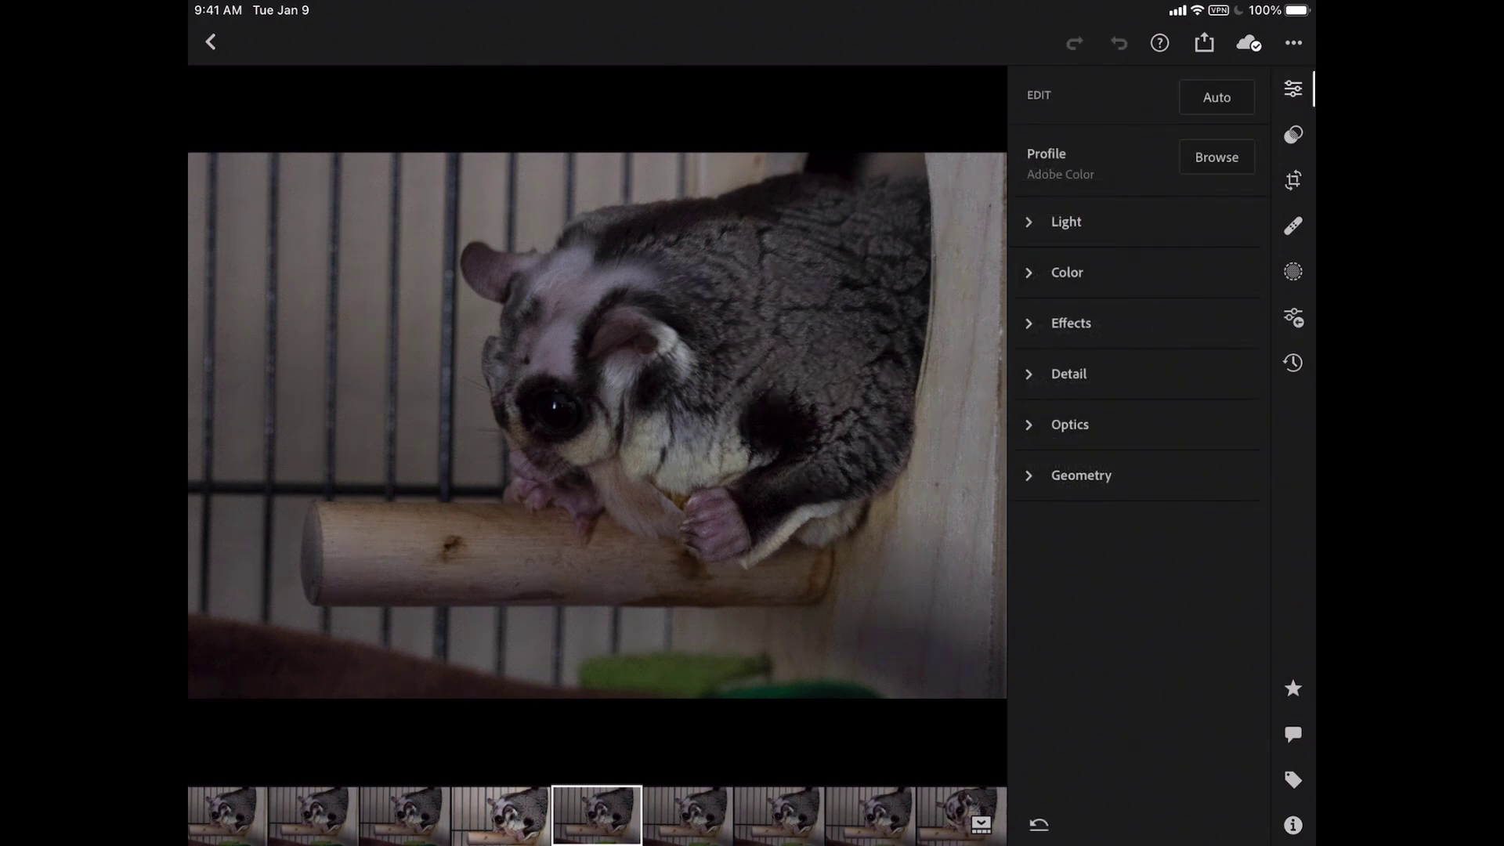
Step: Raise the photo's exposure to +0.49
click(1066, 222)
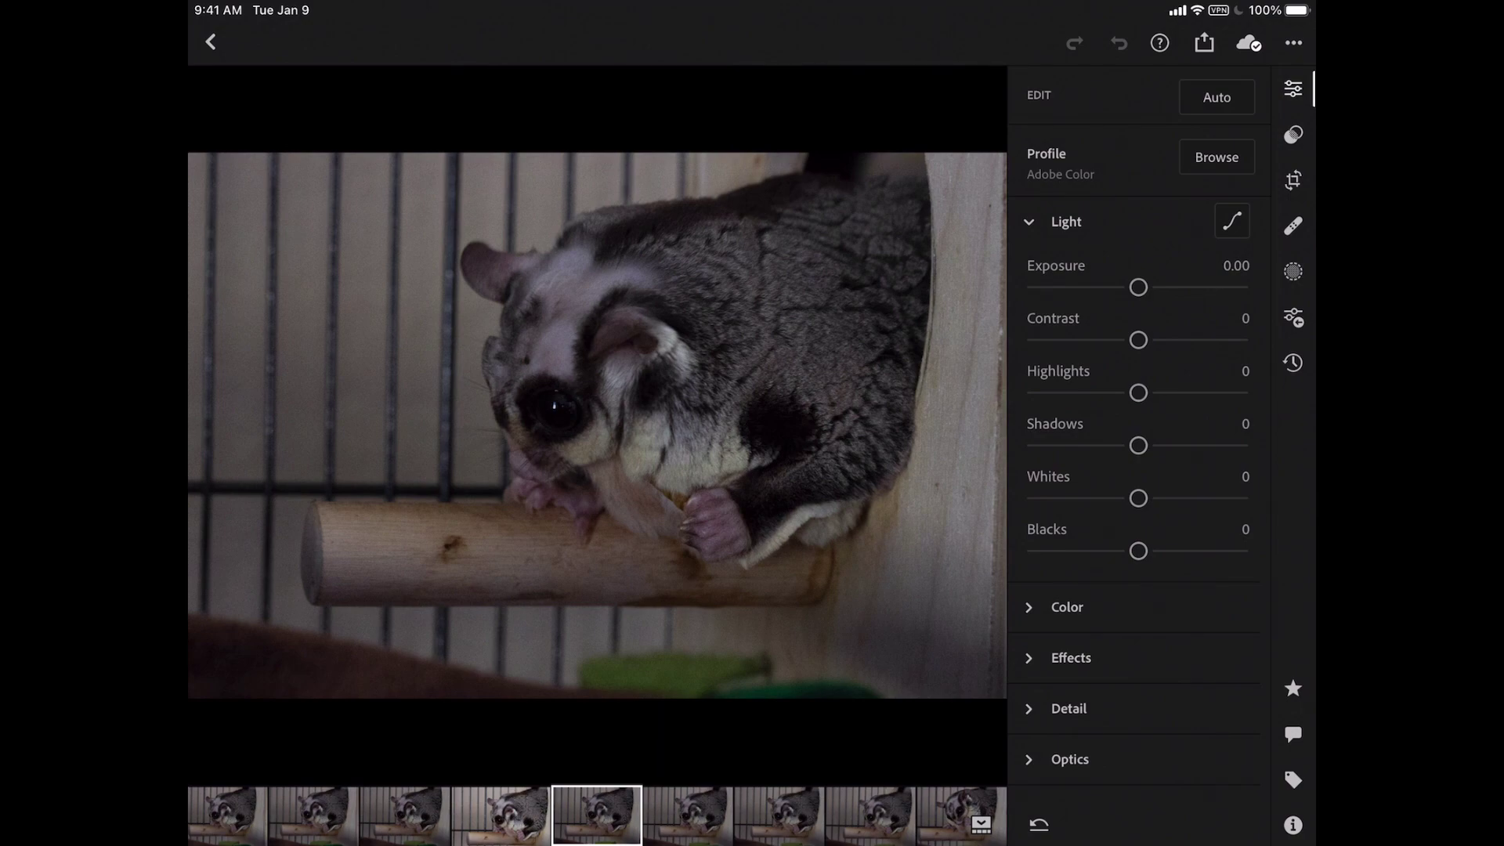
drag(1138, 287, 1152, 287)
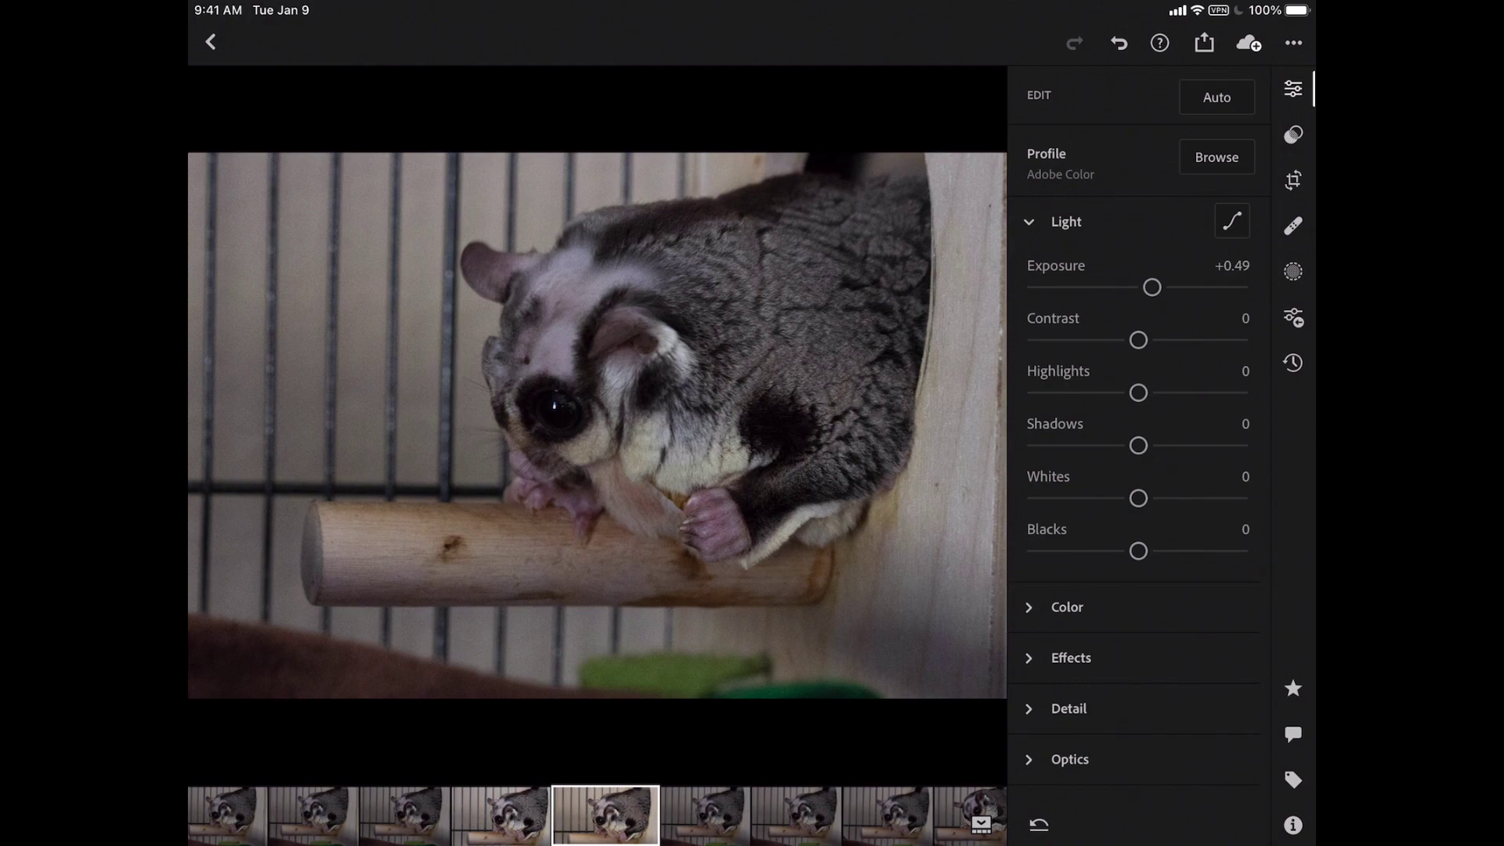
Step: Crop away the area below the wooden perch and straighten the photo to -0.51°
click(1293, 180)
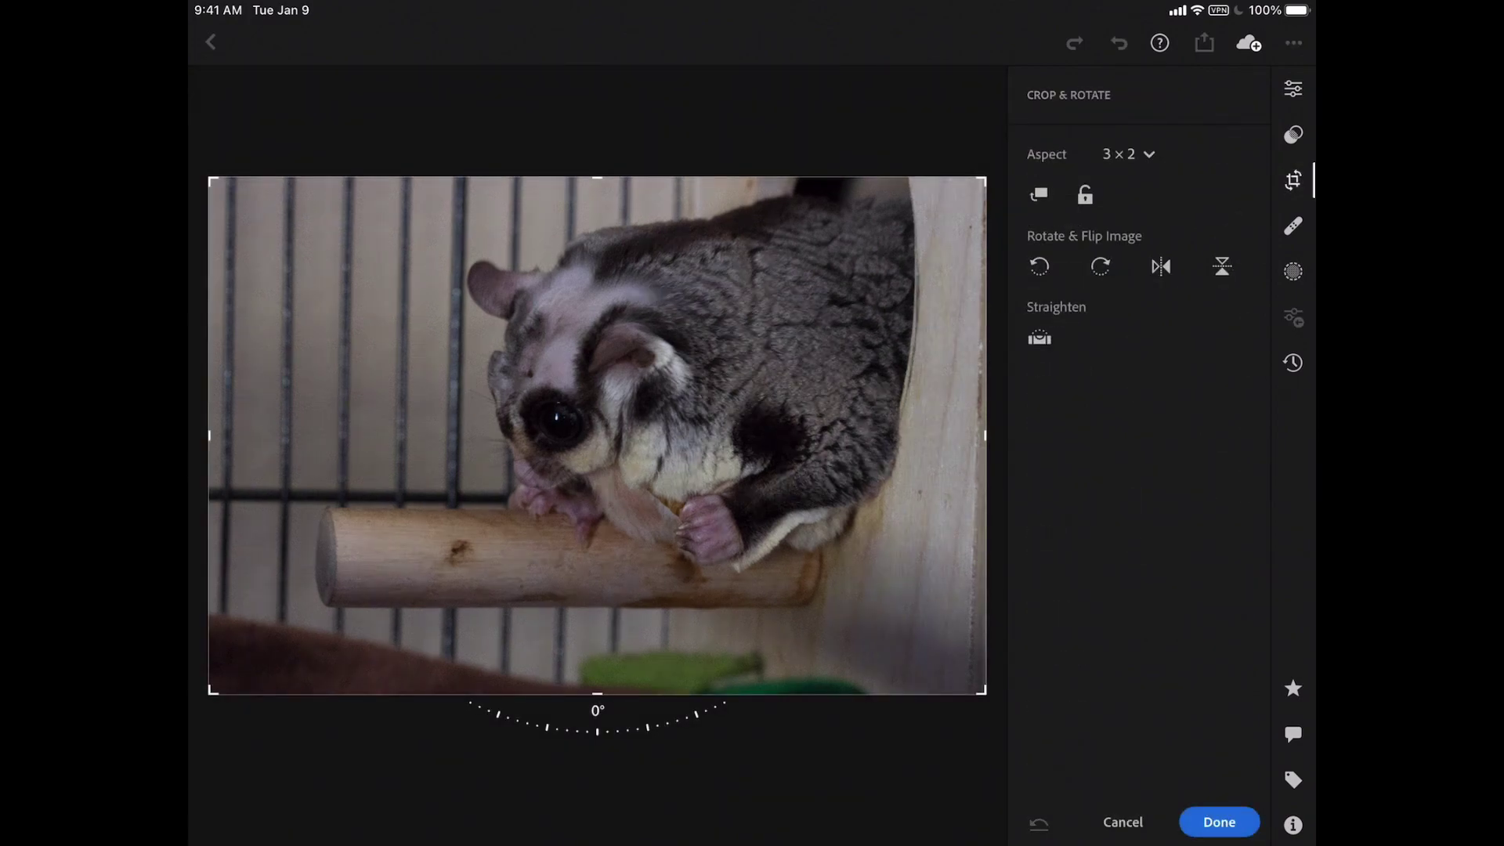
drag(598, 730, 598, 651)
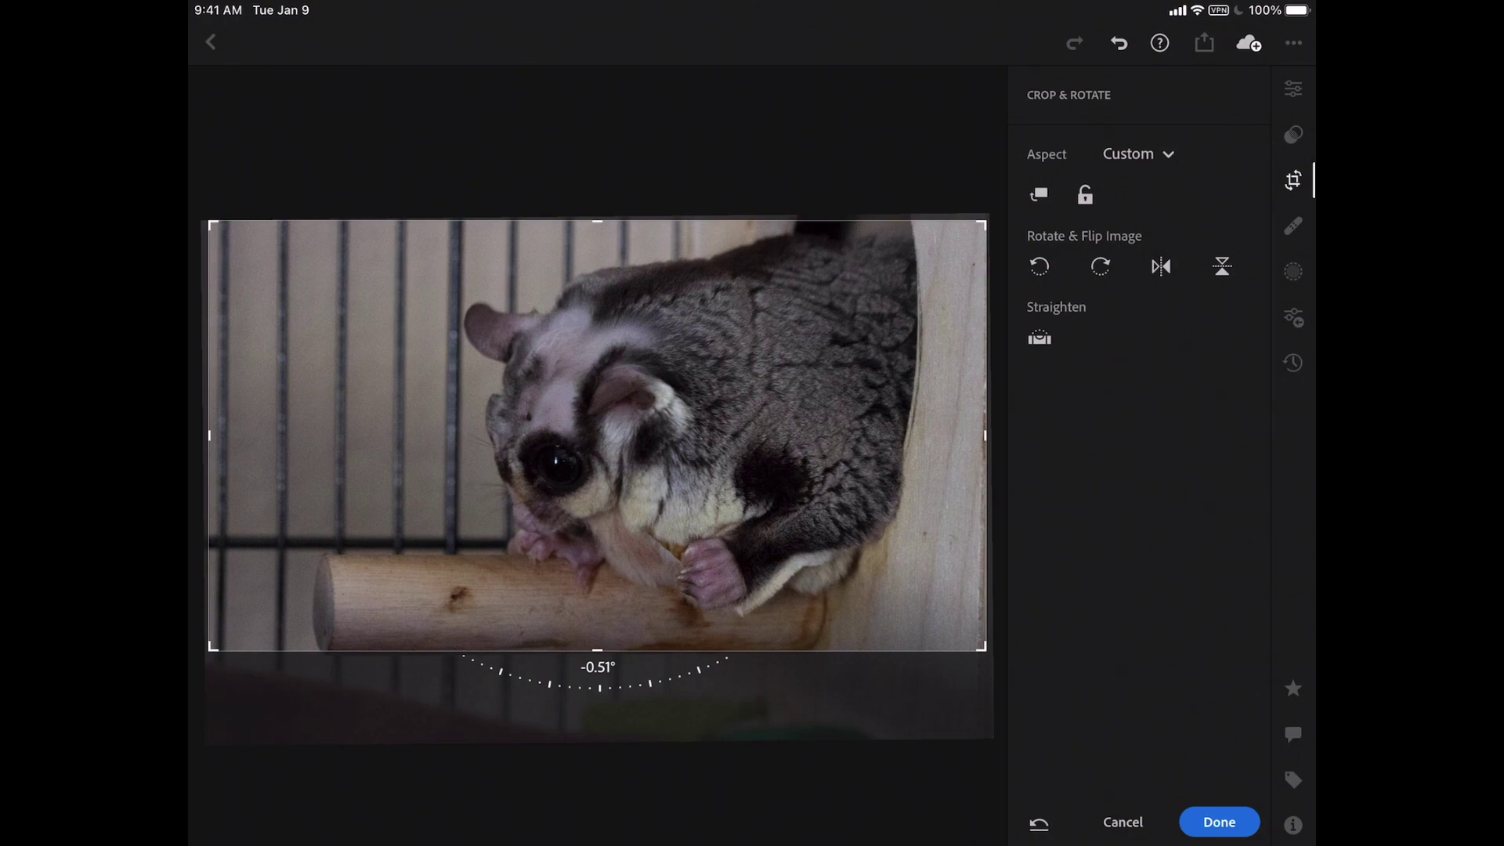
click(1219, 822)
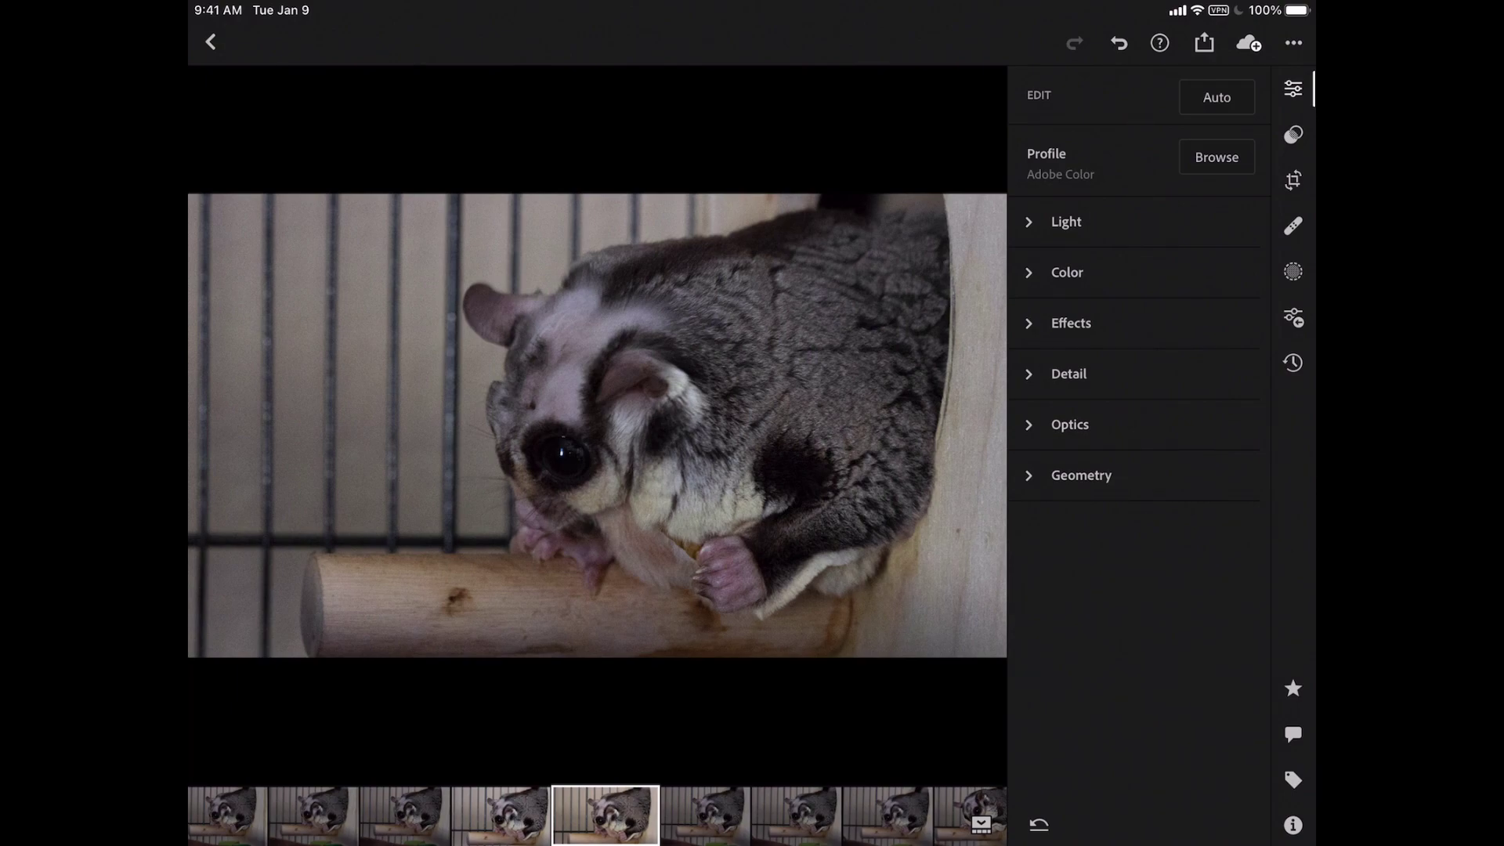
Step: Look through the Optics, Detail and Color adjustments available for the photo
click(1070, 424)
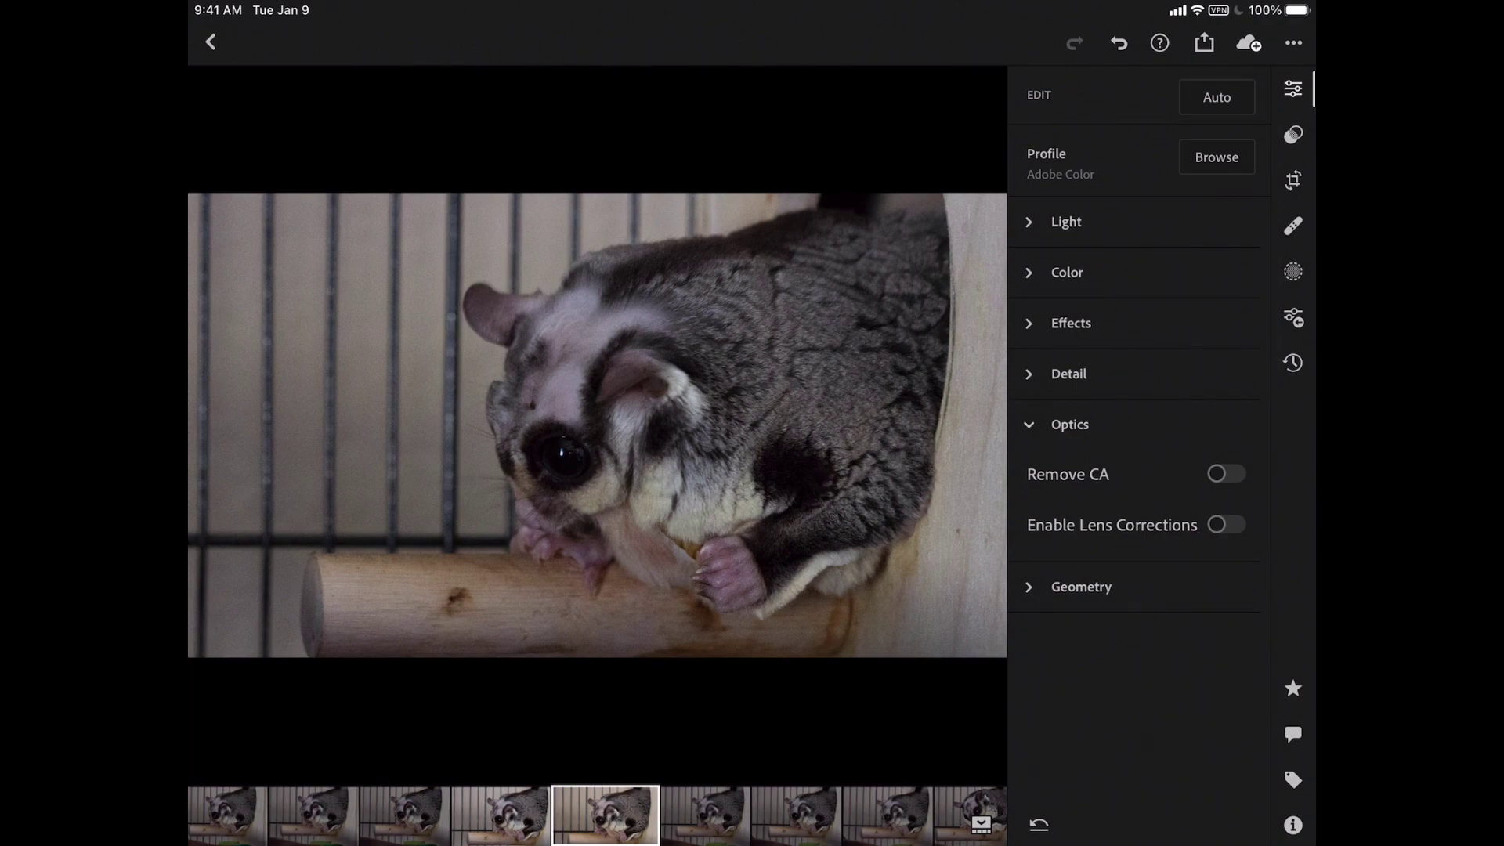
click(1070, 423)
click(1069, 373)
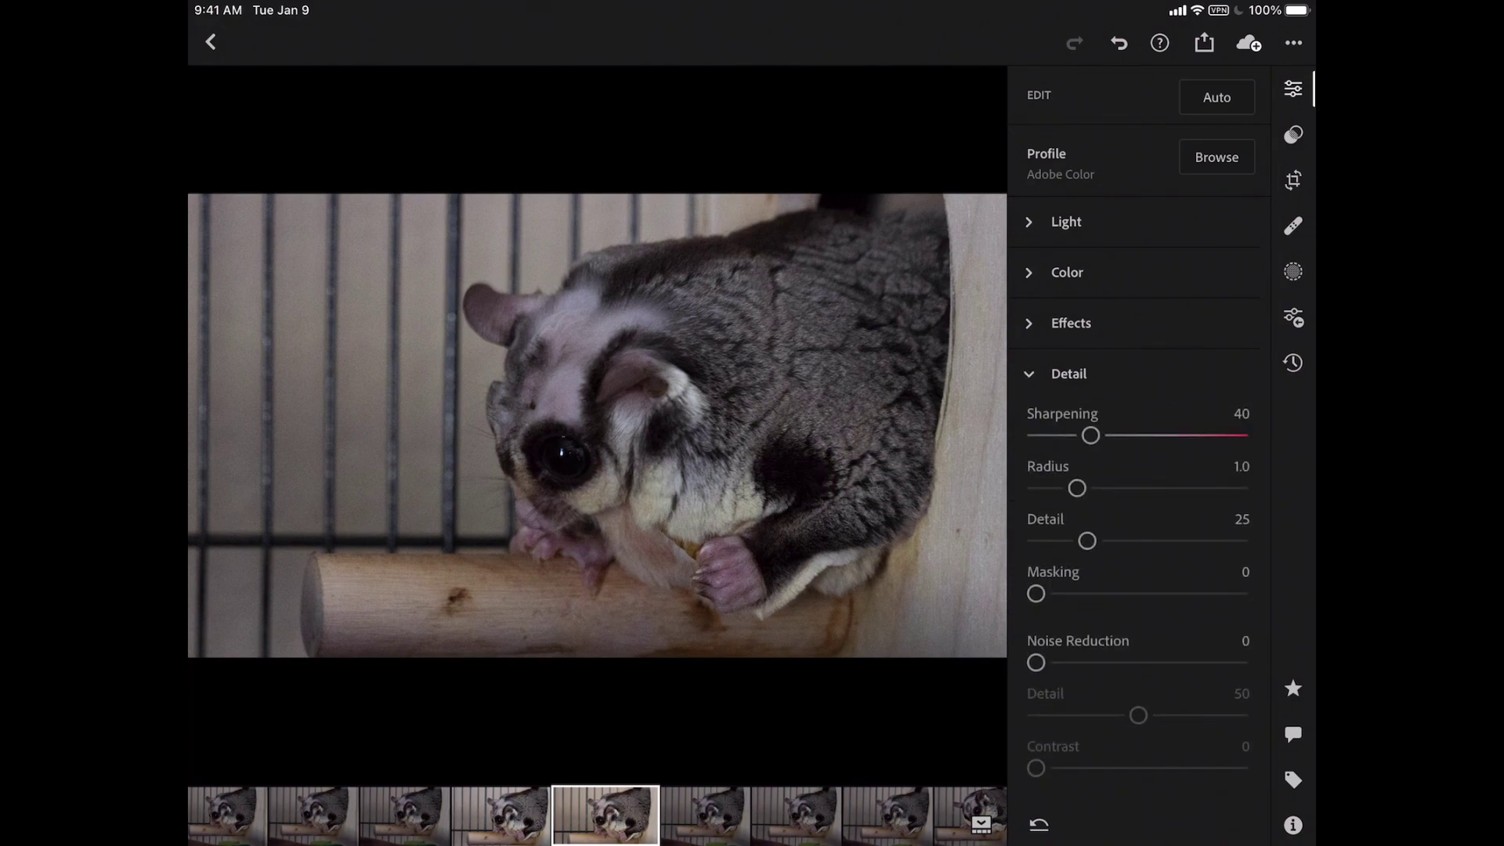
click(1067, 272)
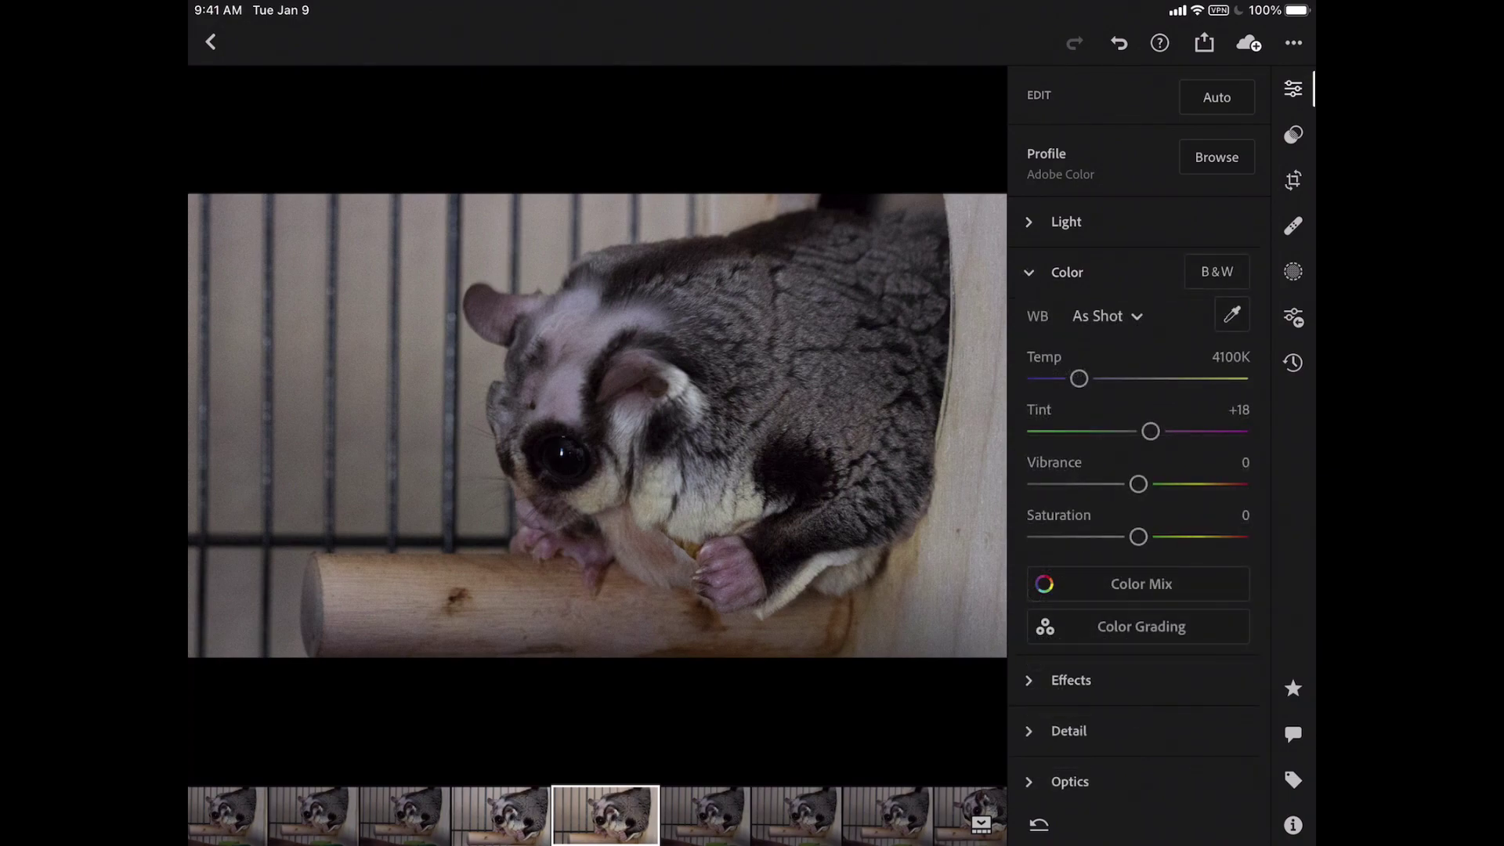
scroll(1138, 501, down, 3)
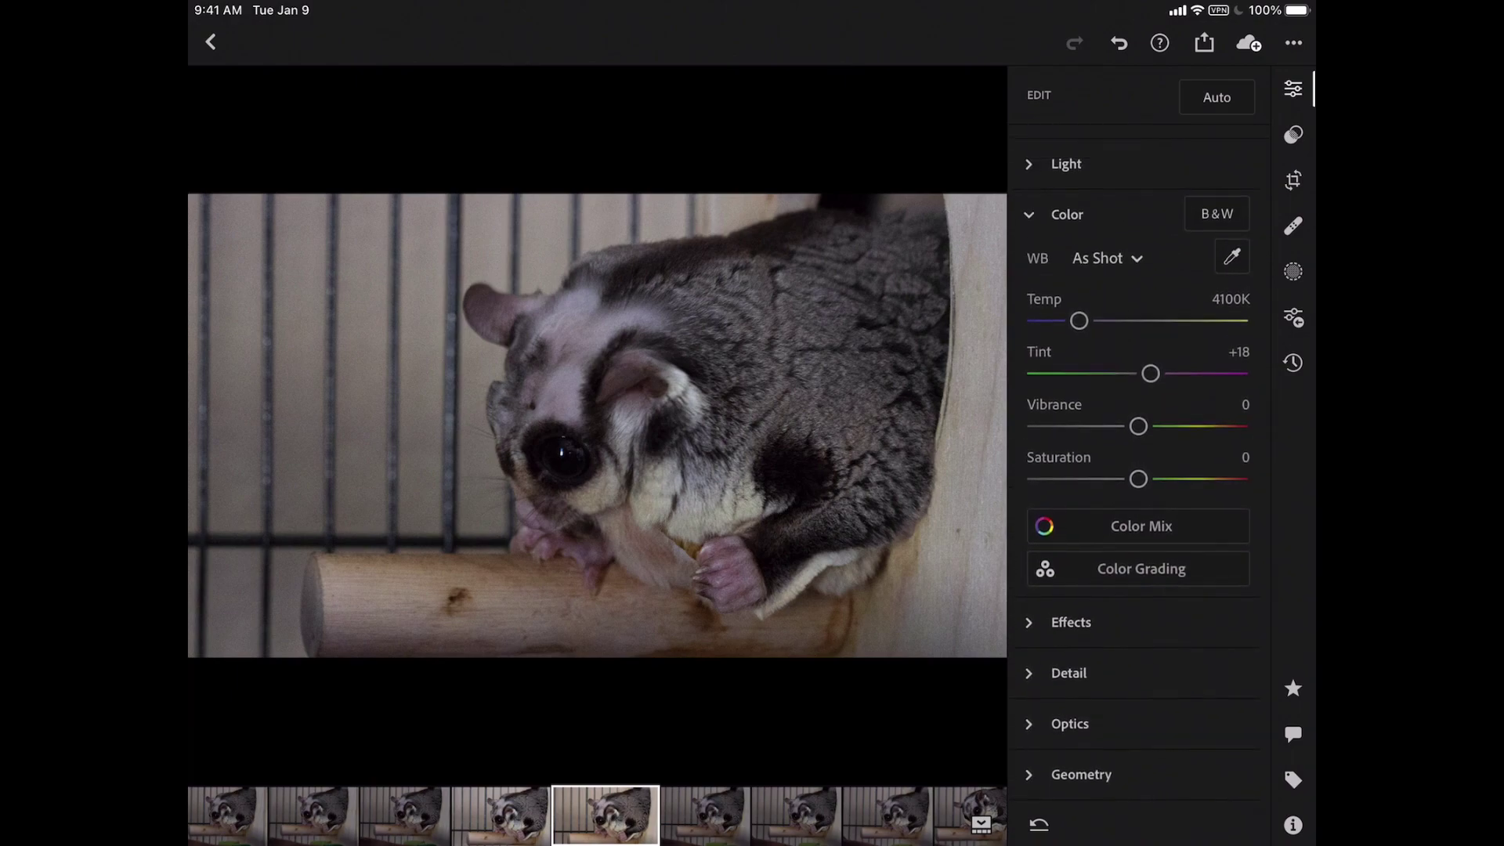
click(1070, 723)
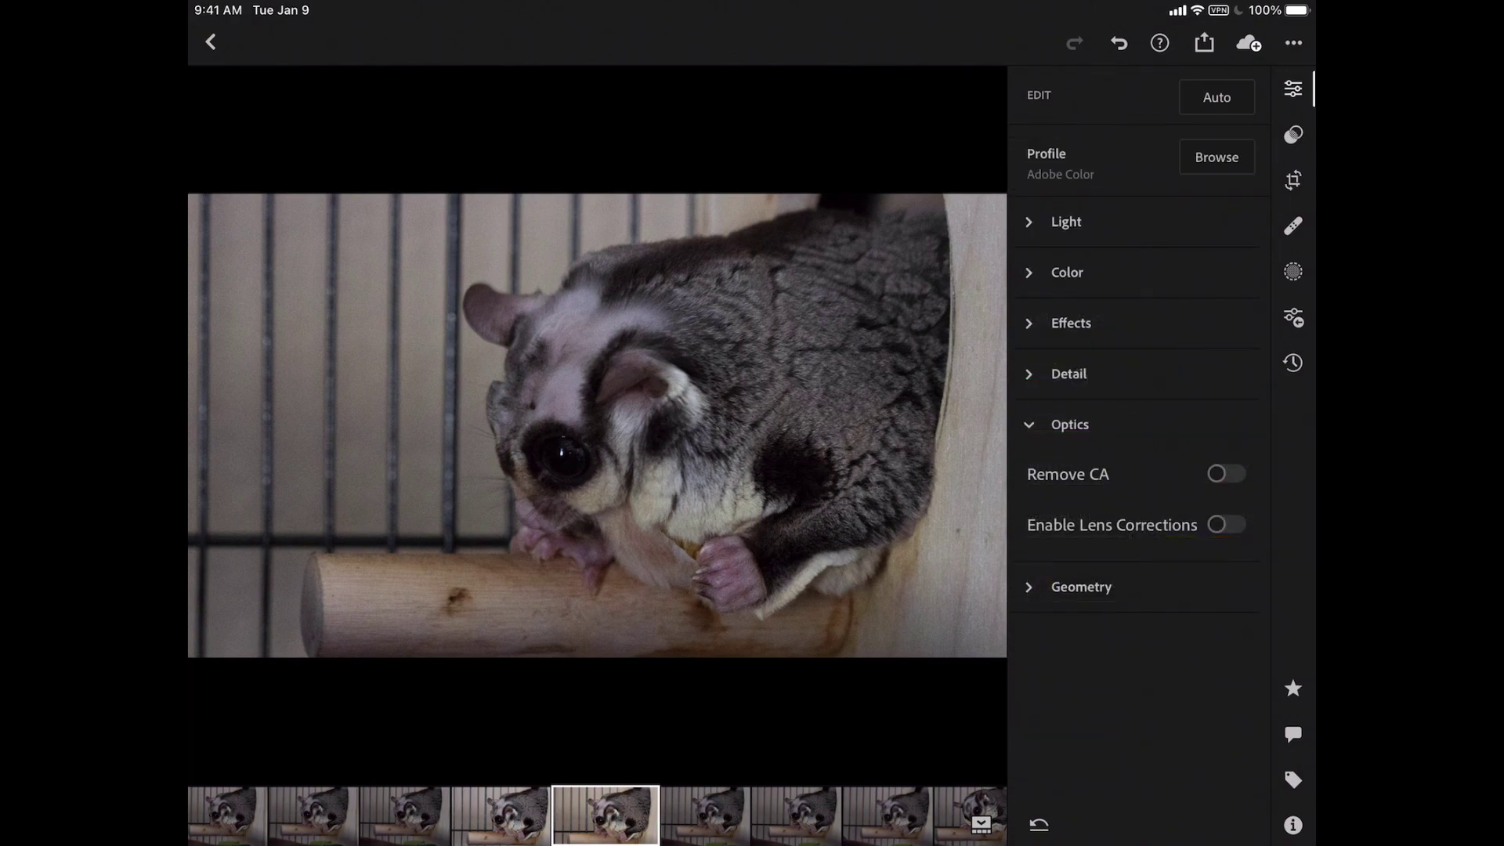
click(1070, 424)
click(1069, 373)
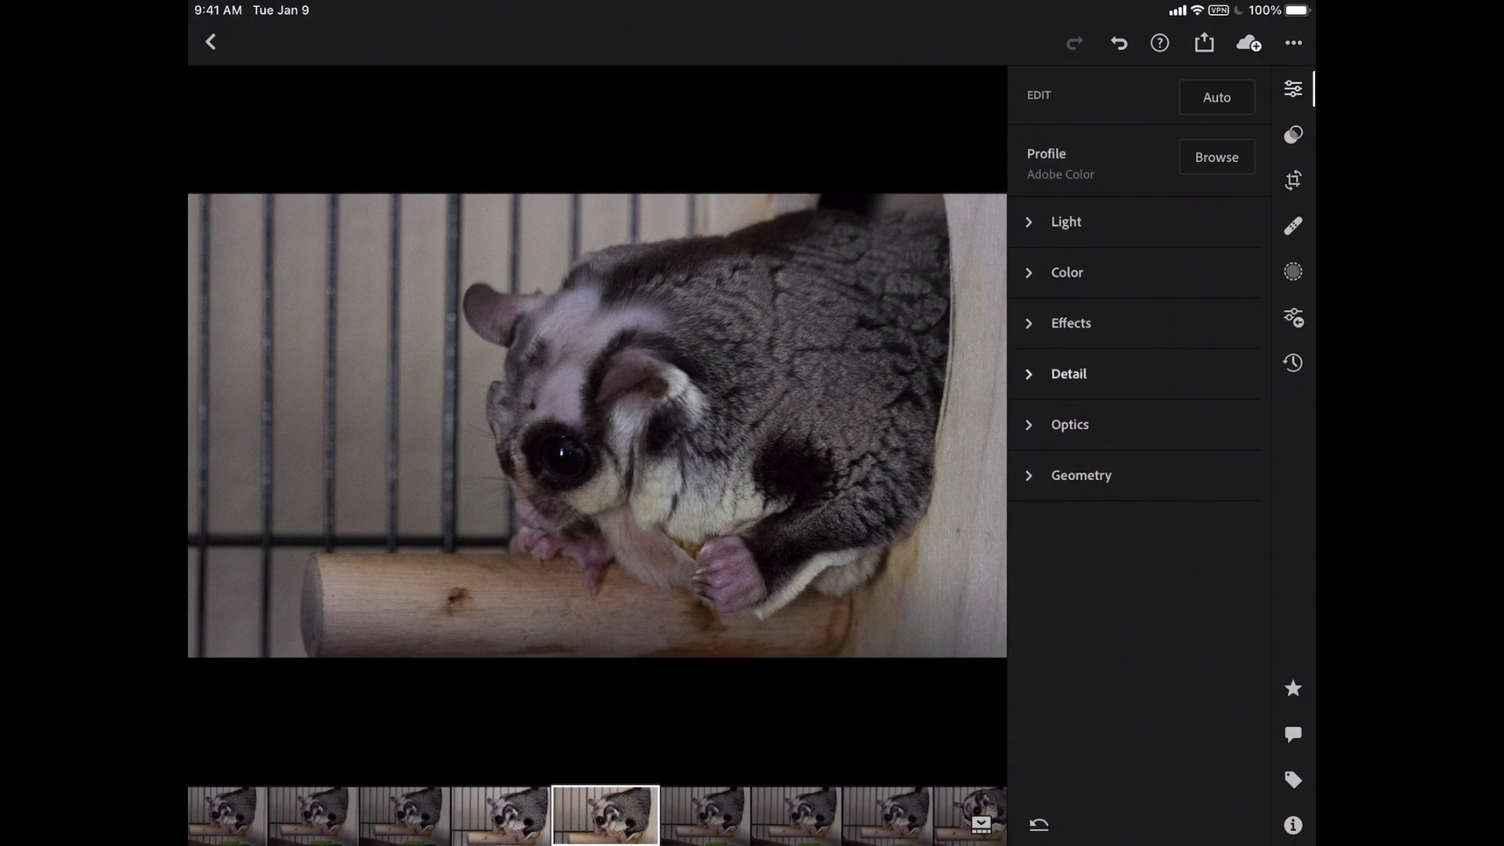
Step: Reduce the blue saturation to -66 in Color Mix, checking the effect on the reflection in the animal's eye
click(1067, 272)
click(1141, 584)
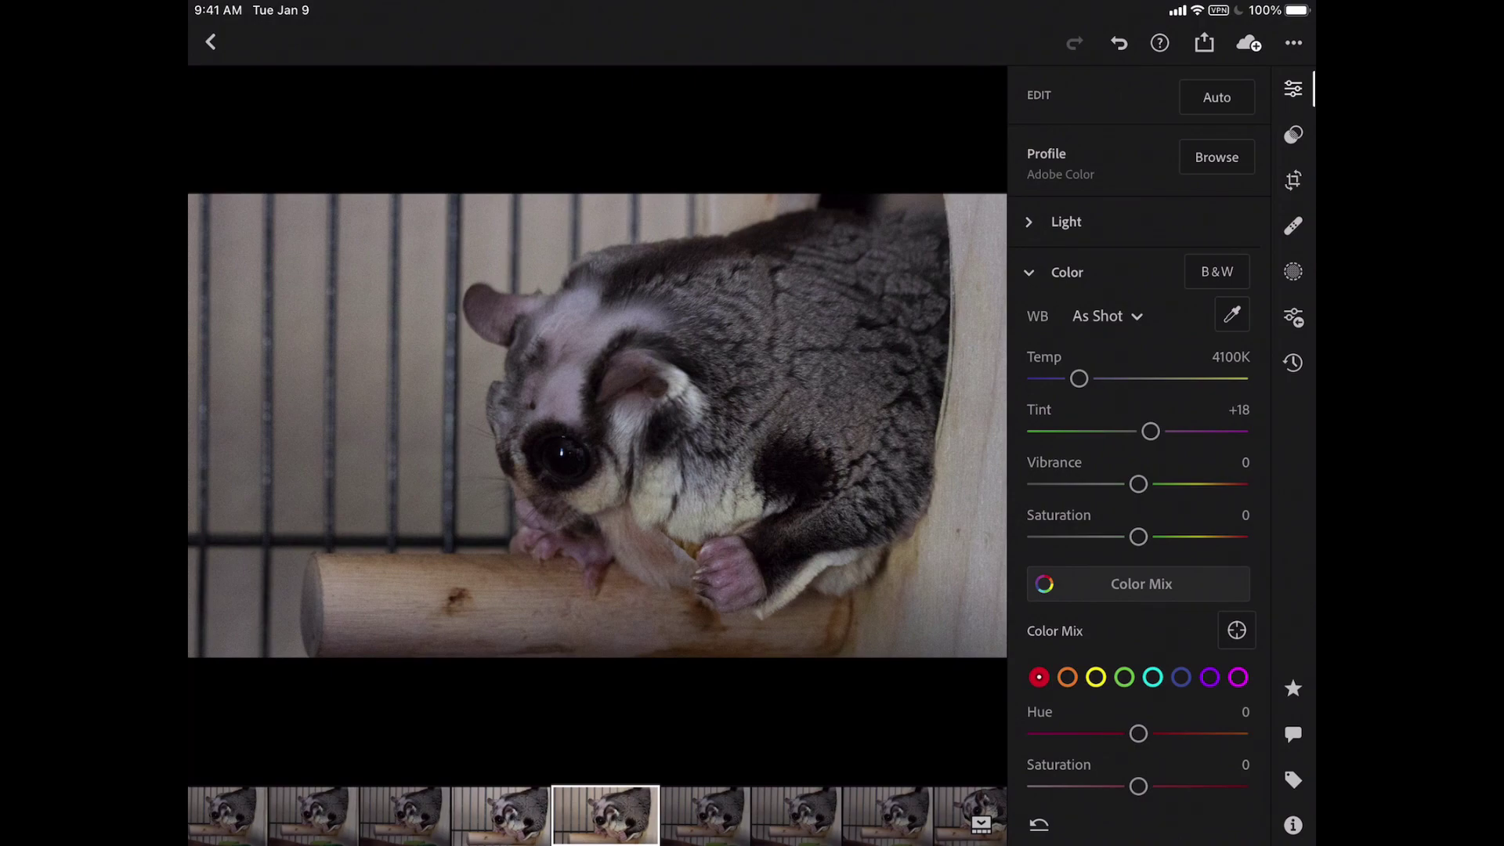
scroll(568, 470, up, 10)
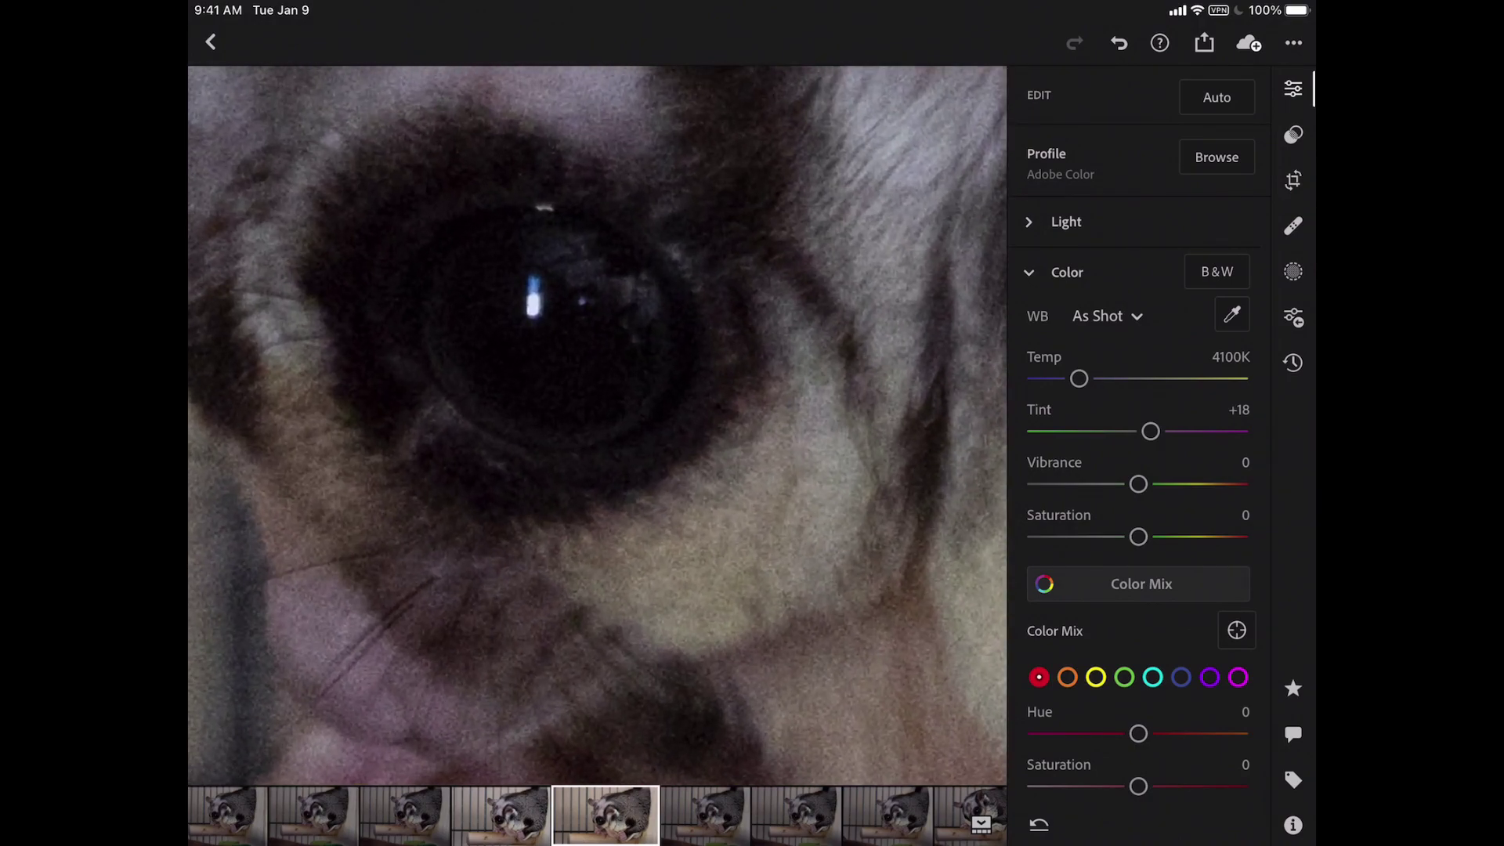
scroll(548, 314, up, 8)
click(1181, 677)
drag(1138, 786, 1070, 786)
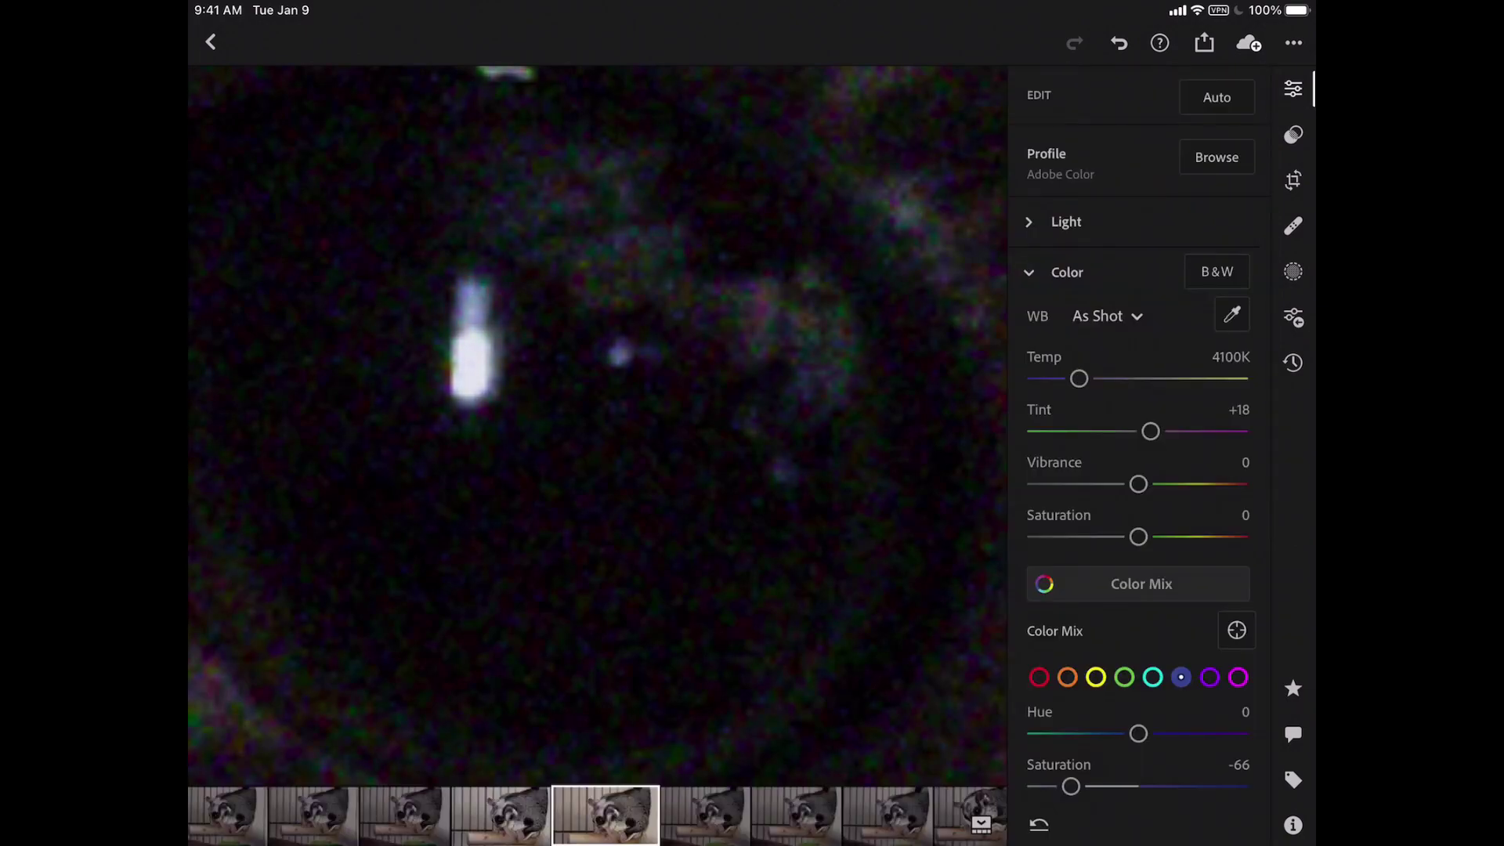
scroll(598, 427, down, 10)
scroll(598, 427, down, 10)
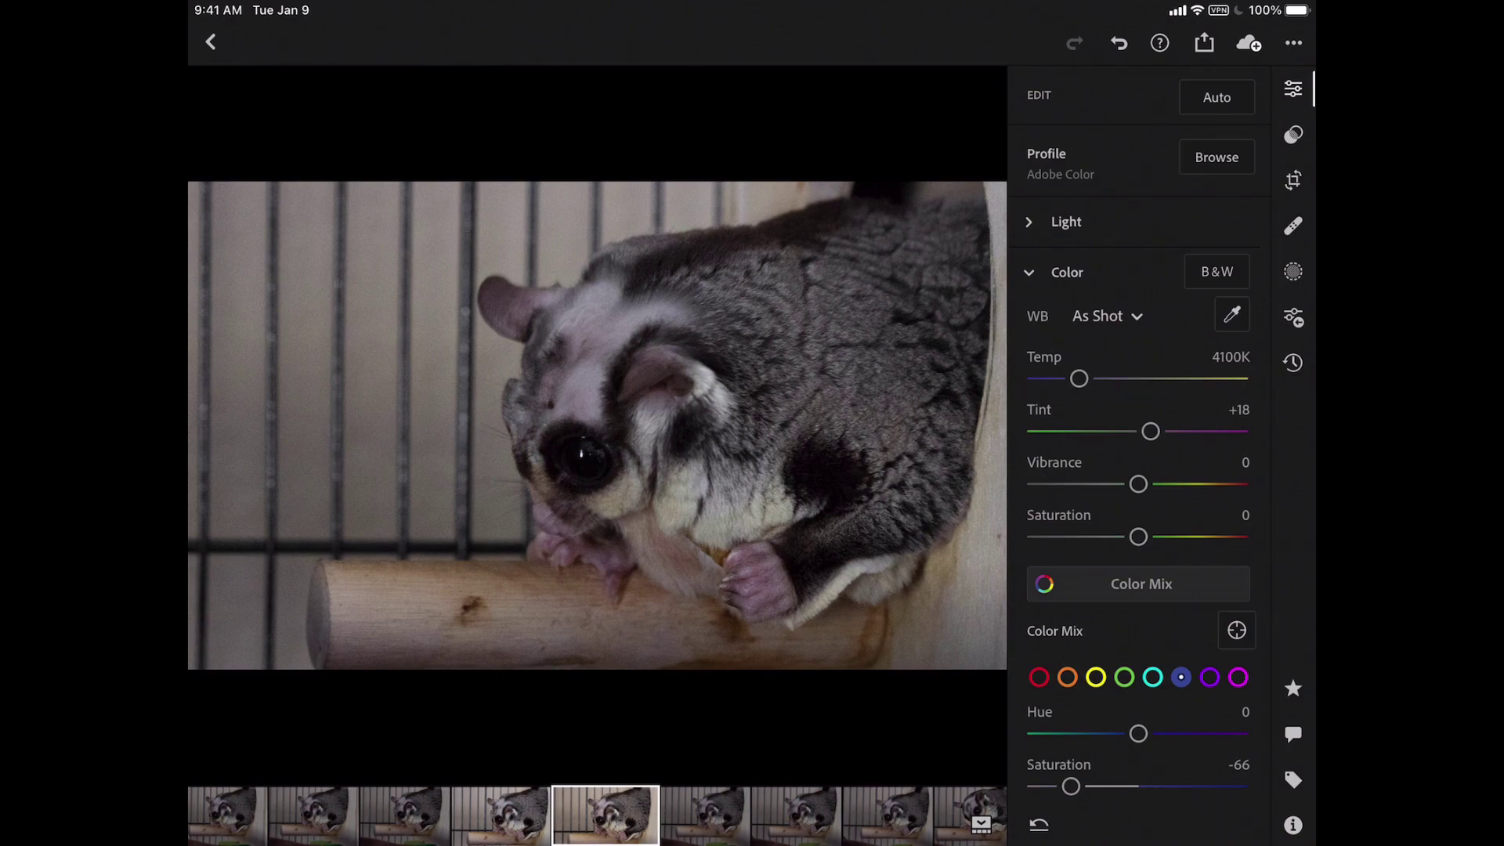
click(1066, 272)
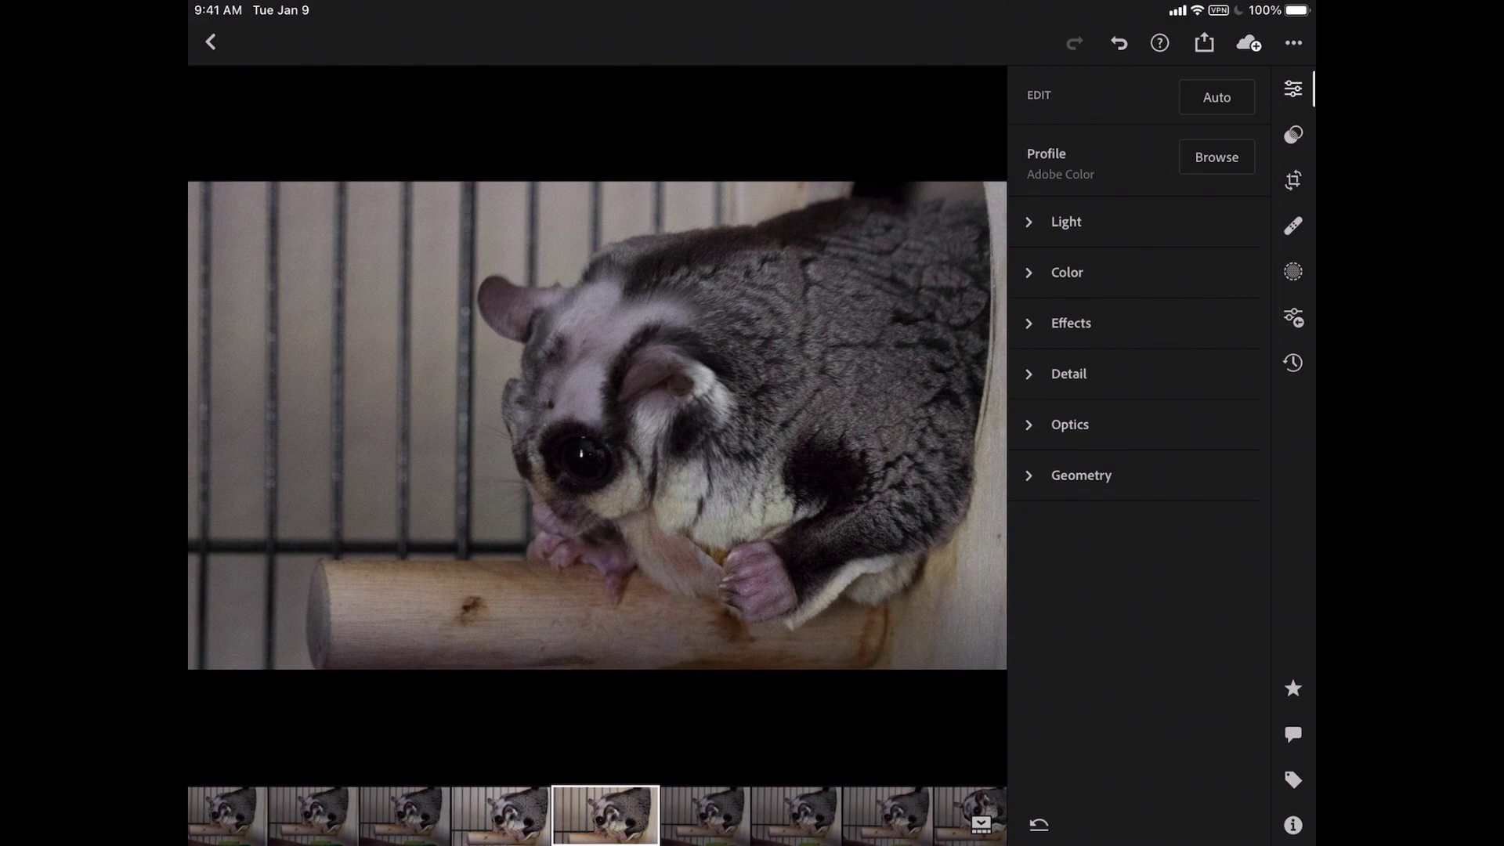
Step: Heal the dark knot on the wooden perch with the Healing Brush at size 80, feather 50 and opacity 100
click(1294, 226)
click(450, 631)
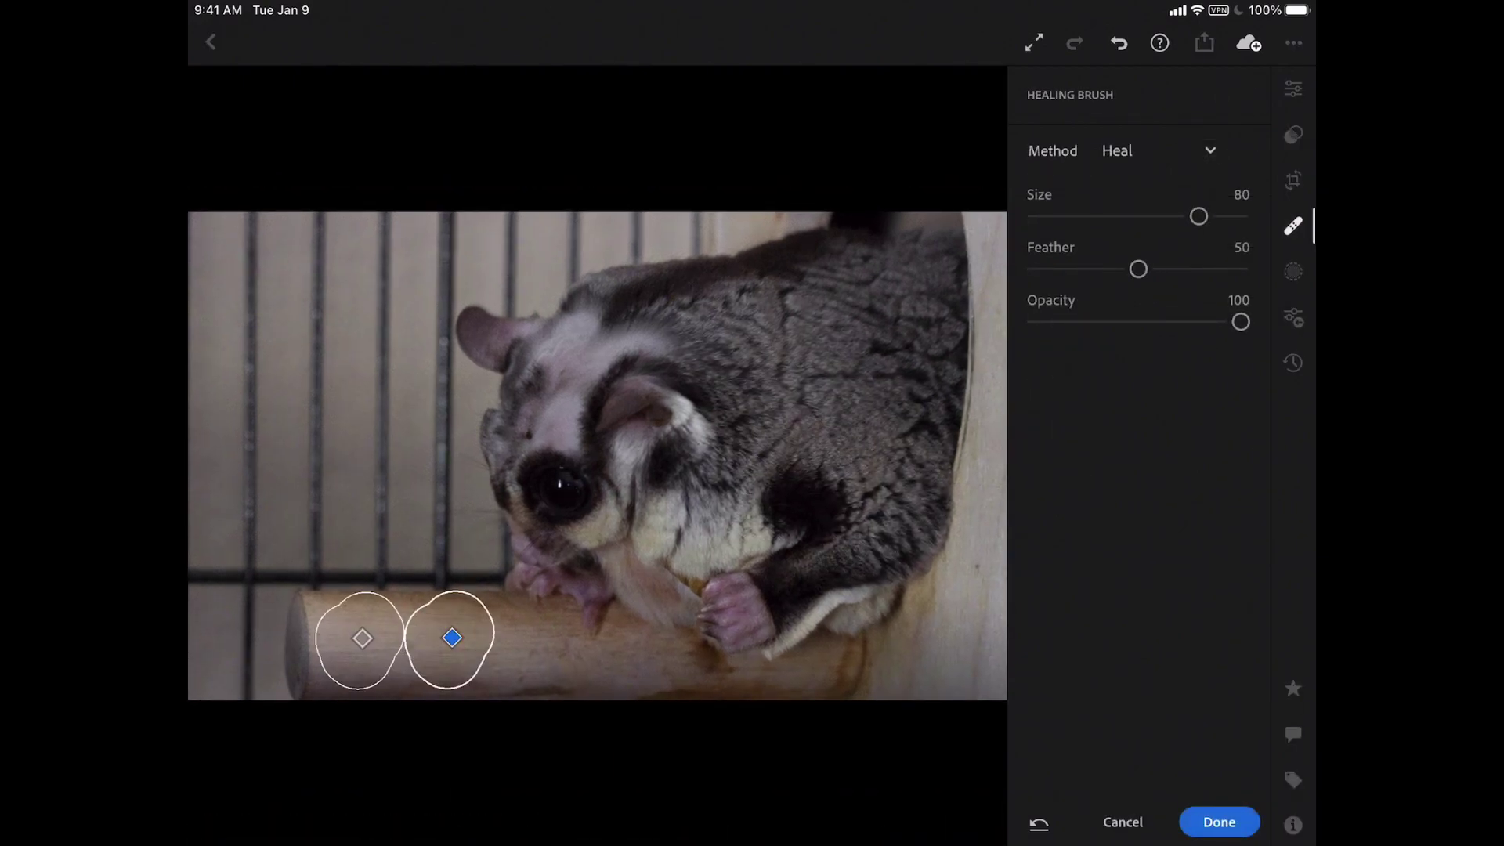
click(1219, 822)
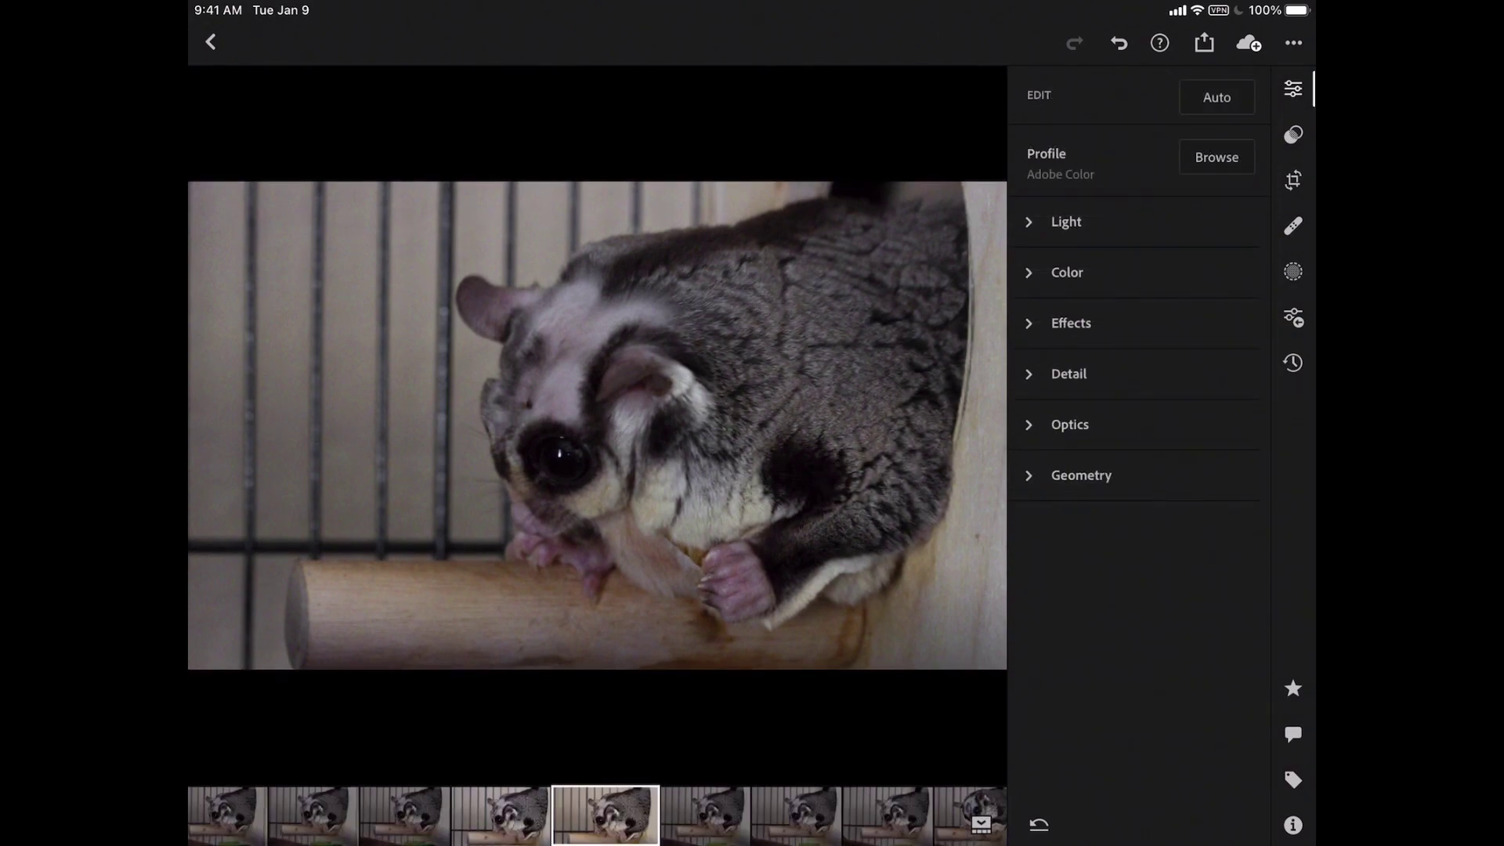
Step: Set the photo's sharpening to 74
click(1068, 374)
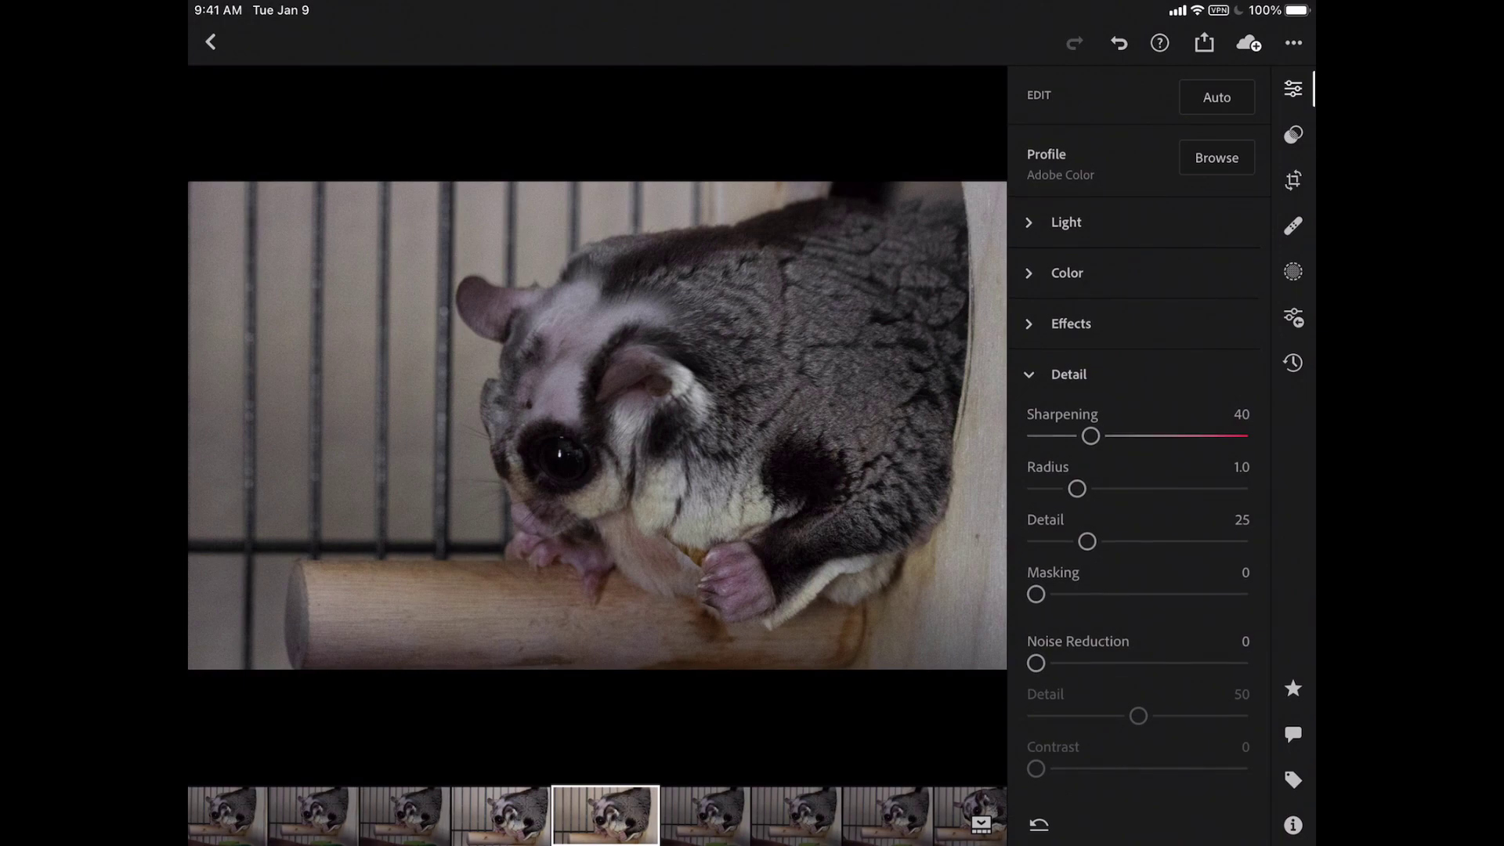
drag(1090, 436, 1160, 436)
drag(1160, 435, 1137, 435)
Step: Set noise reduction to 25 with its detail at 60, and the color noise reduction detail to 70
scroll(1136, 548, down, 3)
drag(1036, 474, 1087, 475)
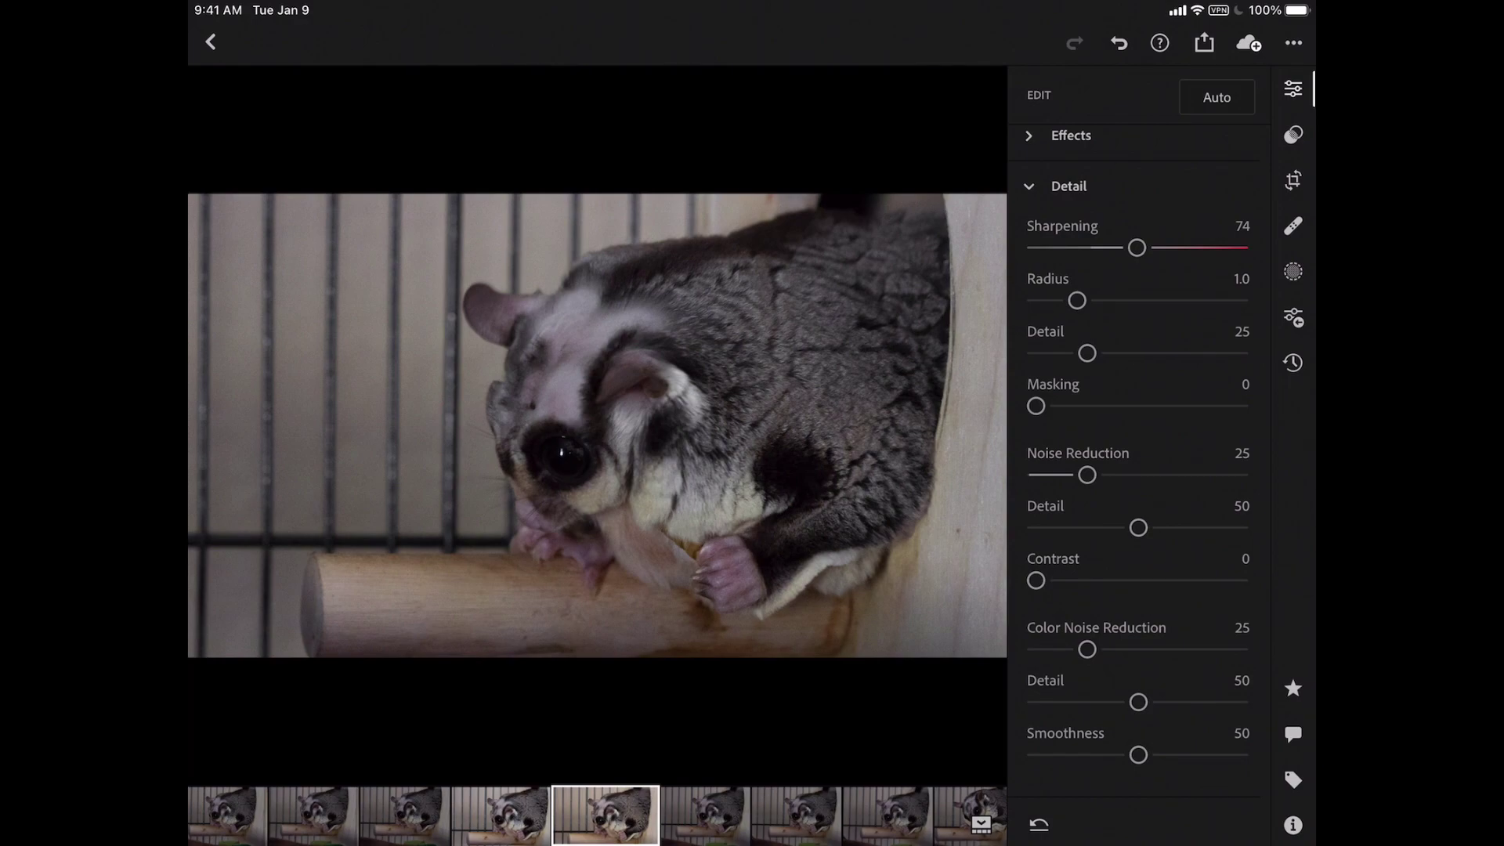
drag(1138, 527, 1159, 528)
drag(1140, 702, 1182, 702)
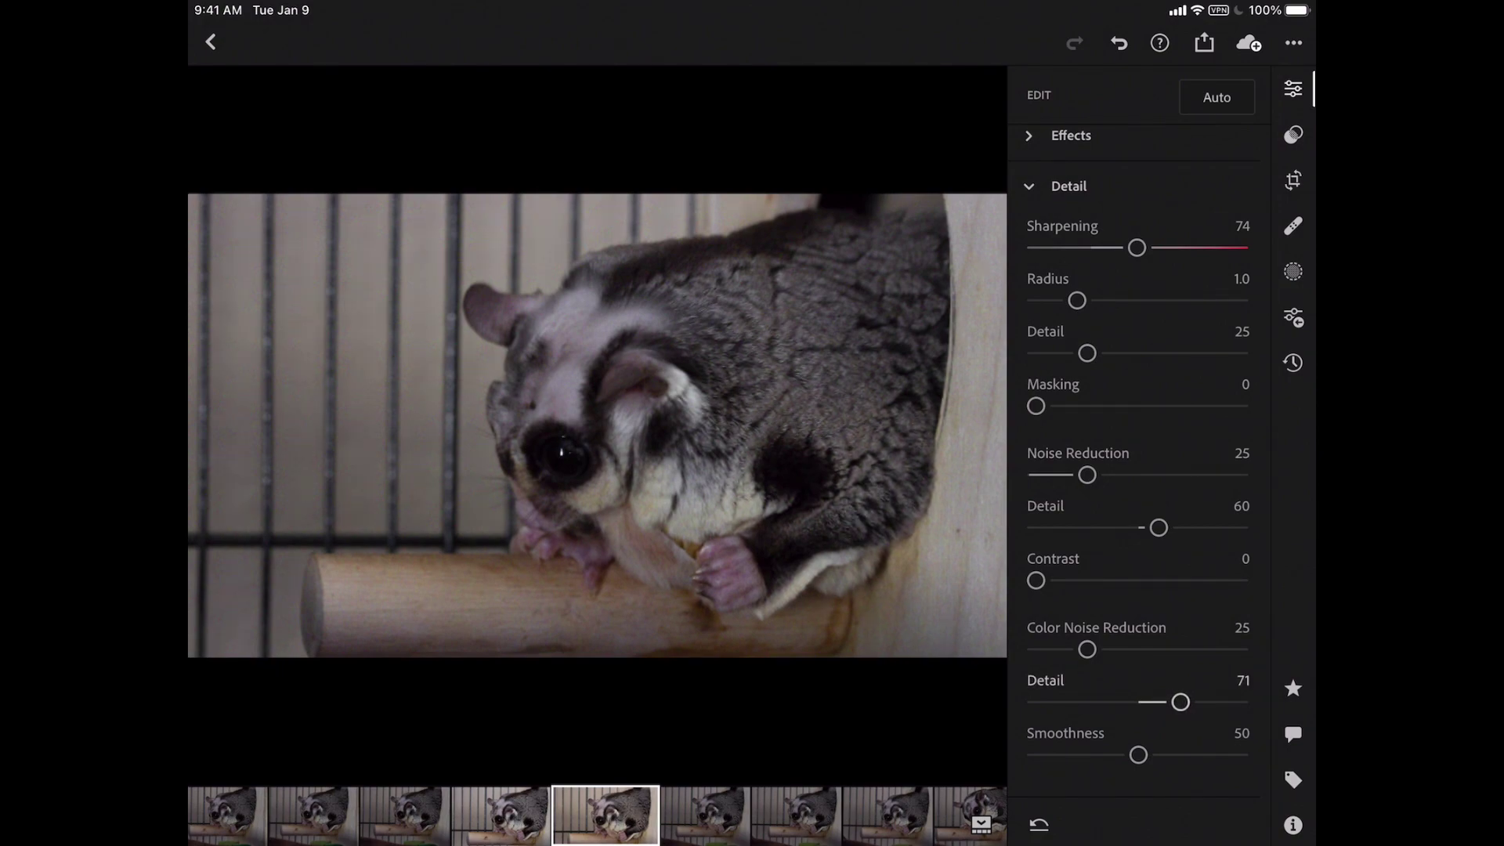
drag(1182, 702, 1179, 702)
scroll(1137, 450, down, 3)
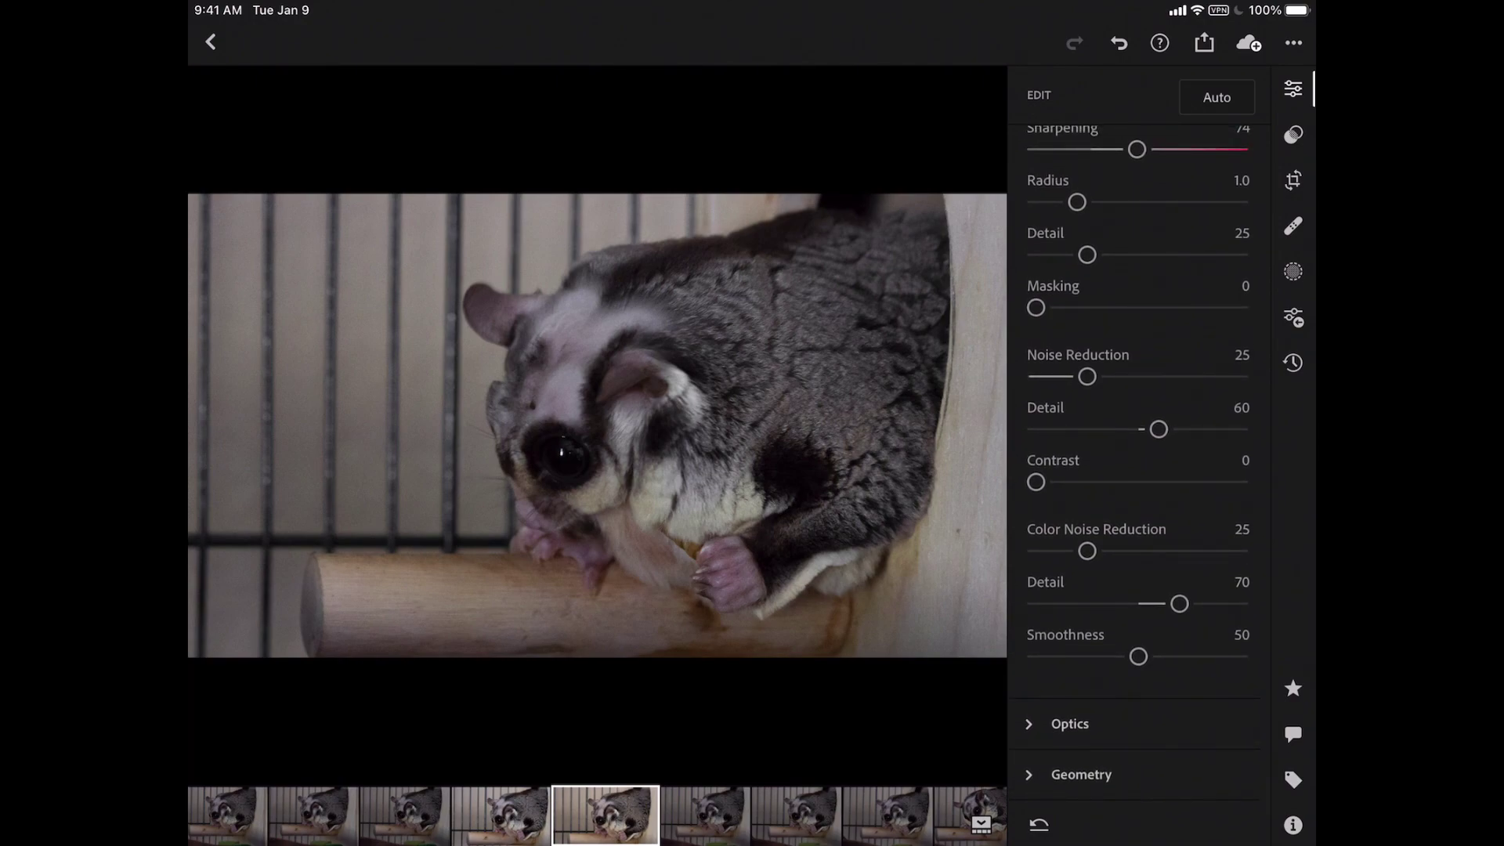
Step: Review the sharing and photo options, and send the edited photo to Photoshop for editing
click(1204, 42)
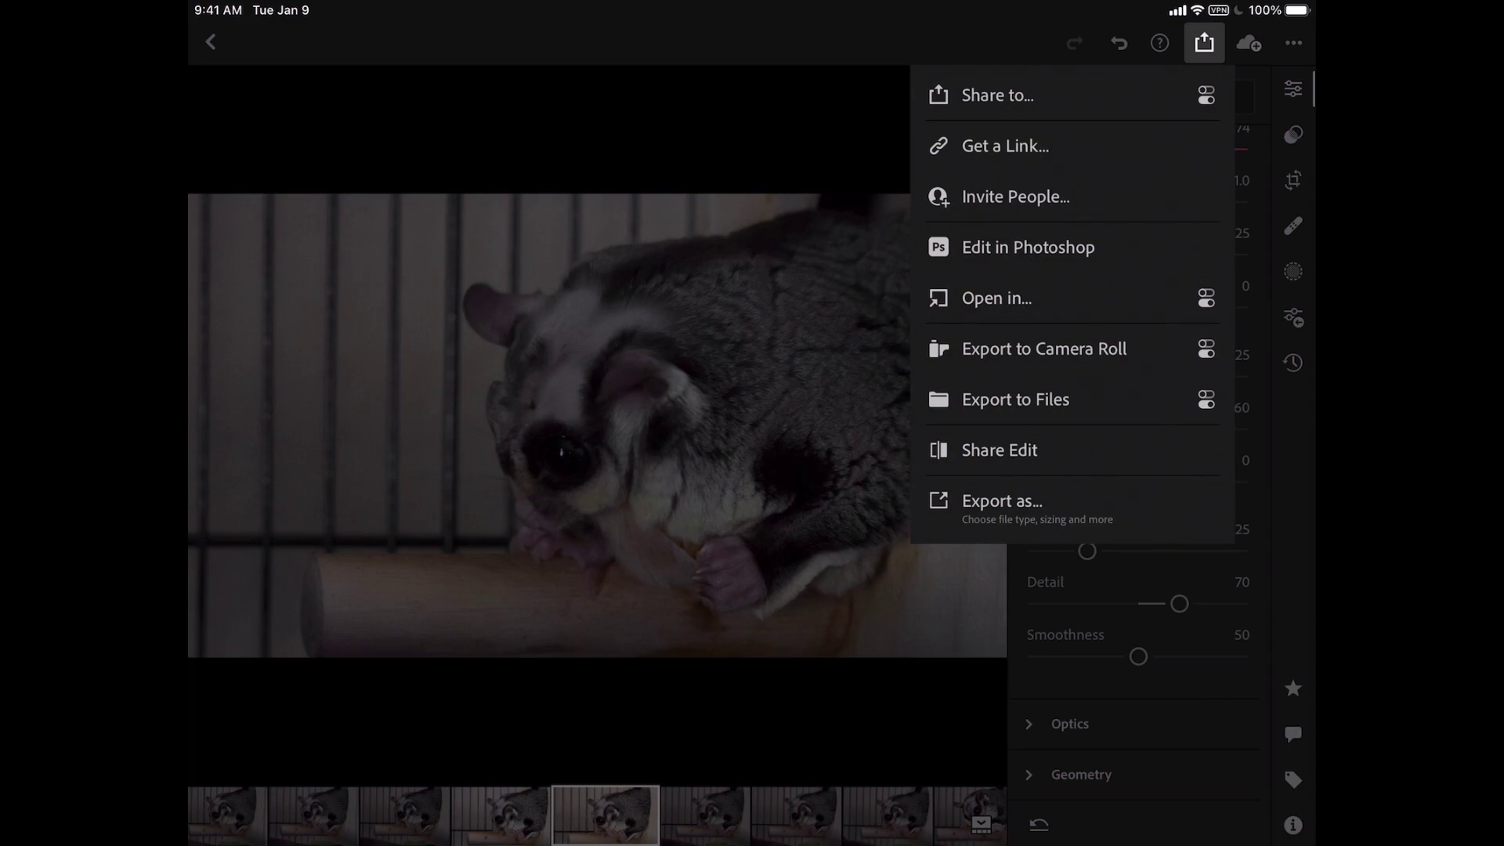
click(598, 426)
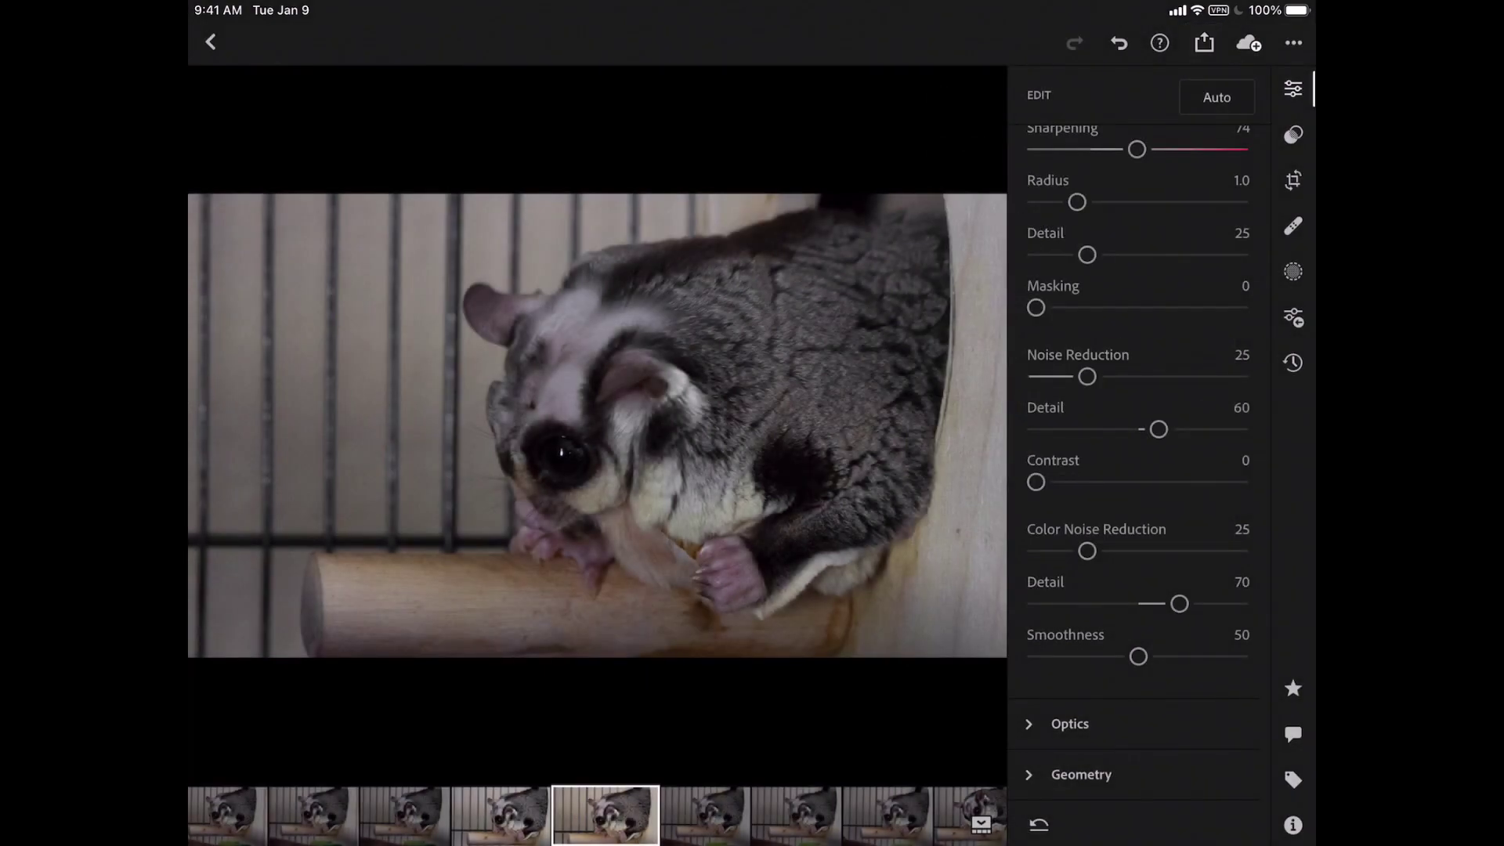
click(1293, 43)
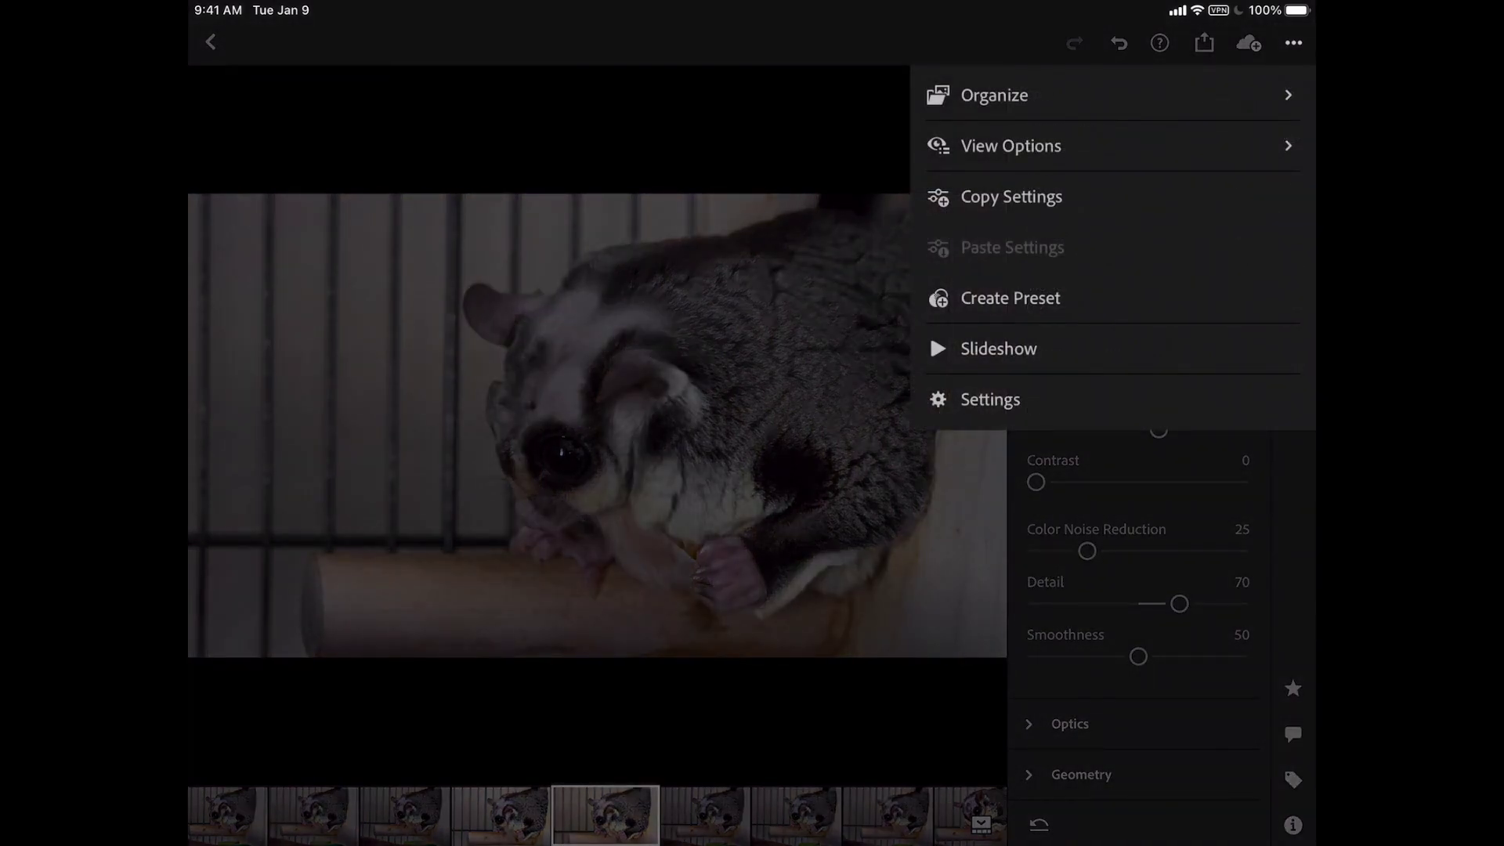
click(1203, 43)
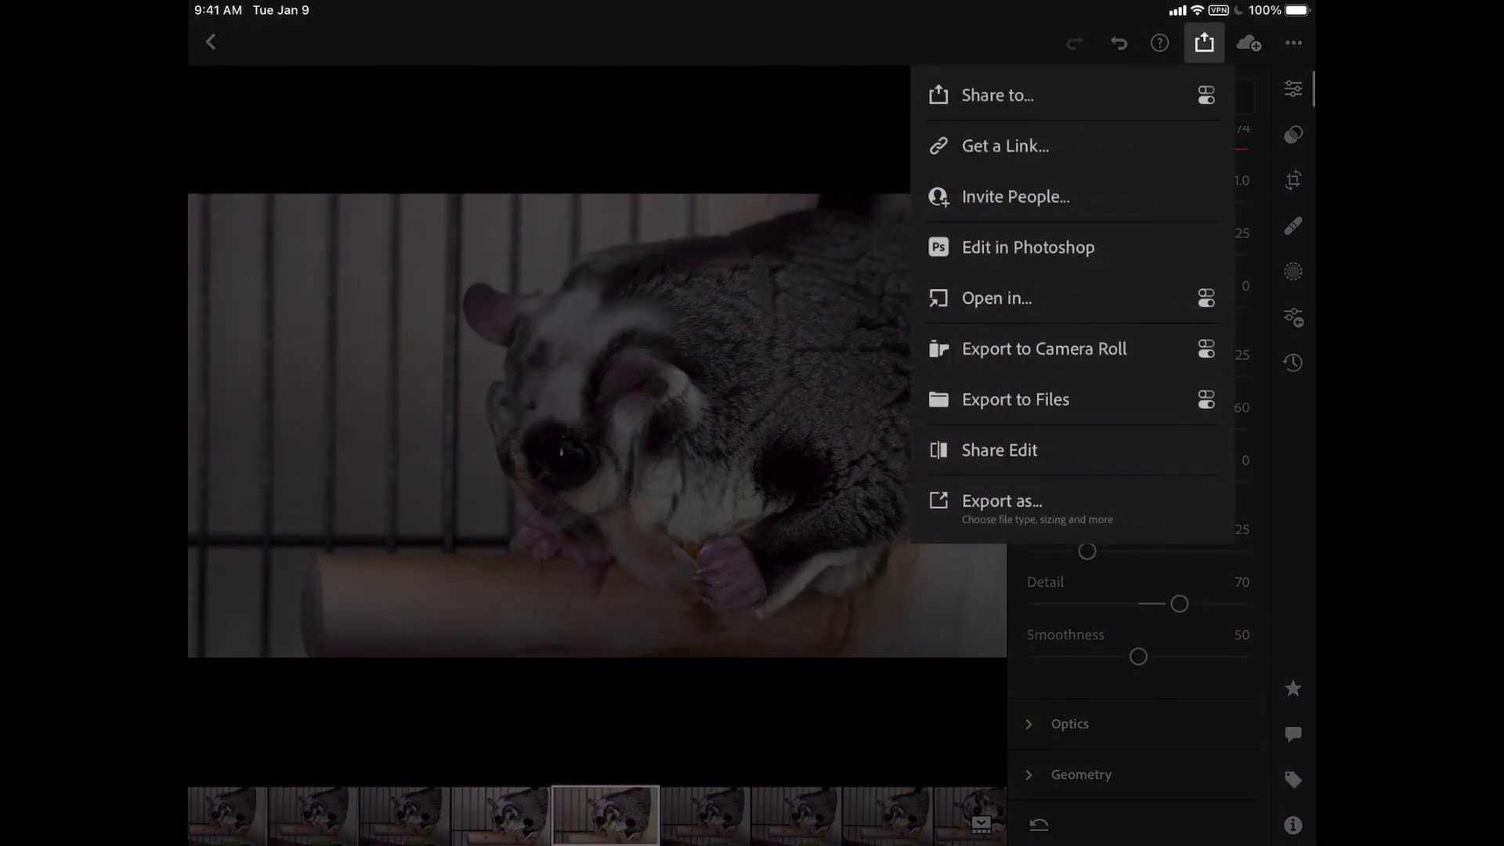
click(1027, 247)
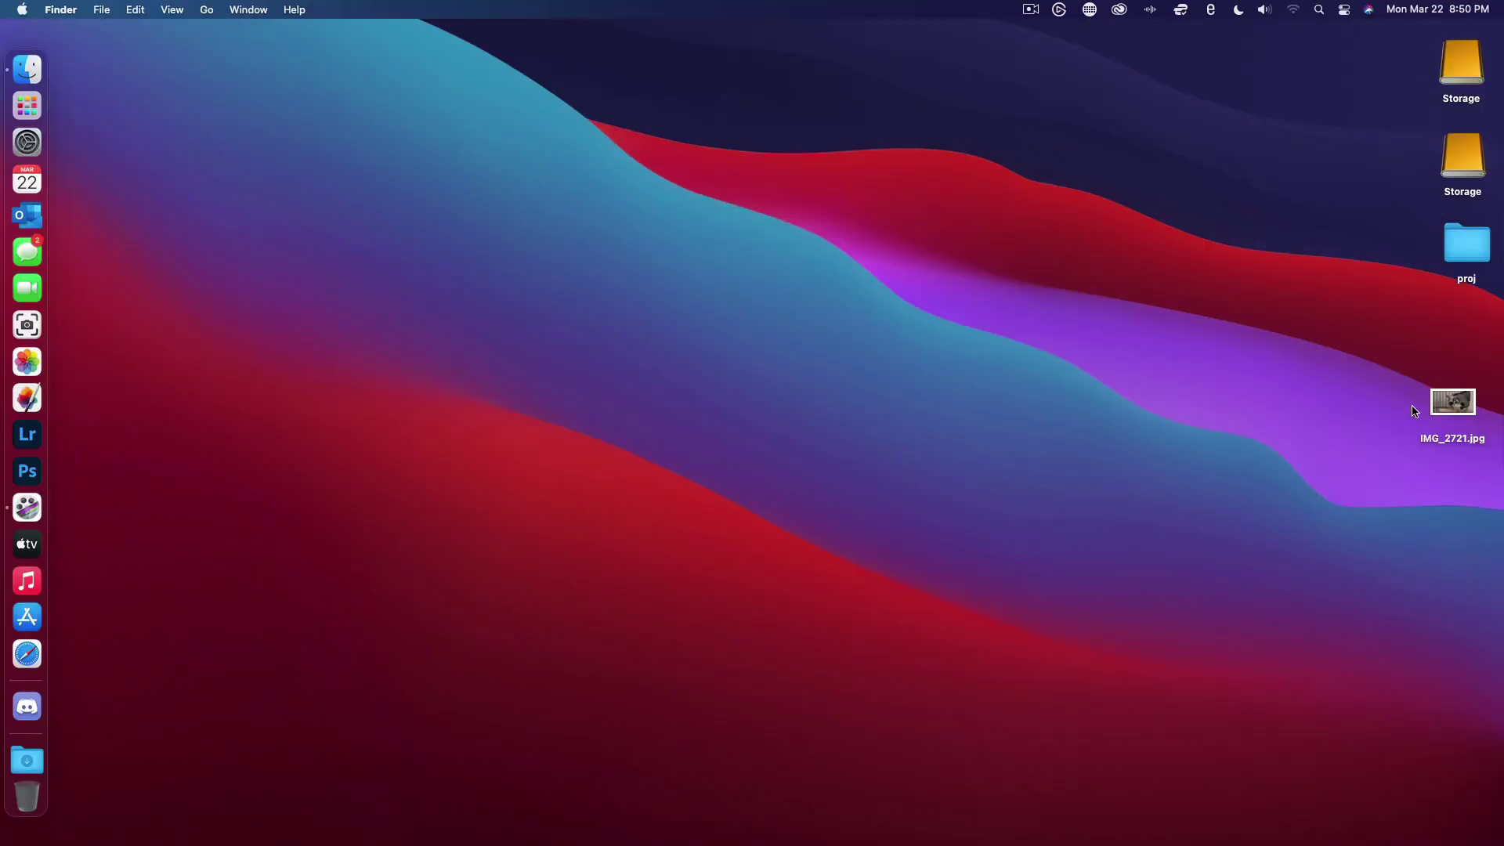
Step: Switch to the Mac and open the exported IMG_2721.jpg from the desktop
click(1467, 401)
double_click(1467, 401)
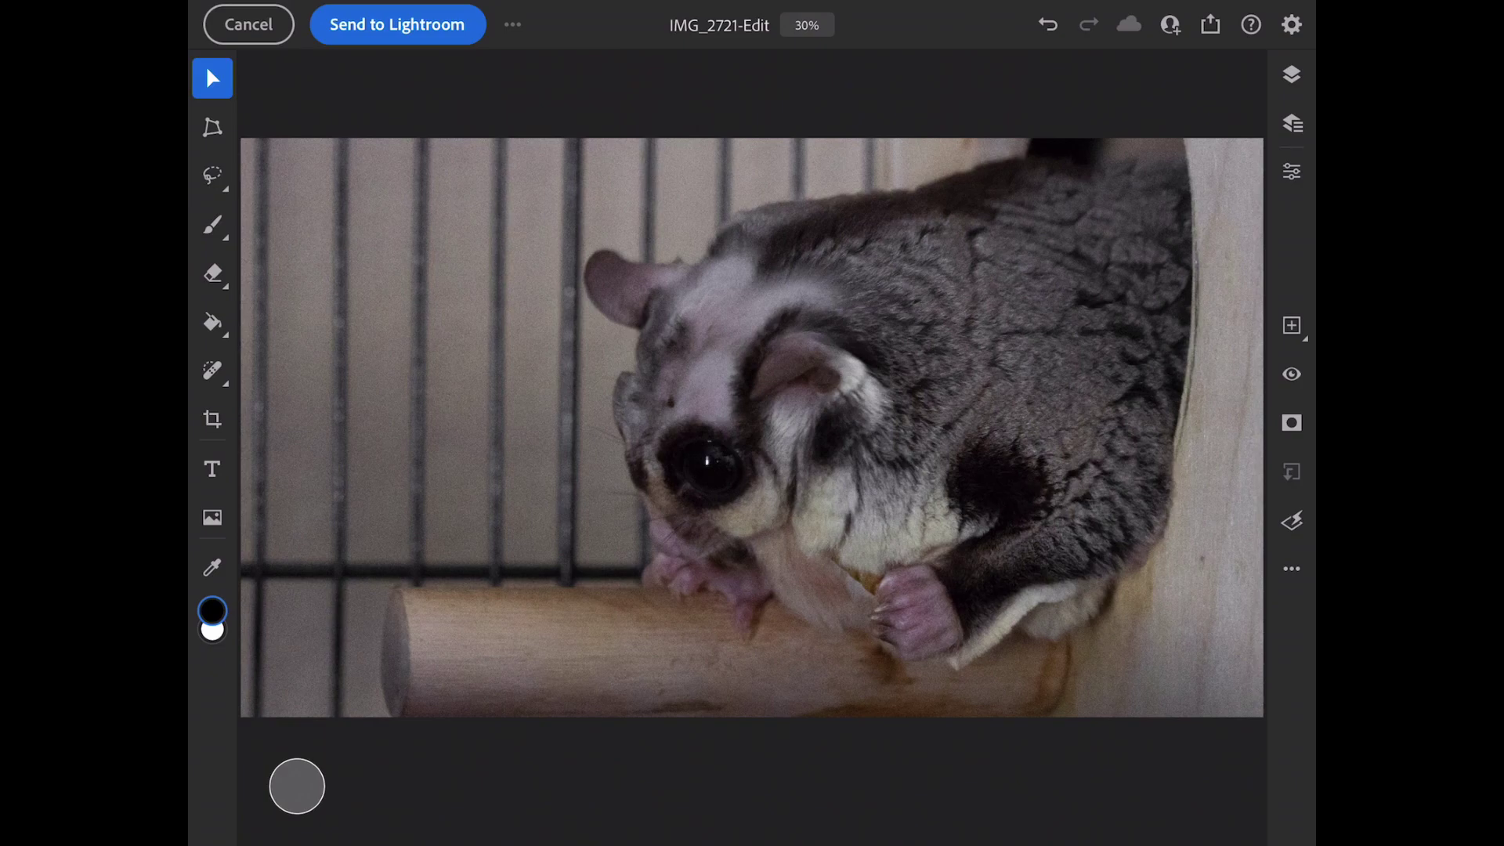
Step: Turn IMG_2721-Edit into a Photoshop cloud document on the iPad
click(512, 24)
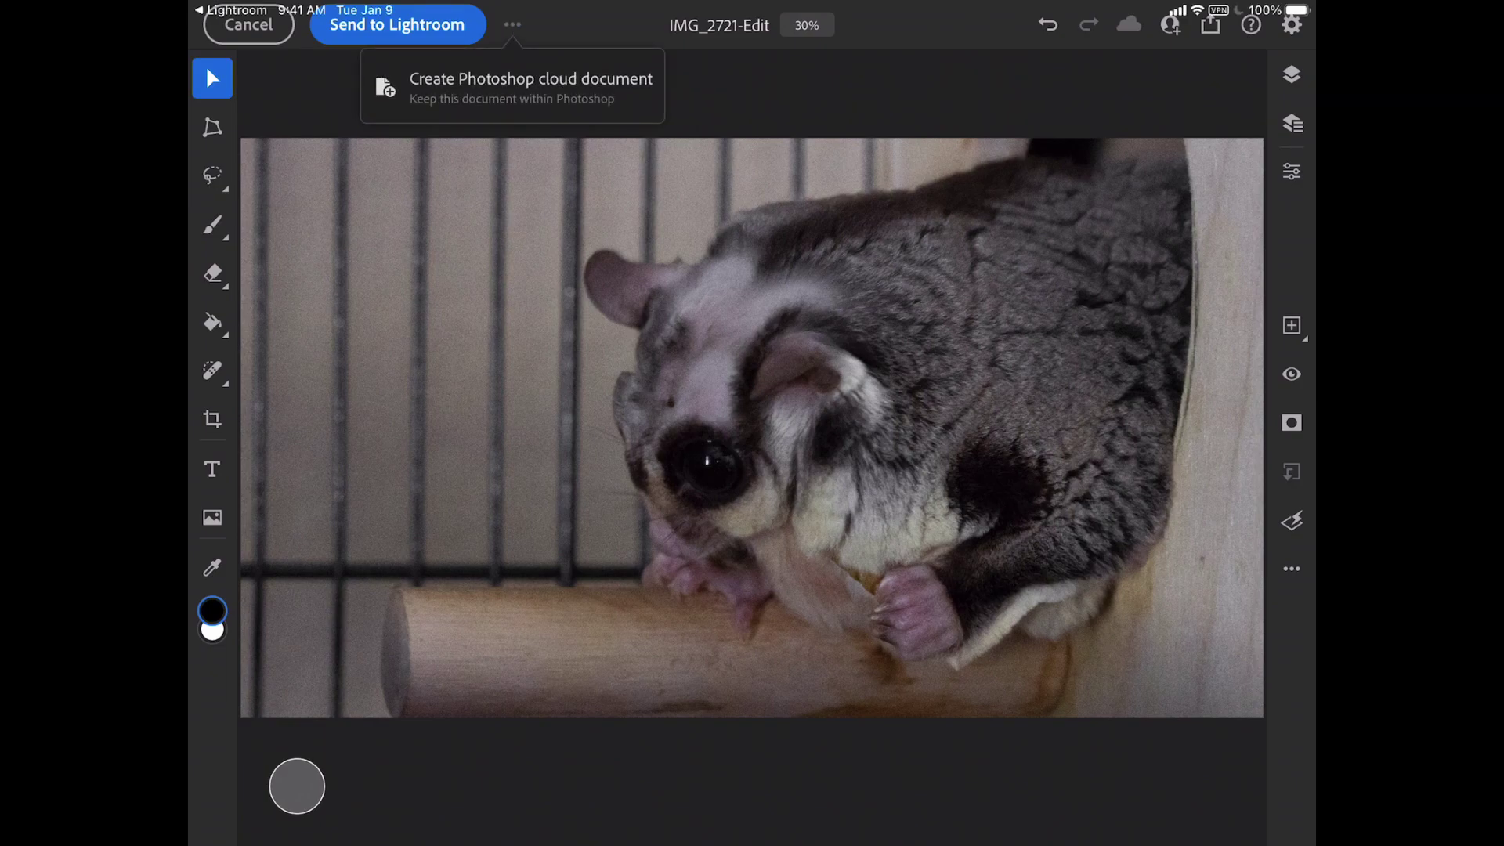
click(530, 82)
click(909, 499)
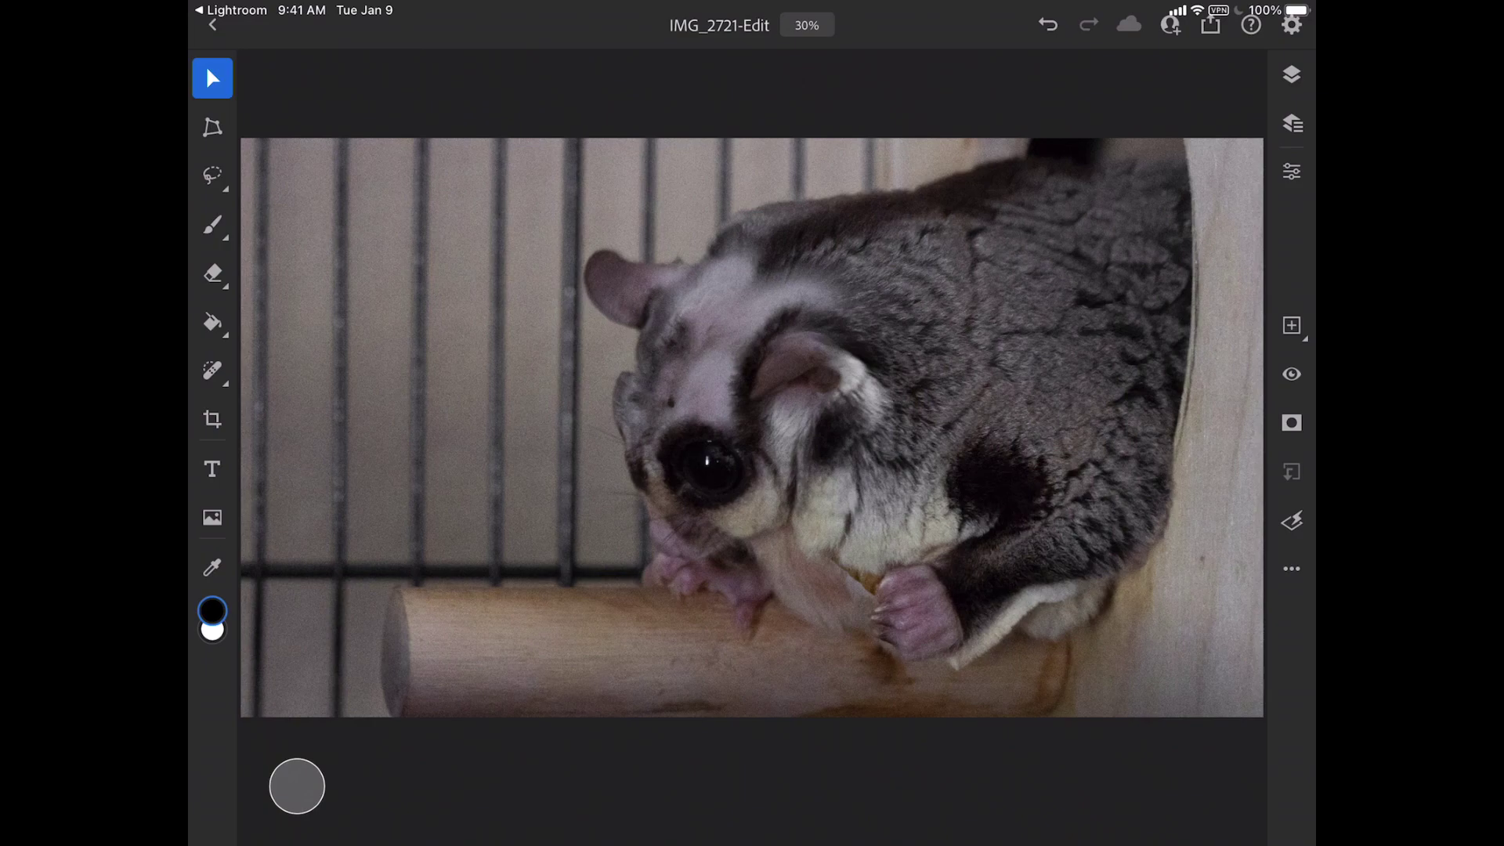
Step: Inspect the photo on the canvas and the layer properties of Layer 0
scroll(651, 415, up, 2)
scroll(632, 370, down, 3)
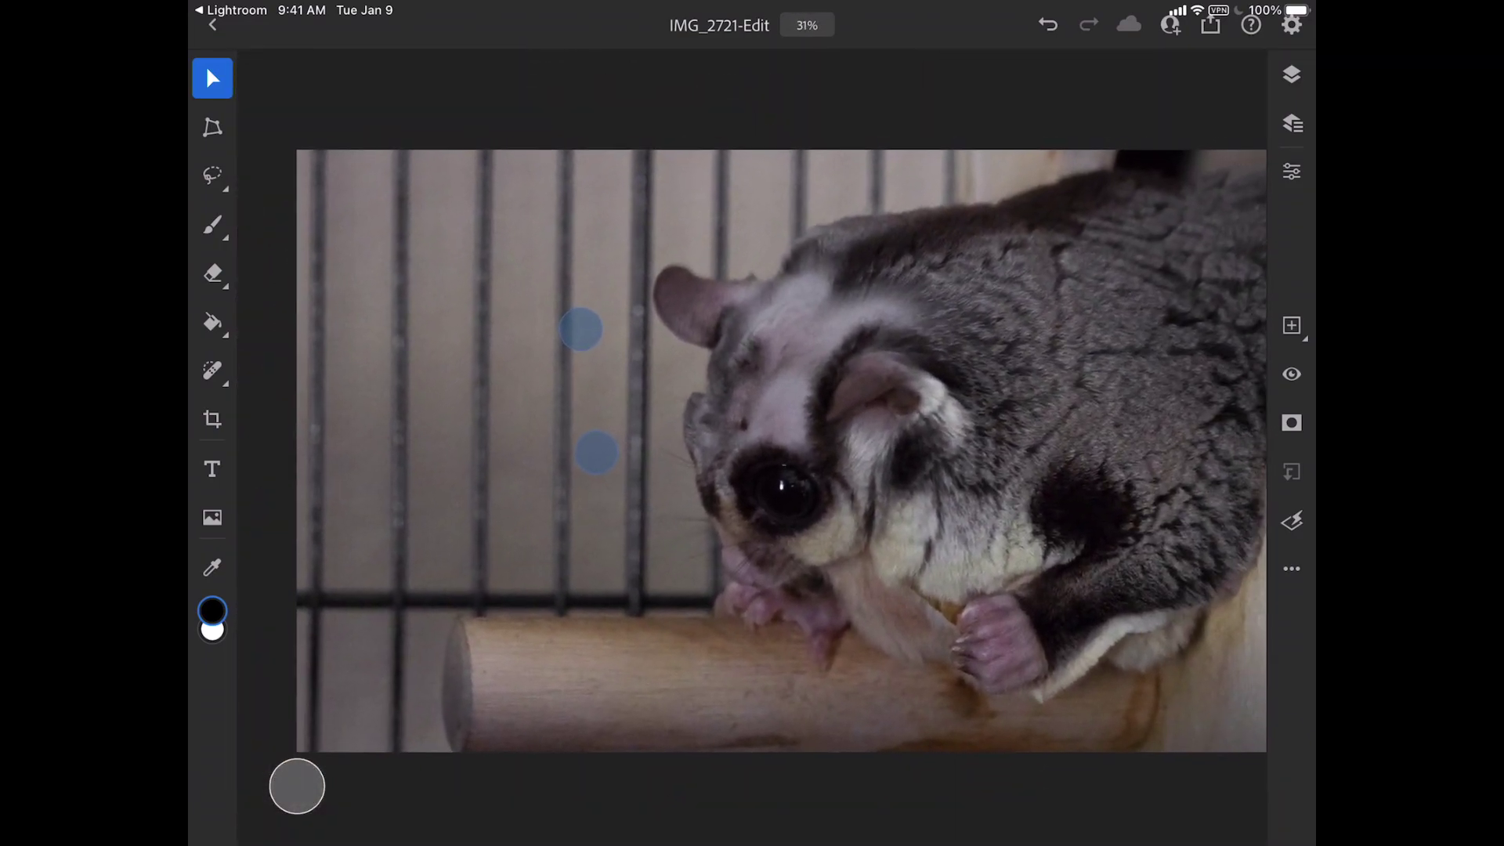
scroll(543, 395, up, 1)
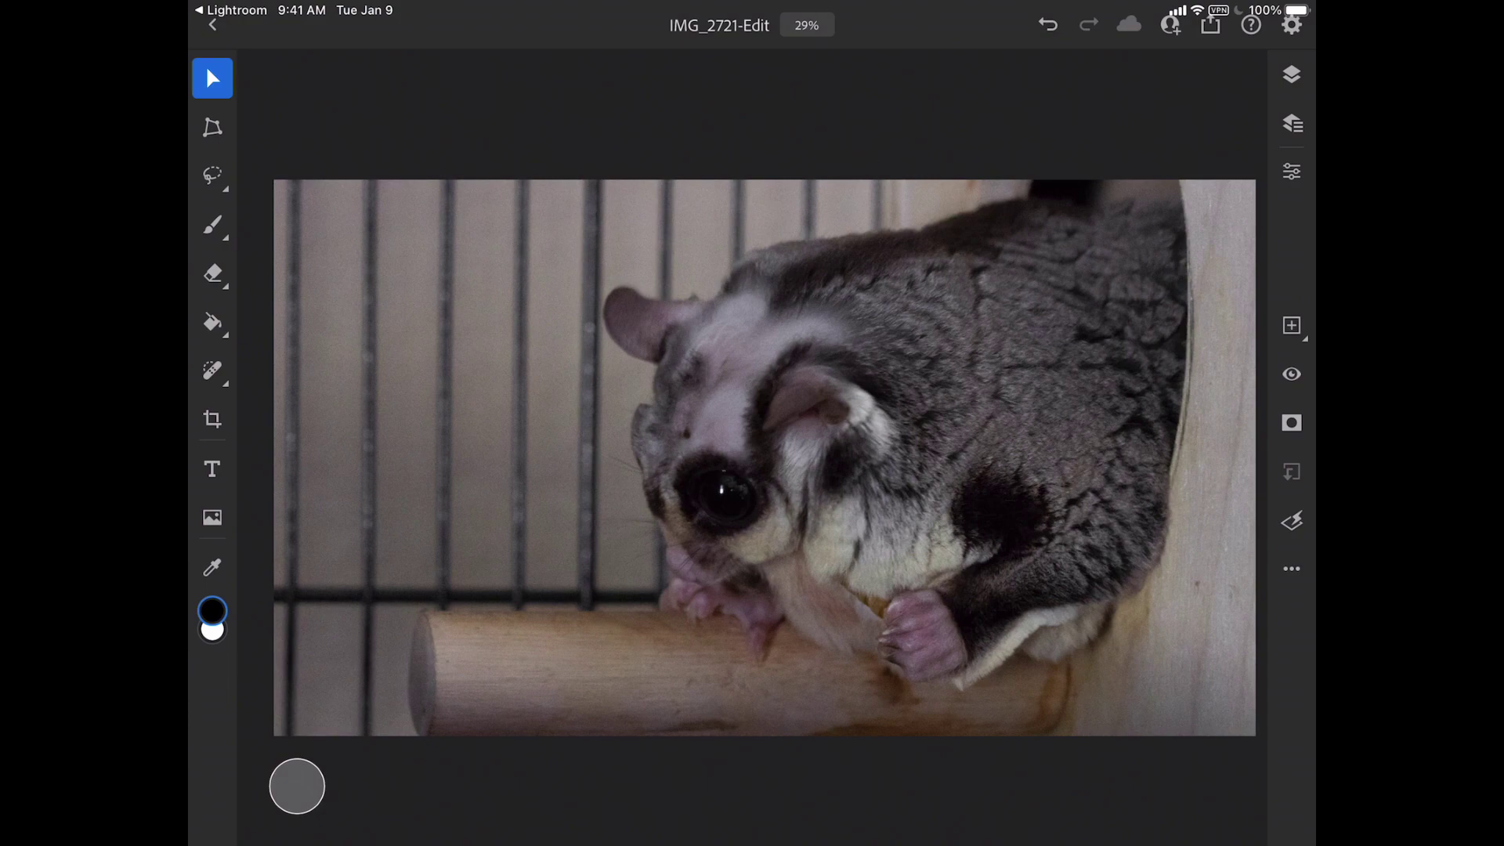
click(1292, 171)
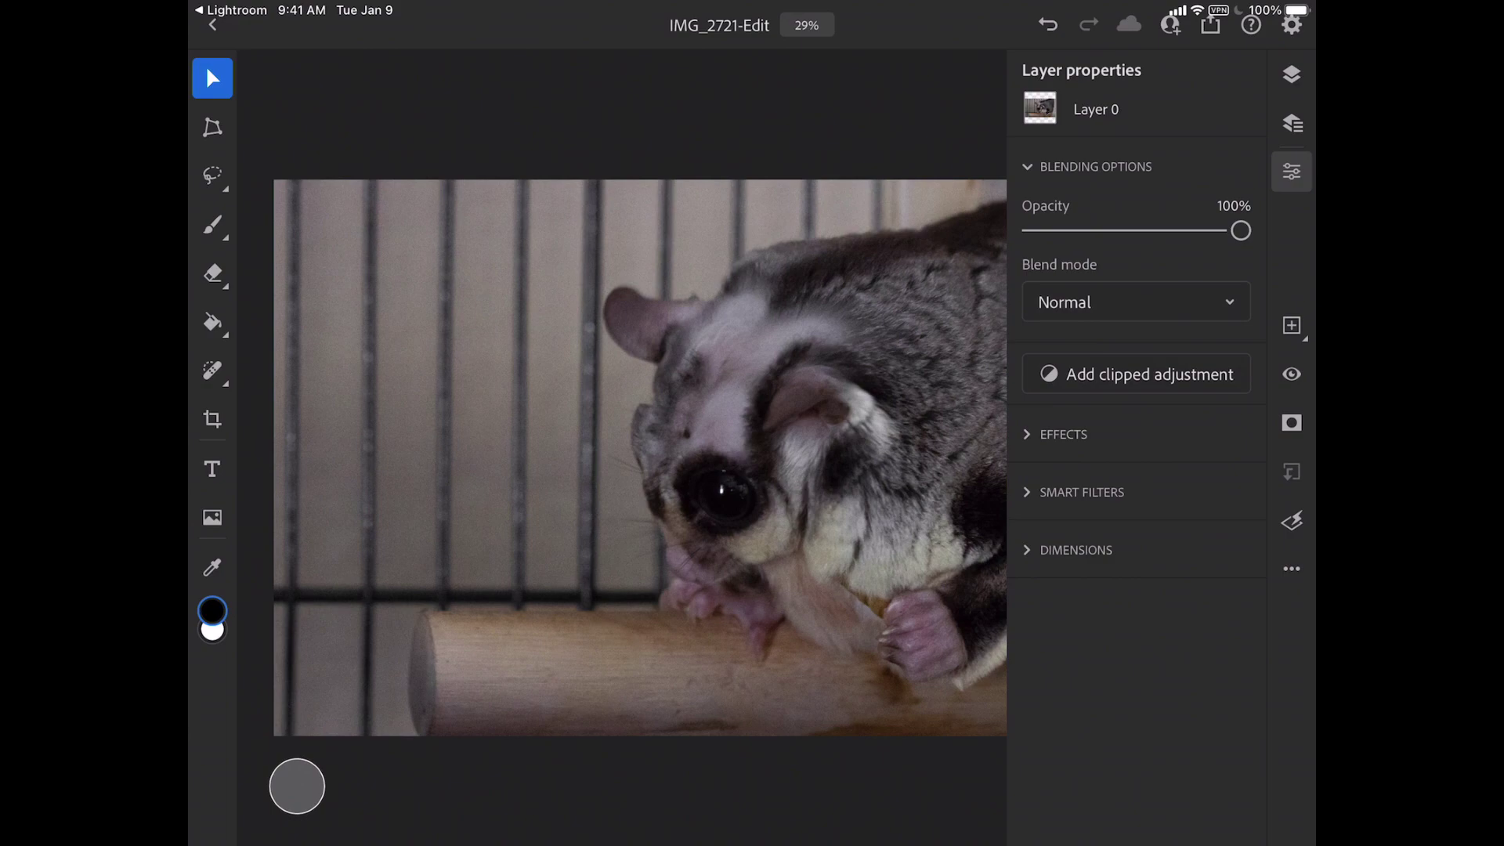
click(800, 107)
Step: Leave IMG_2721-Edit and open the recent IMG_1663 conflict document with the rainbow feather watermark
click(212, 24)
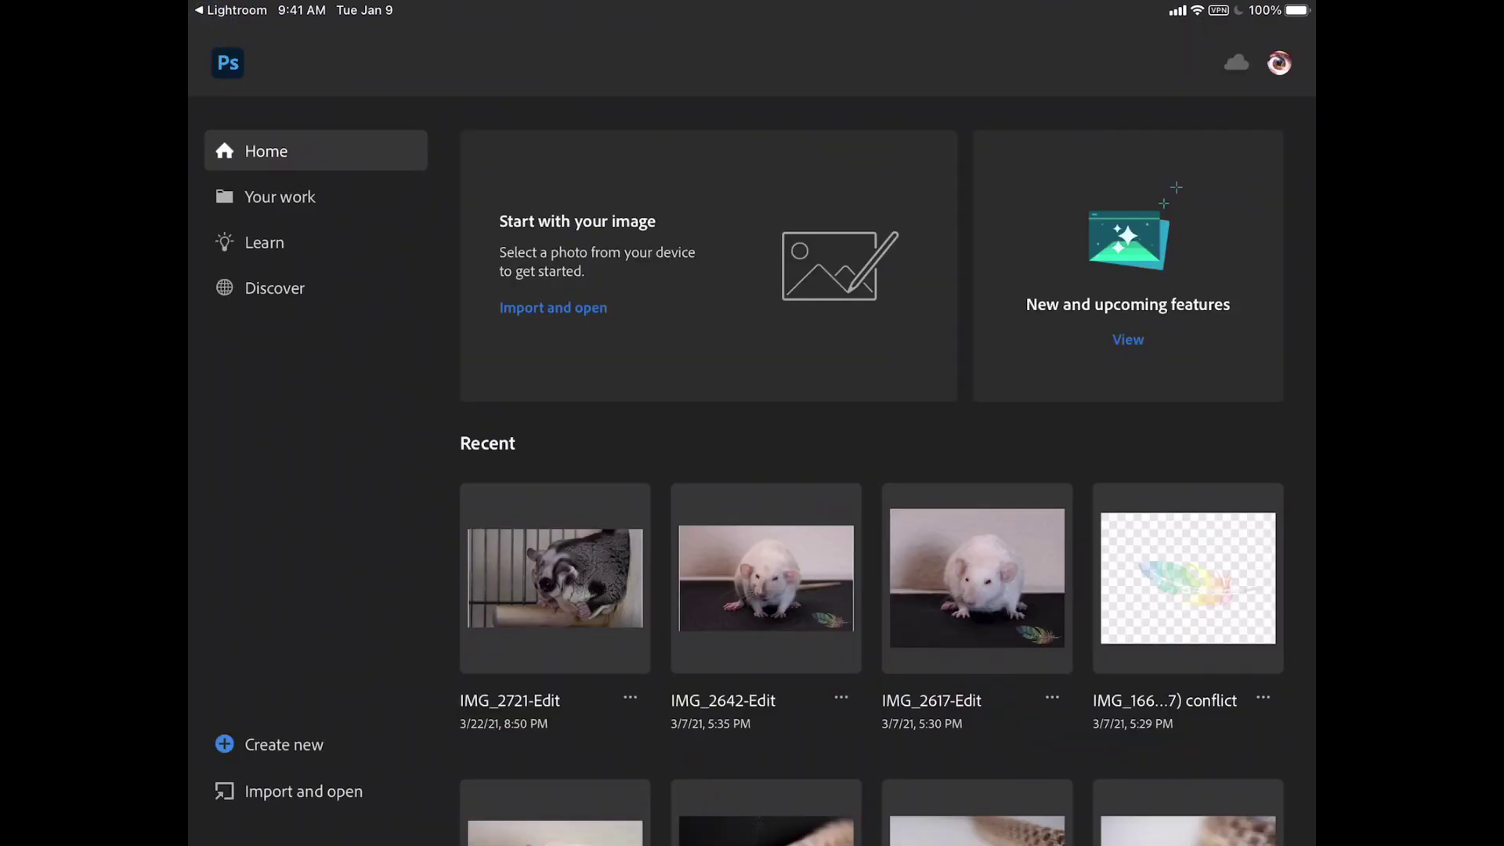
click(1198, 596)
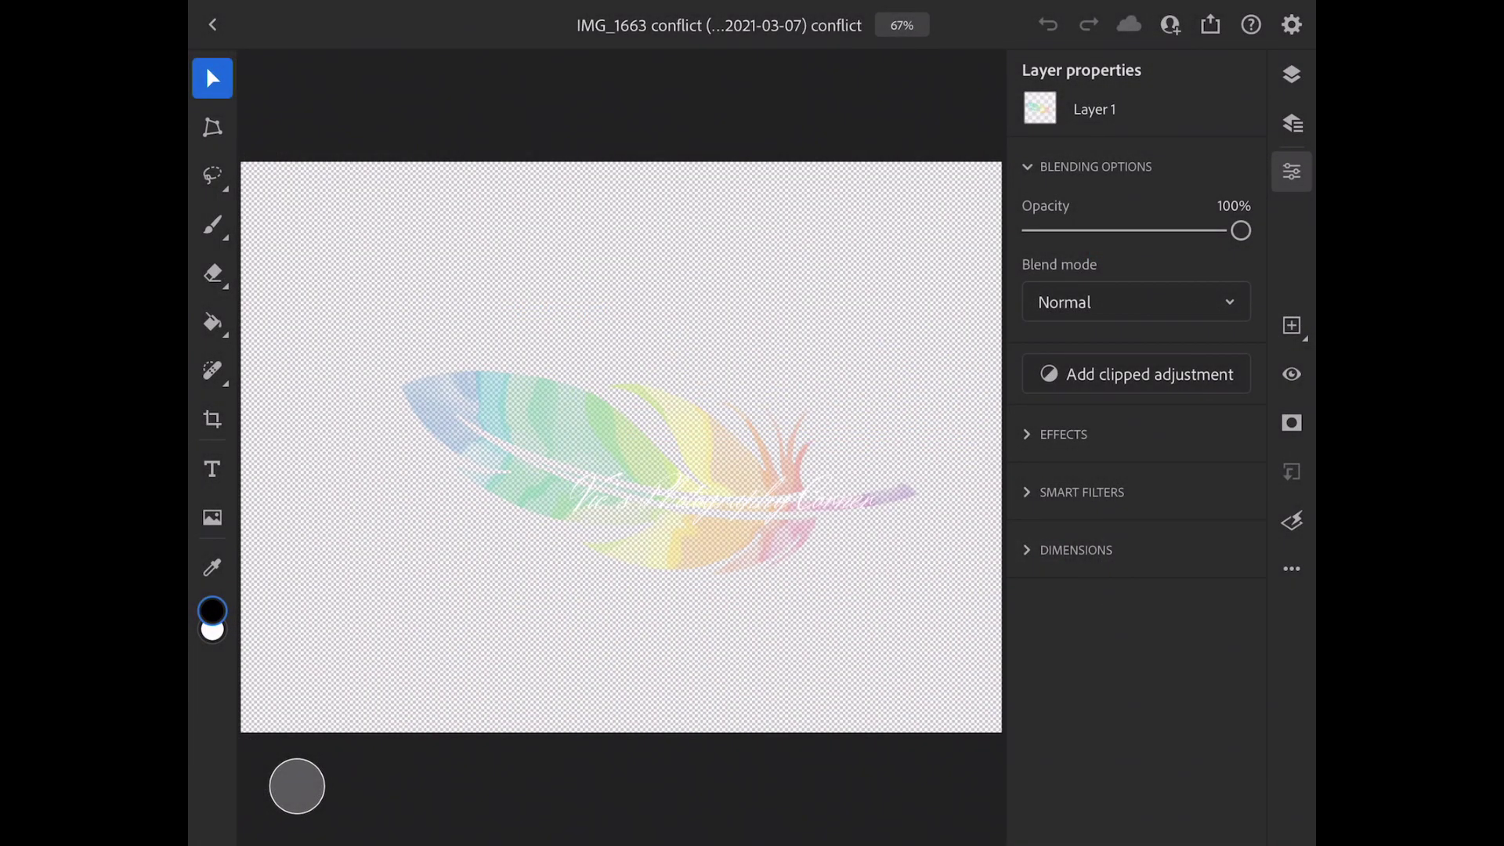
Step: Copy the feather watermark layer from the IMG_1663 conflict document and reopen IMG_2721-Edit
click(1291, 569)
click(1090, 574)
click(213, 24)
click(555, 578)
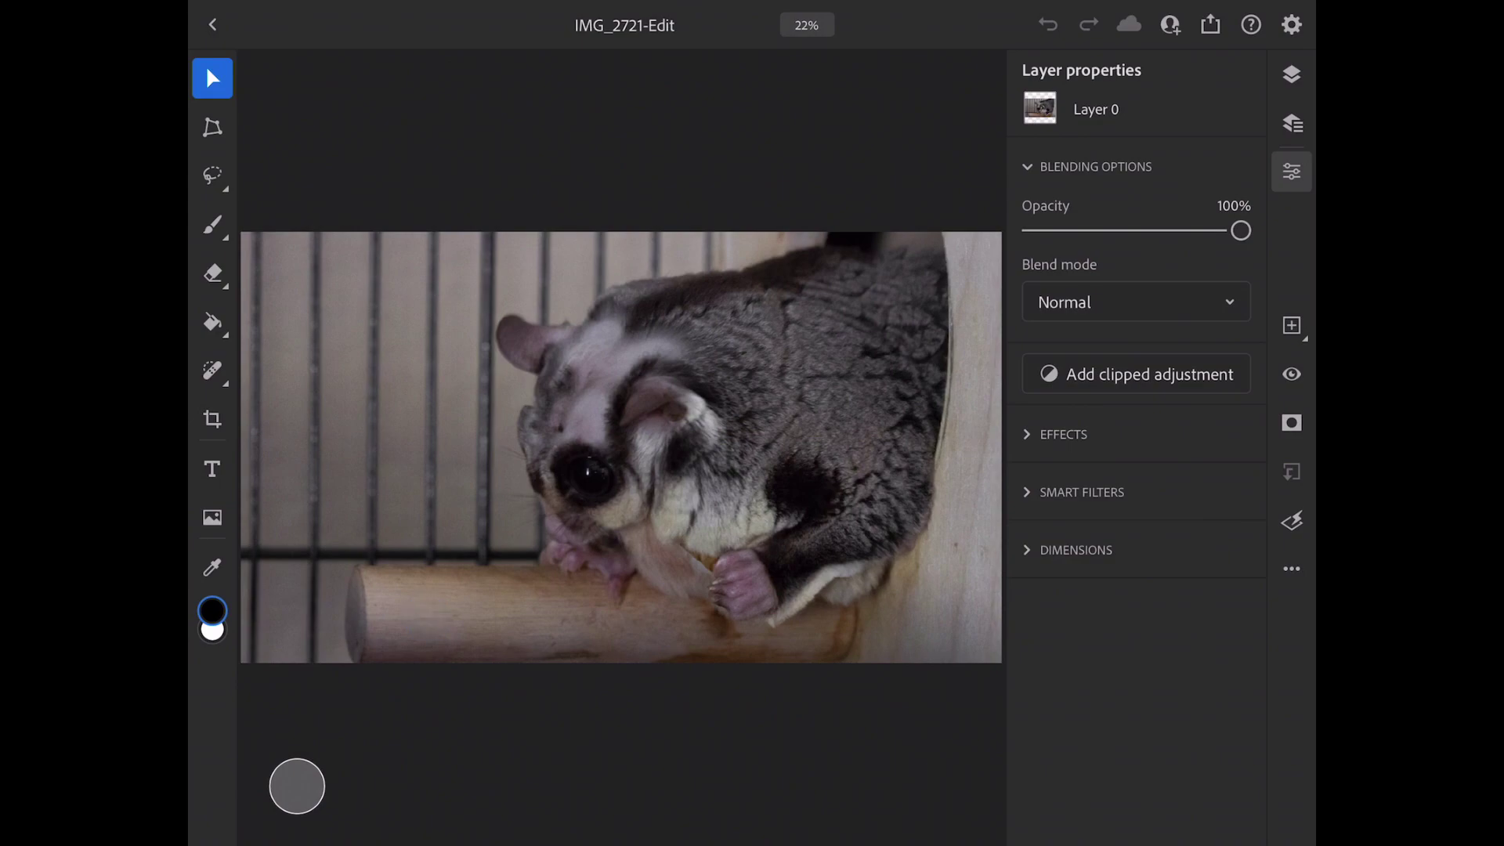
Step: Paste the feather watermark into IMG_2721-Edit and move it to the photo's lower-right corner
click(1292, 569)
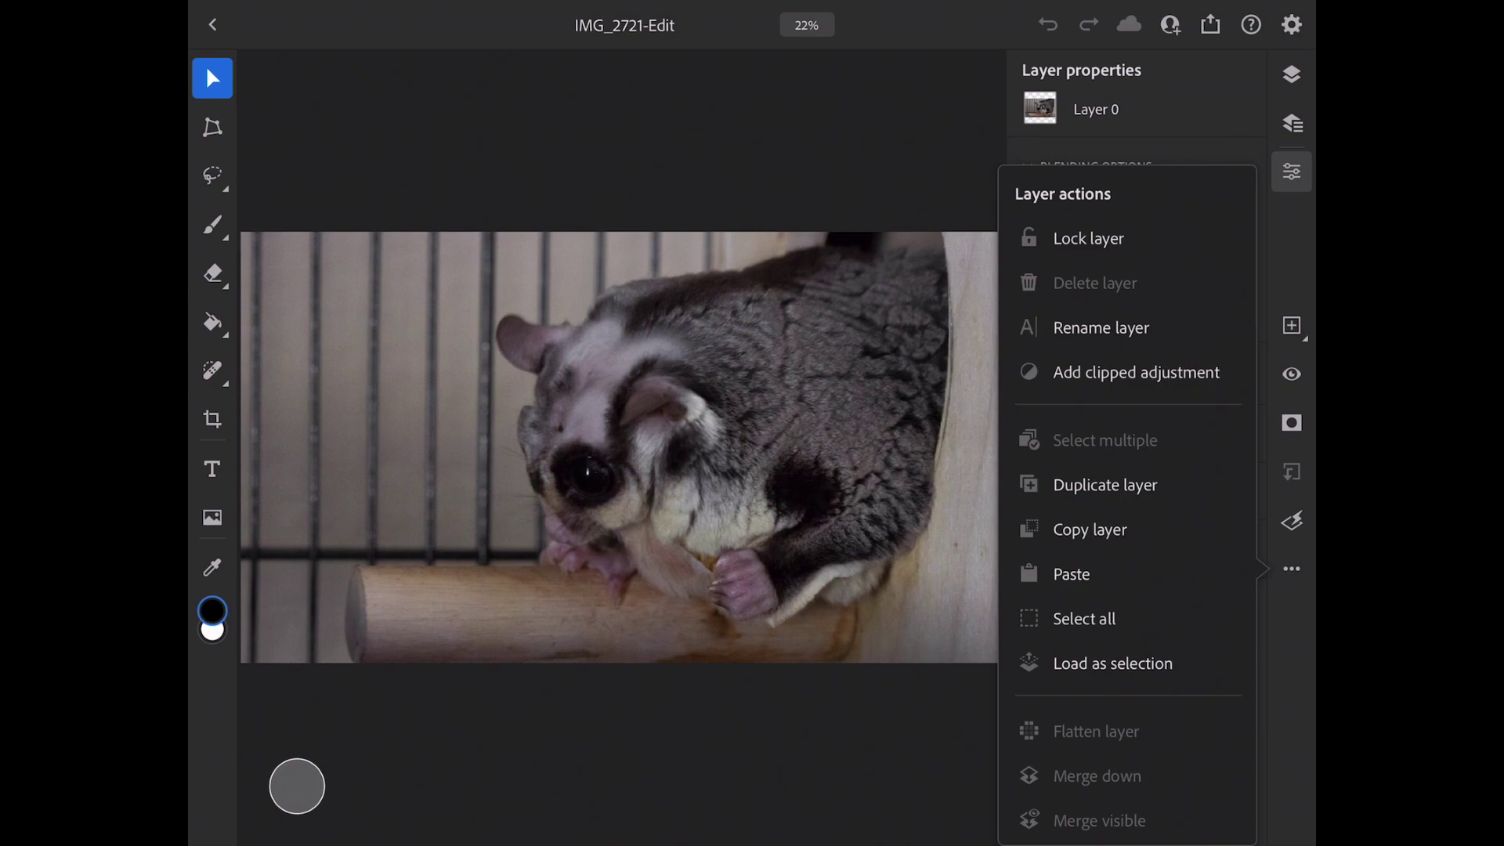
click(1071, 574)
drag(619, 450, 912, 627)
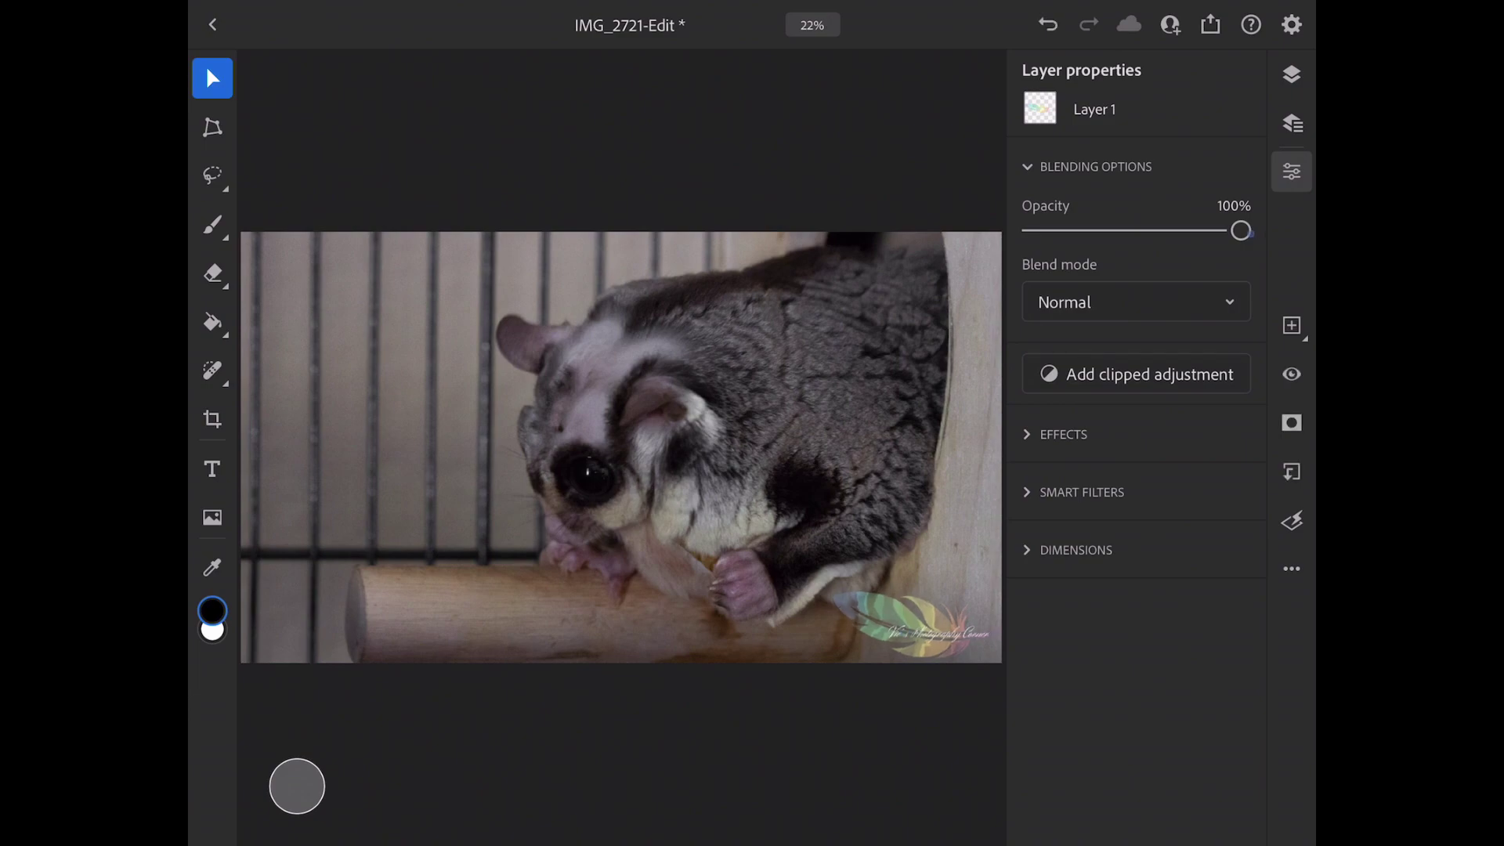
Step: Reduce the watermark layer's opacity to 55% and check its placement up close in the photo's corner
drag(1240, 230, 1147, 230)
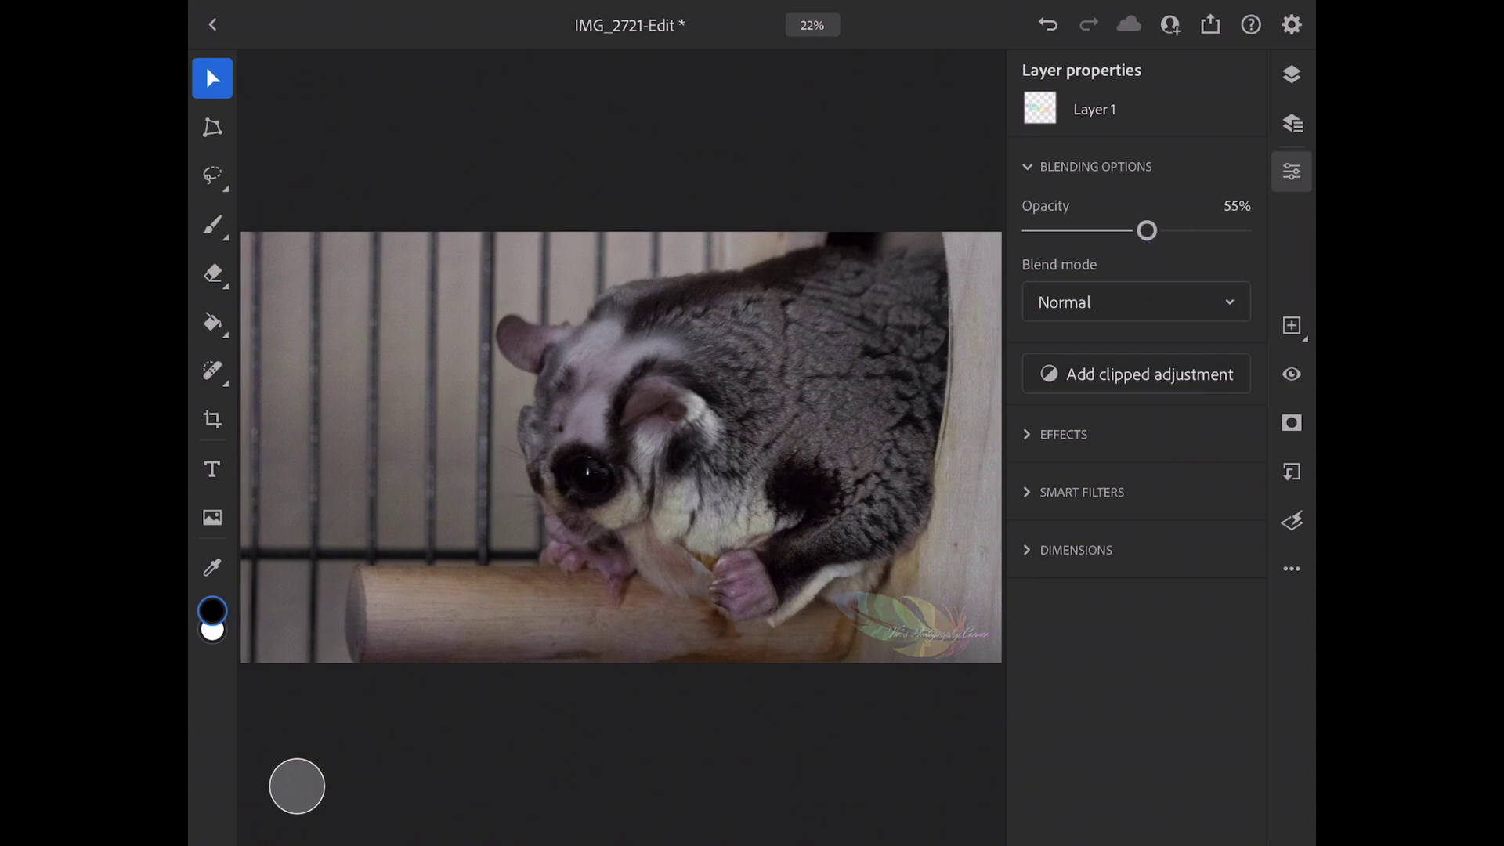
drag(915, 628, 909, 626)
scroll(824, 553, up, 5)
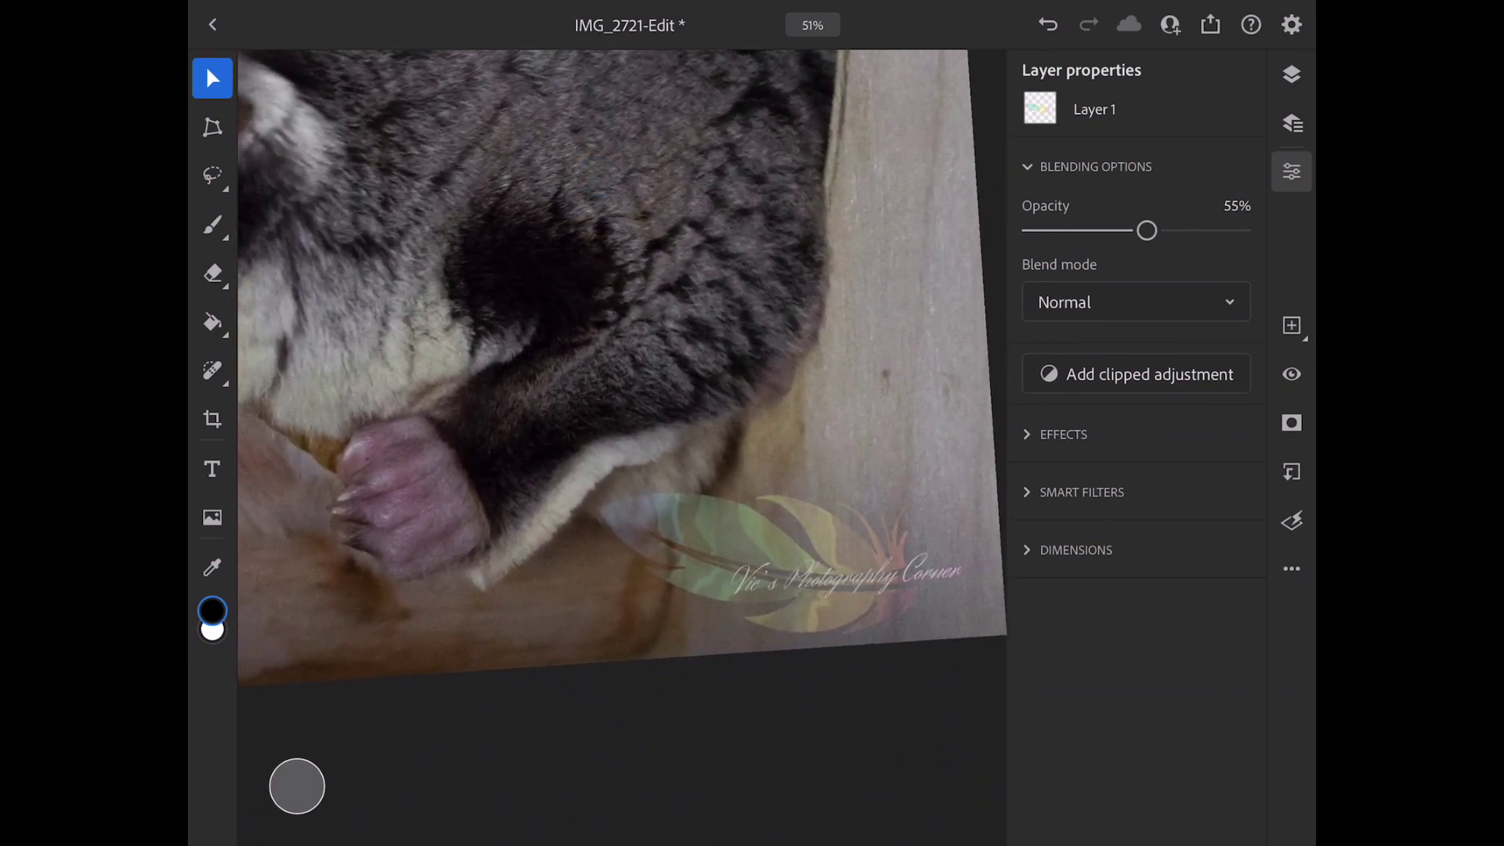
scroll(619, 450, down, 5)
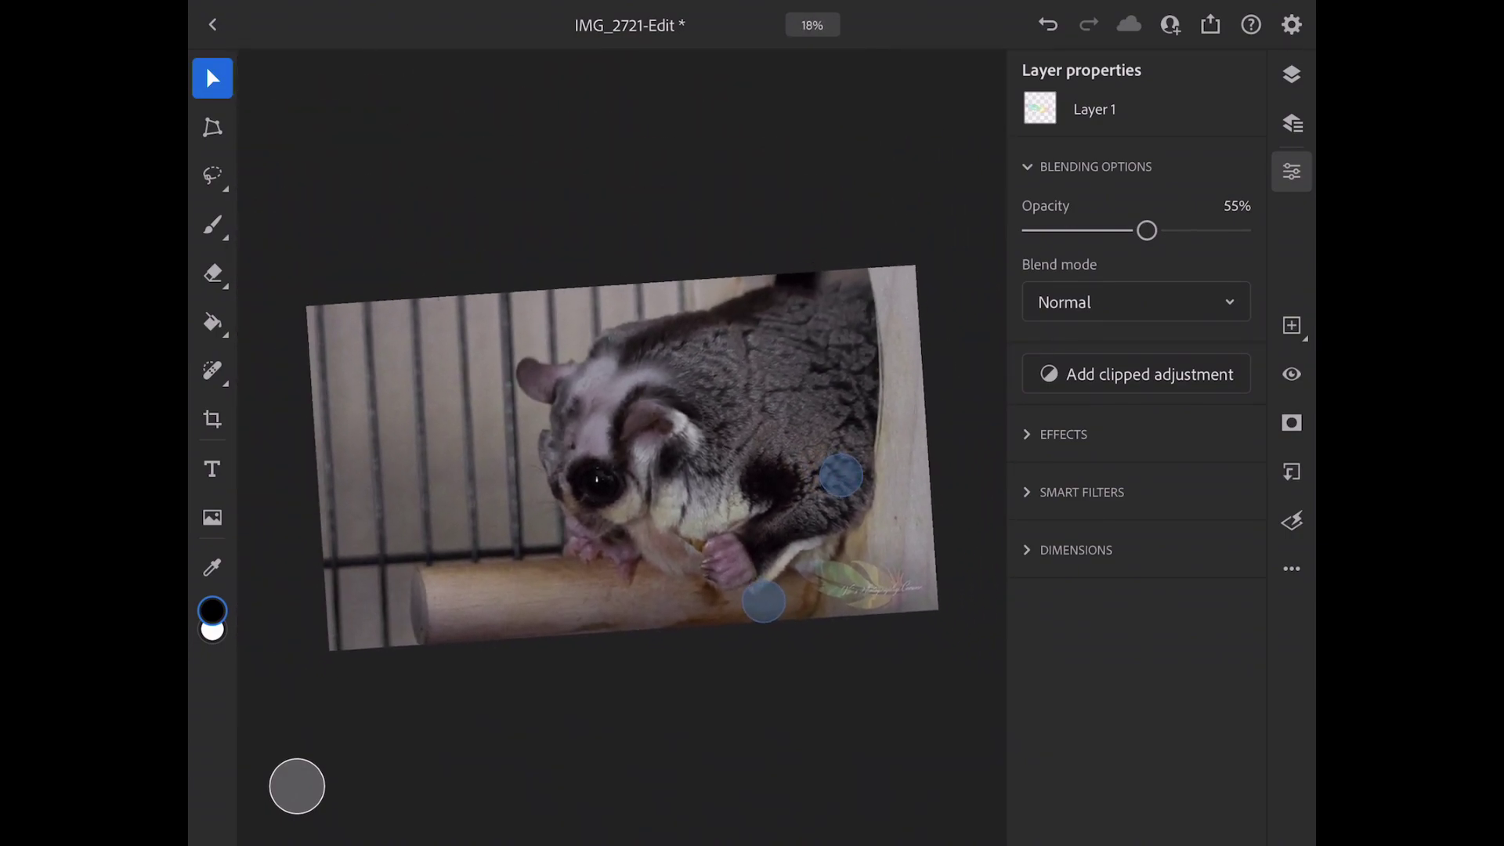
scroll(619, 438, up, 1)
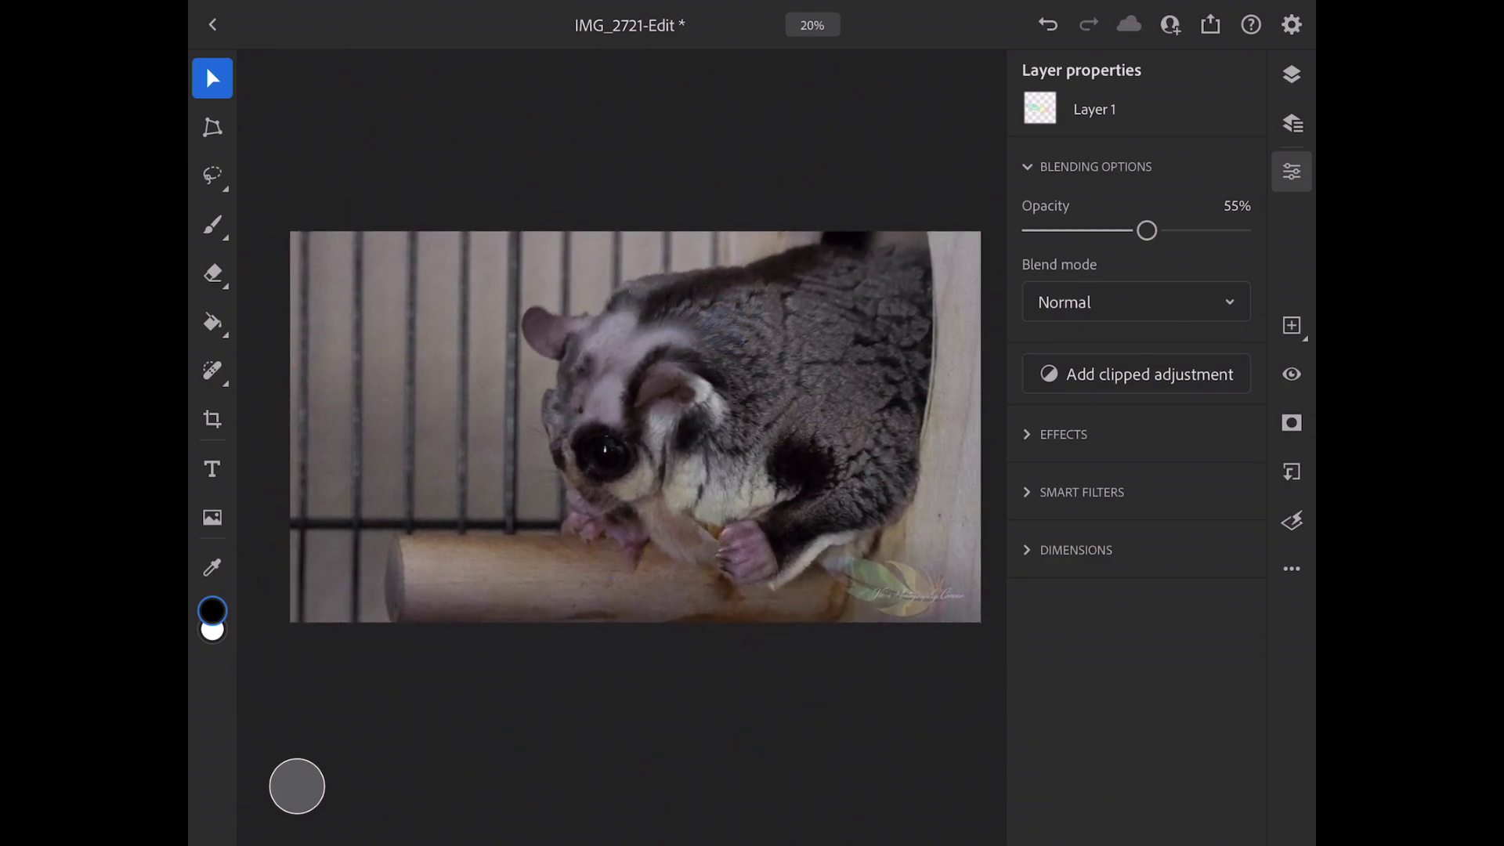
Step: Export the watermarked photo as a progressive JPEG at quality 12, Maximum
click(212, 25)
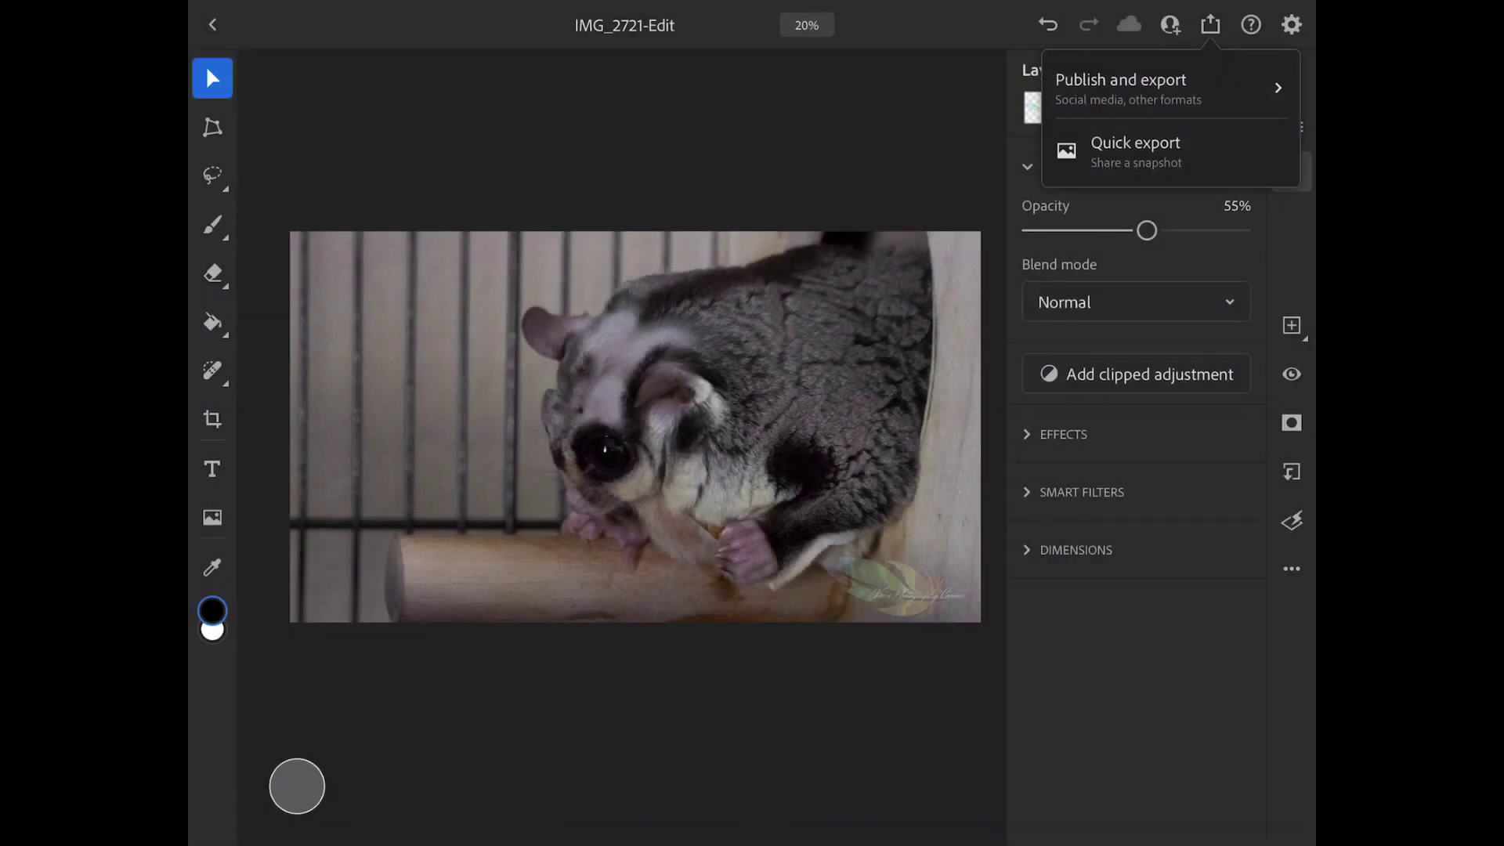
click(1128, 87)
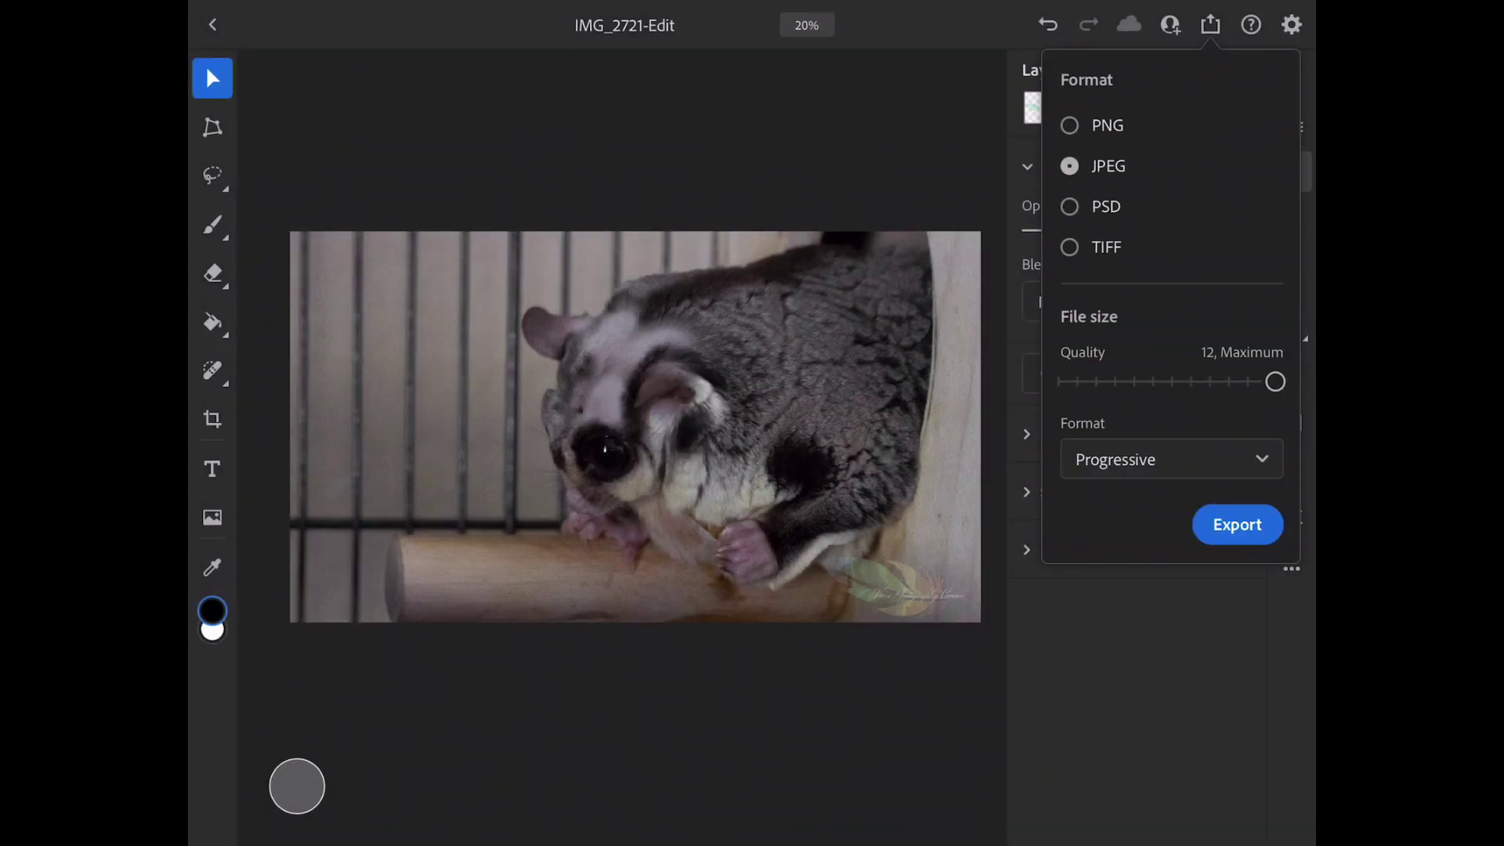
click(1238, 524)
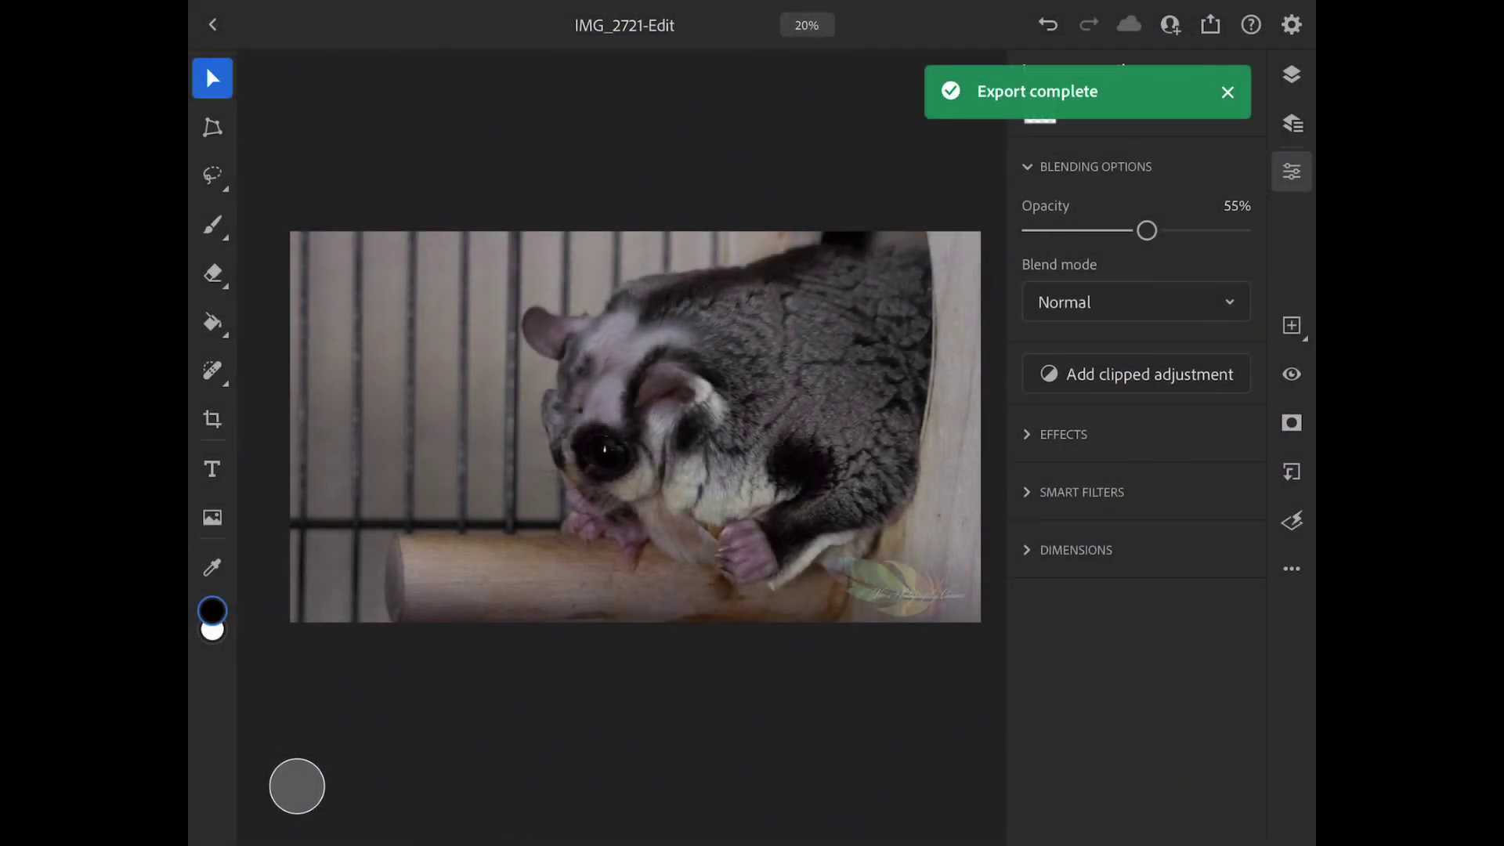
Step: Close the running Photoshop and Lightroom apps on the iPad and relaunch Photoshop
drag(752, 842, 752, 470)
drag(1094, 219, 1094, 15)
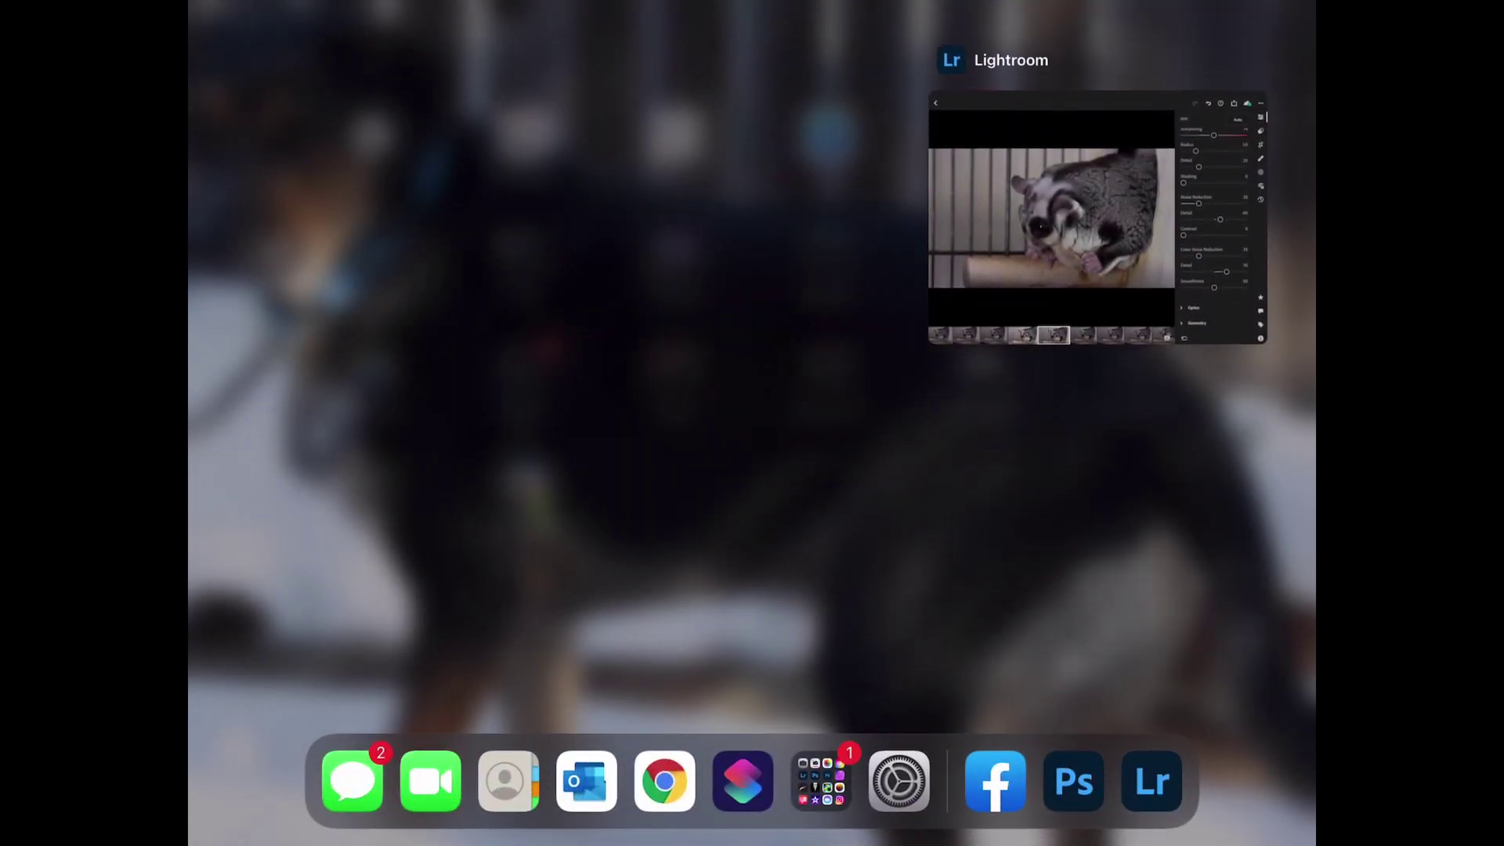
drag(1097, 227, 1097, 16)
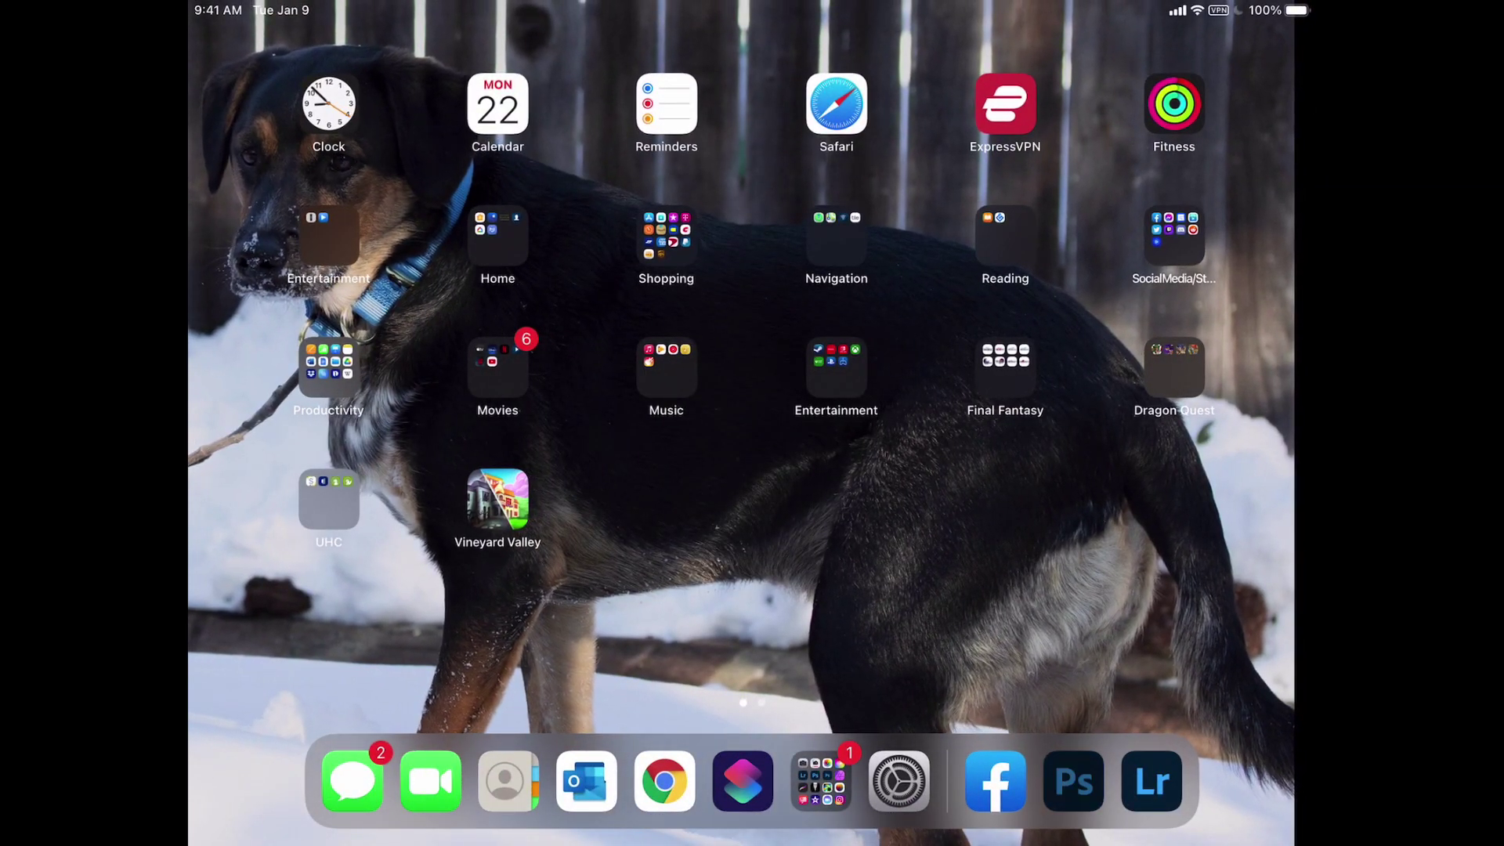
click(1073, 781)
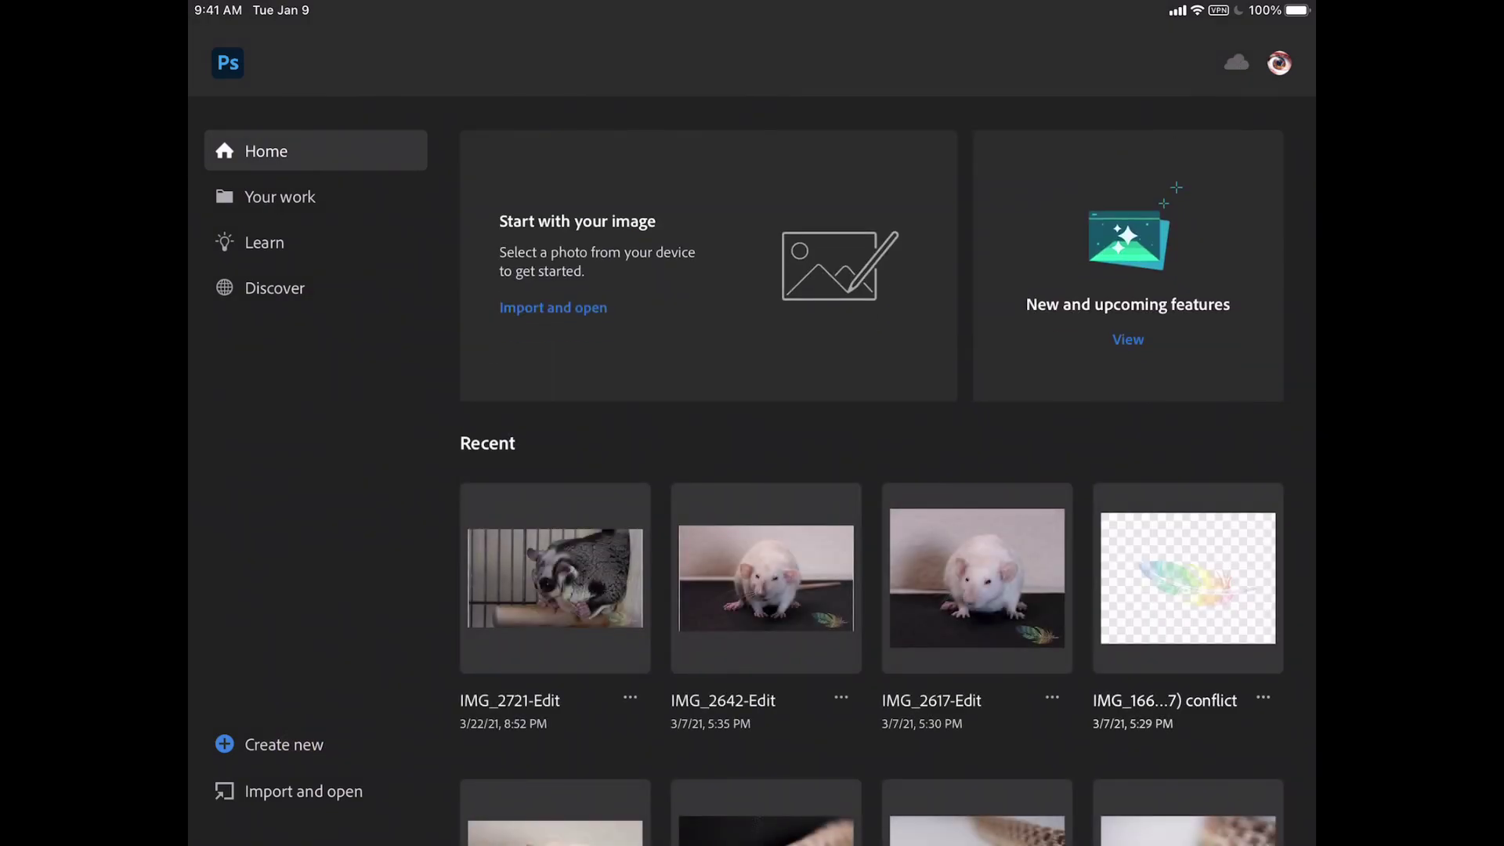
Step: Open the recent snake photo IMG_2573-Edit and look over the actions available for its watermark layer
scroll(996, 503, down, 7)
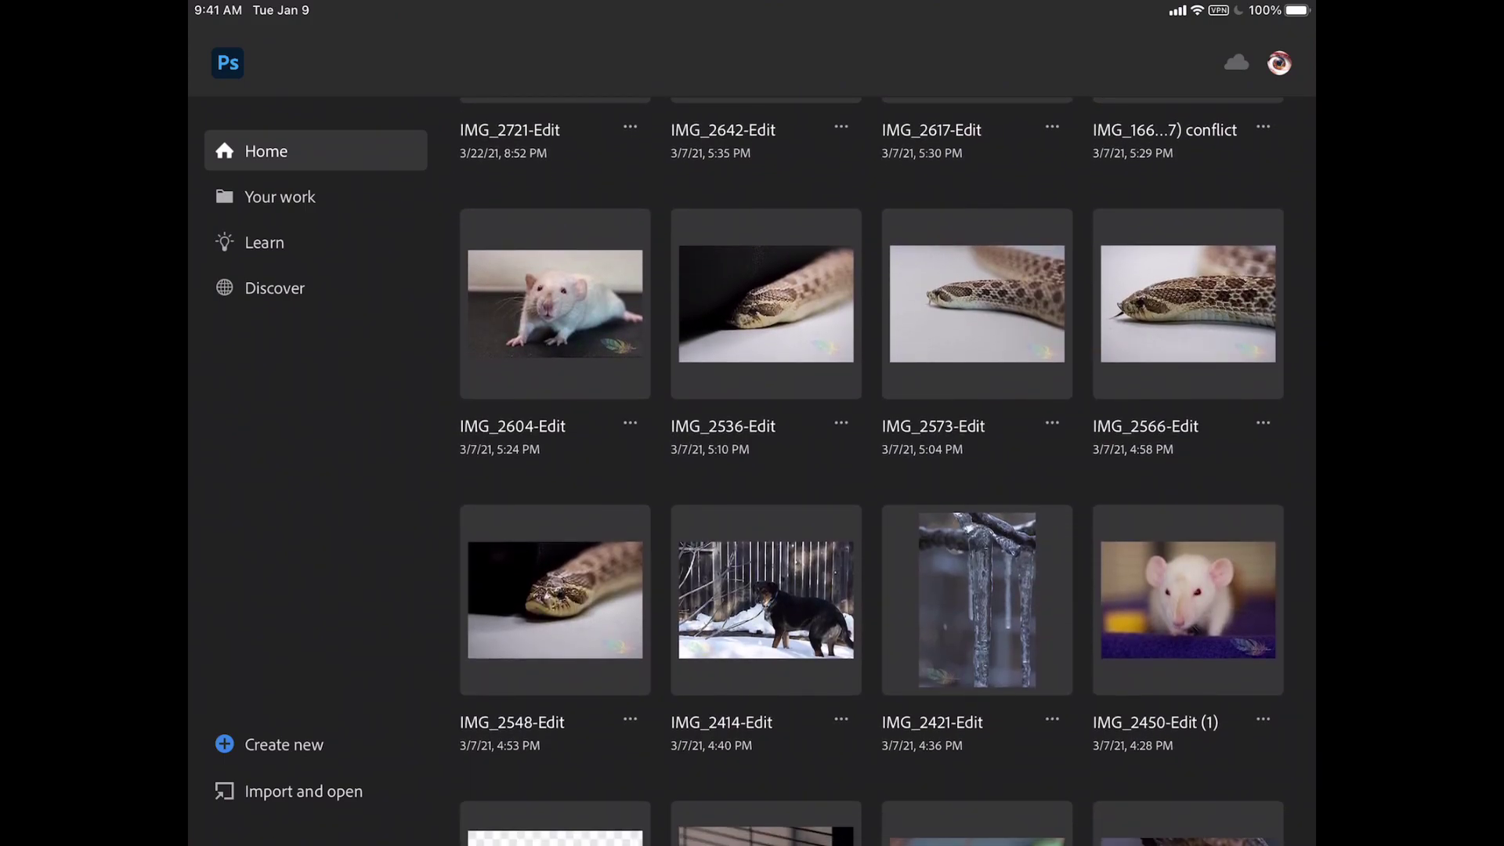
click(977, 304)
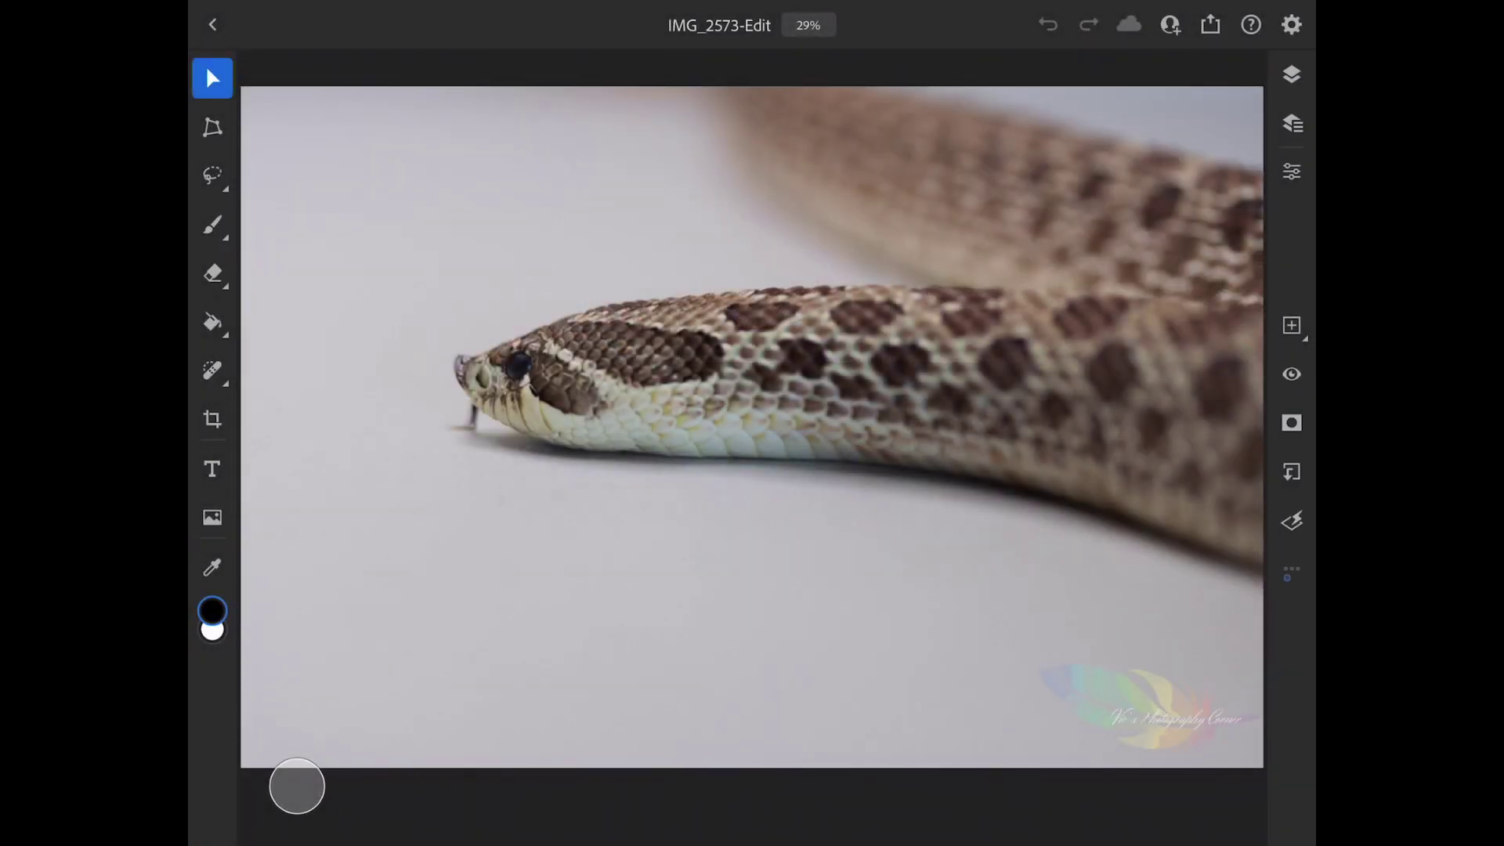
click(1291, 570)
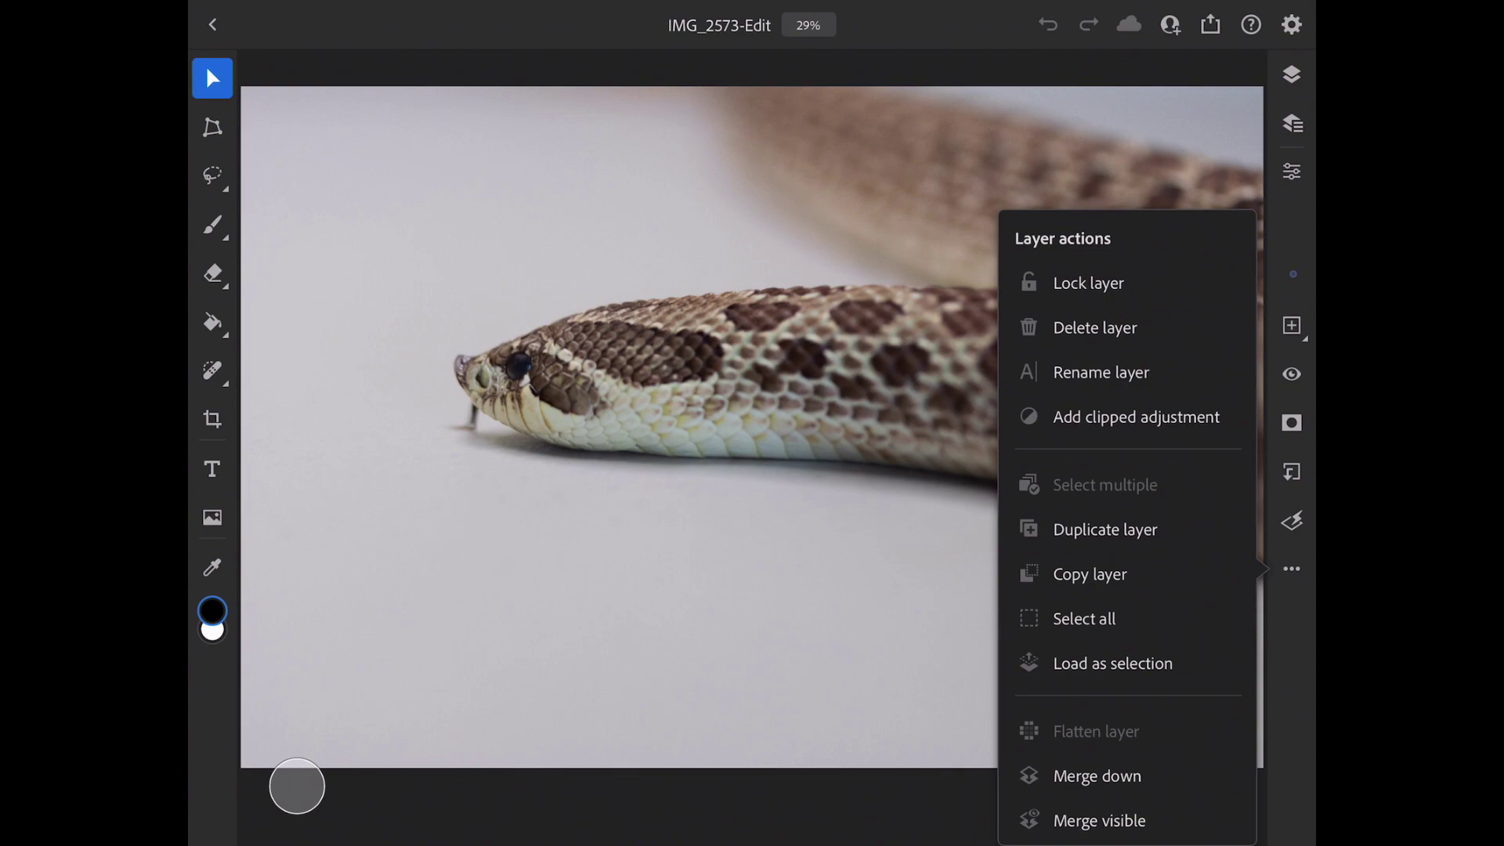
key(Escape)
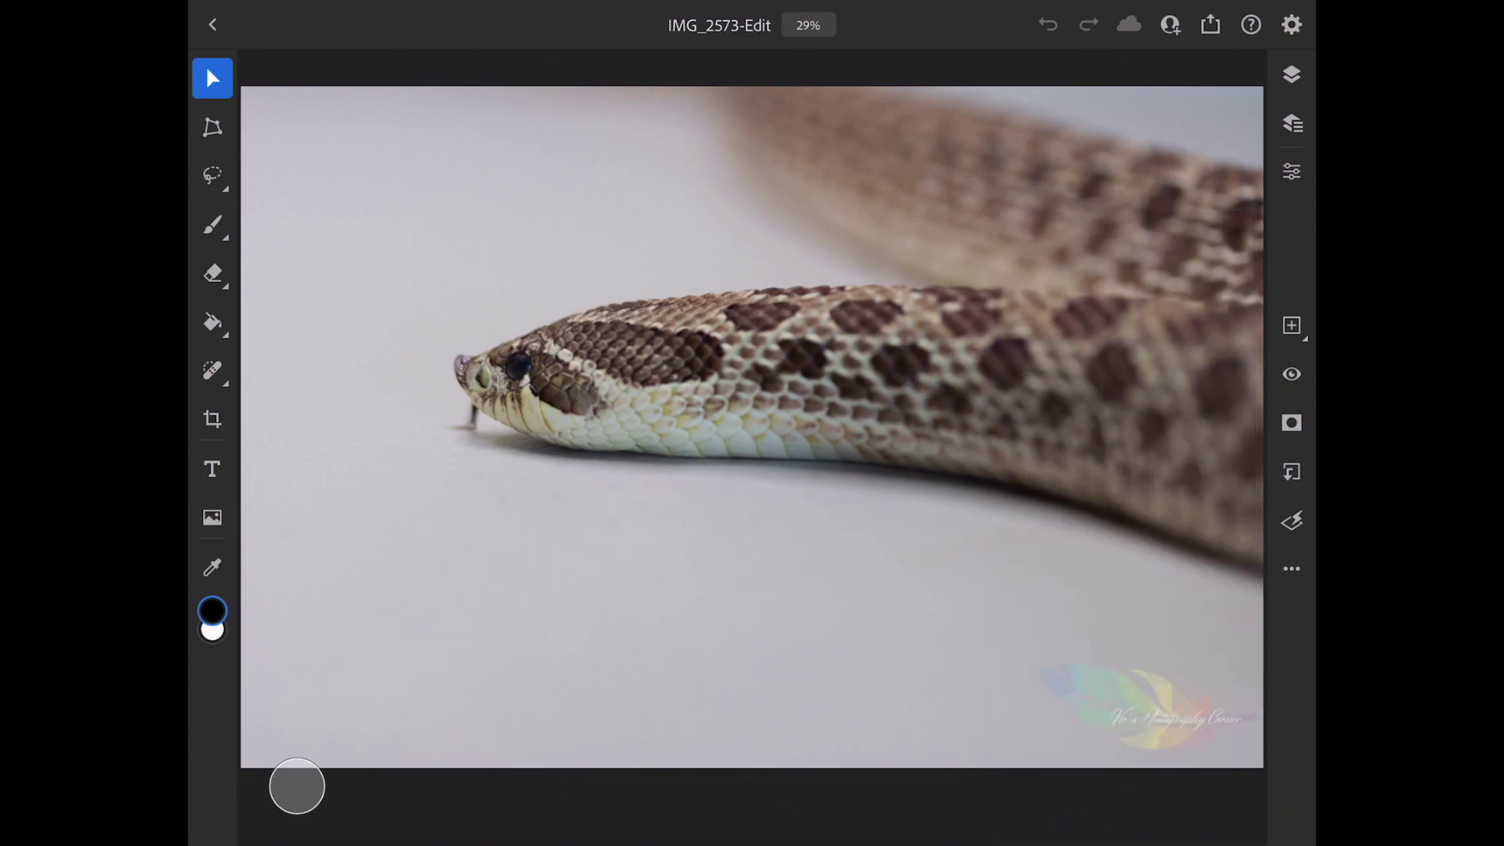
Step: Examine Layer 1's properties in IMG_2573-Edit, including its effects, smart filters and dimensions
click(1292, 170)
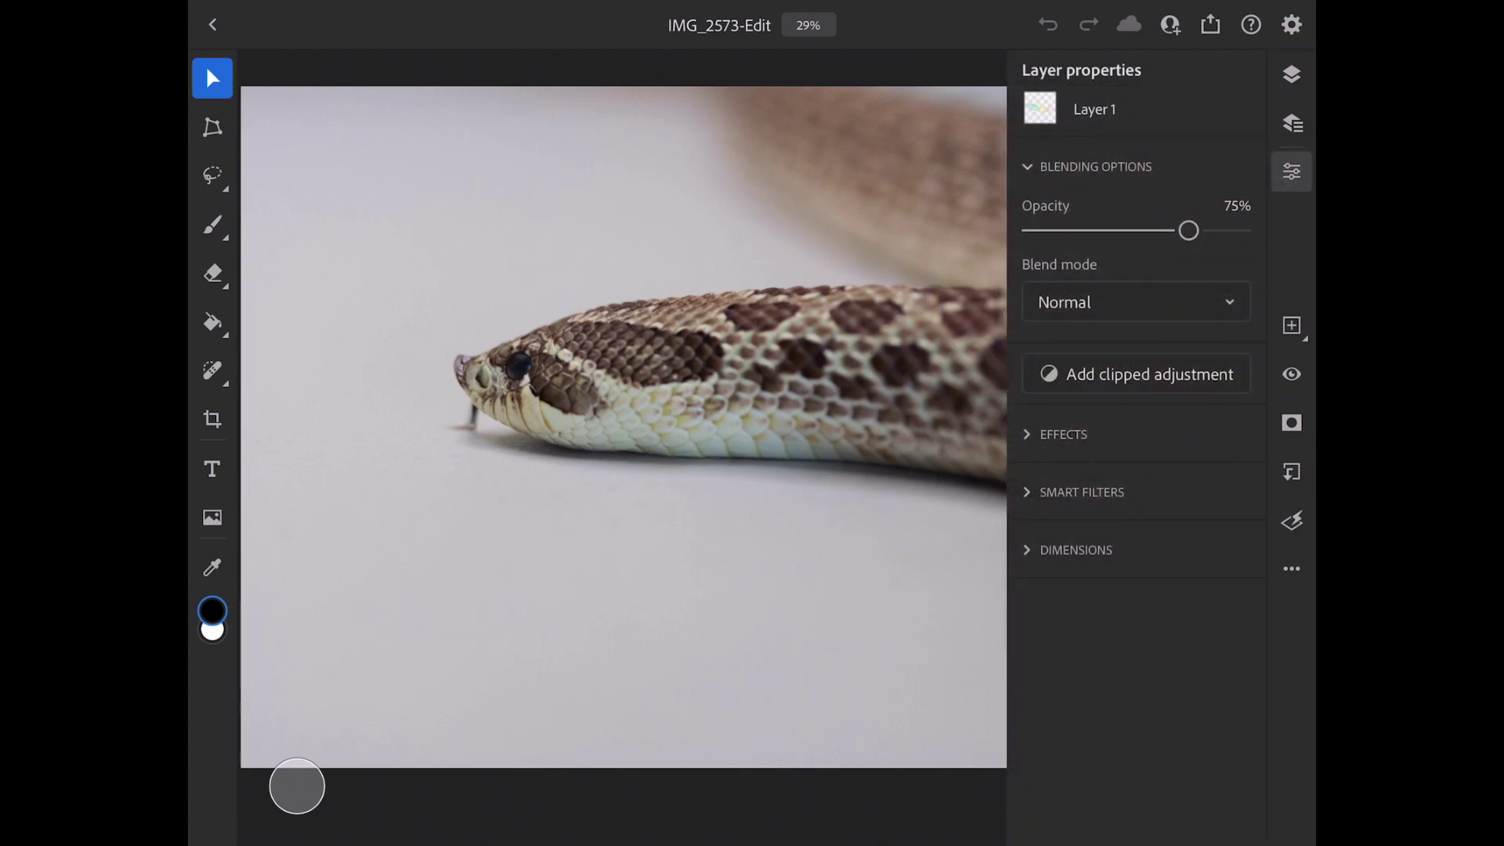
click(1063, 434)
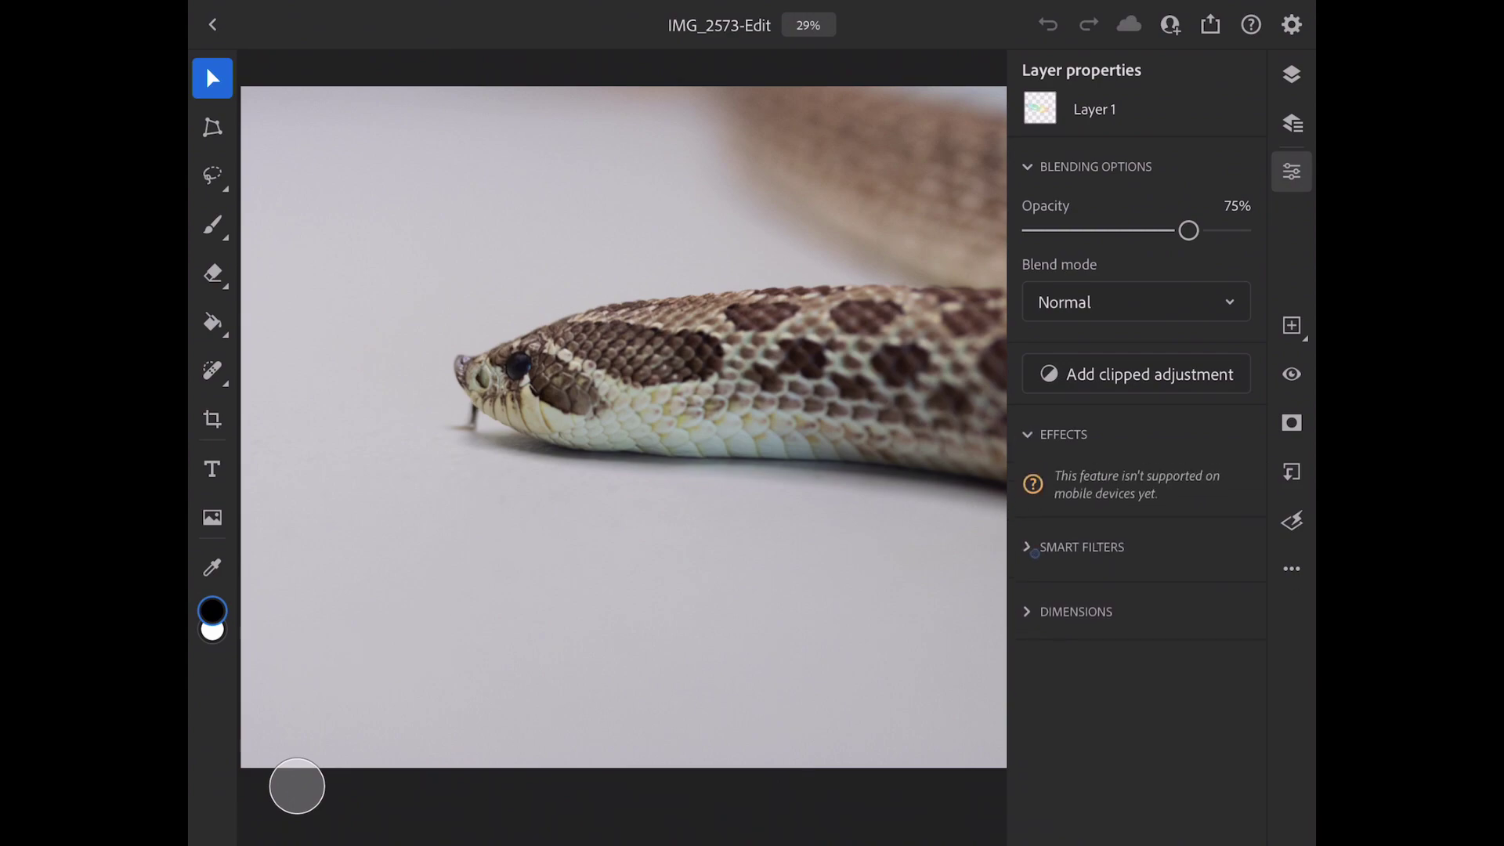
click(1082, 547)
click(1029, 666)
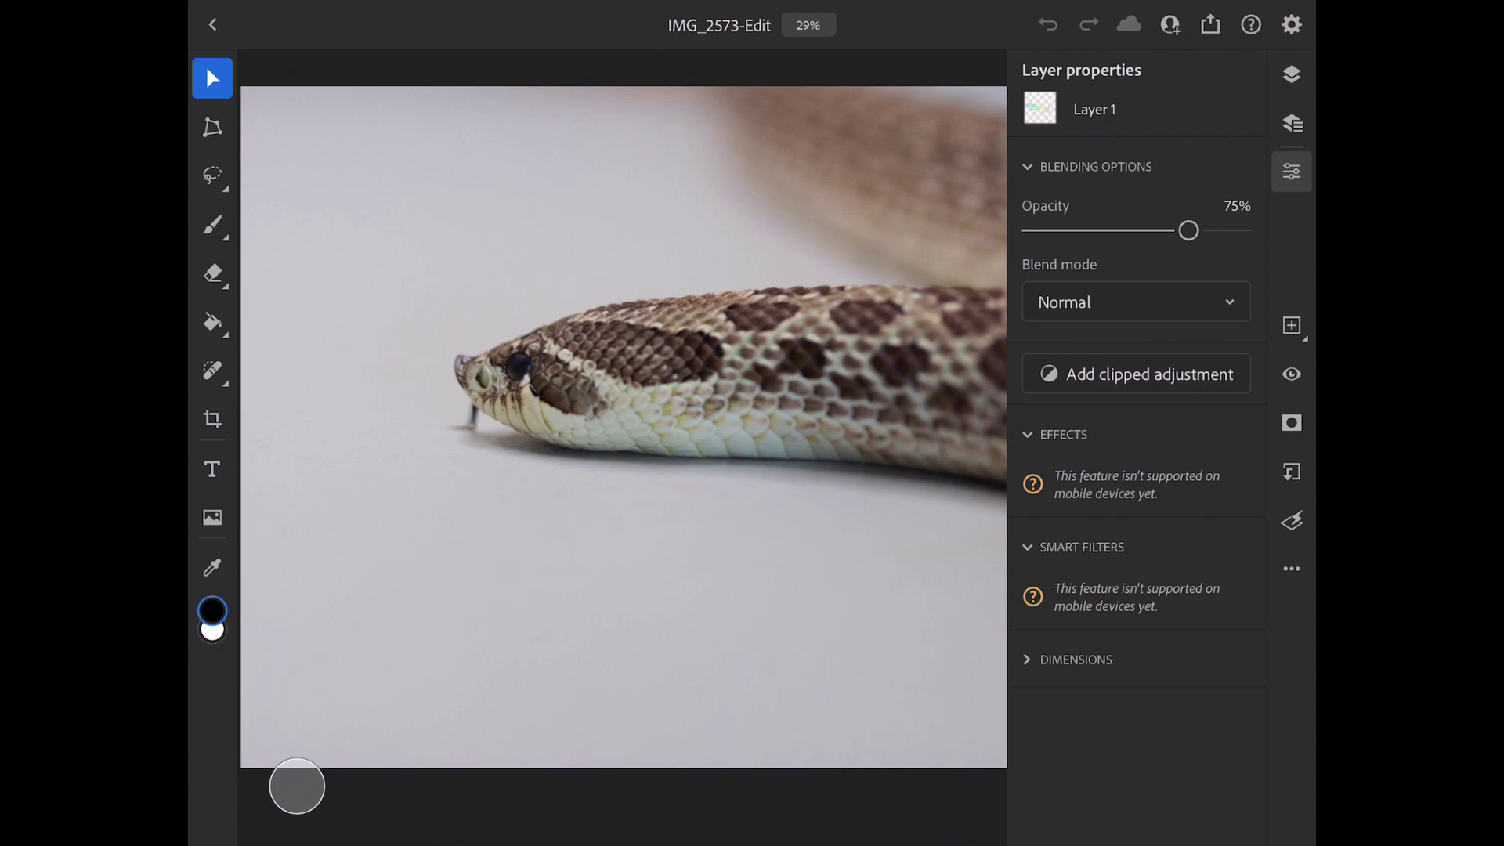
click(1029, 659)
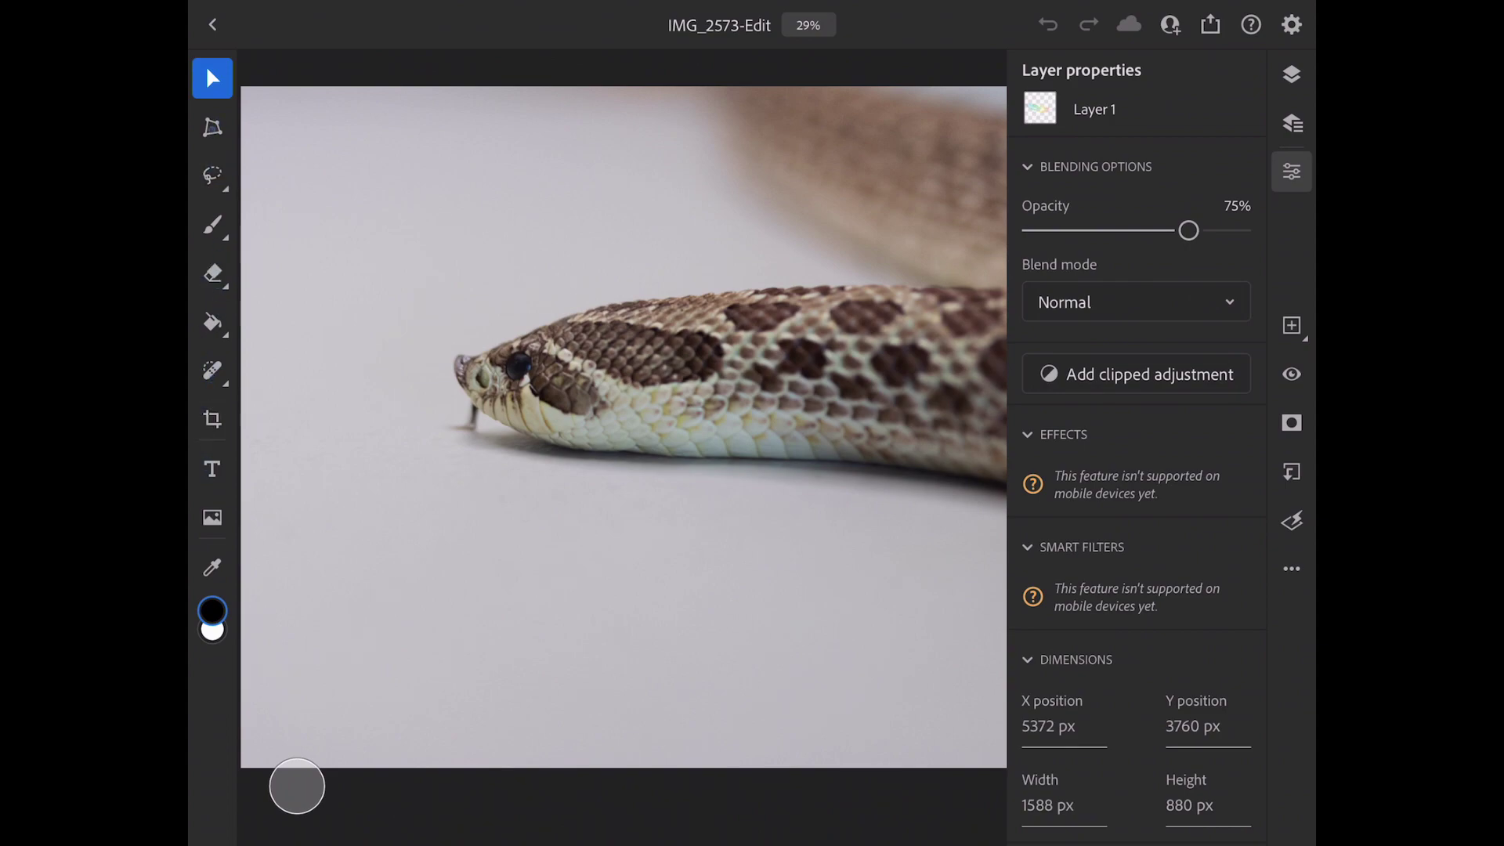
Step: Look through the Transform, Lasso, Brush, Eraser, fill and healing tools with their options, and leave IMG_2573-Edit
click(212, 127)
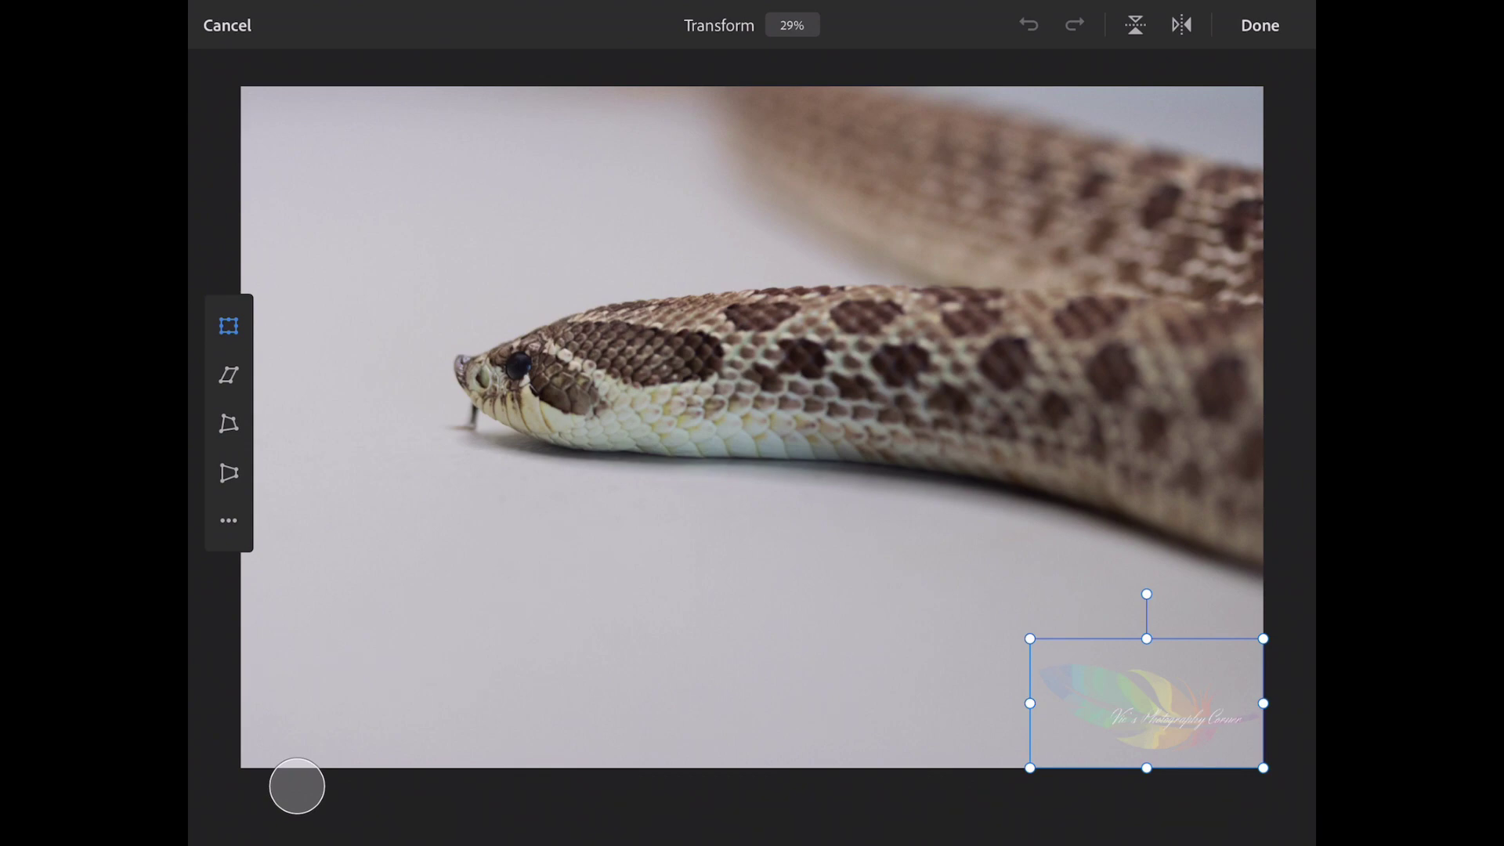
key(Return)
key(l)
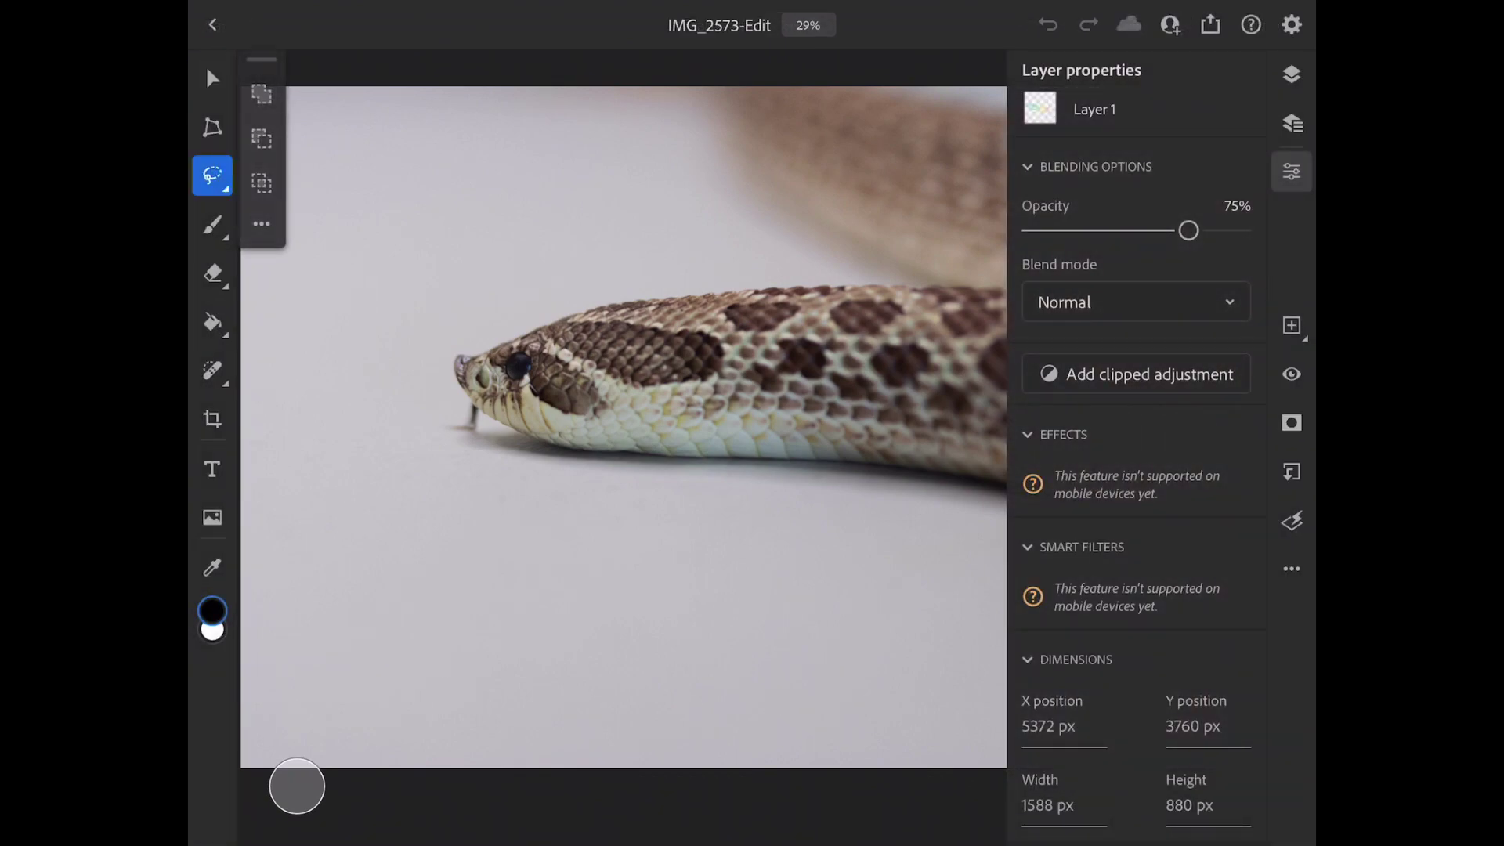
click(262, 139)
key(b)
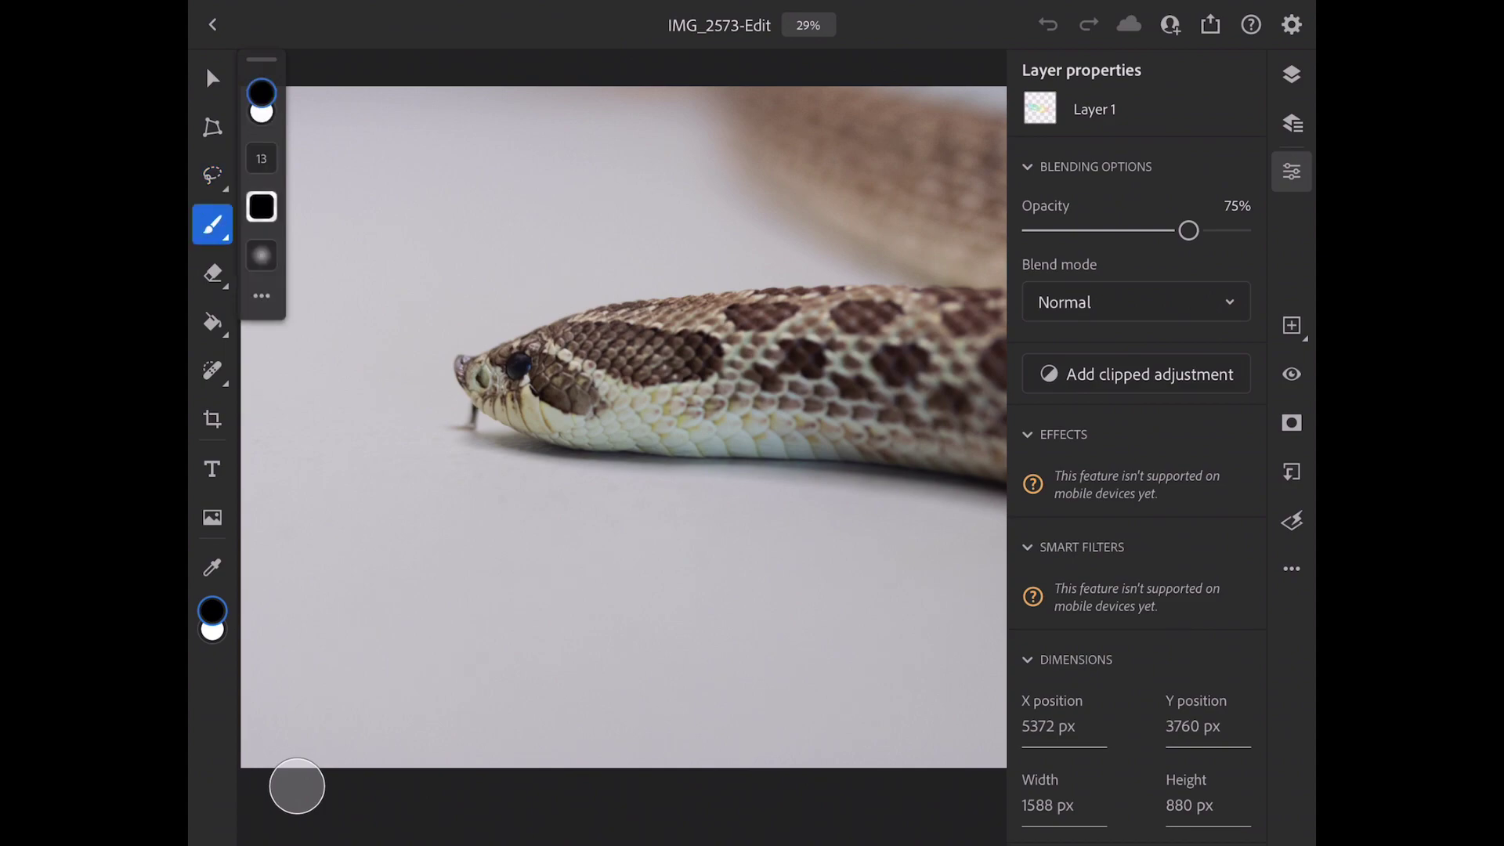
key(e)
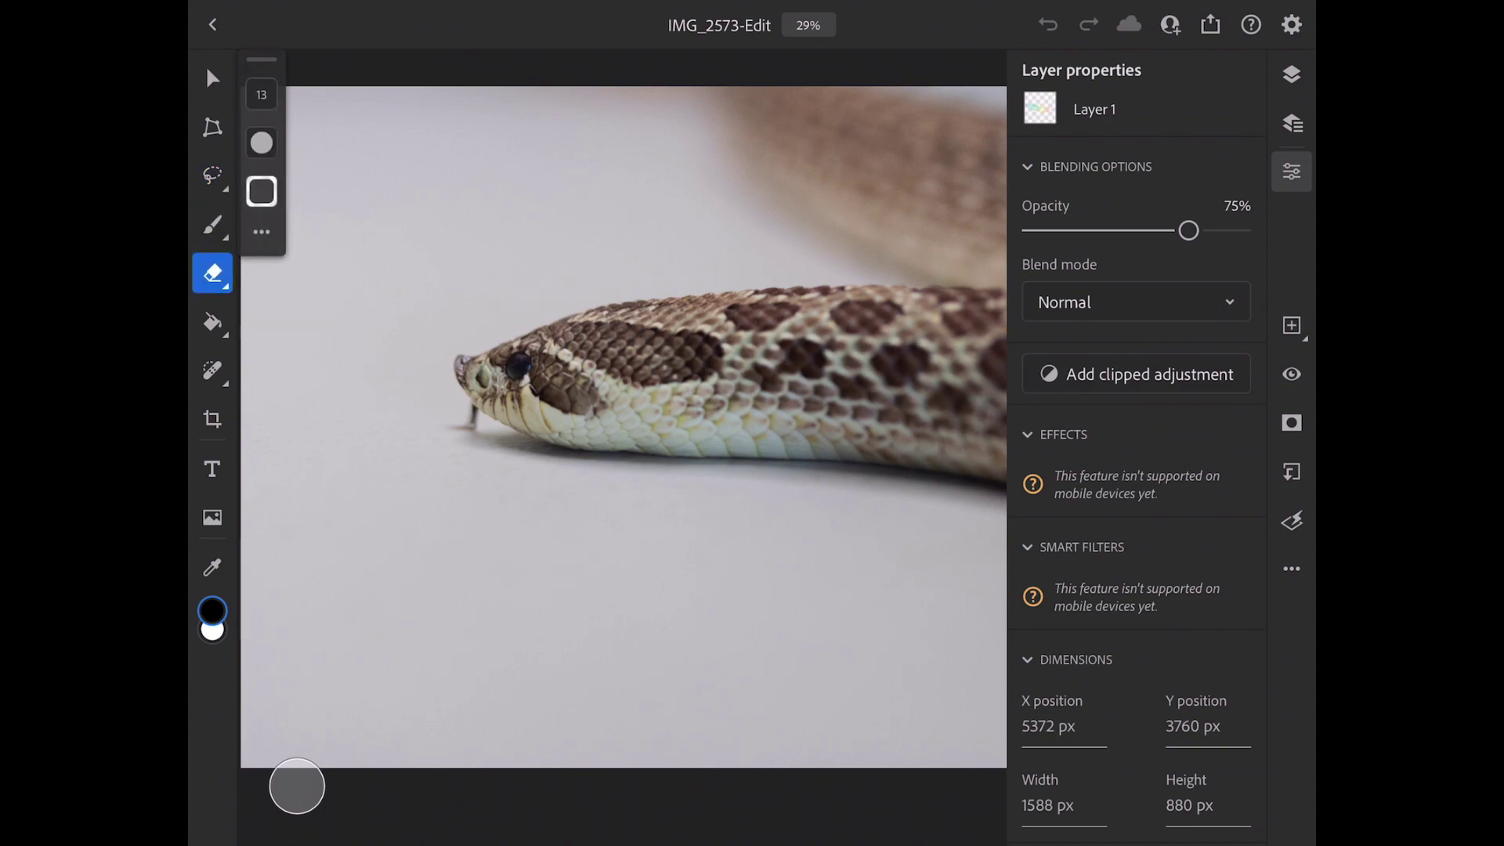
key(g)
key(j)
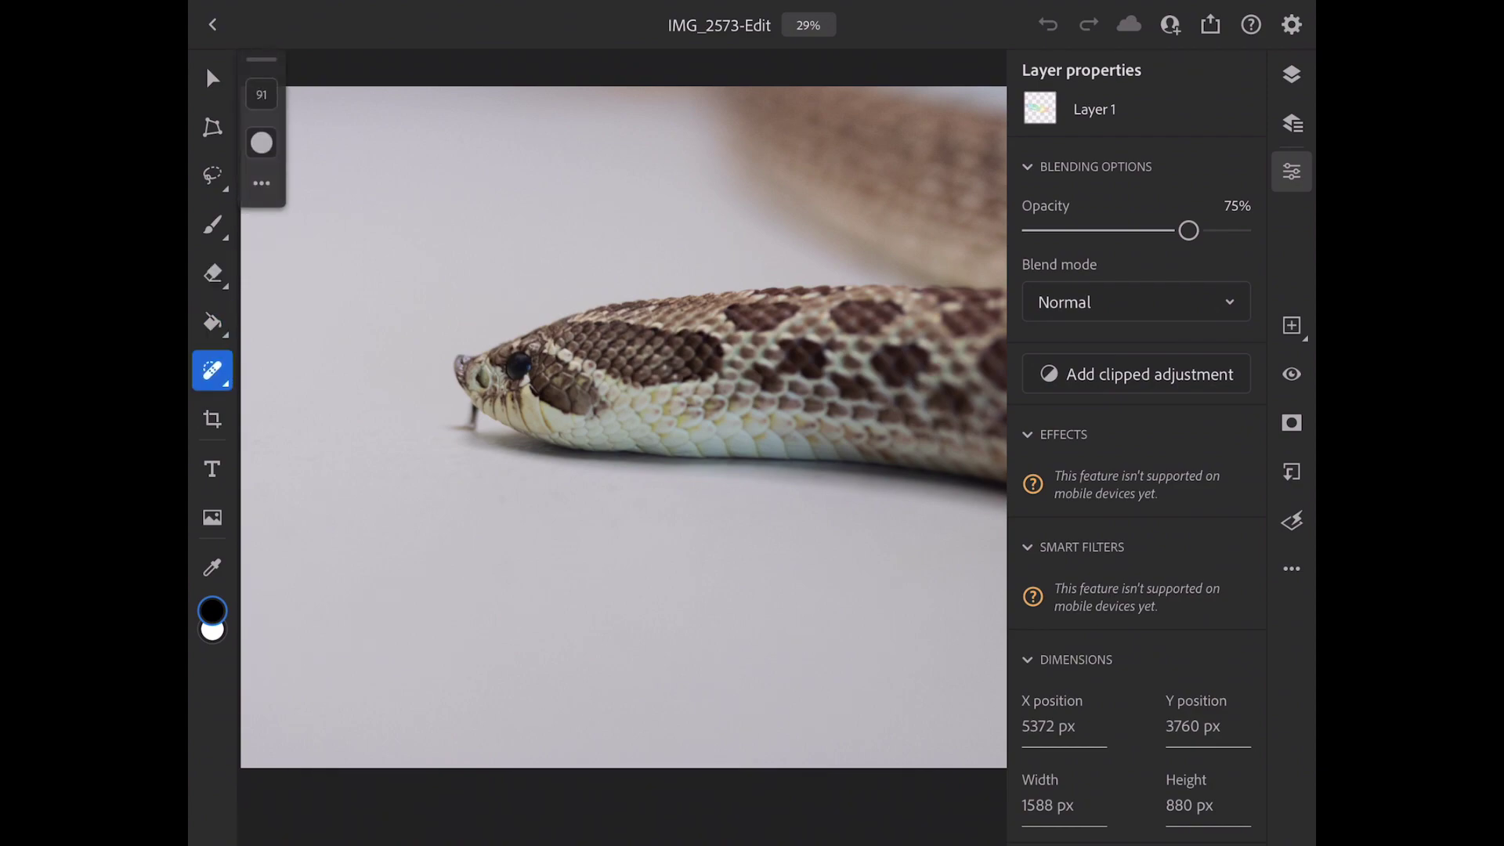
click(212, 24)
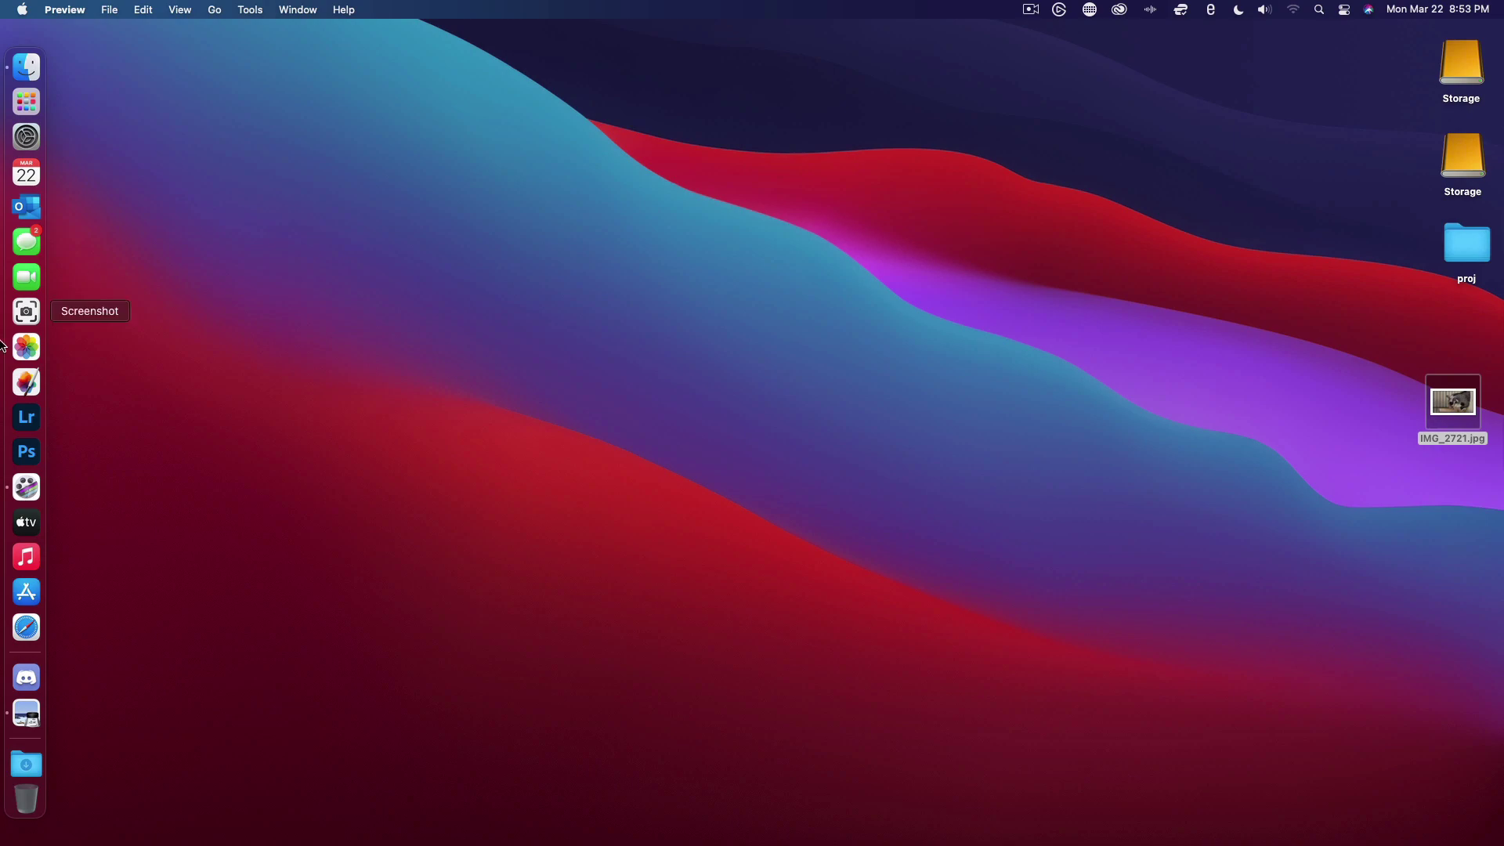
Step: Switch to Lightroom on the Mac and open the Botanical 5/12/19 album from the album list
click(33, 424)
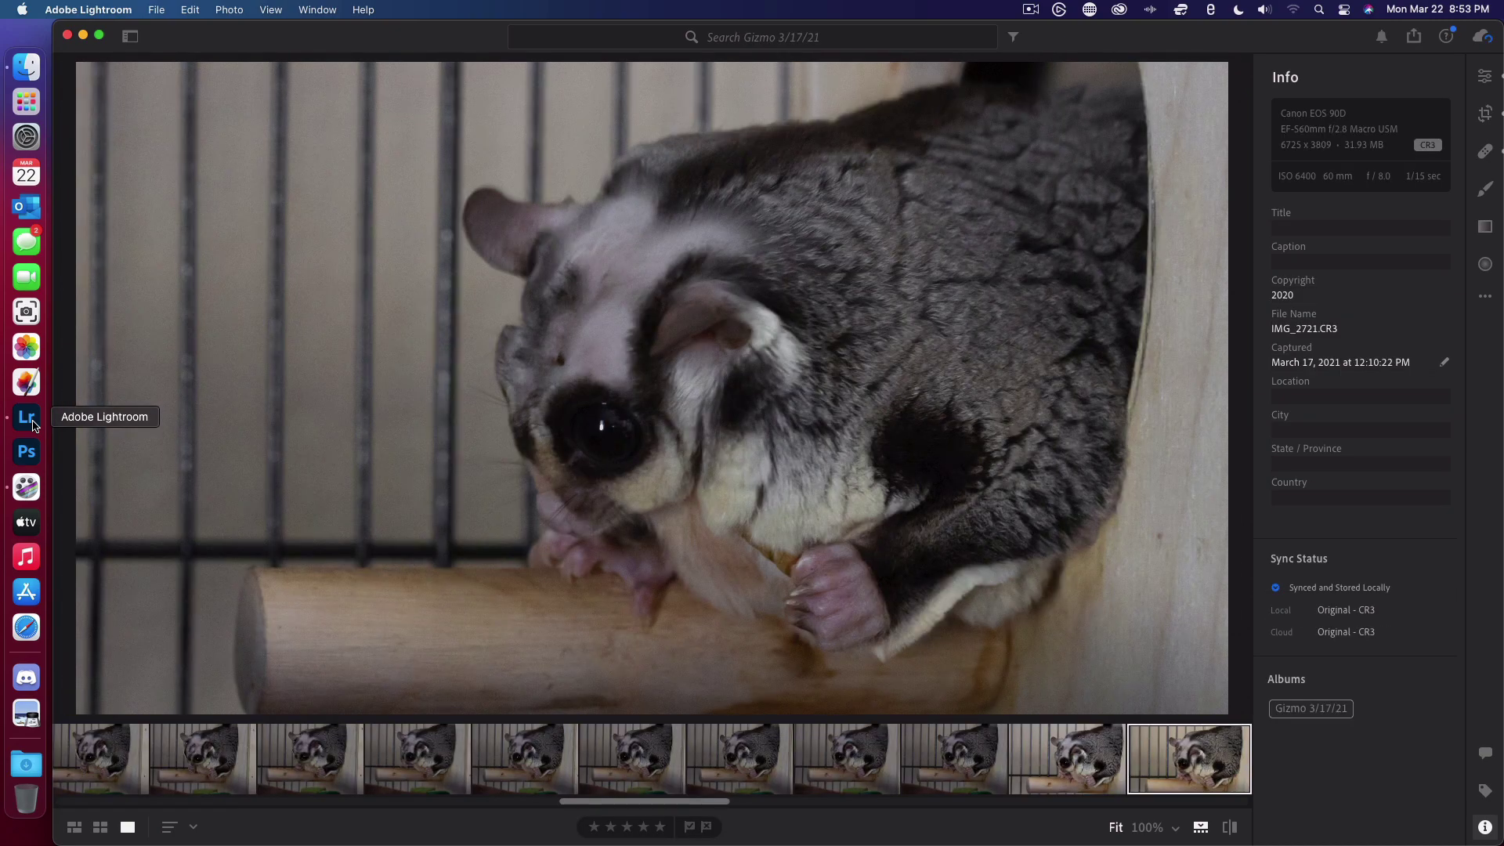
click(130, 35)
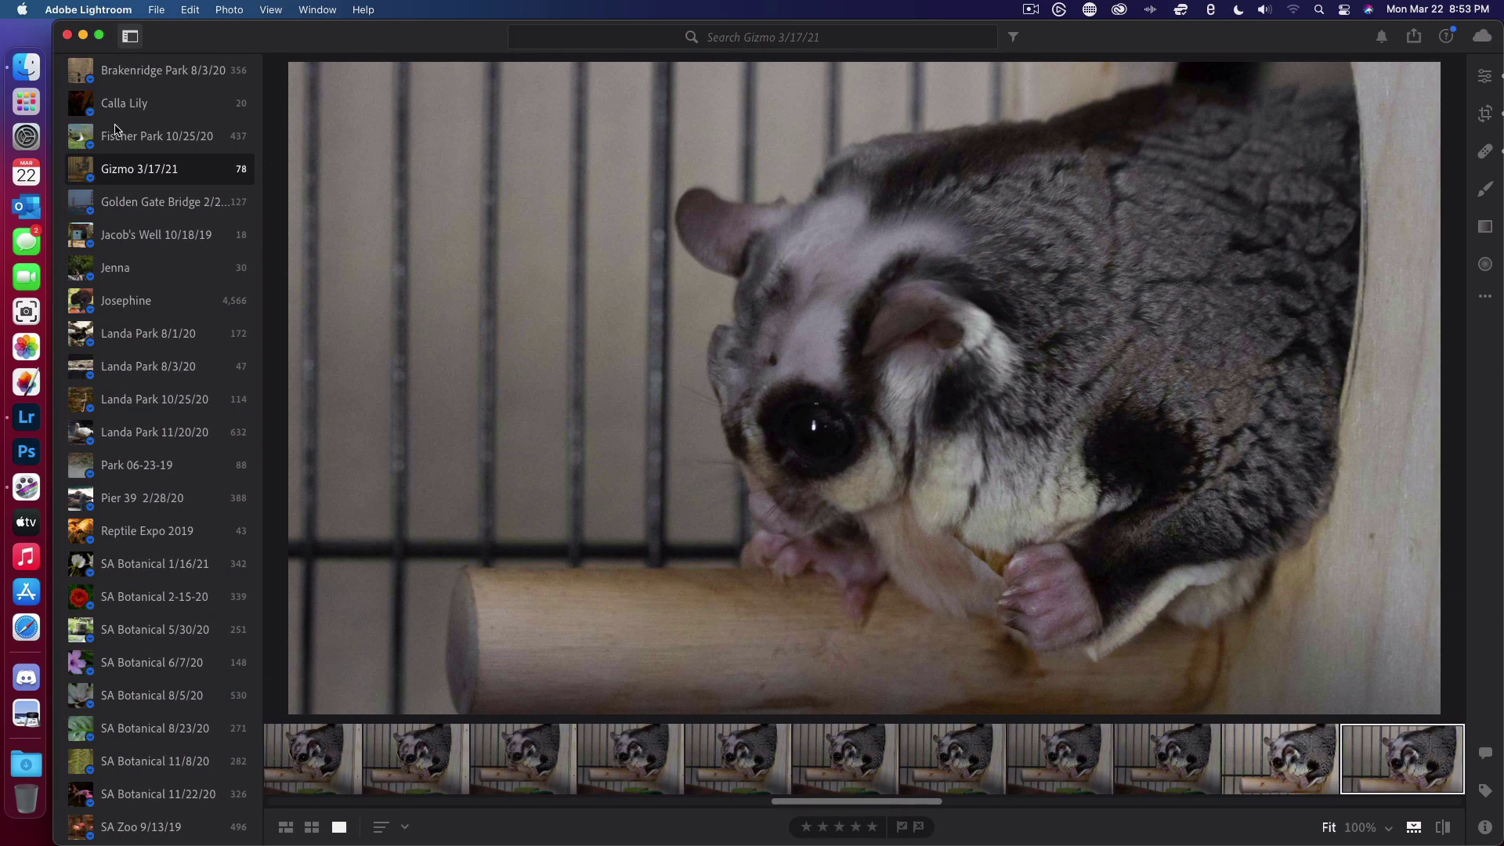
scroll(146, 237, up, 5)
scroll(147, 237, up, 2)
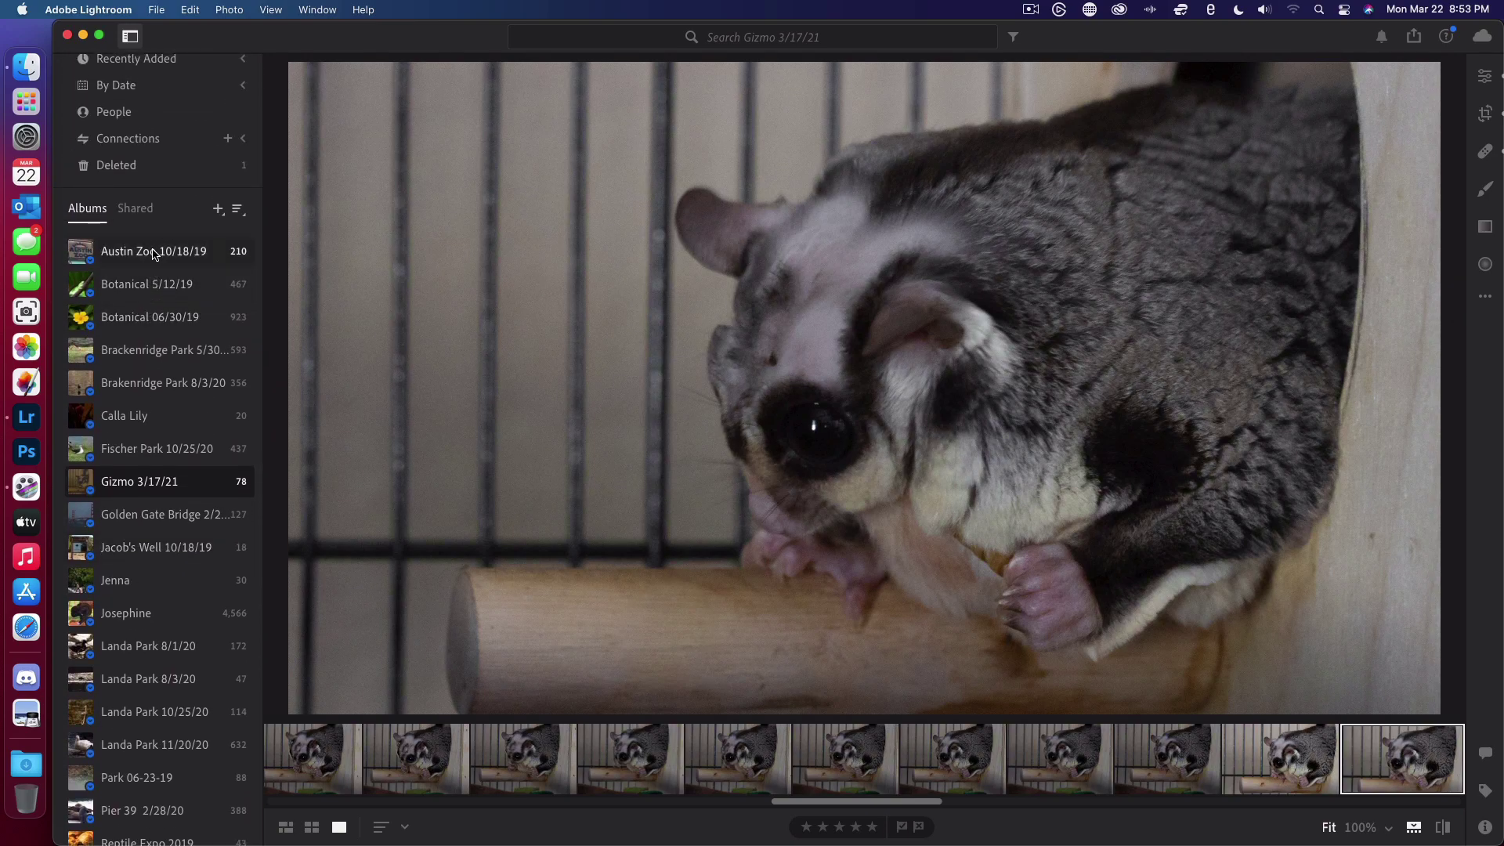
click(148, 287)
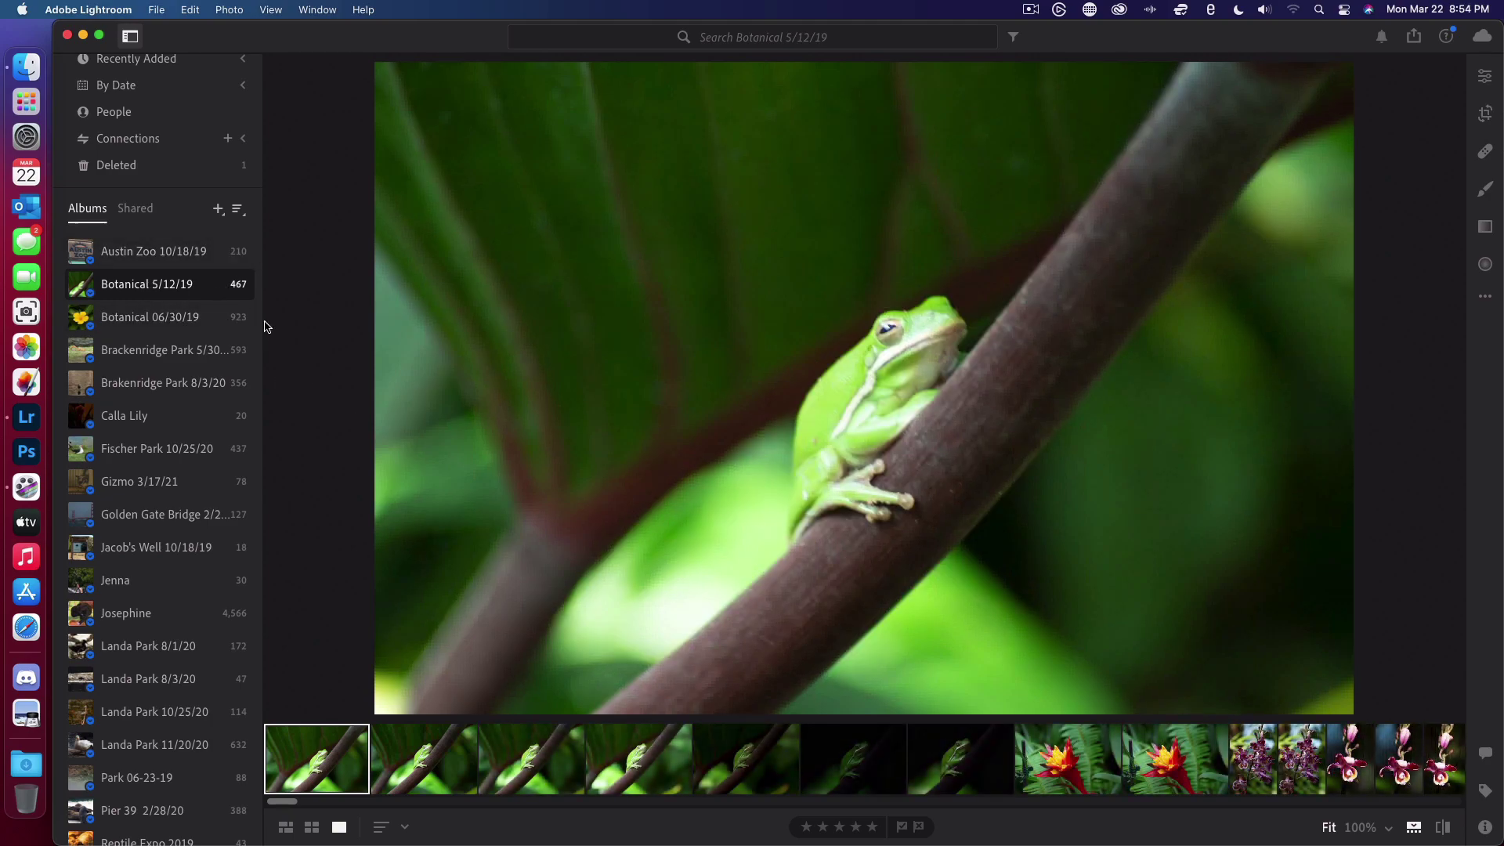
Step: Examine the second frog photo at 100% and its available photo actions, and return to the fitted view
click(419, 758)
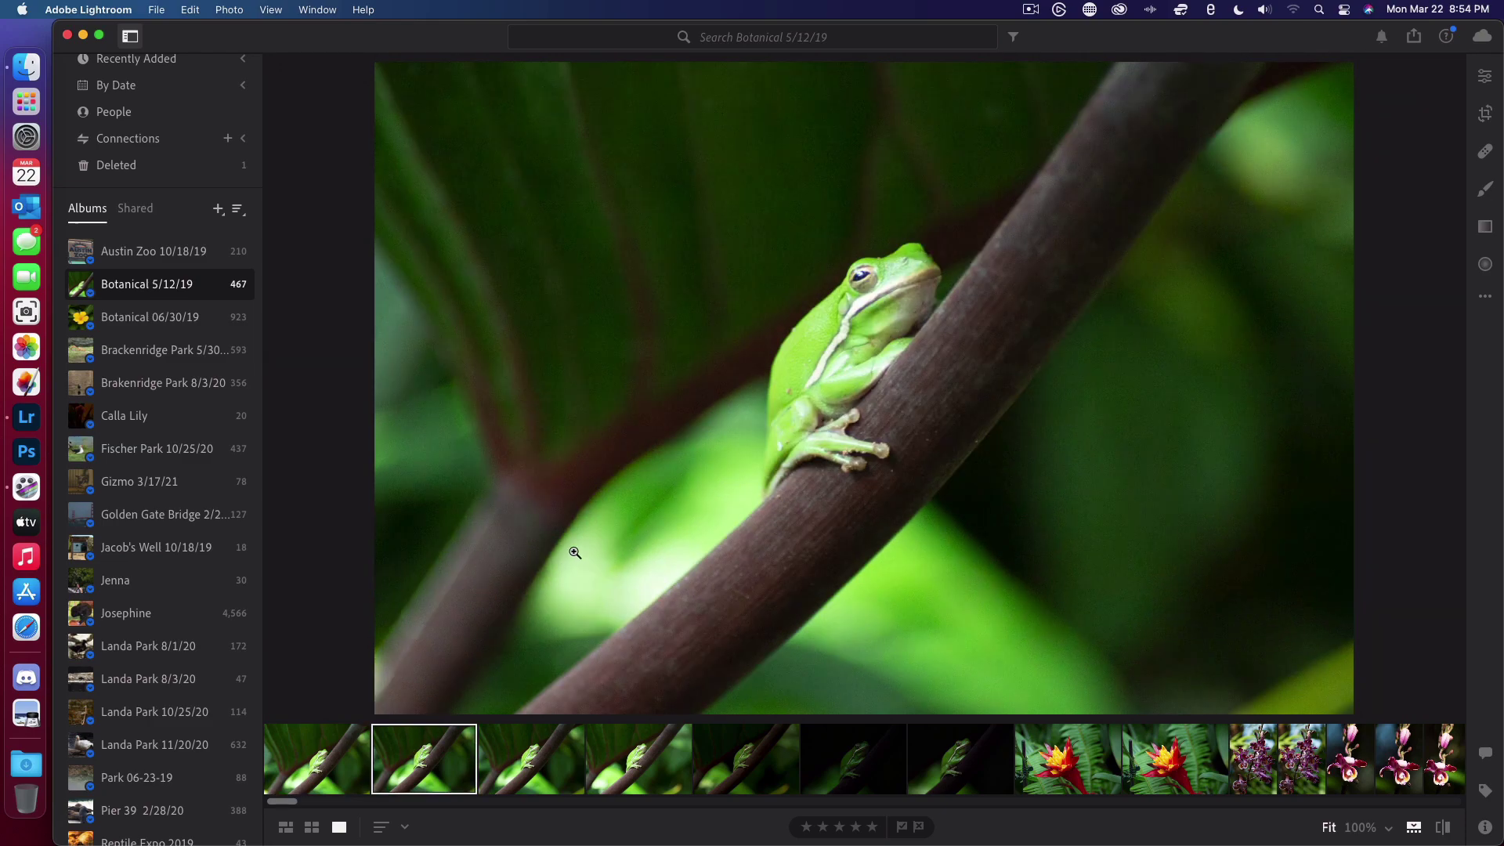
click(842, 441)
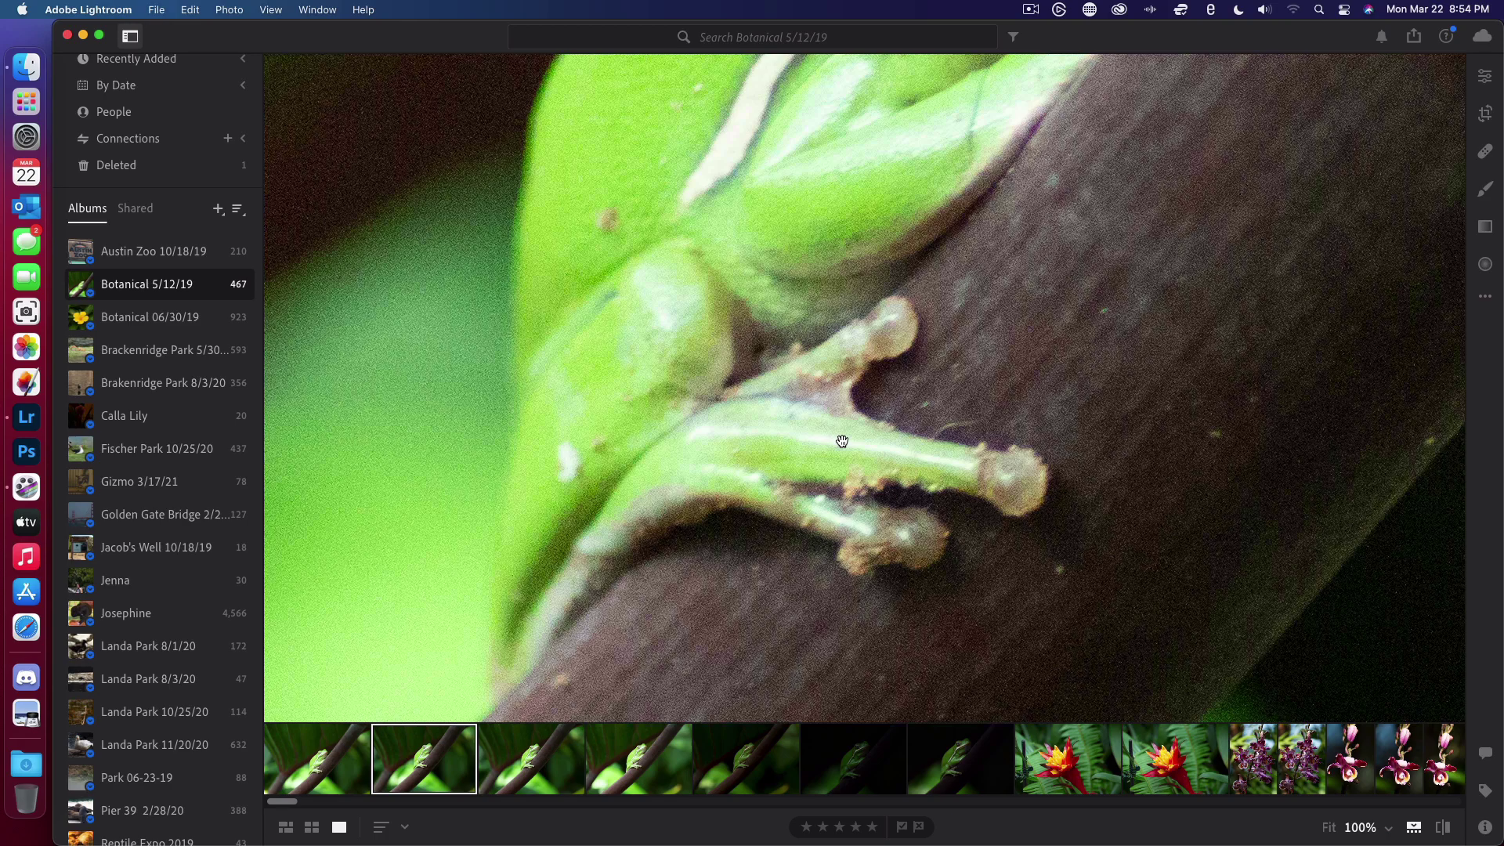
right_click(821, 353)
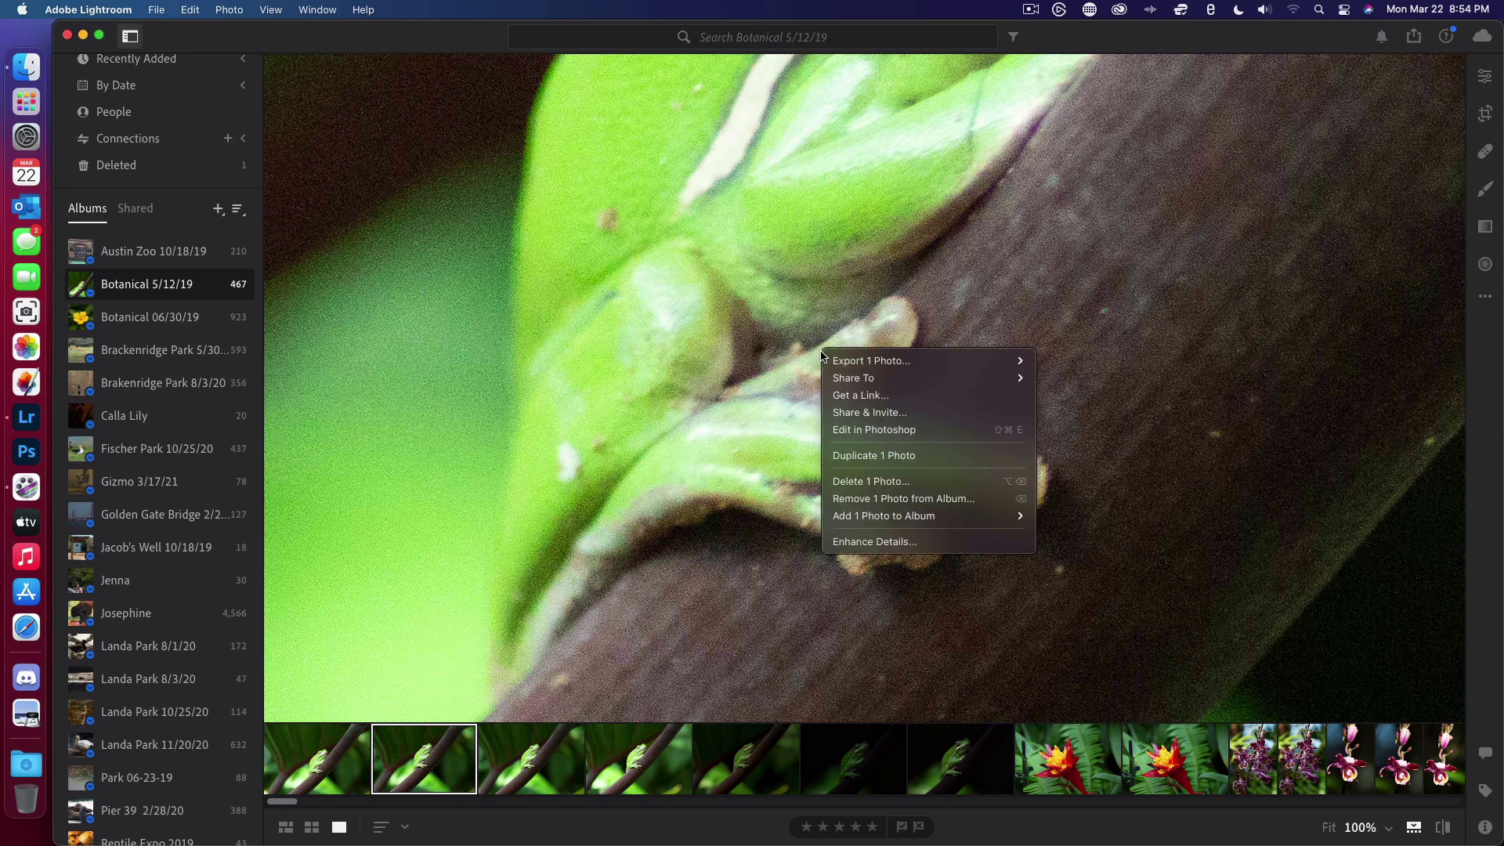
click(783, 331)
click(783, 330)
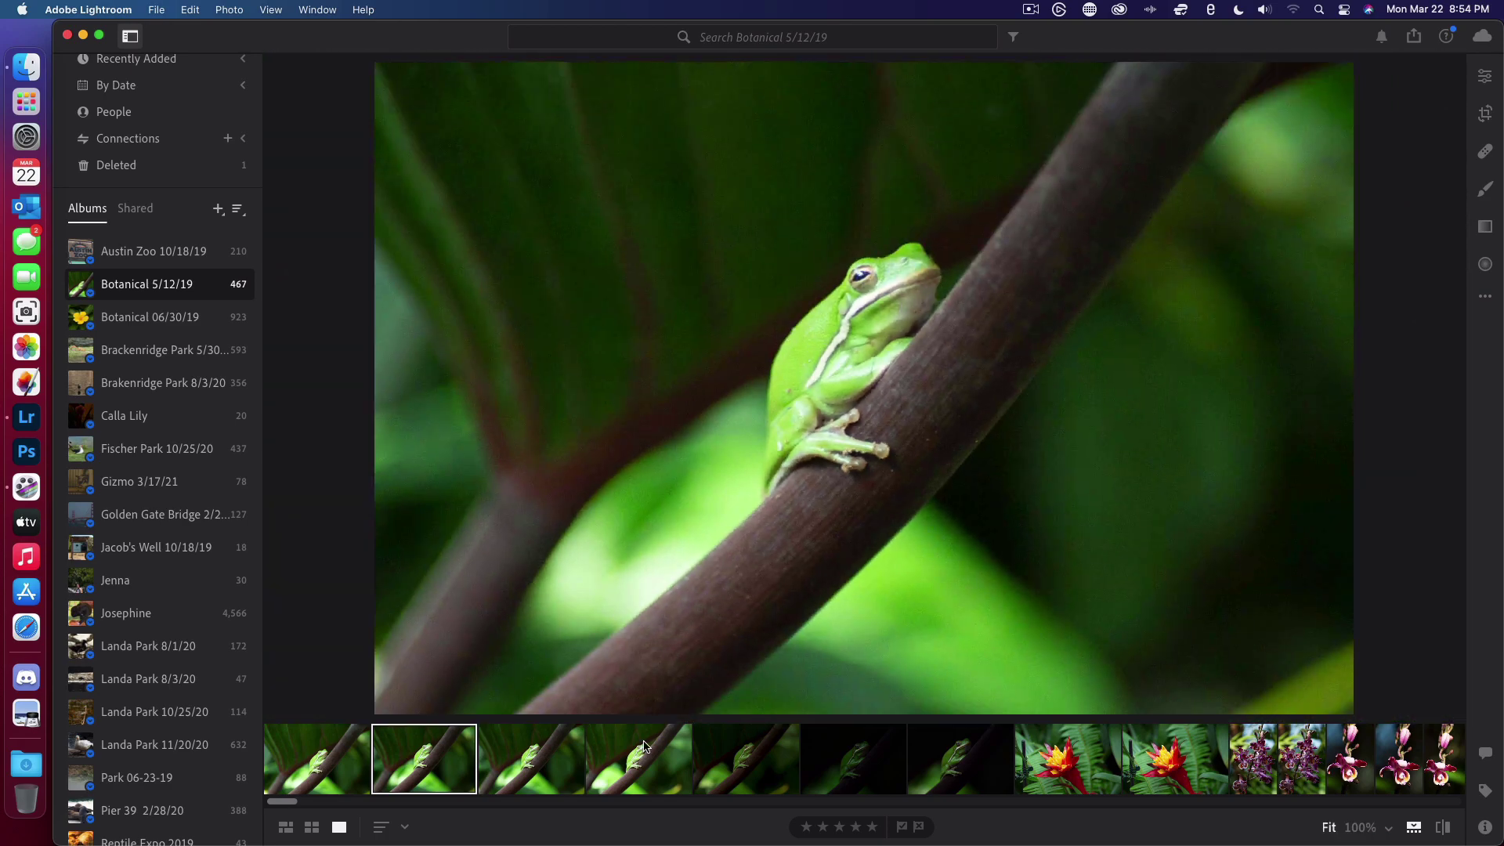
Step: Show the fourth frog photo at 100%, open its edit controls and lower the exposure to −1.02
key(Right)
key(Right)
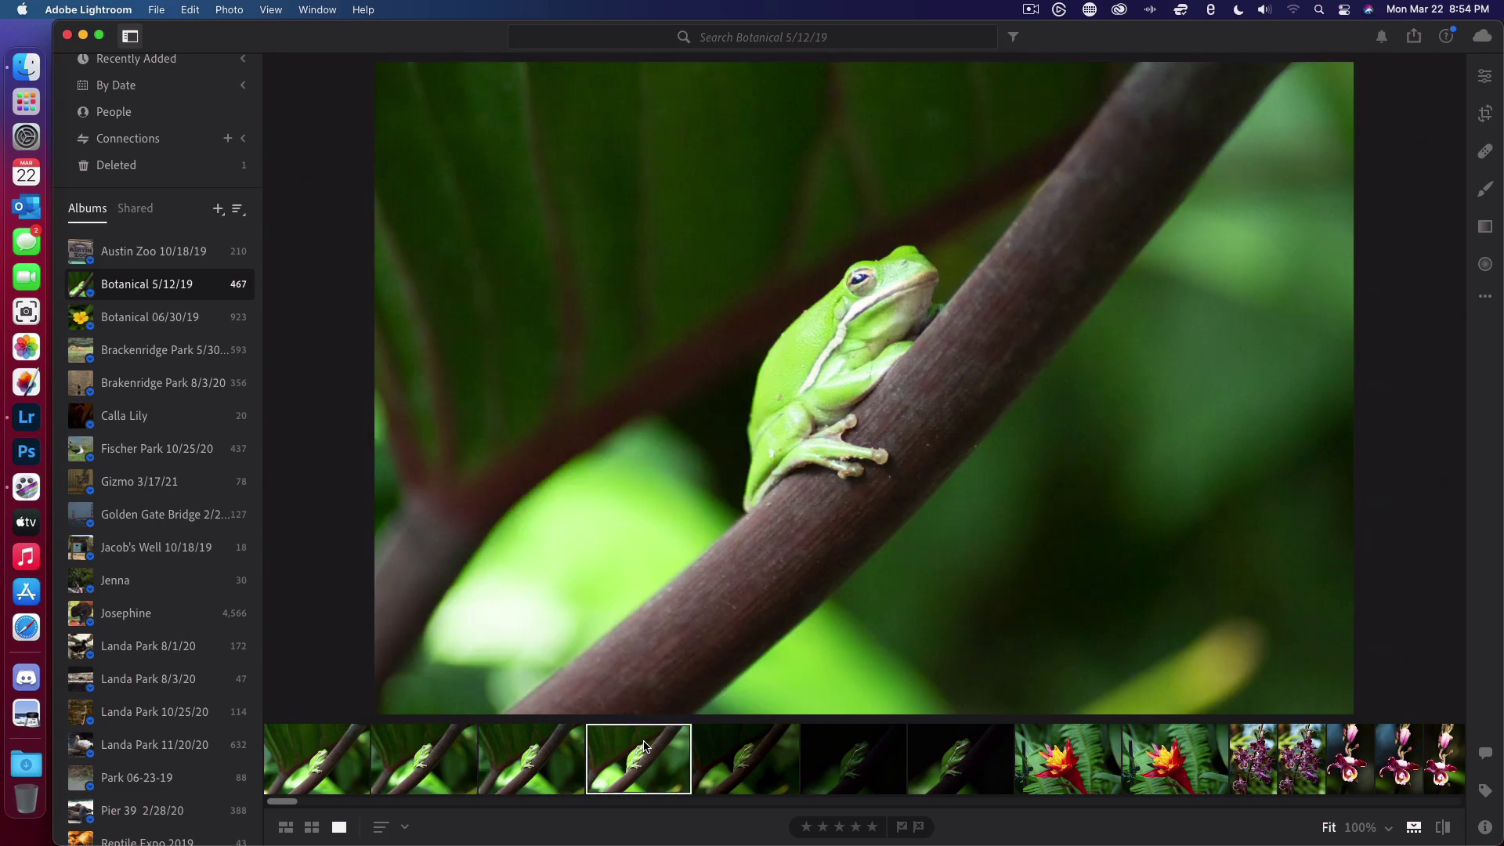
click(813, 419)
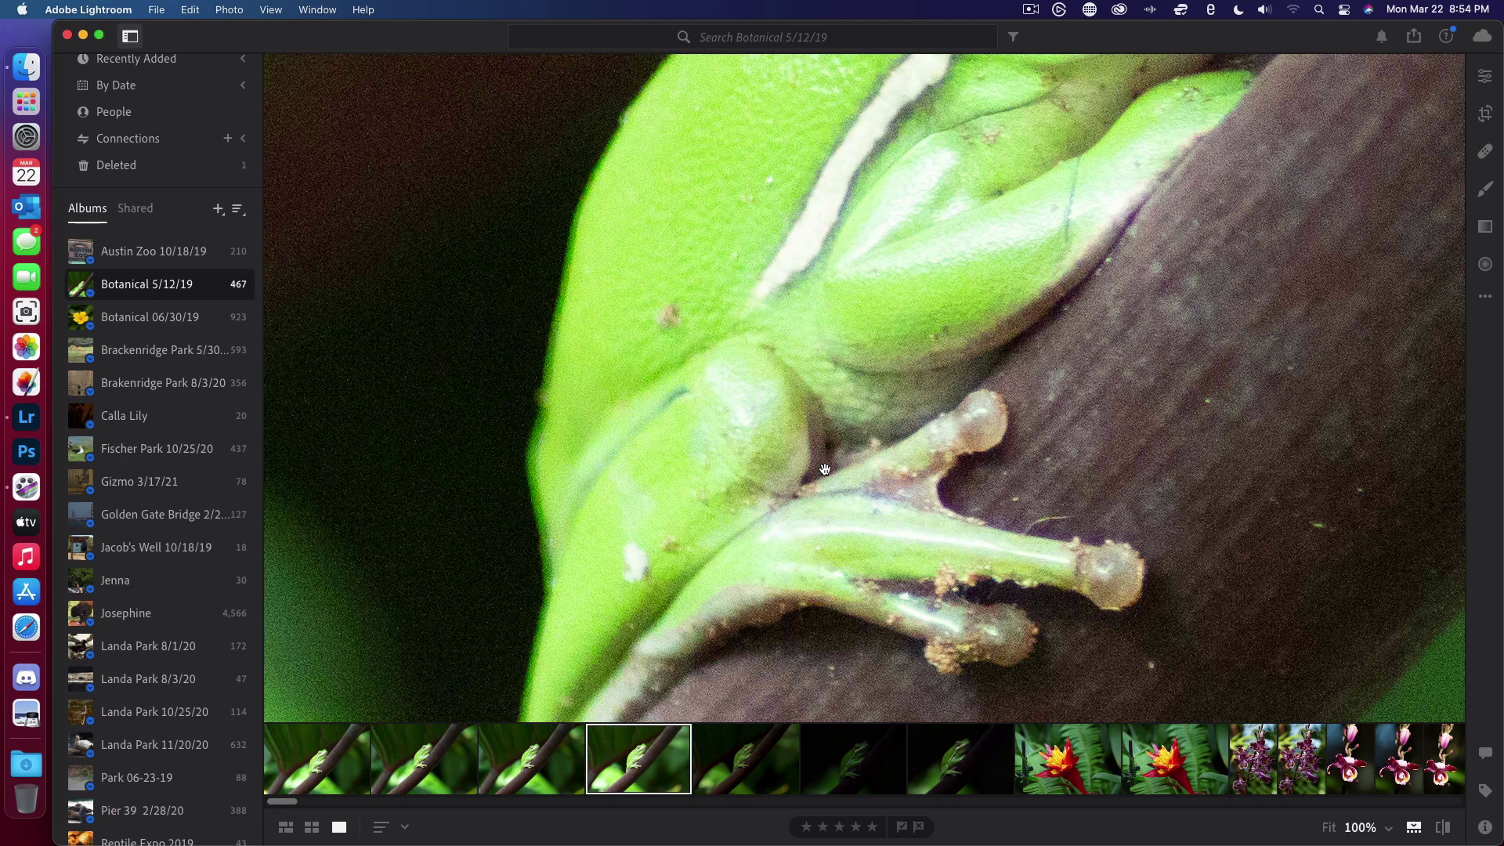
click(1486, 78)
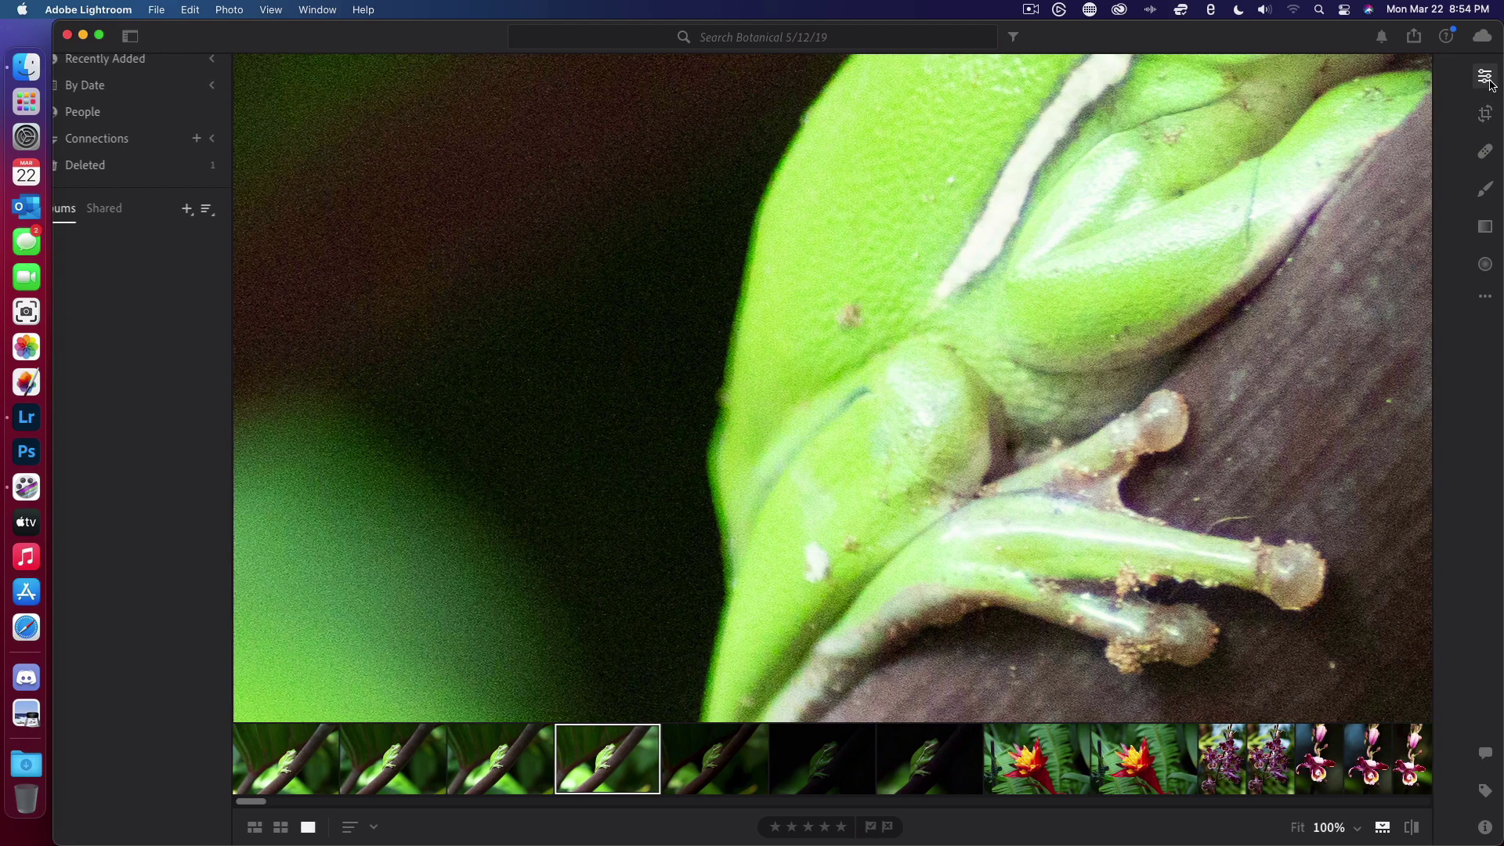
mouse_move(1359, 212)
mouse_down()
mouse_move(1373, 213)
mouse_move(1347, 218)
mouse_up()
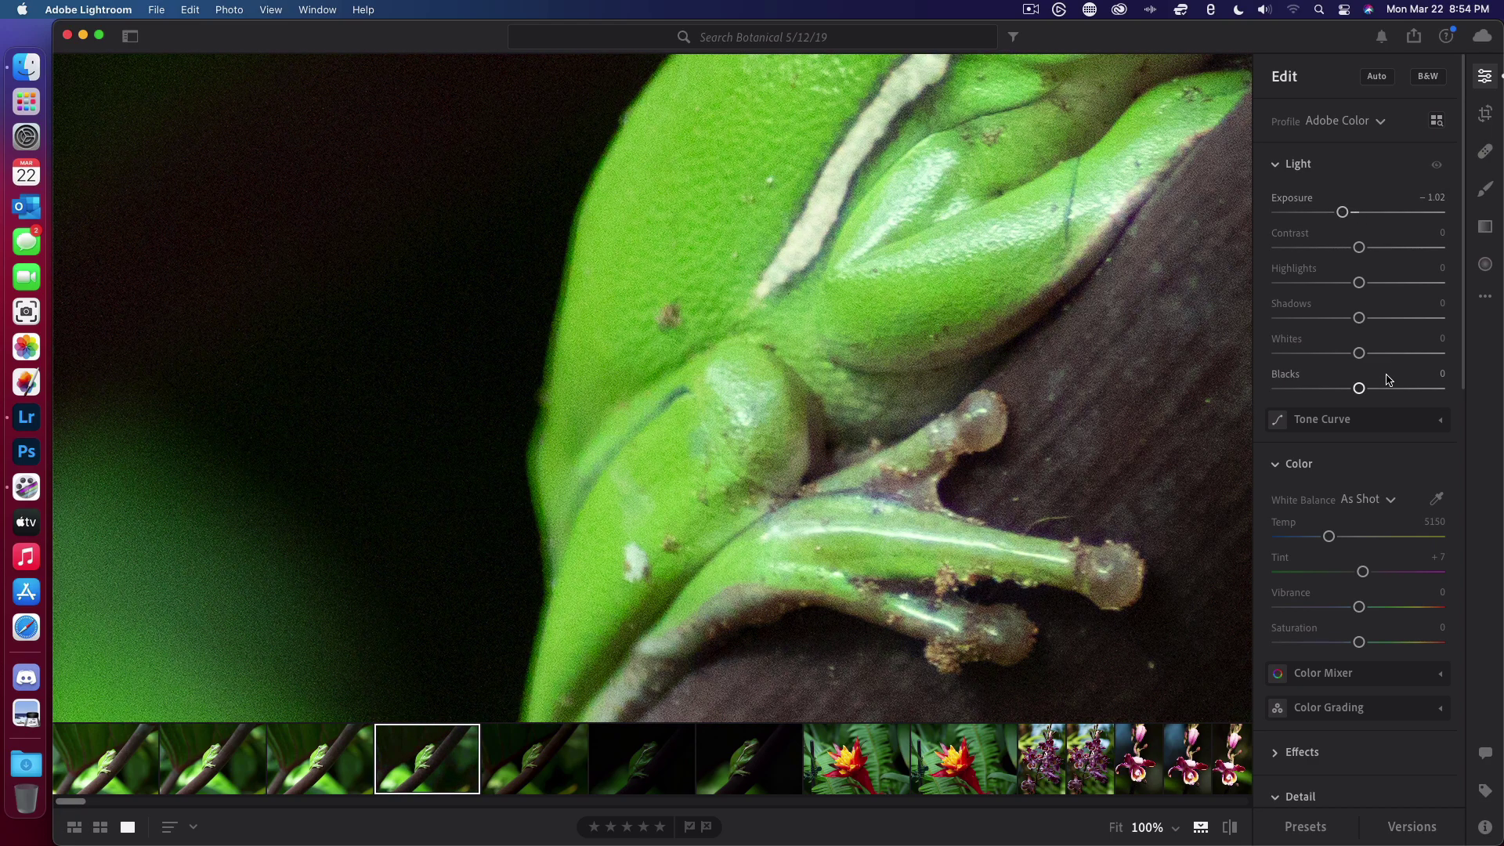
Step: Set the Defringe amount to 20 for both the green and the purple fringes of the frog photo
scroll(1388, 732, down, 3)
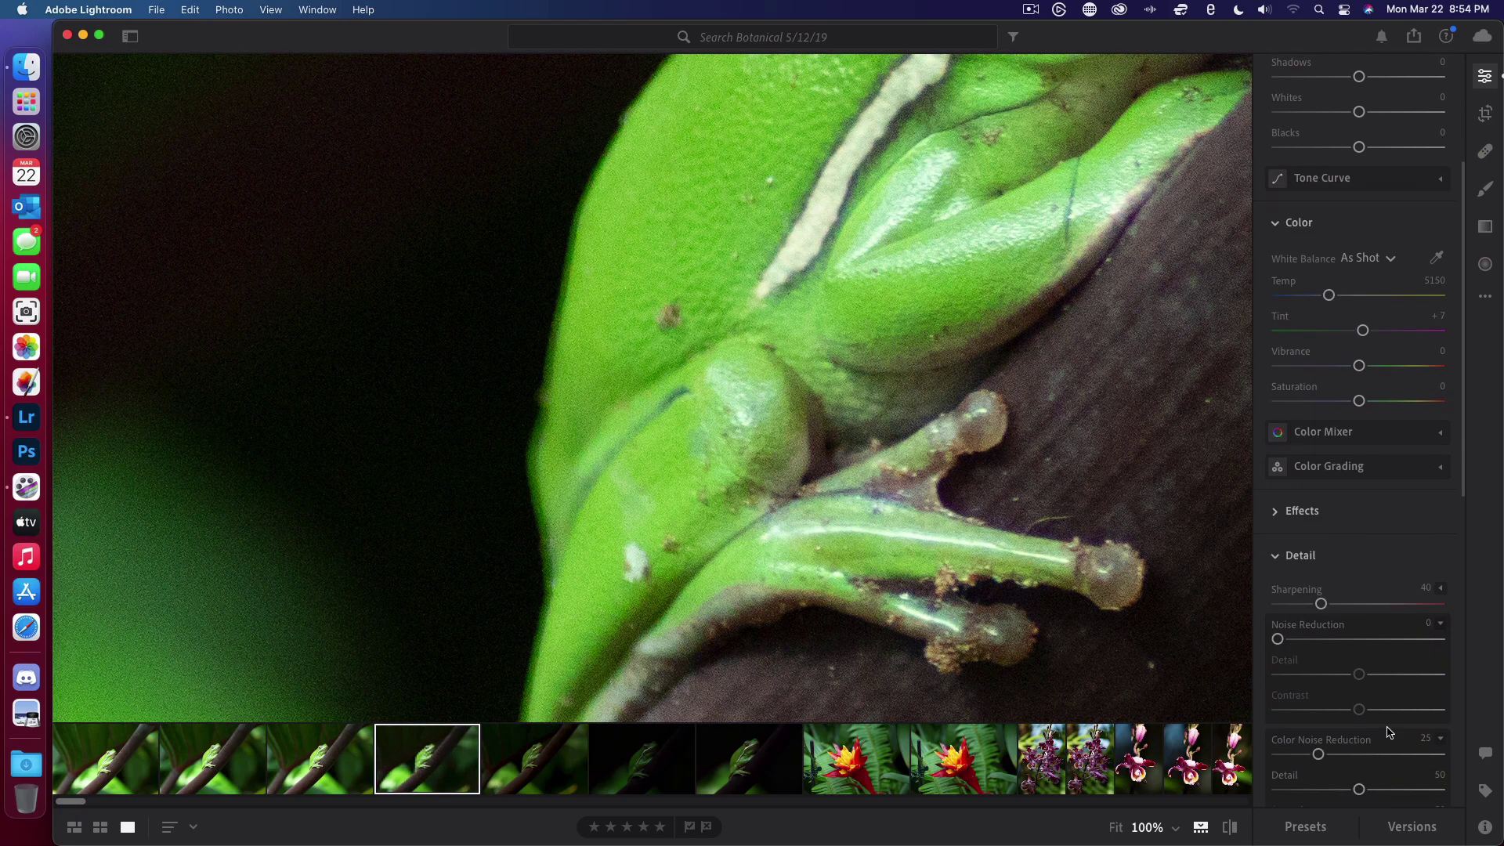
scroll(1326, 658, down, 9)
click(1303, 291)
drag(1277, 329, 1441, 332)
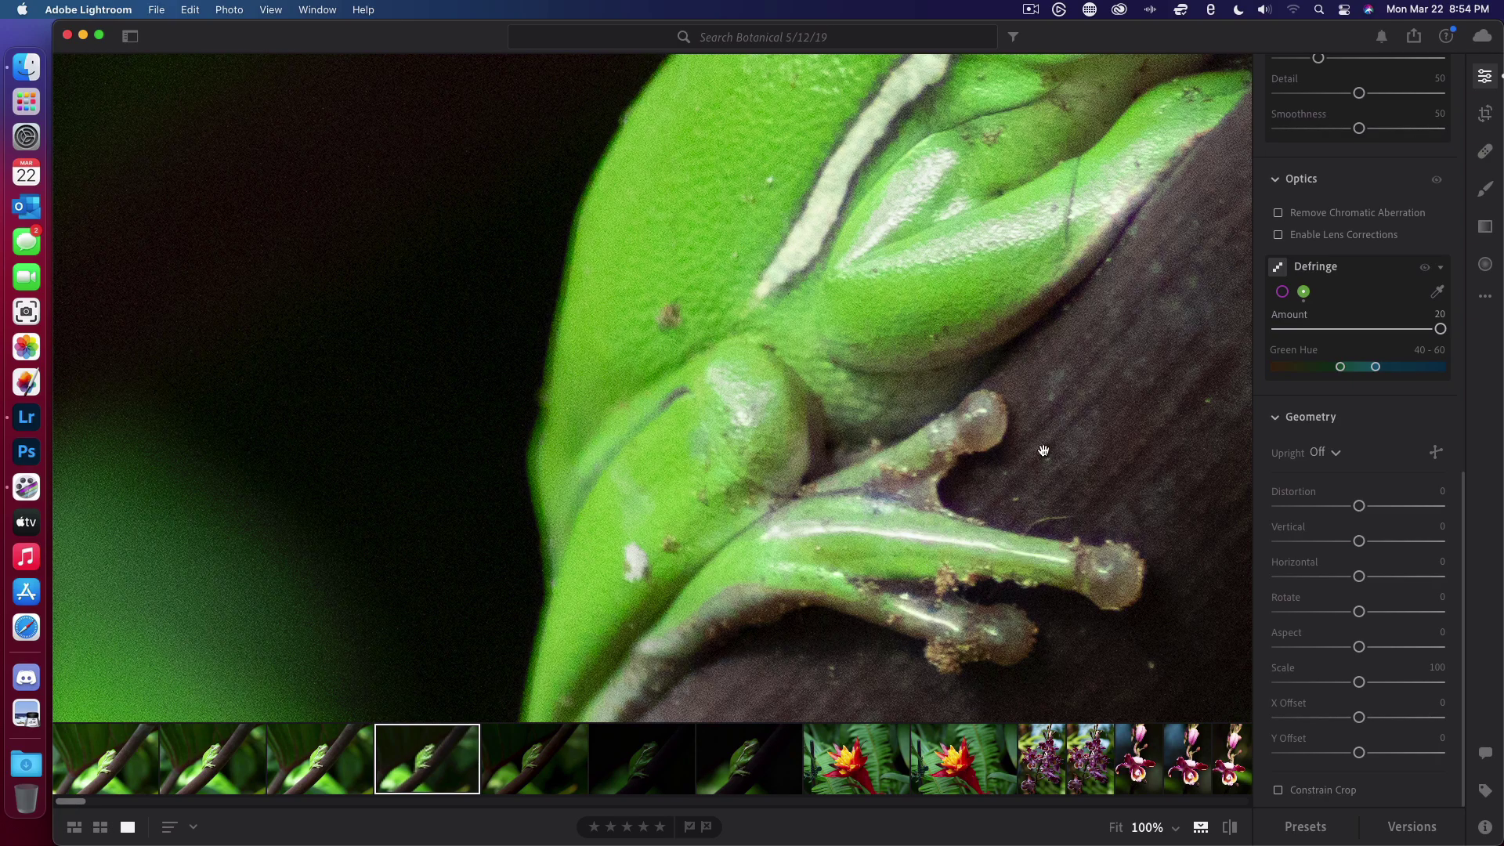
click(1282, 292)
drag(1280, 334, 1451, 354)
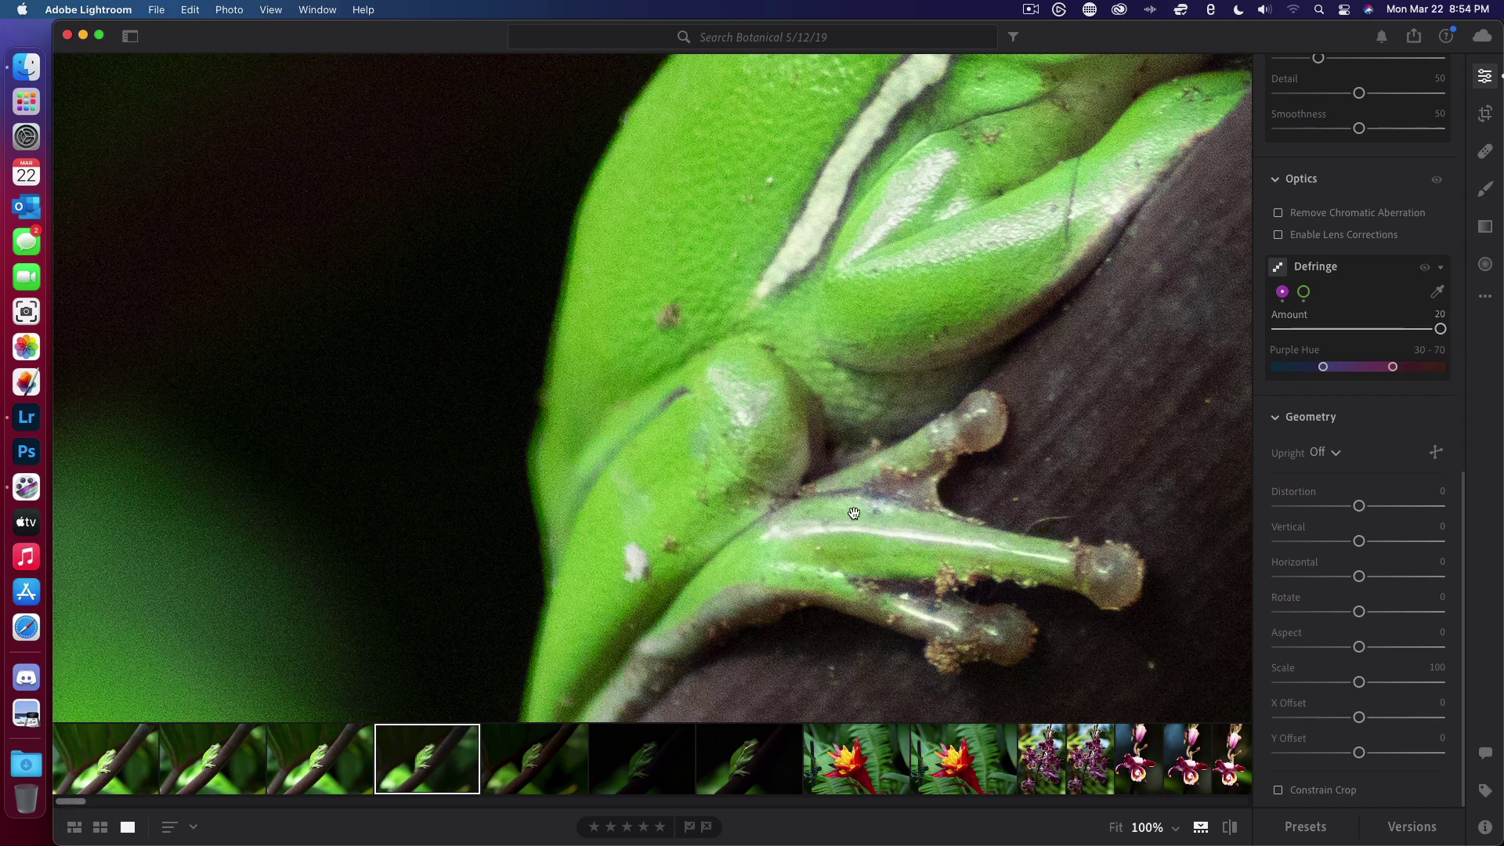
Step: Set the blue saturation to −100 in the Color Mixer and fit the whole frog photo in view
scroll(1272, 232, up, 8)
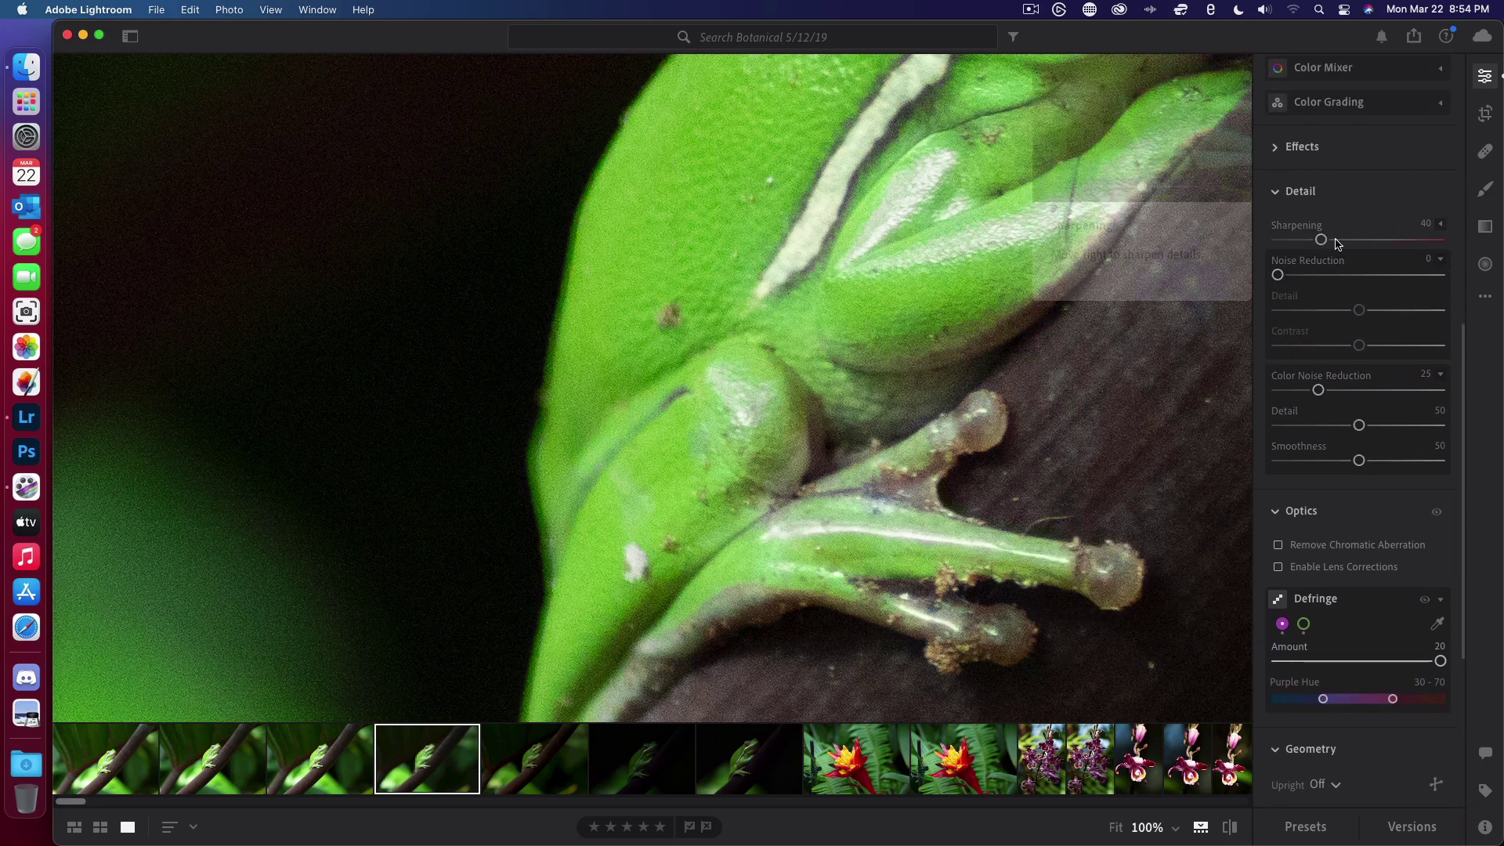
scroll(1332, 260, up, 4)
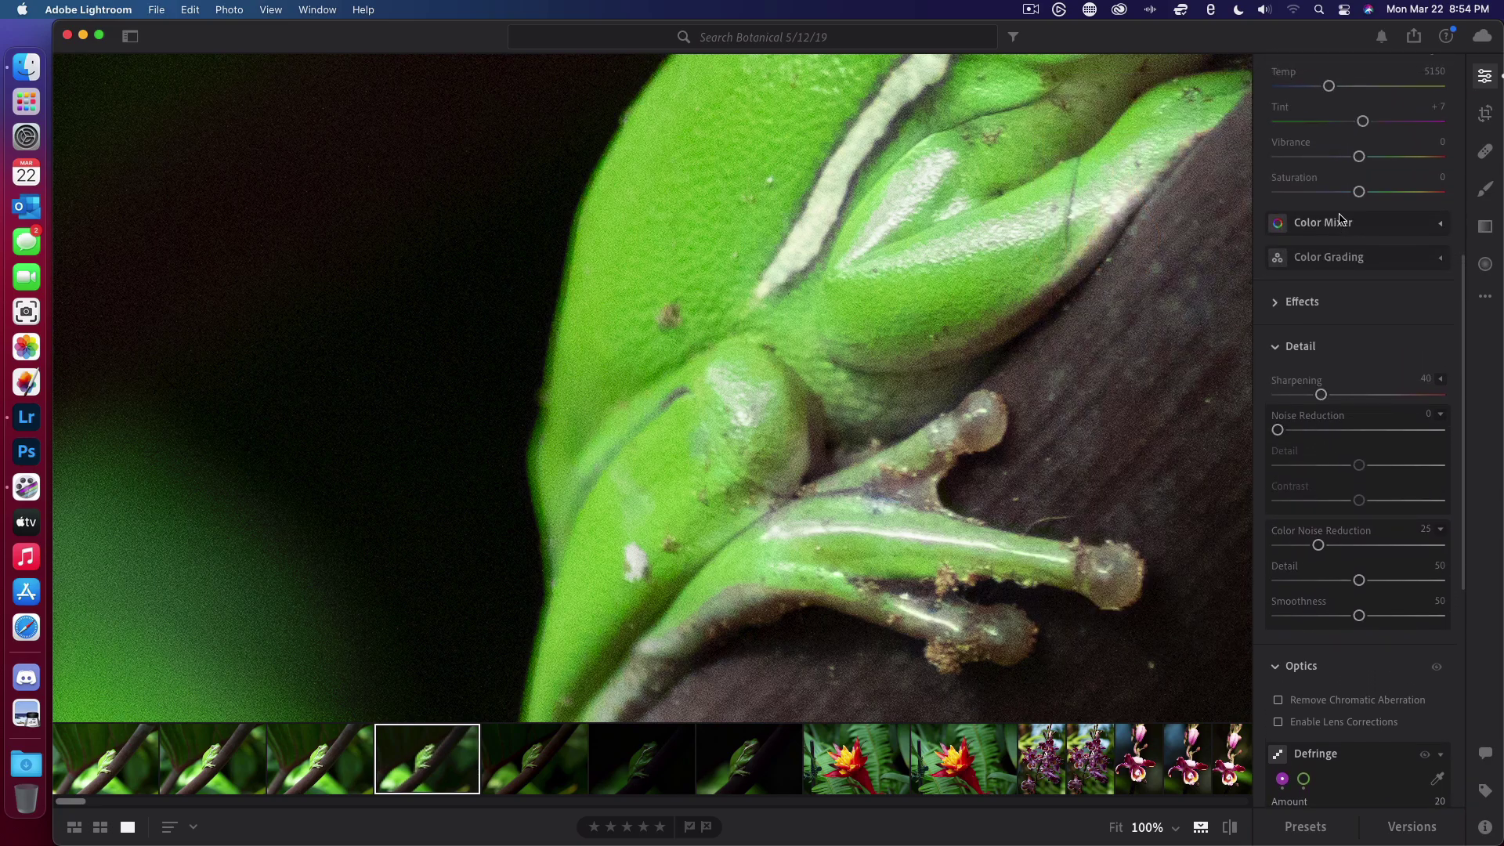
scroll(1339, 219, up, 4)
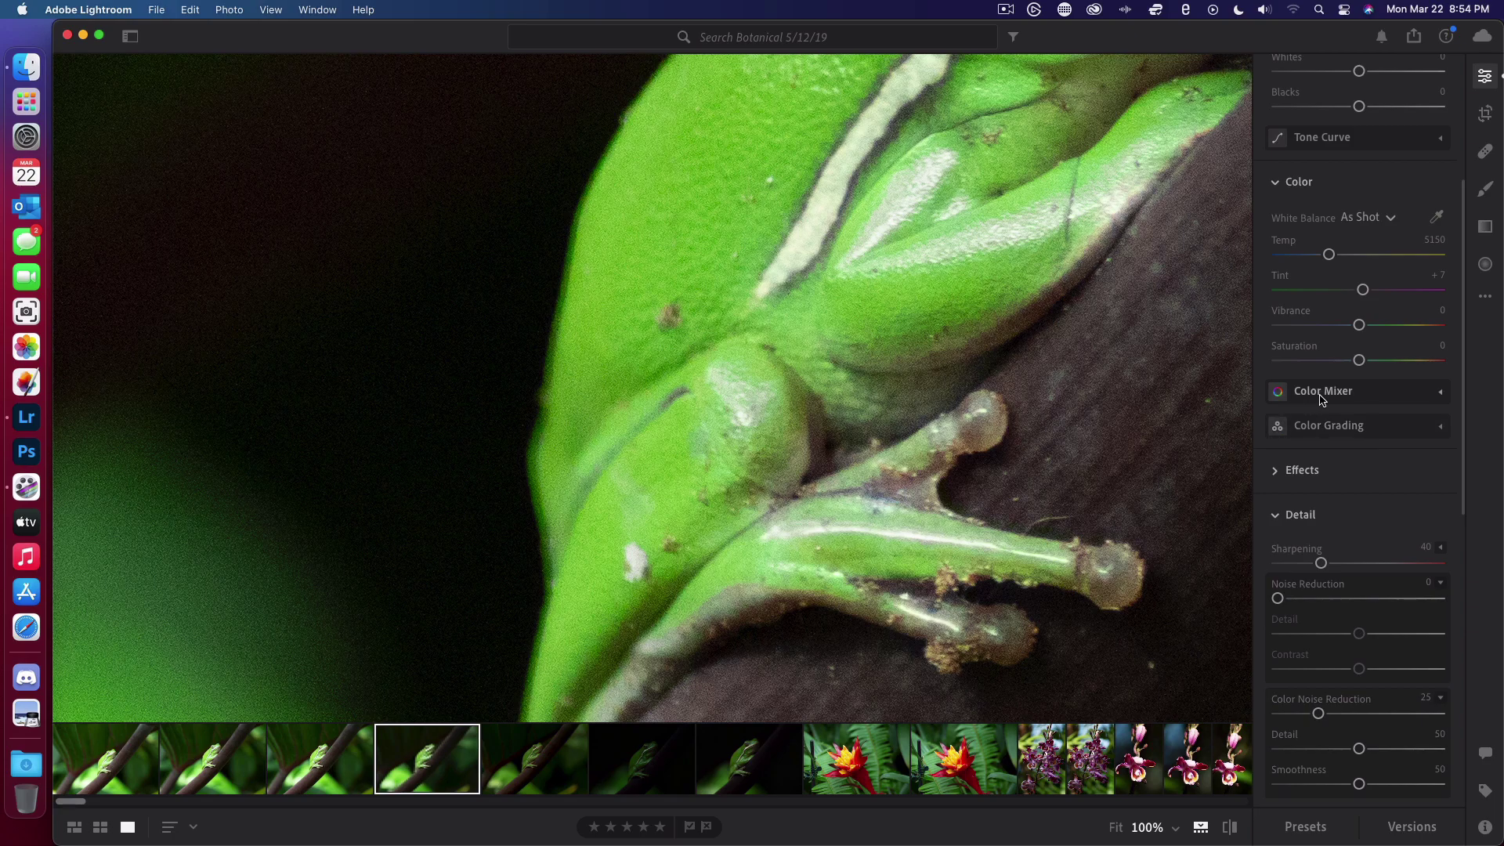
click(1322, 395)
click(1387, 447)
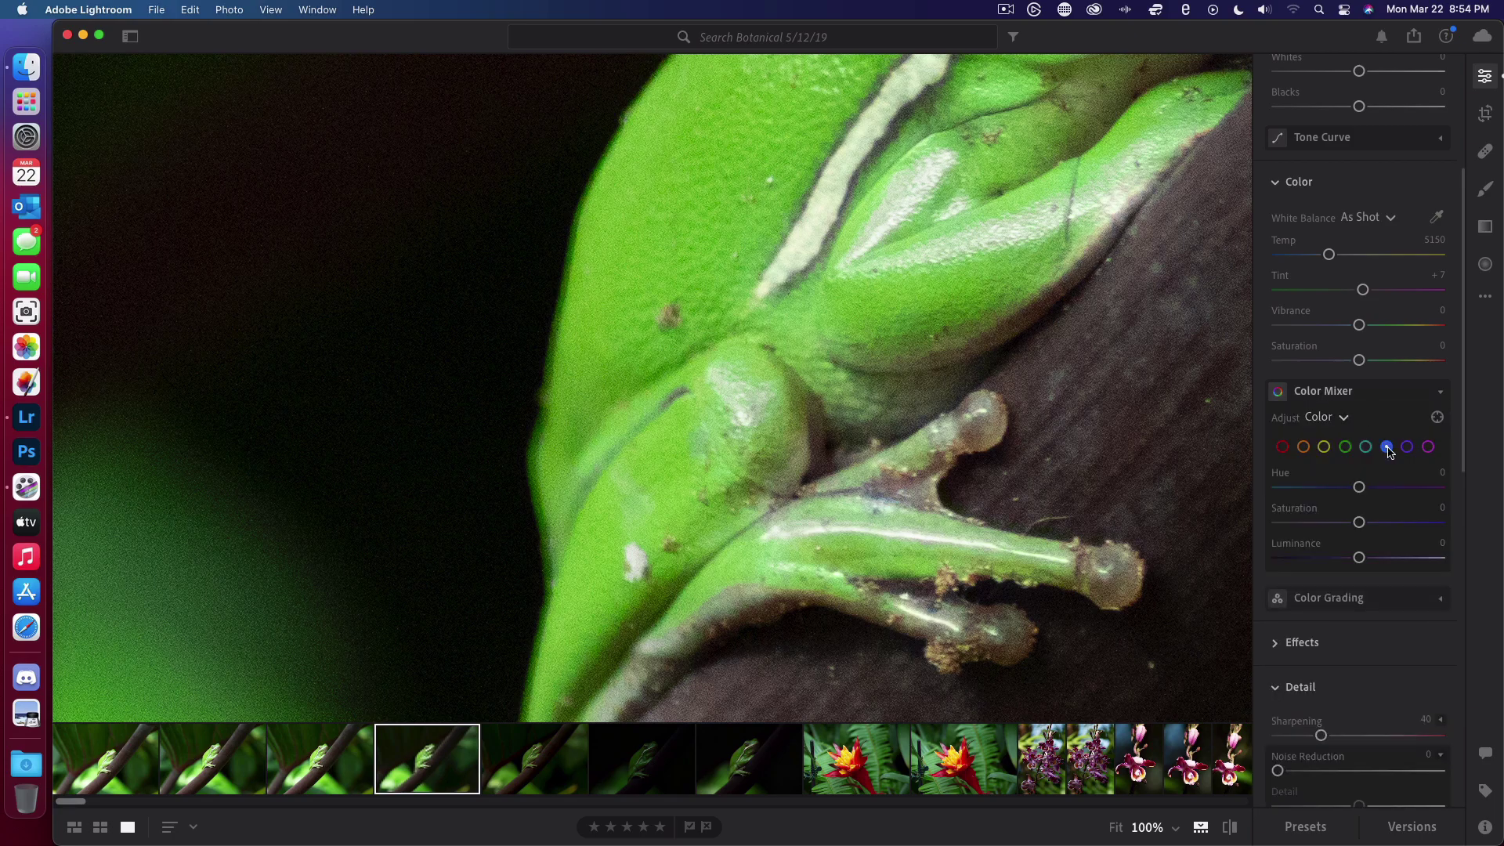
drag(1360, 527, 1276, 538)
click(901, 503)
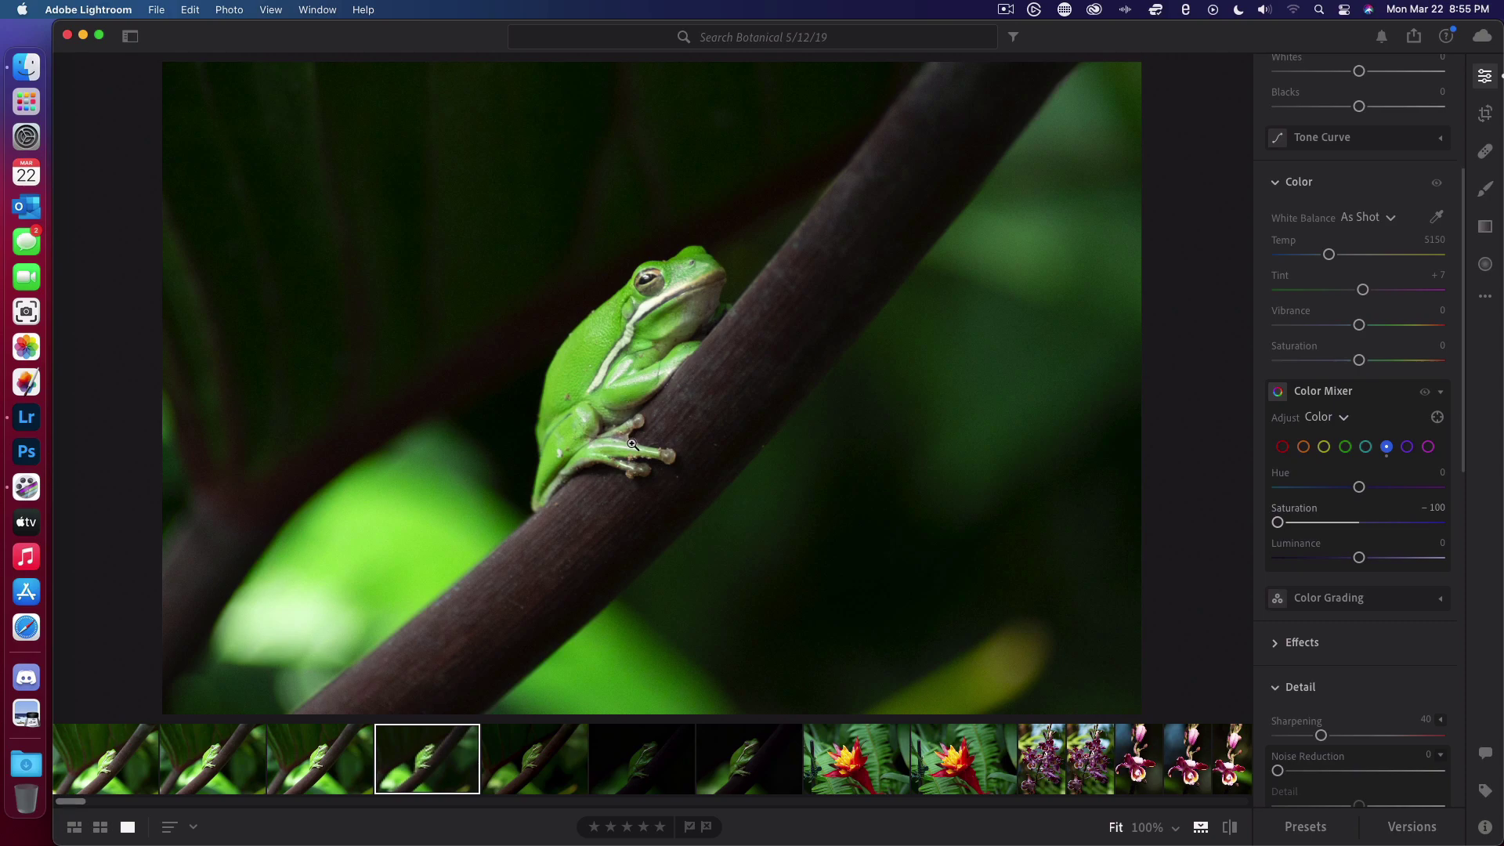
Step: Readjust the frog photo's exposure to −0.98 and review its colour settings
scroll(1384, 239, up, 5)
mouse_move(1359, 212)
mouse_down()
mouse_move(1308, 213)
mouse_move(1415, 212)
mouse_move(1344, 218)
mouse_up()
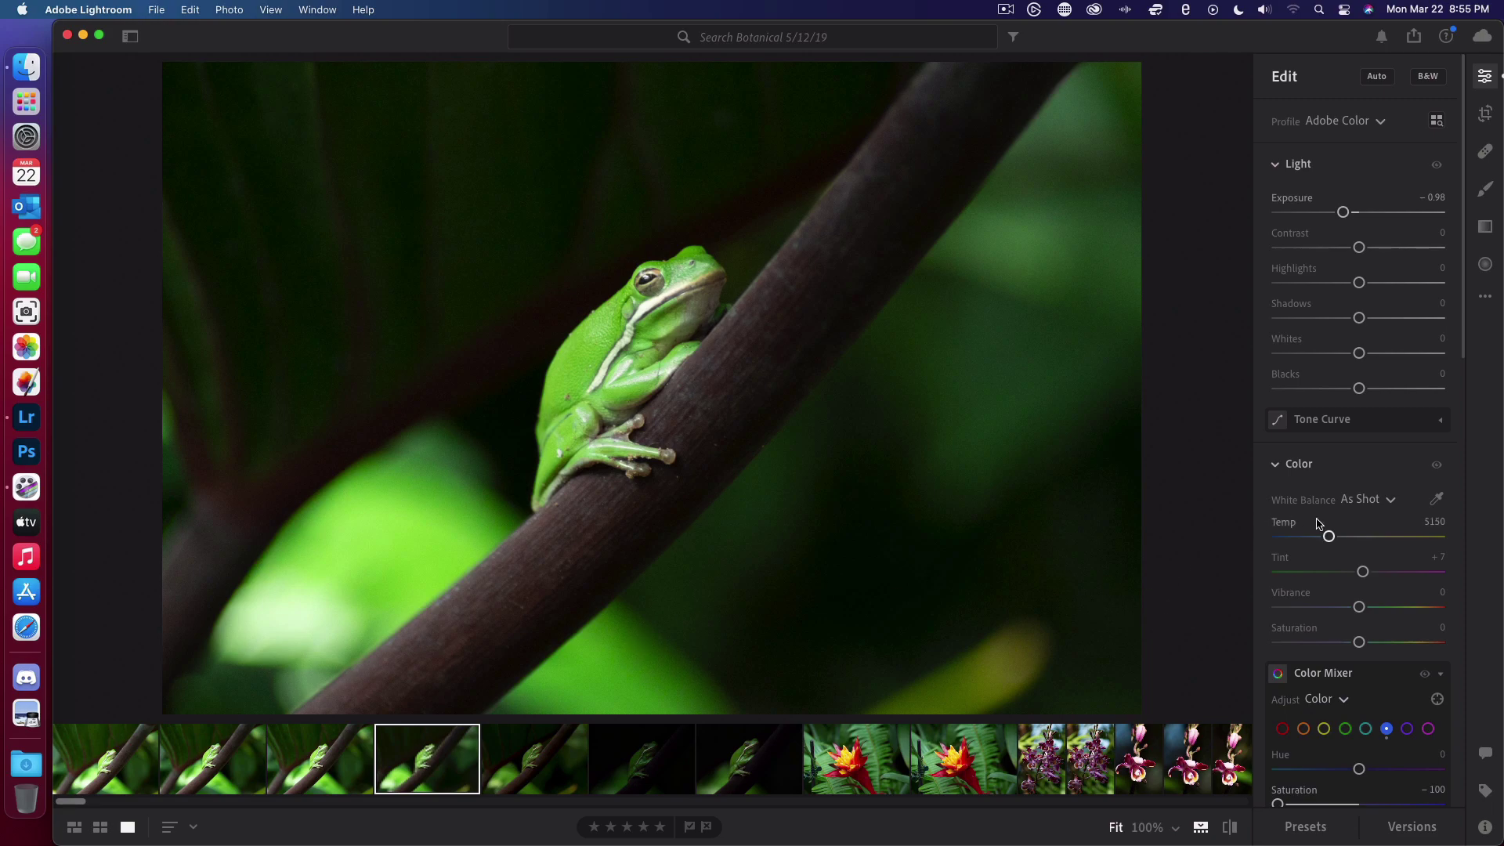
scroll(1315, 660, down, 3)
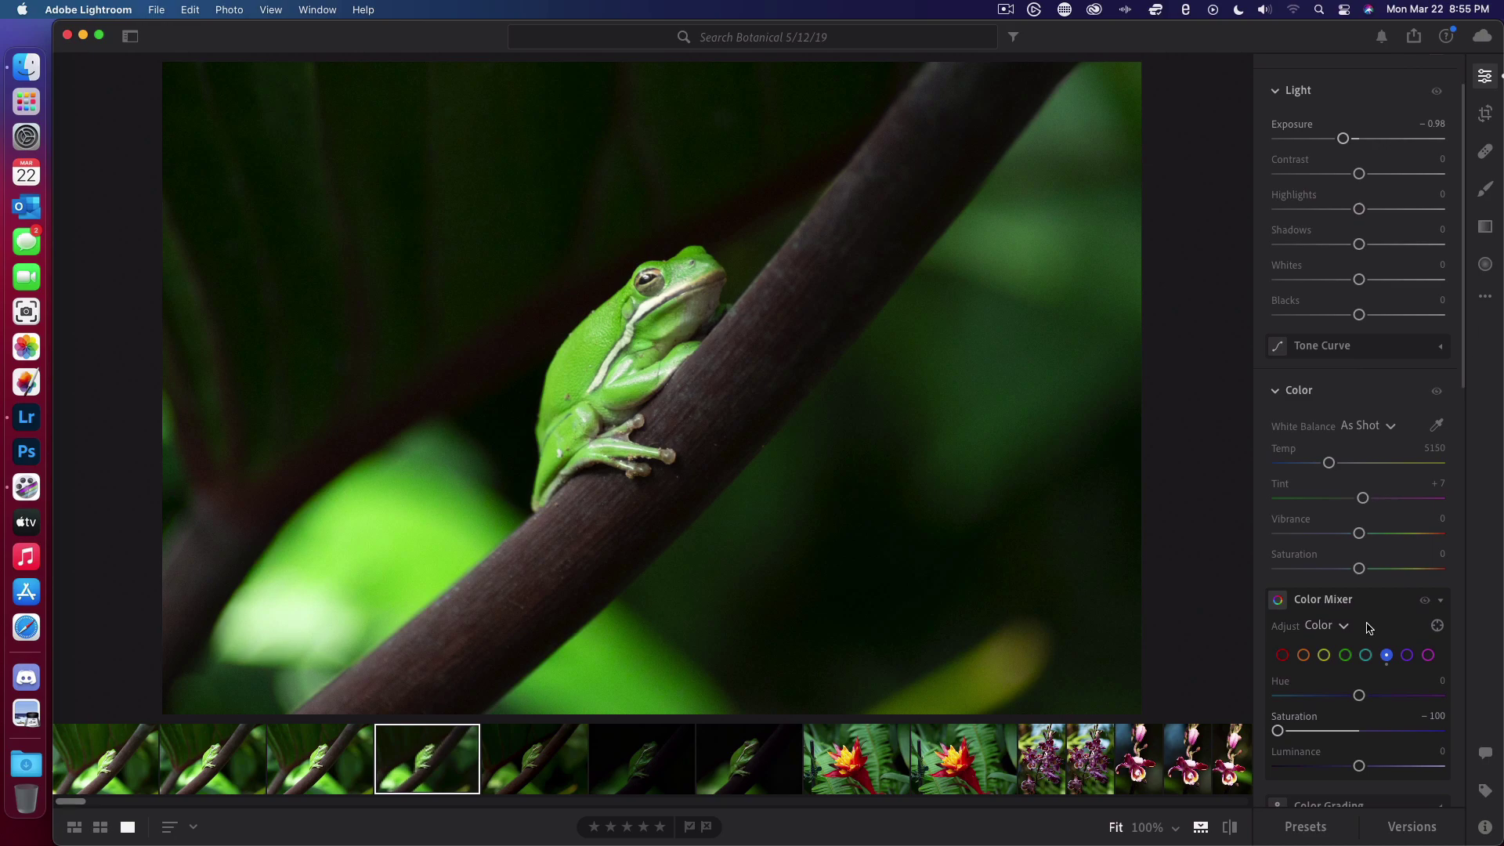
scroll(1316, 705, down, 3)
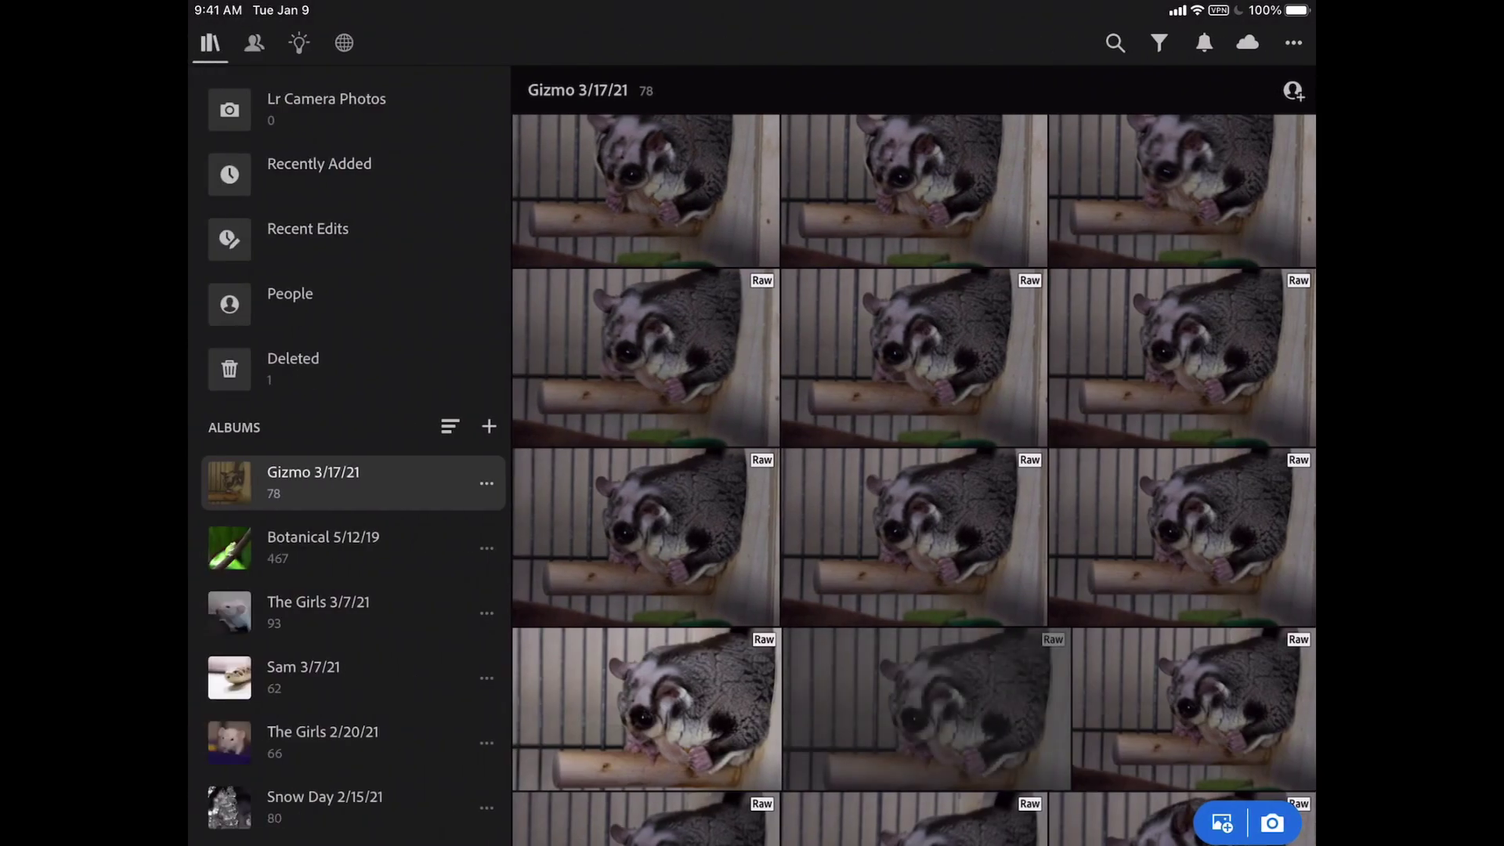
Step: In Lightroom on the iPad, open the Botanical 5/12/19 album and the second pink daylily photo
click(352, 548)
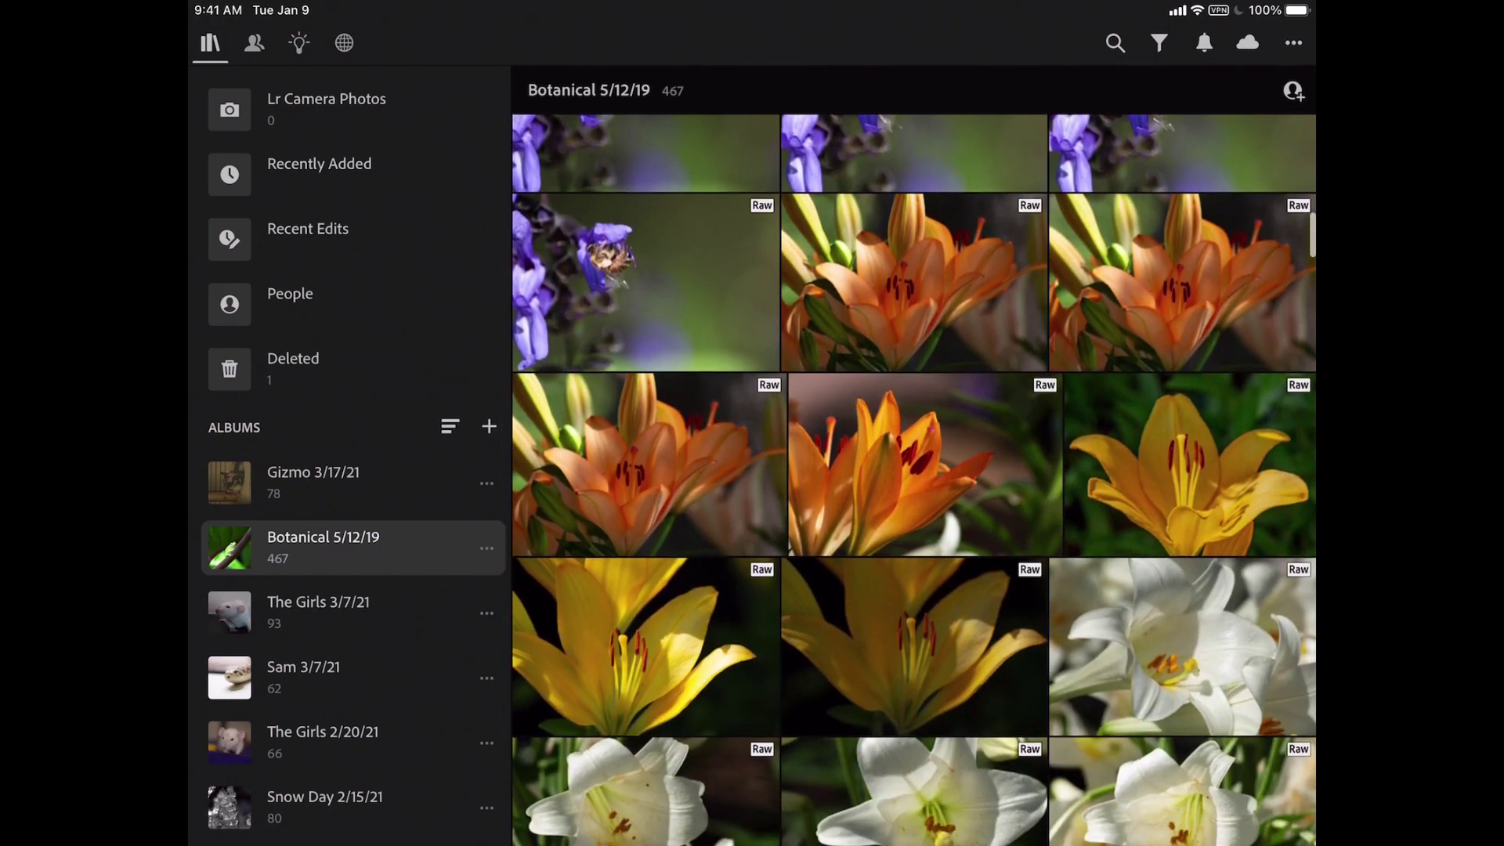
scroll(913, 480, down, 10)
scroll(913, 479, down, 10)
scroll(914, 479, up, 3)
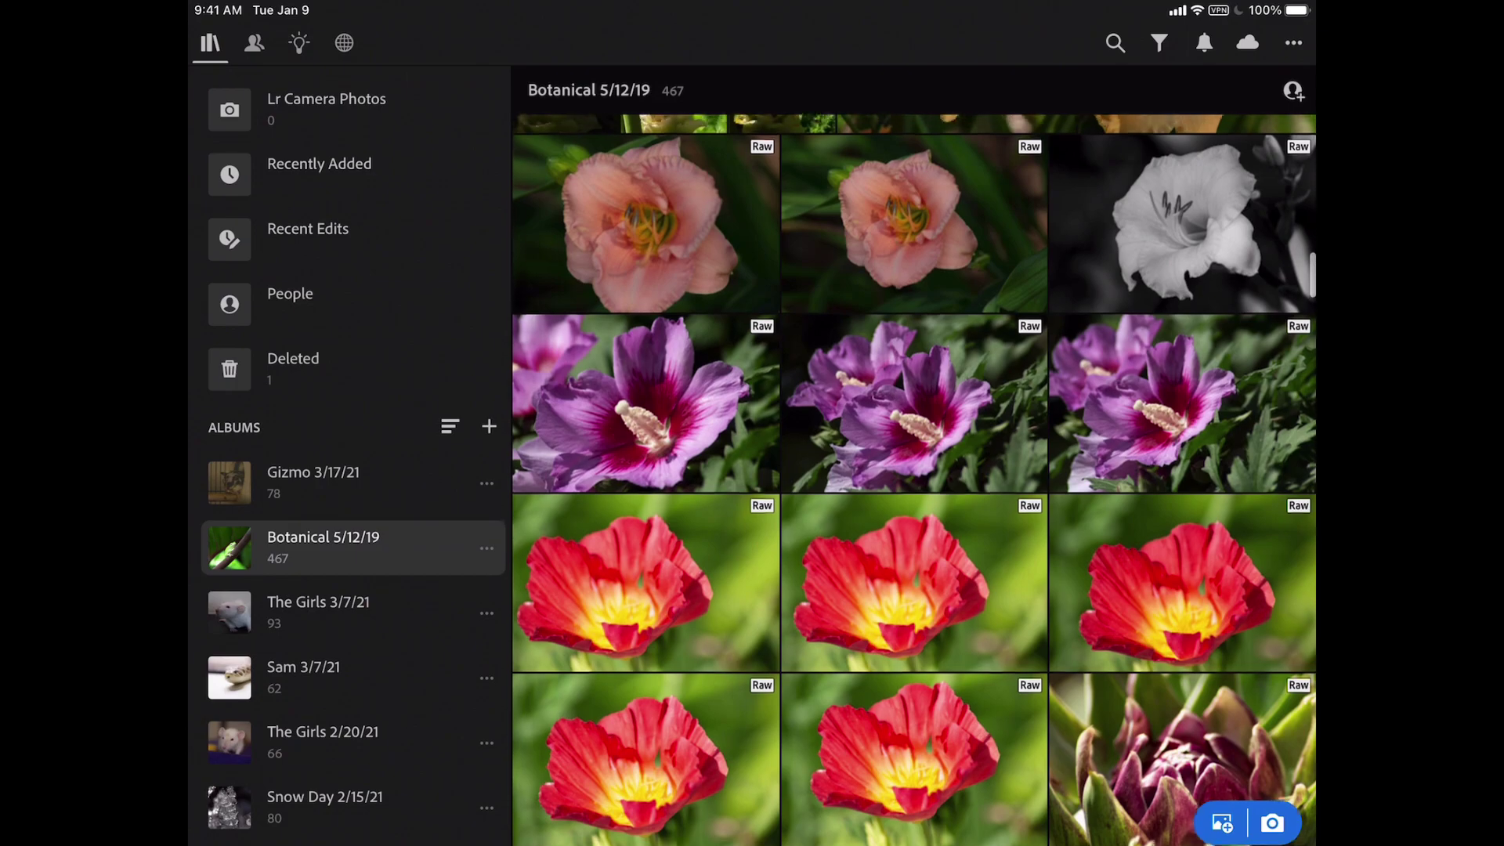
scroll(913, 479, down, 2)
scroll(913, 479, down, 5)
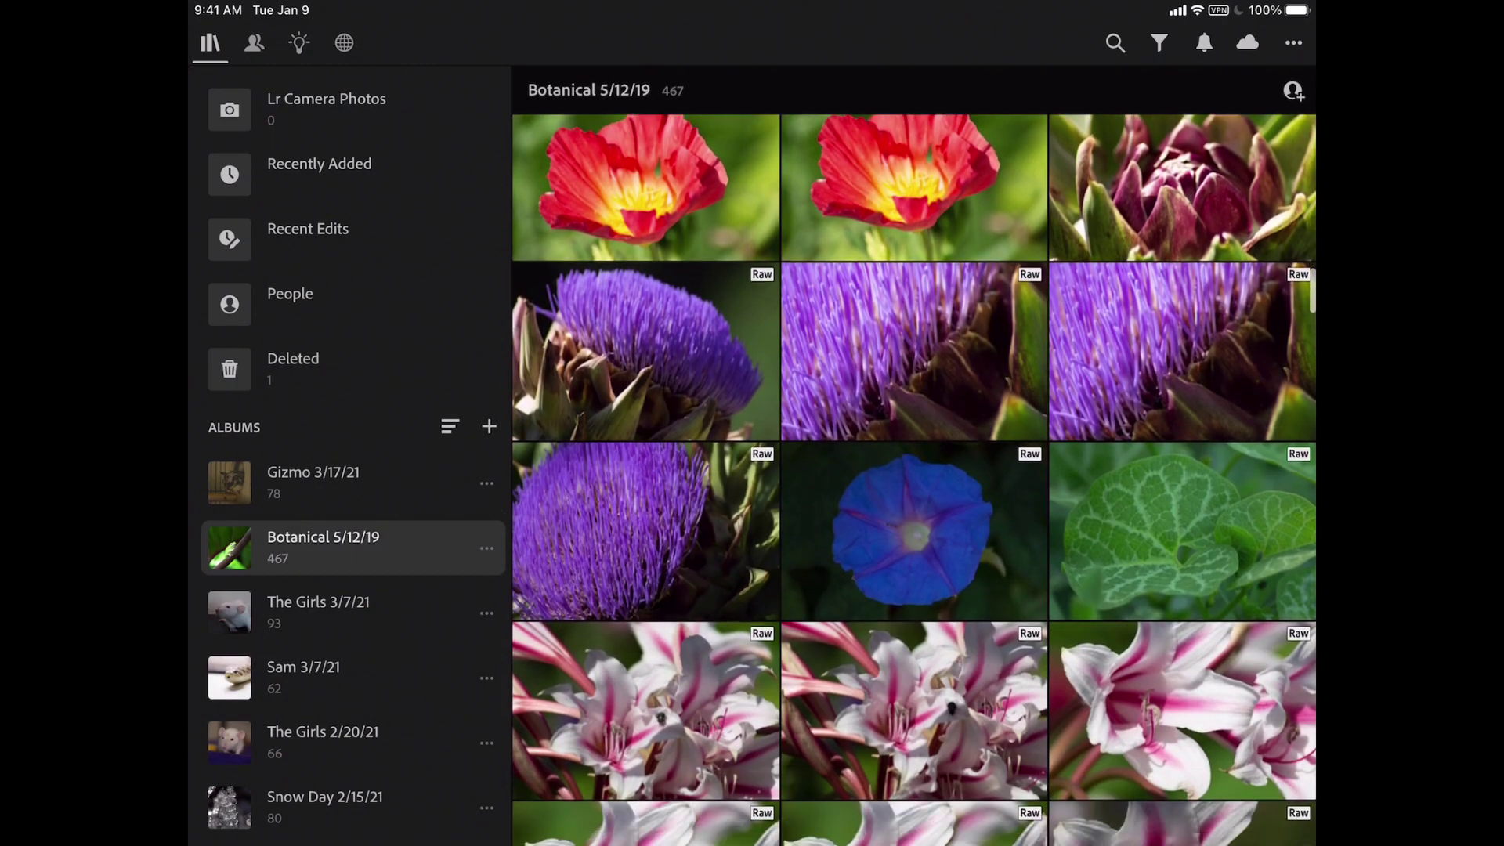
scroll(913, 479, up, 10)
scroll(913, 479, down, 1)
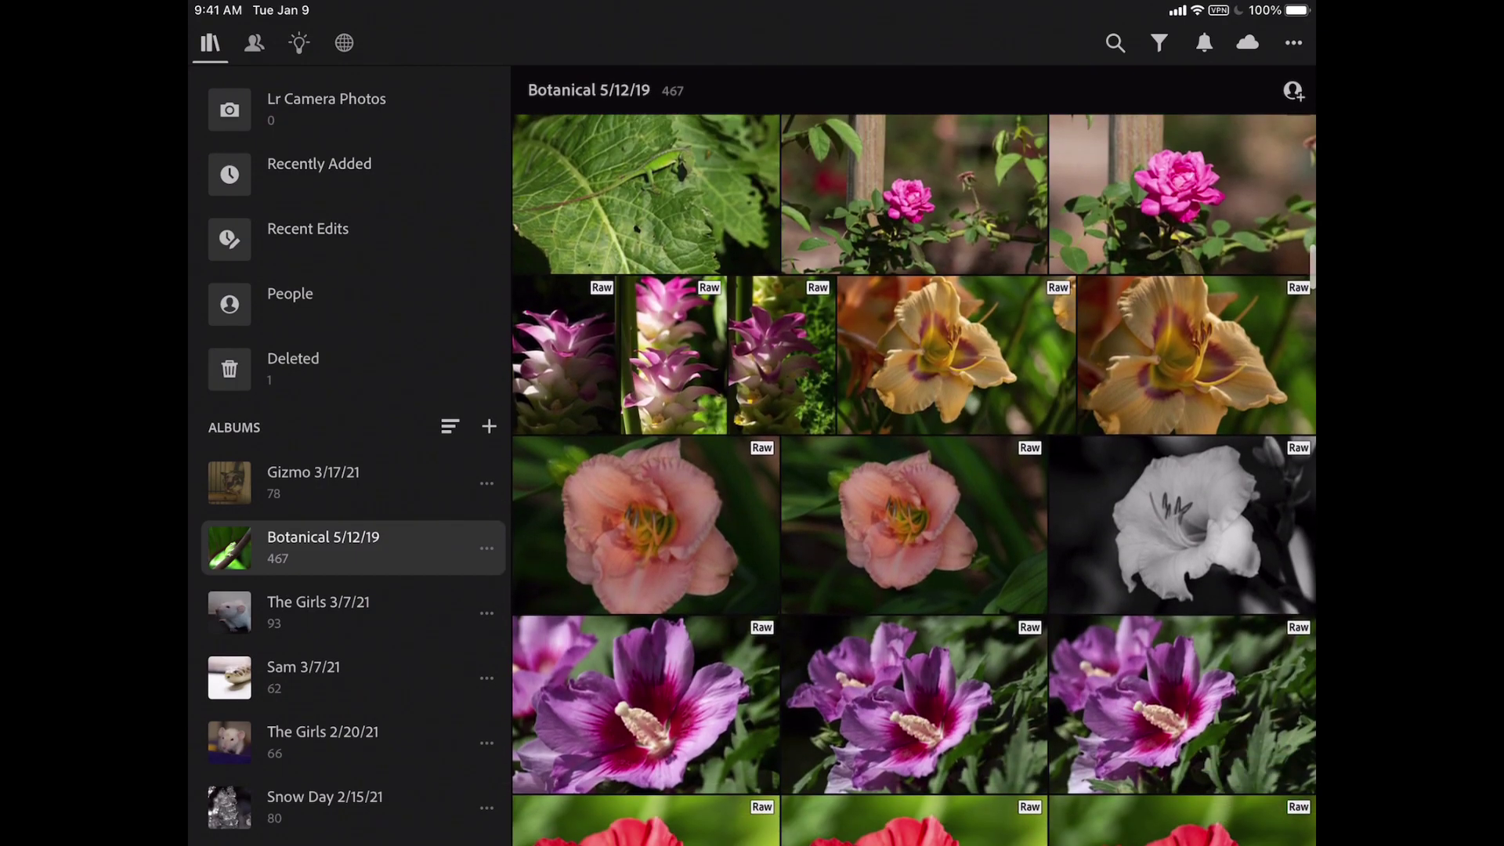
click(913, 525)
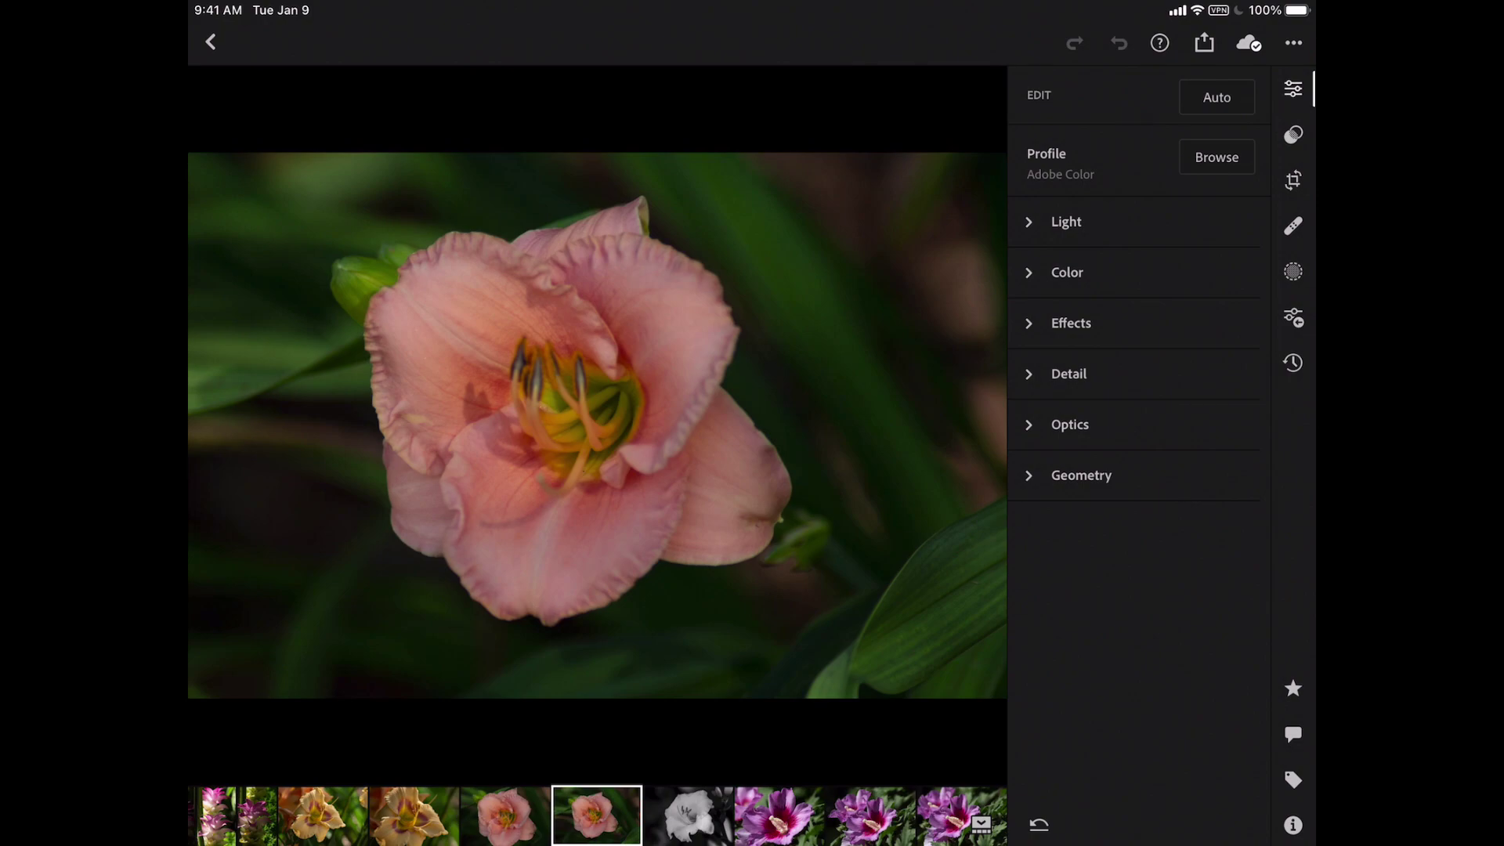
Step: Look through the selective edit, preset and healing brush tools for the daylily, keeping Heal as the healing method
click(1293, 271)
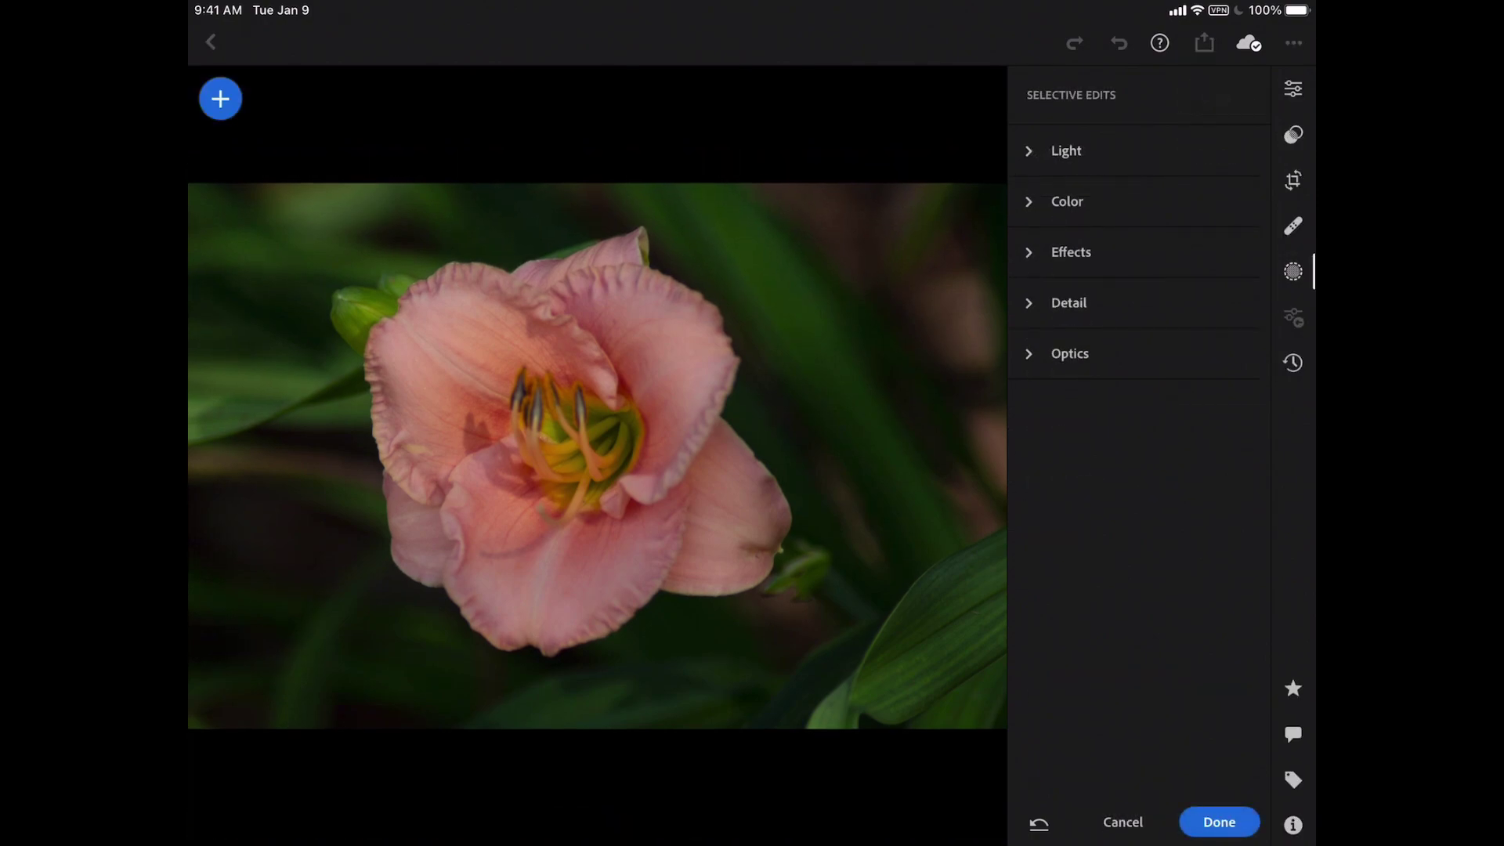
click(1294, 271)
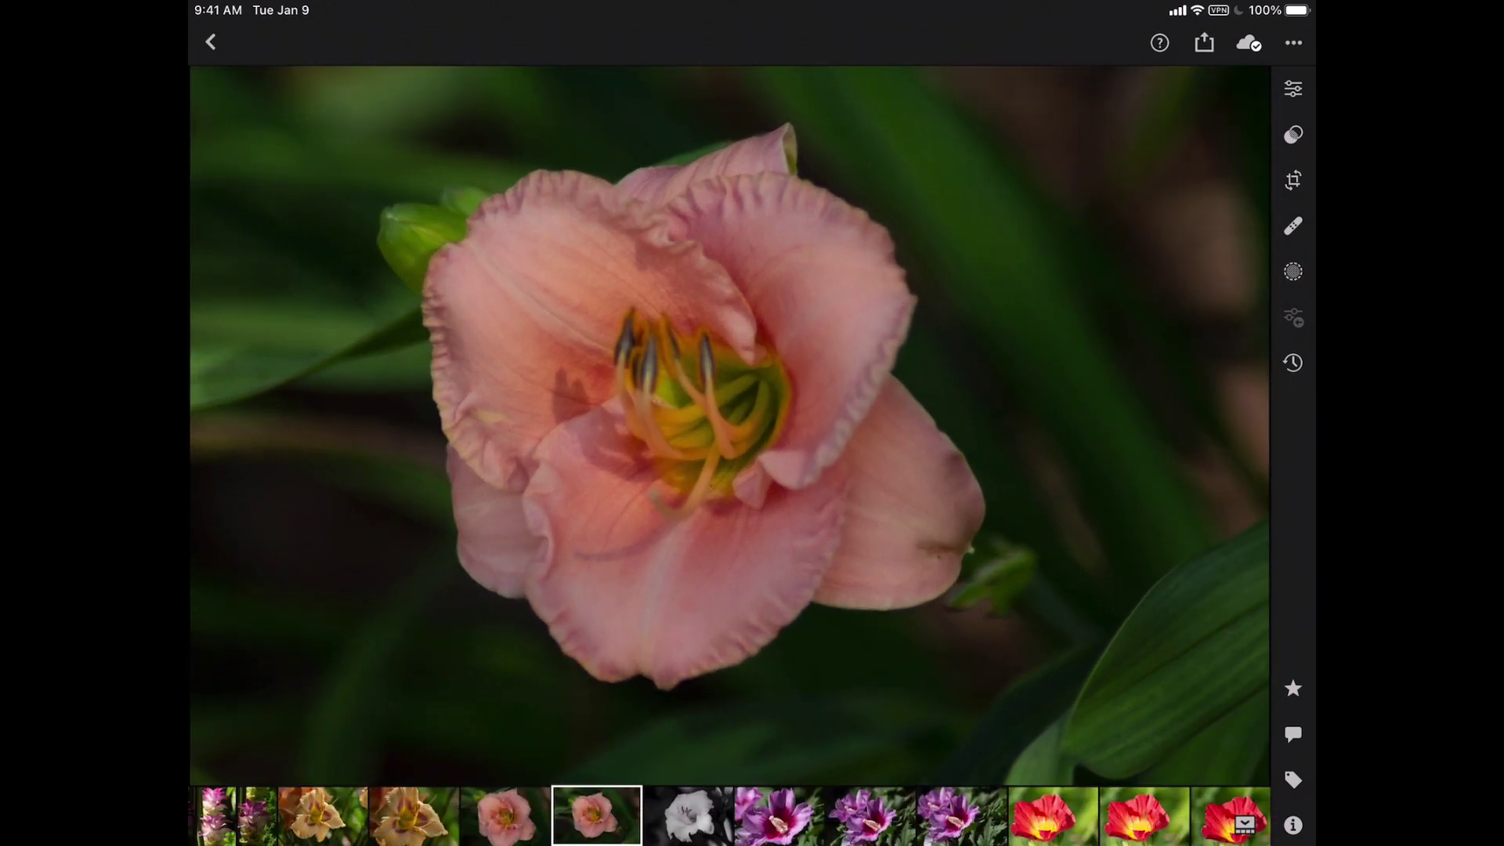
click(1293, 134)
click(1294, 134)
click(1293, 226)
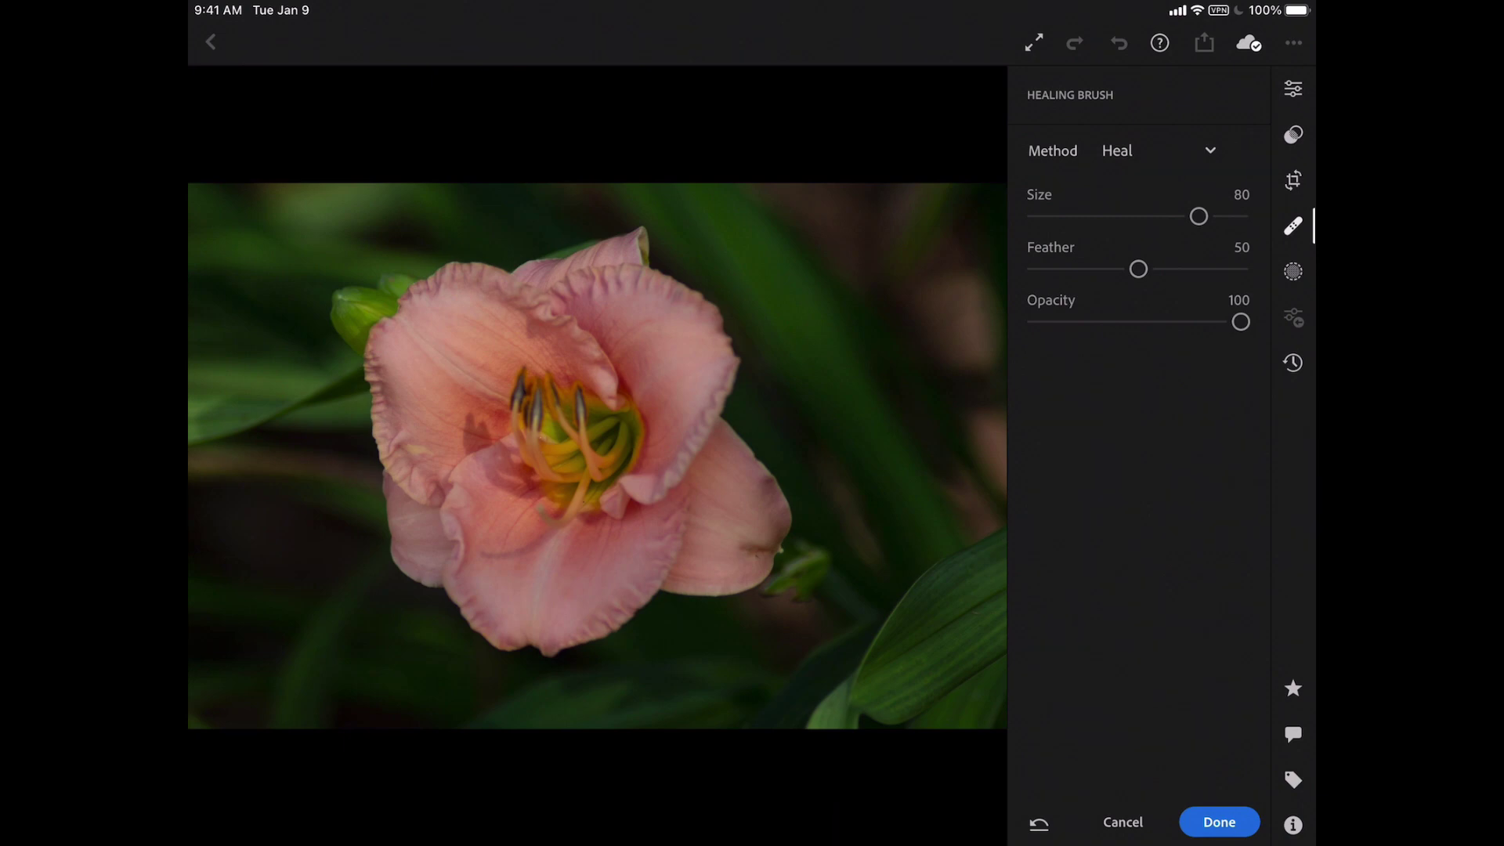
click(1156, 150)
click(1127, 156)
Step: Add a brush selection in Selective Edits and paint it over all the petals and the centre of the daylily
click(1293, 271)
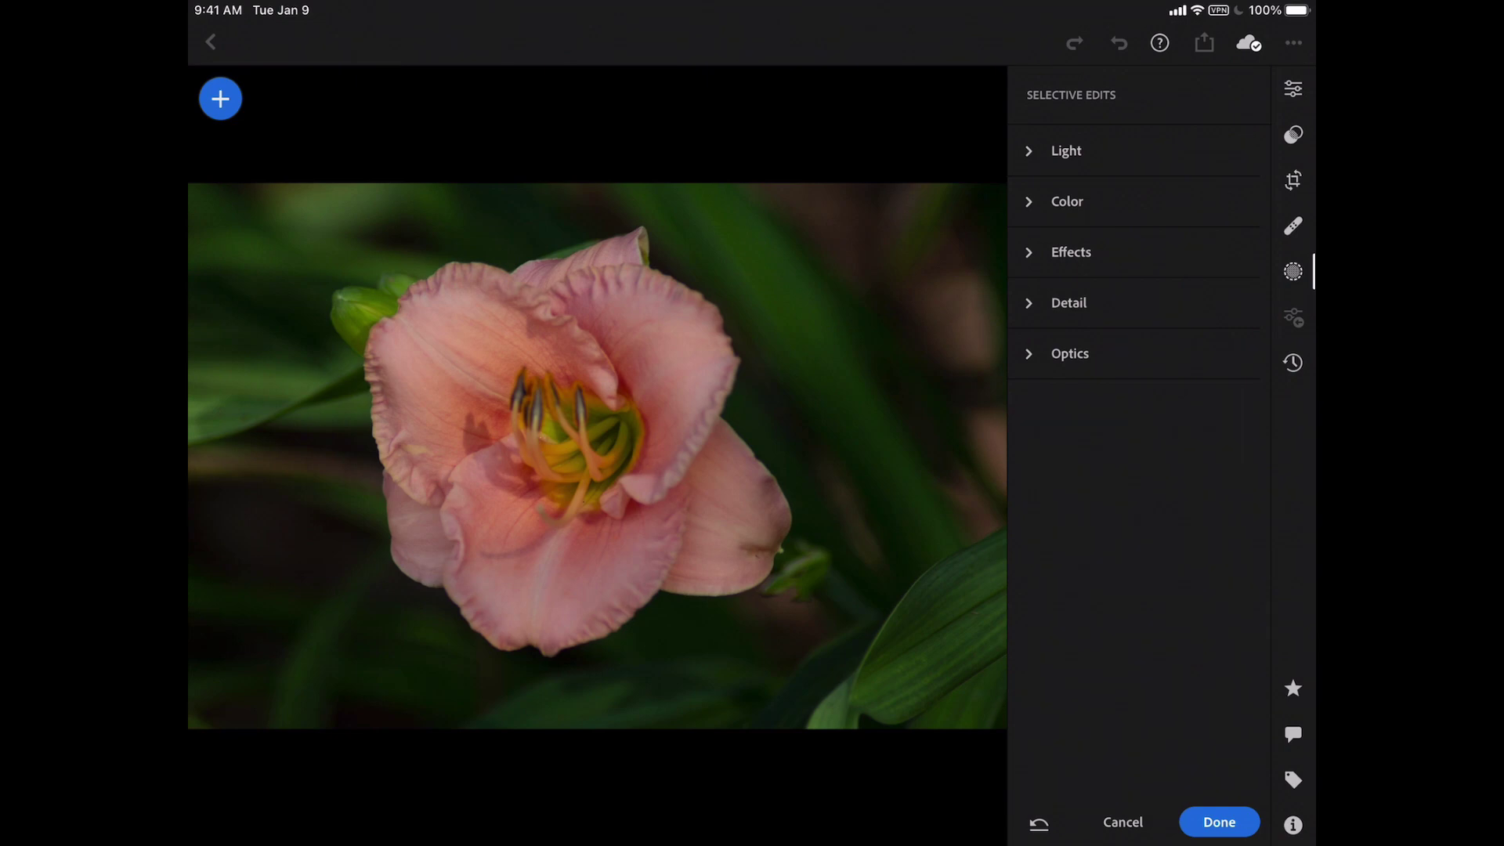
click(220, 98)
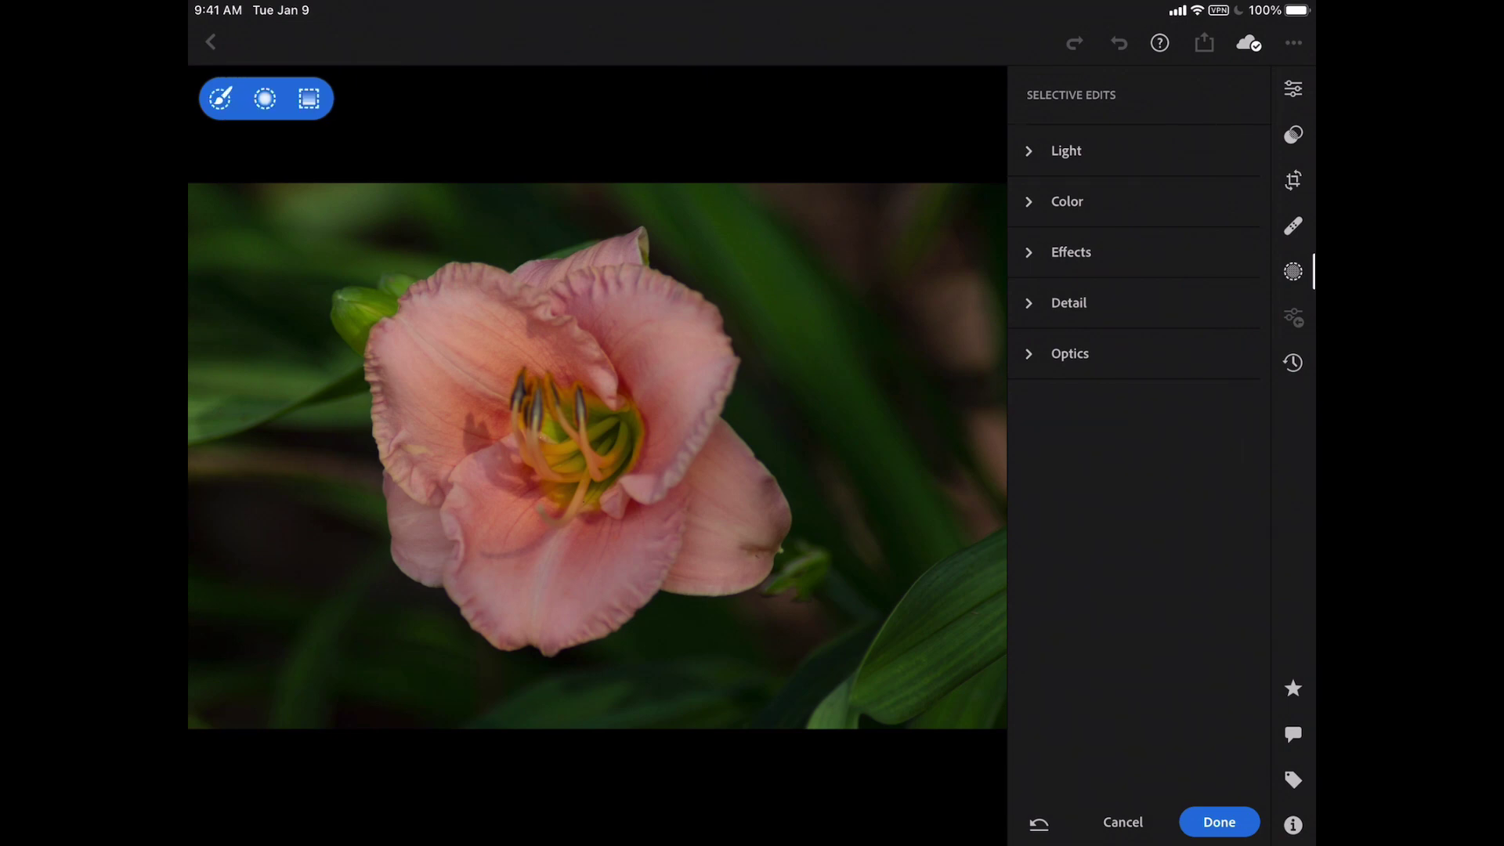
click(220, 98)
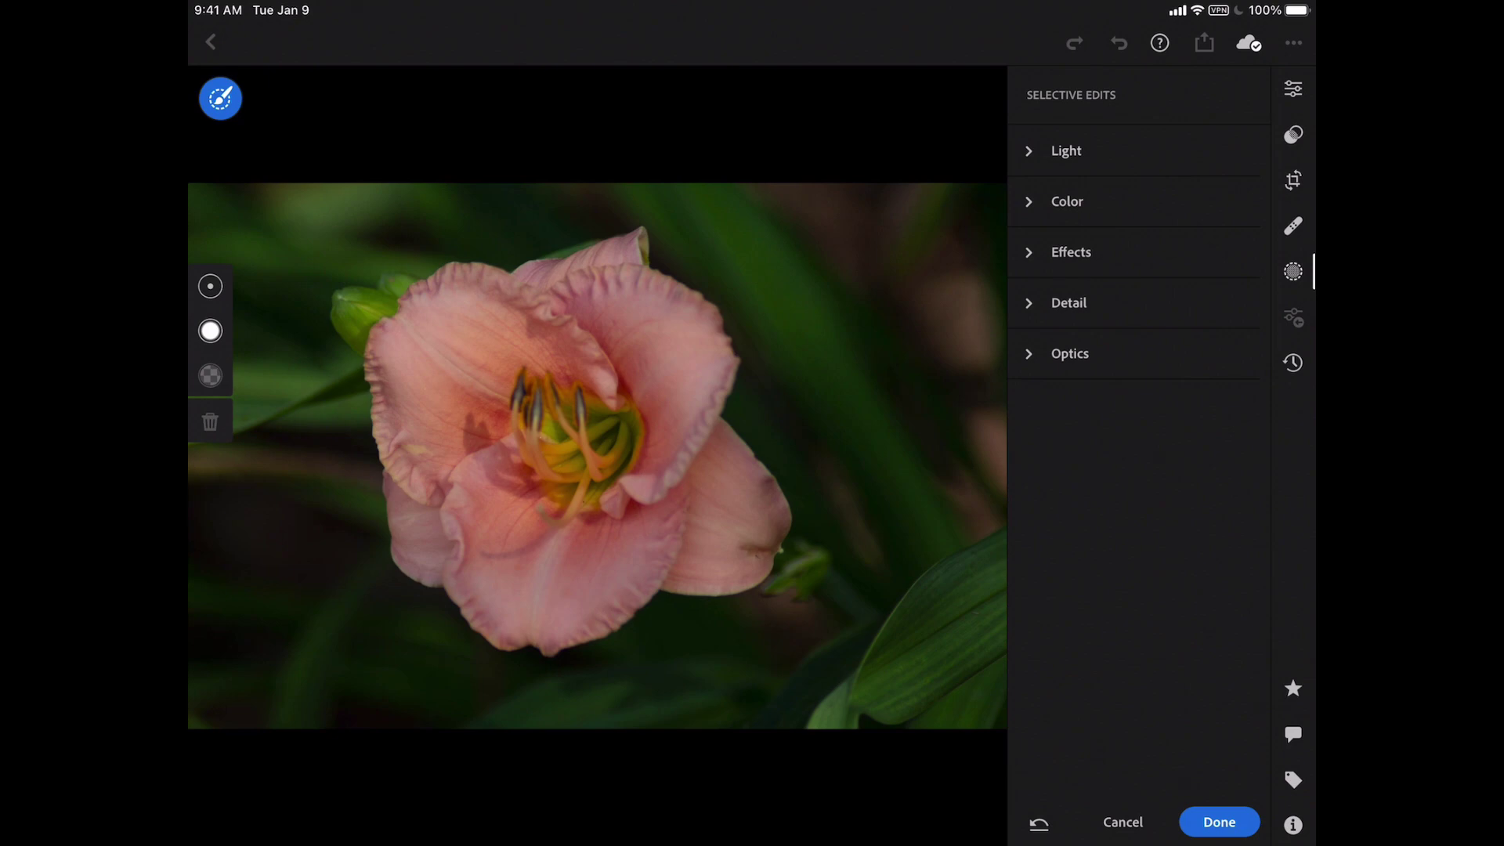
mouse_move(595, 493)
mouse_down()
mouse_move(583, 560)
mouse_move(638, 599)
mouse_move(545, 650)
mouse_move(513, 638)
mouse_move(470, 580)
mouse_move(462, 592)
mouse_move(454, 486)
mouse_move(517, 423)
mouse_move(509, 510)
mouse_move(580, 580)
mouse_move(498, 595)
mouse_move(565, 623)
mouse_up()
mouse_move(481, 568)
mouse_down()
mouse_move(441, 578)
mouse_move(419, 562)
mouse_move(393, 470)
mouse_up()
mouse_move(427, 521)
mouse_down()
mouse_move(448, 479)
mouse_move(442, 391)
mouse_move(384, 447)
mouse_move(385, 357)
mouse_move(411, 321)
mouse_move(380, 345)
mouse_move(439, 288)
mouse_move(498, 282)
mouse_move(603, 411)
mouse_move(482, 368)
mouse_move(446, 329)
mouse_move(407, 353)
mouse_move(443, 313)
mouse_move(613, 252)
mouse_move(631, 264)
mouse_move(492, 303)
mouse_up()
mouse_move(589, 327)
mouse_down()
mouse_move(654, 292)
mouse_move(713, 349)
mouse_move(682, 470)
mouse_move(642, 509)
mouse_move(658, 391)
mouse_move(564, 486)
mouse_up()
mouse_move(574, 410)
mouse_down()
mouse_move(615, 351)
mouse_move(732, 354)
mouse_up()
mouse_move(661, 494)
mouse_down()
mouse_move(673, 583)
mouse_move(732, 583)
mouse_move(779, 532)
mouse_move(748, 454)
mouse_move(764, 528)
mouse_move(788, 517)
mouse_move(759, 583)
mouse_move(713, 541)
mouse_move(694, 462)
mouse_up()
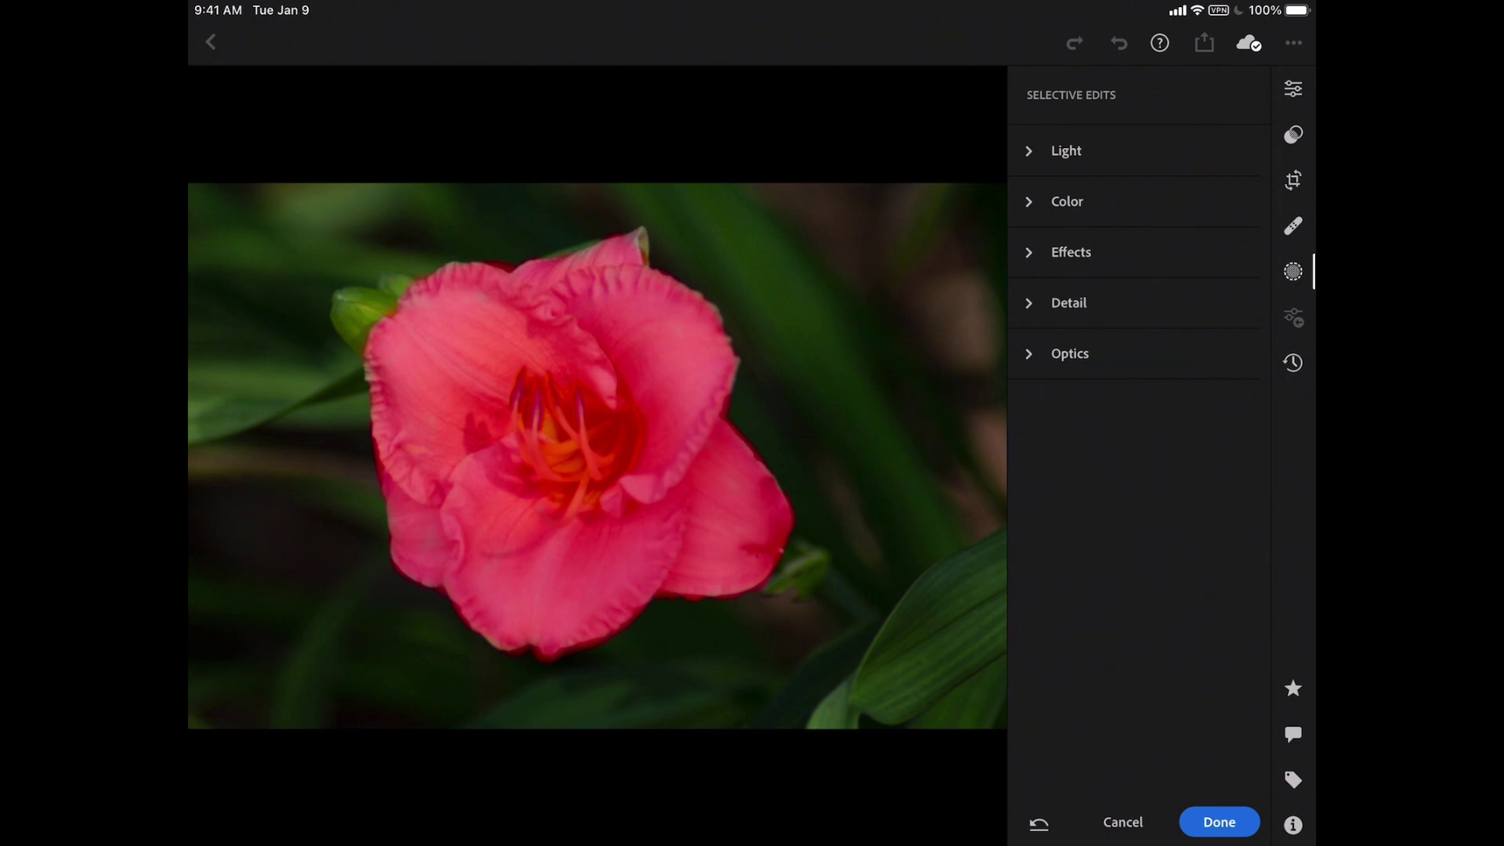
drag(694, 462, 689, 451)
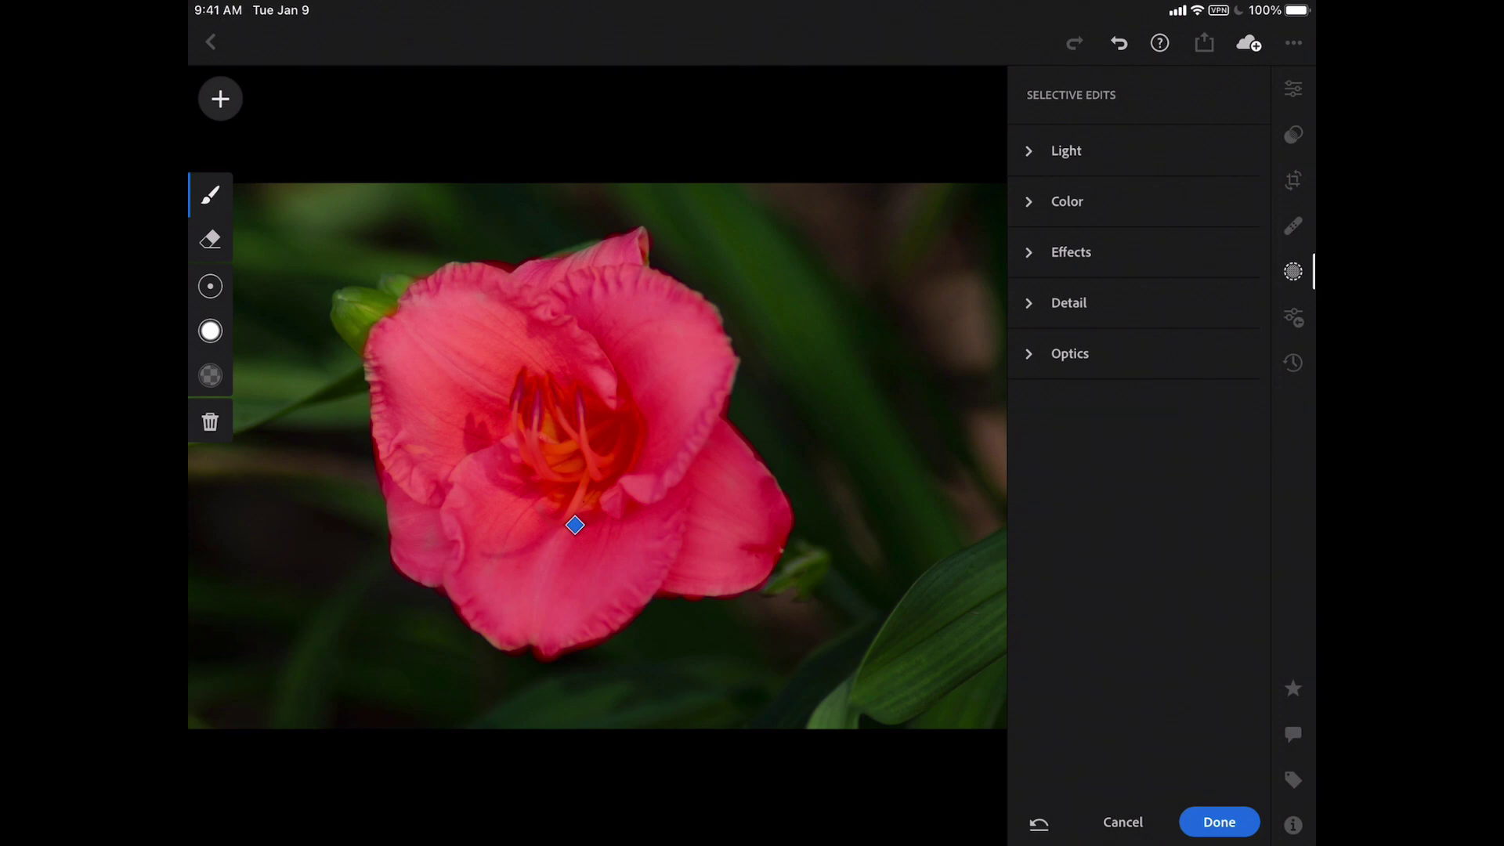
Step: Choose the eraser for the brush selection, zoom in on the daylily's upper petal edge and adjust the eraser size
click(210, 239)
scroll(523, 420, up, 5)
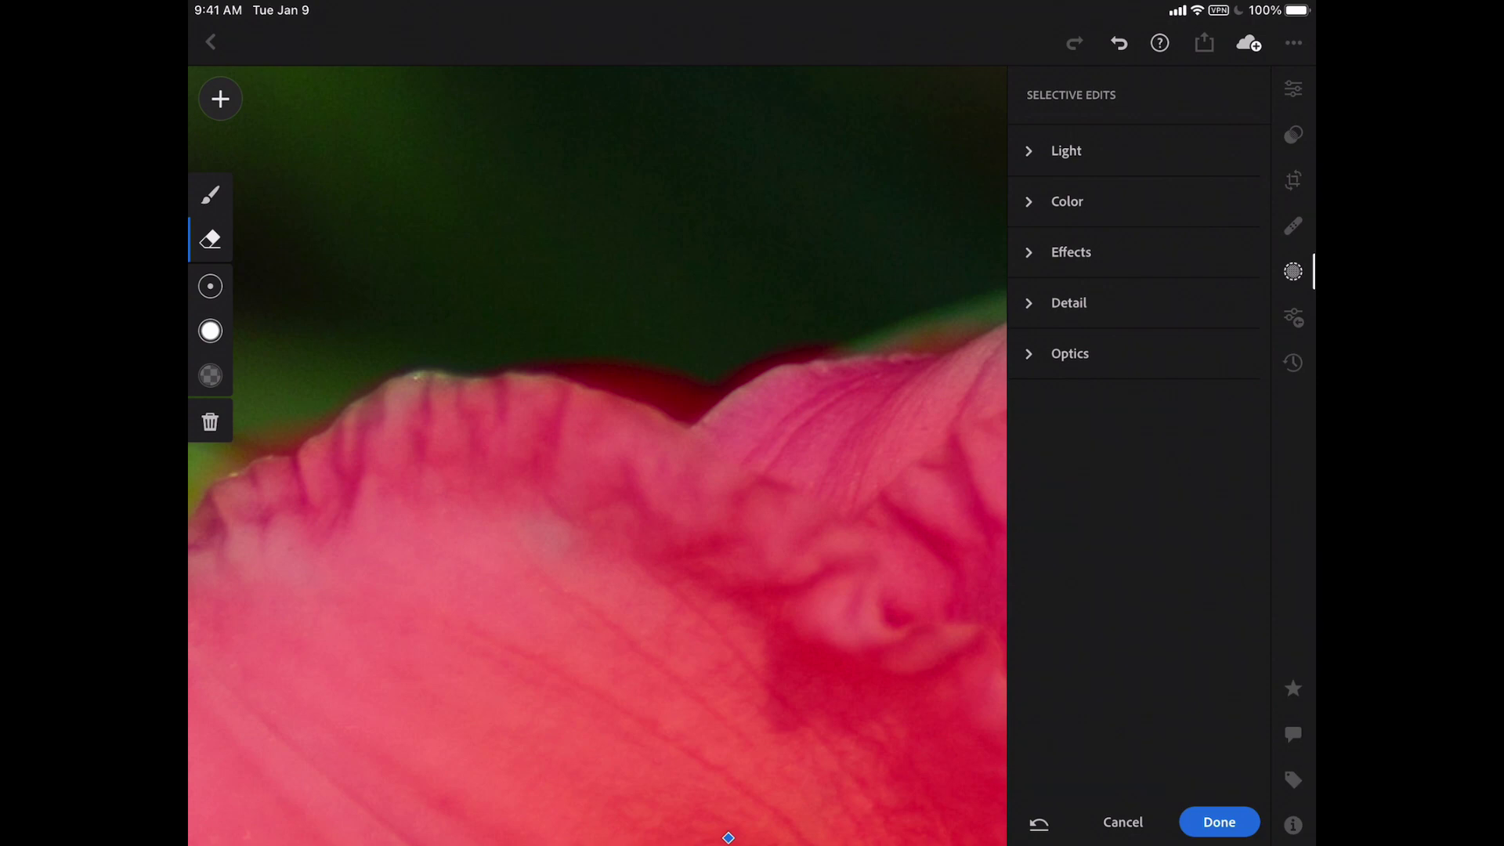
drag(210, 286, 209, 329)
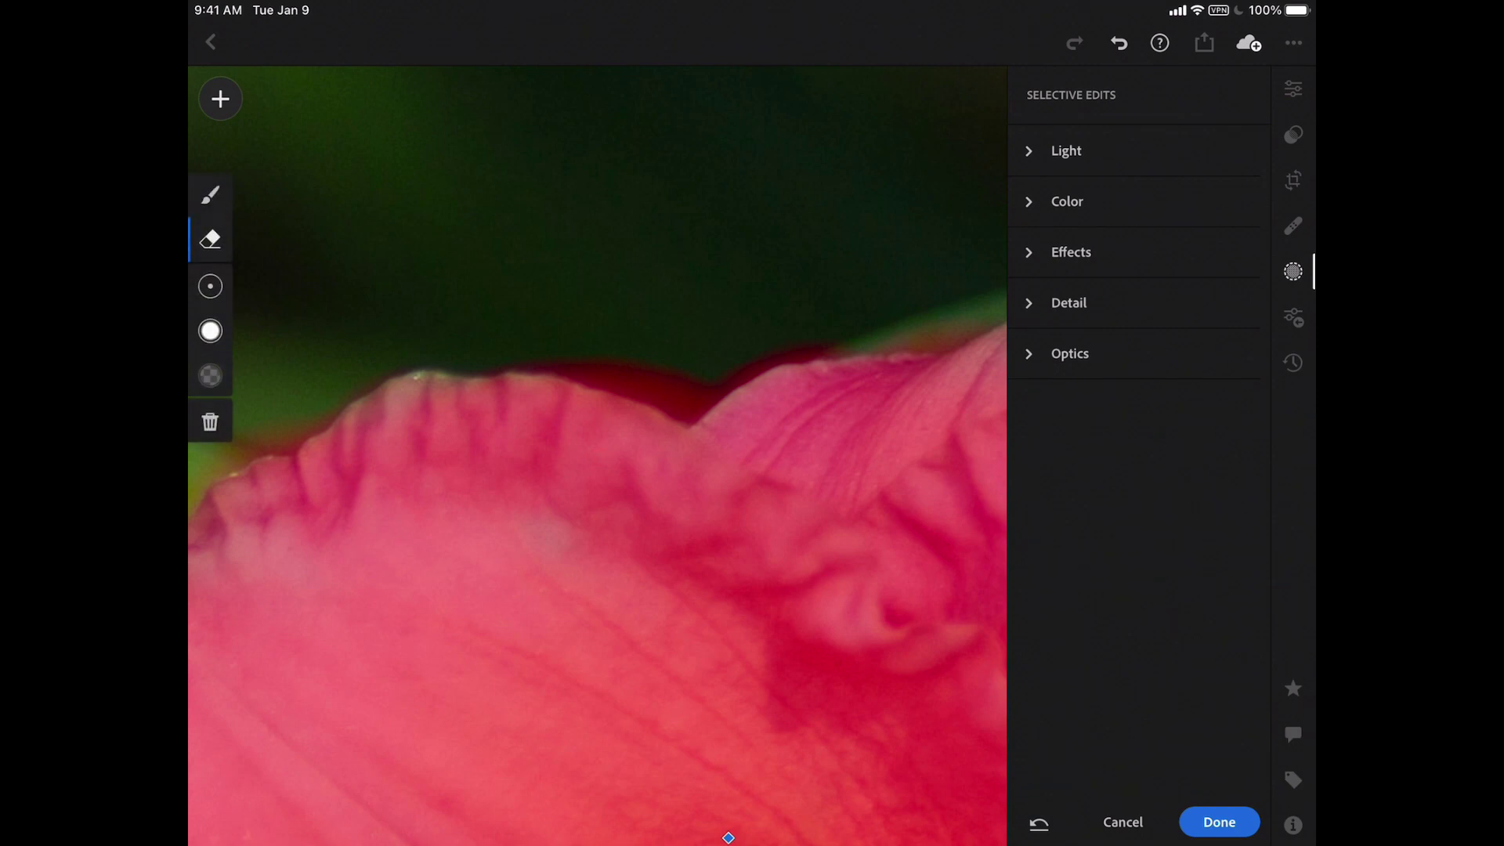